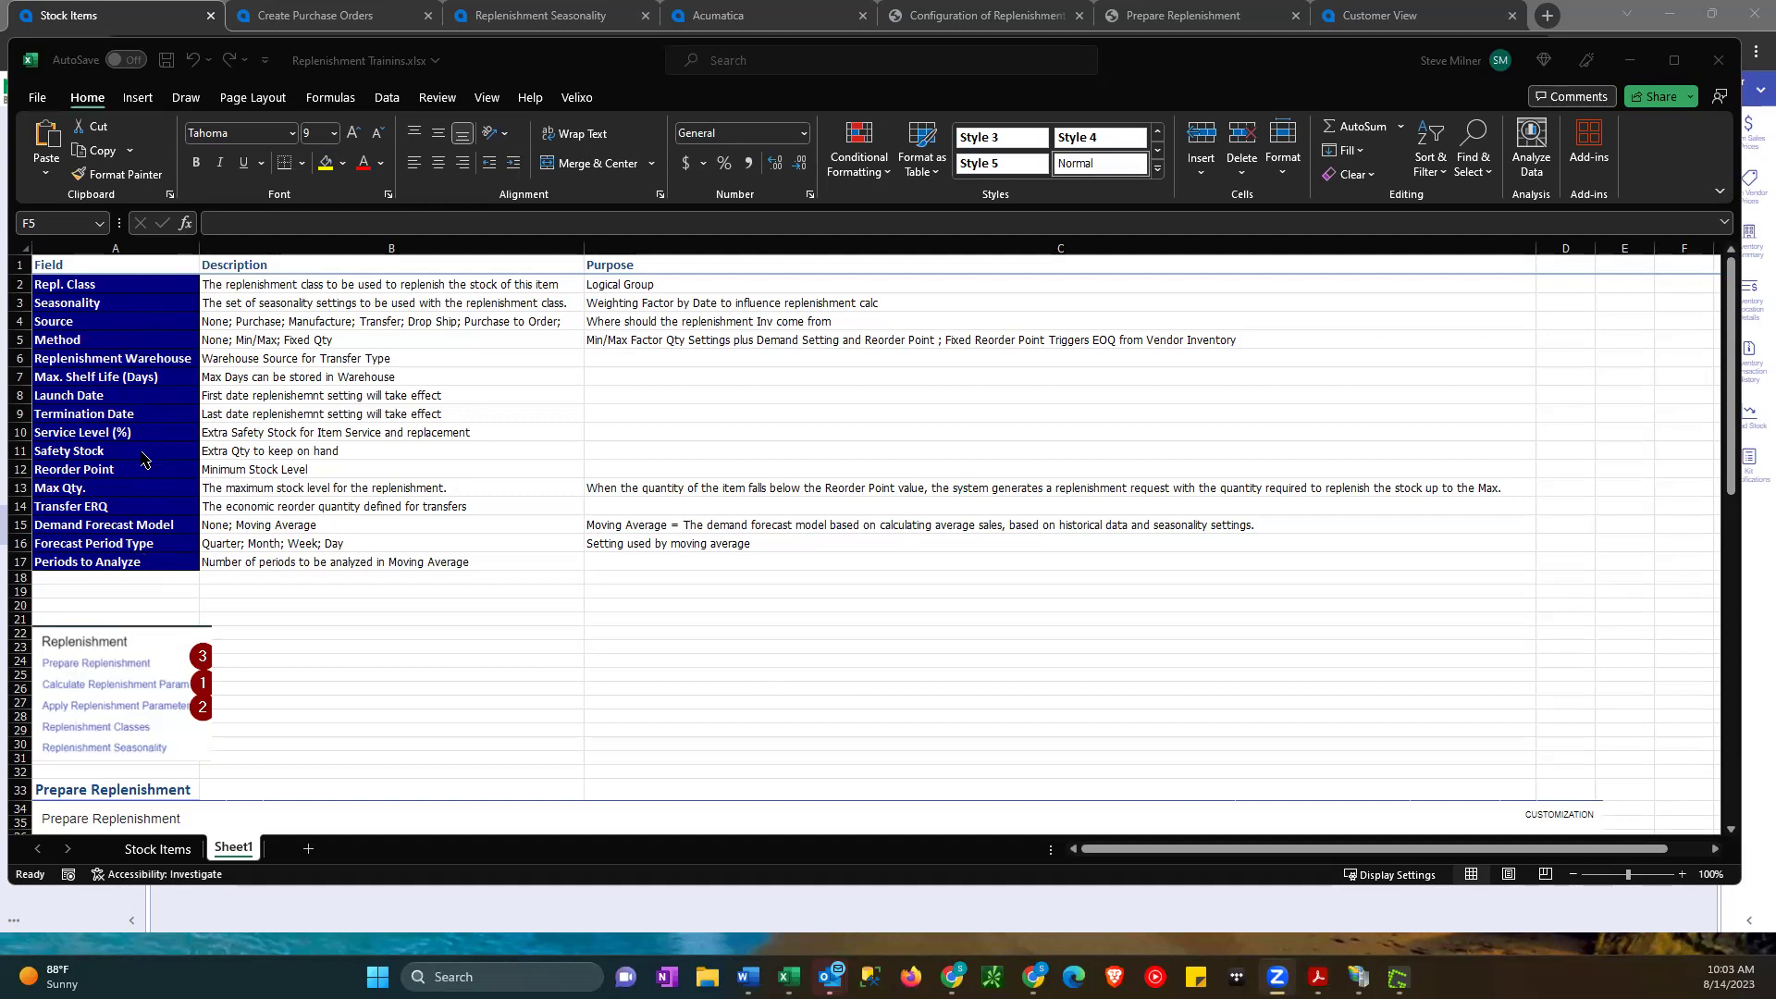
- Review the replenishment field descriptions and the numbered replenishment process order in the training sheet
{"action": "left_click", "coordinate": [363, 284]}
{"action": "left_click_drag", "start_coordinate": [364, 284], "coordinate": [330, 555]}
{"action": "left_click", "coordinate": [326, 522]}
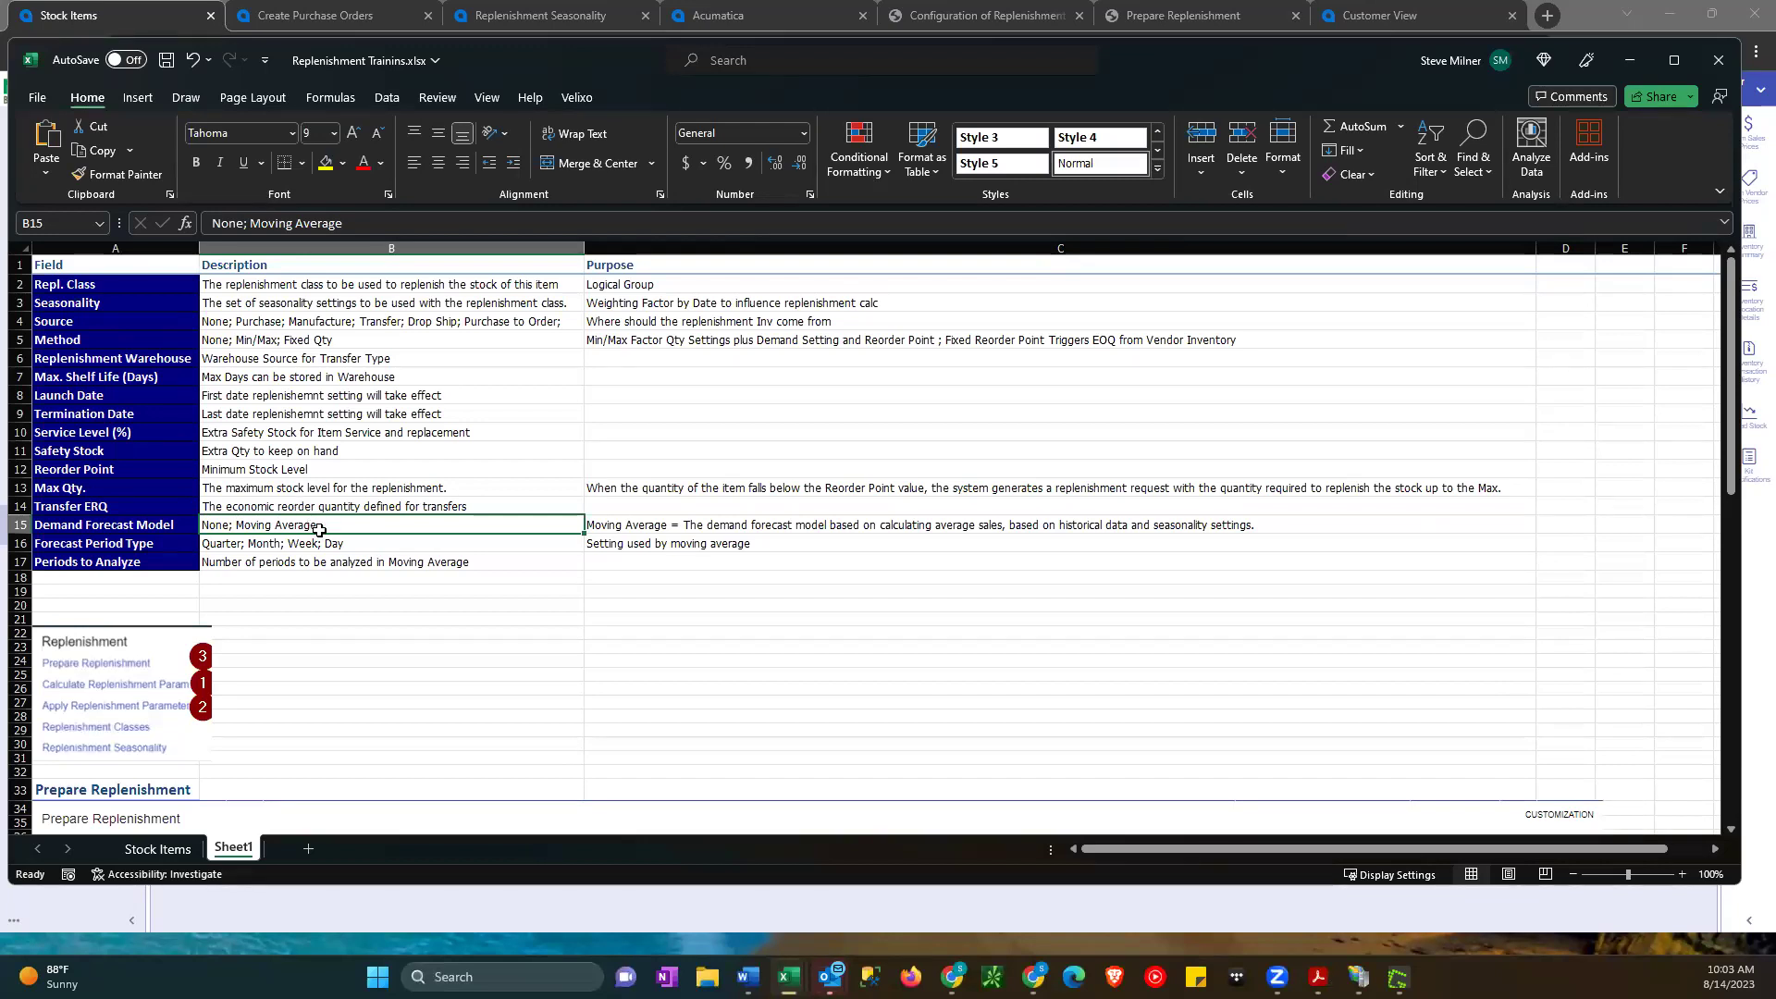
{"action": "left_click", "coordinate": [344, 606]}
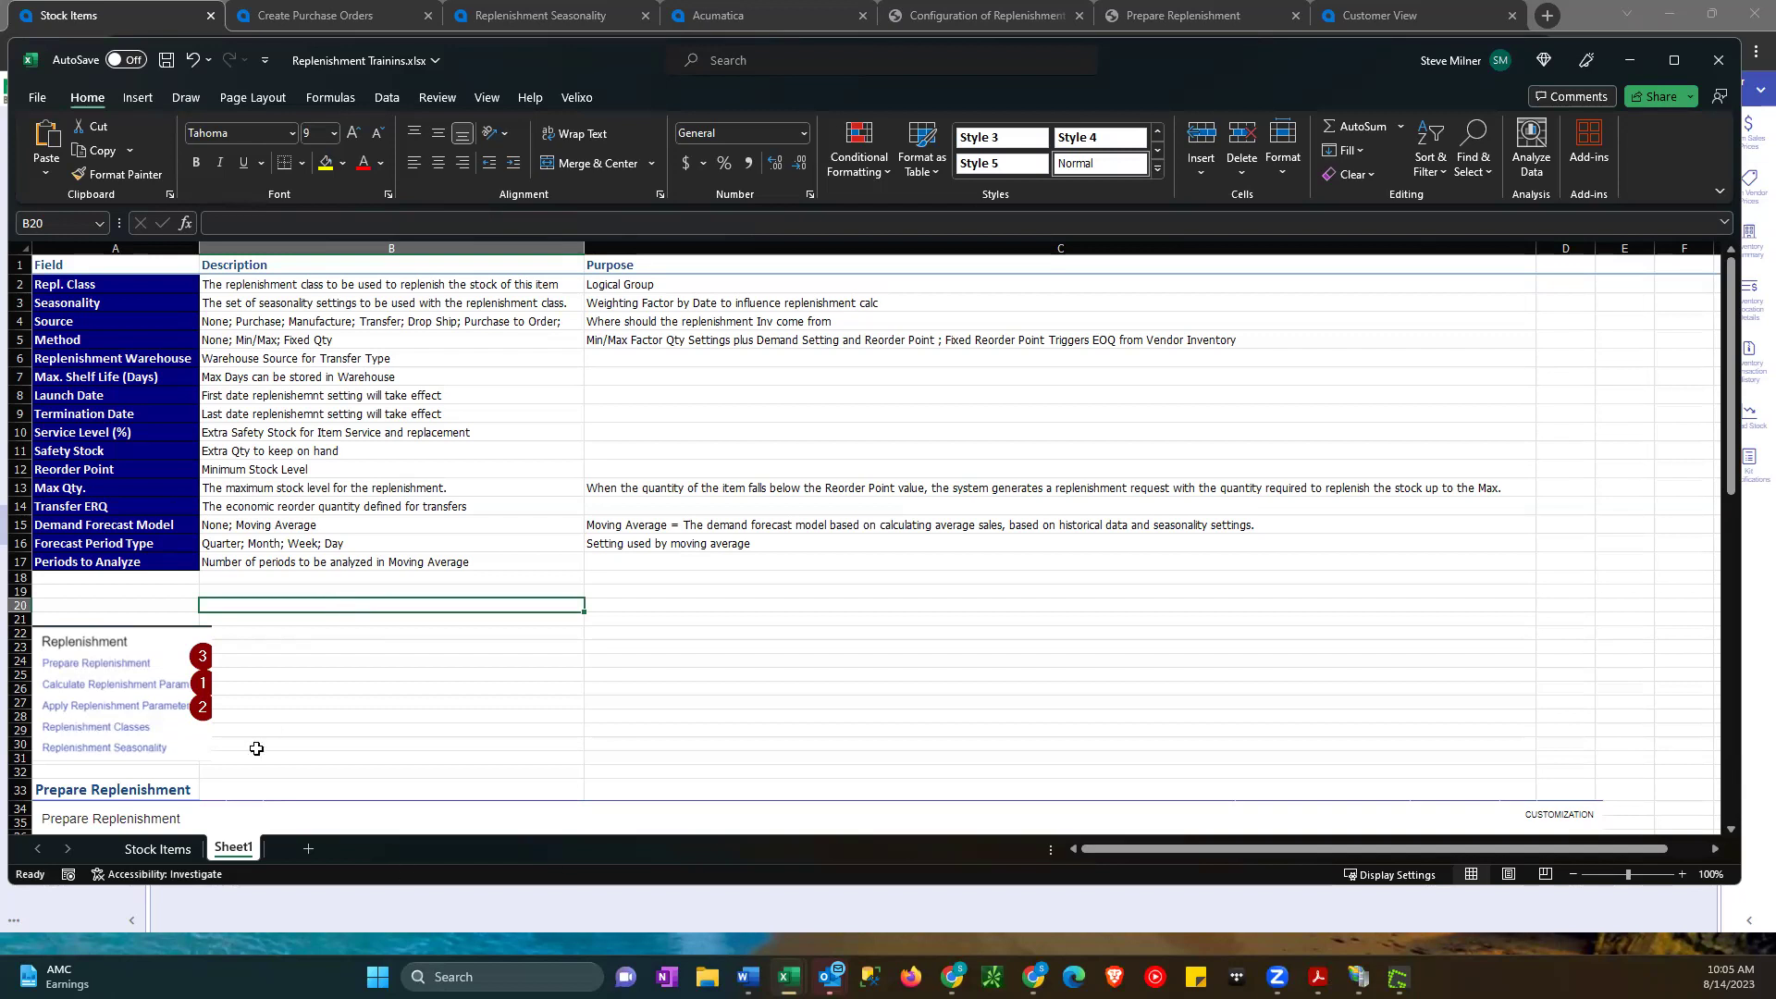
{"action": "scroll", "coordinate": [326, 556], "scroll_direction": "down", "scroll_amount": 3}
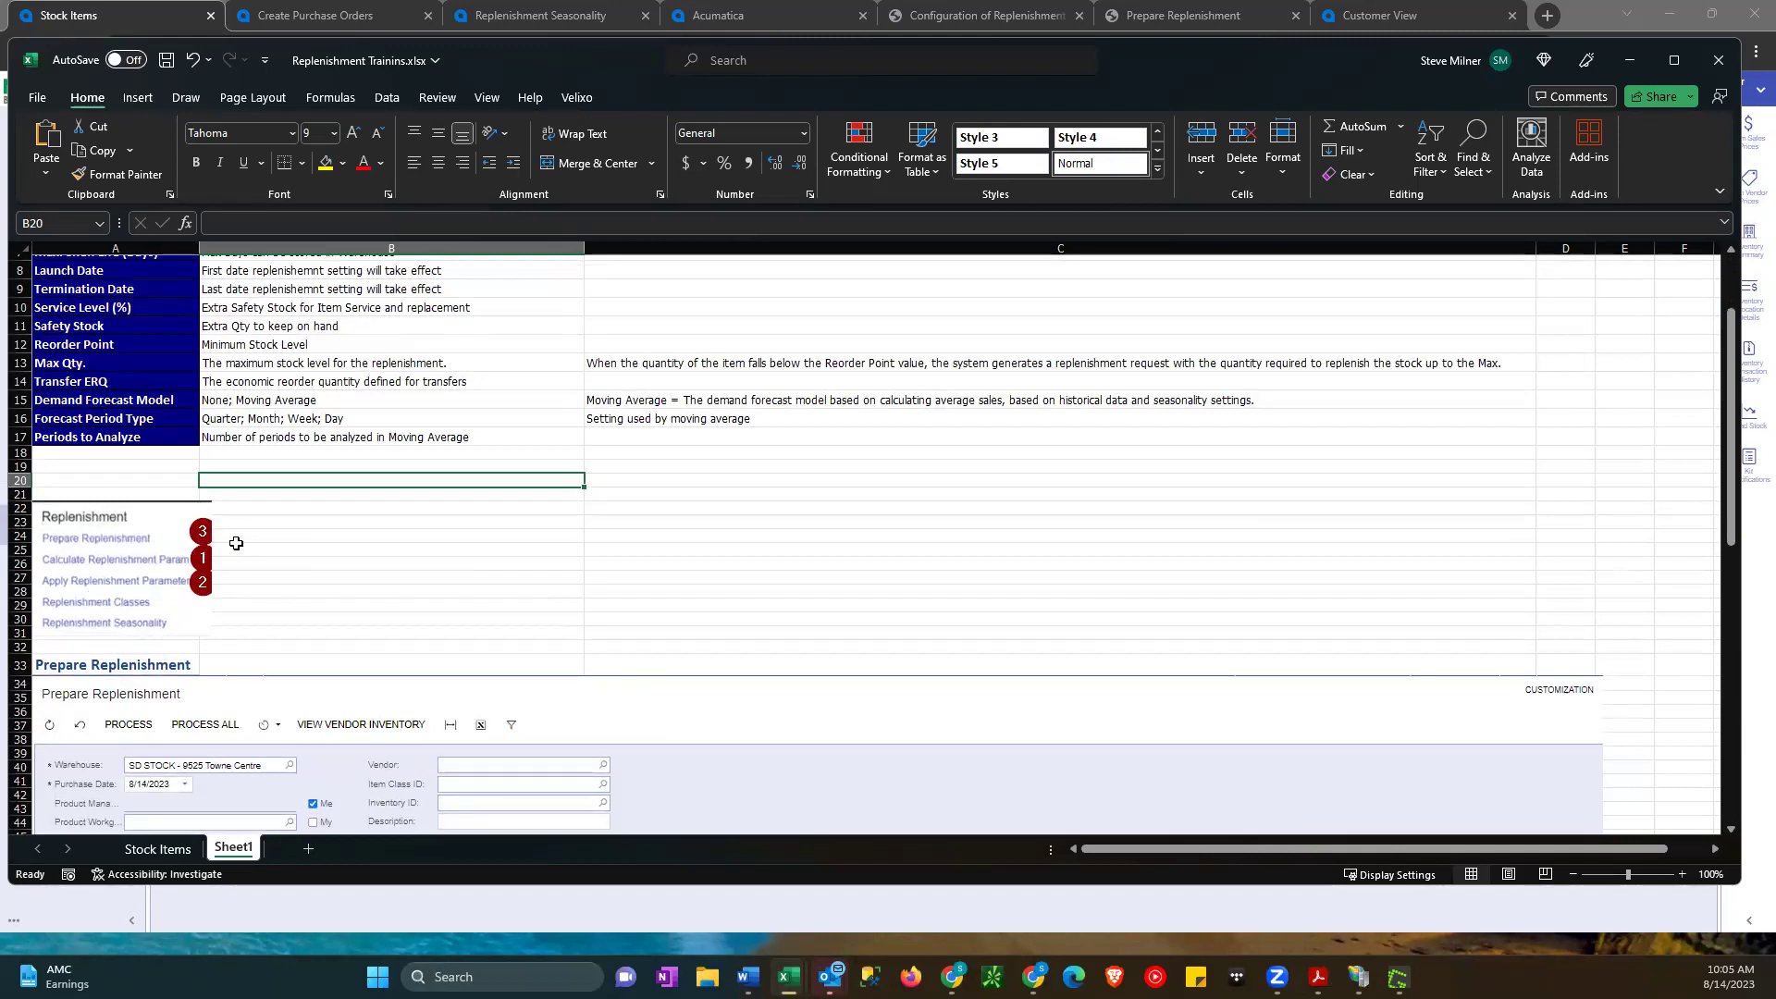
{"action": "scroll", "coordinate": [199, 405], "scroll_direction": "up", "scroll_amount": 3}
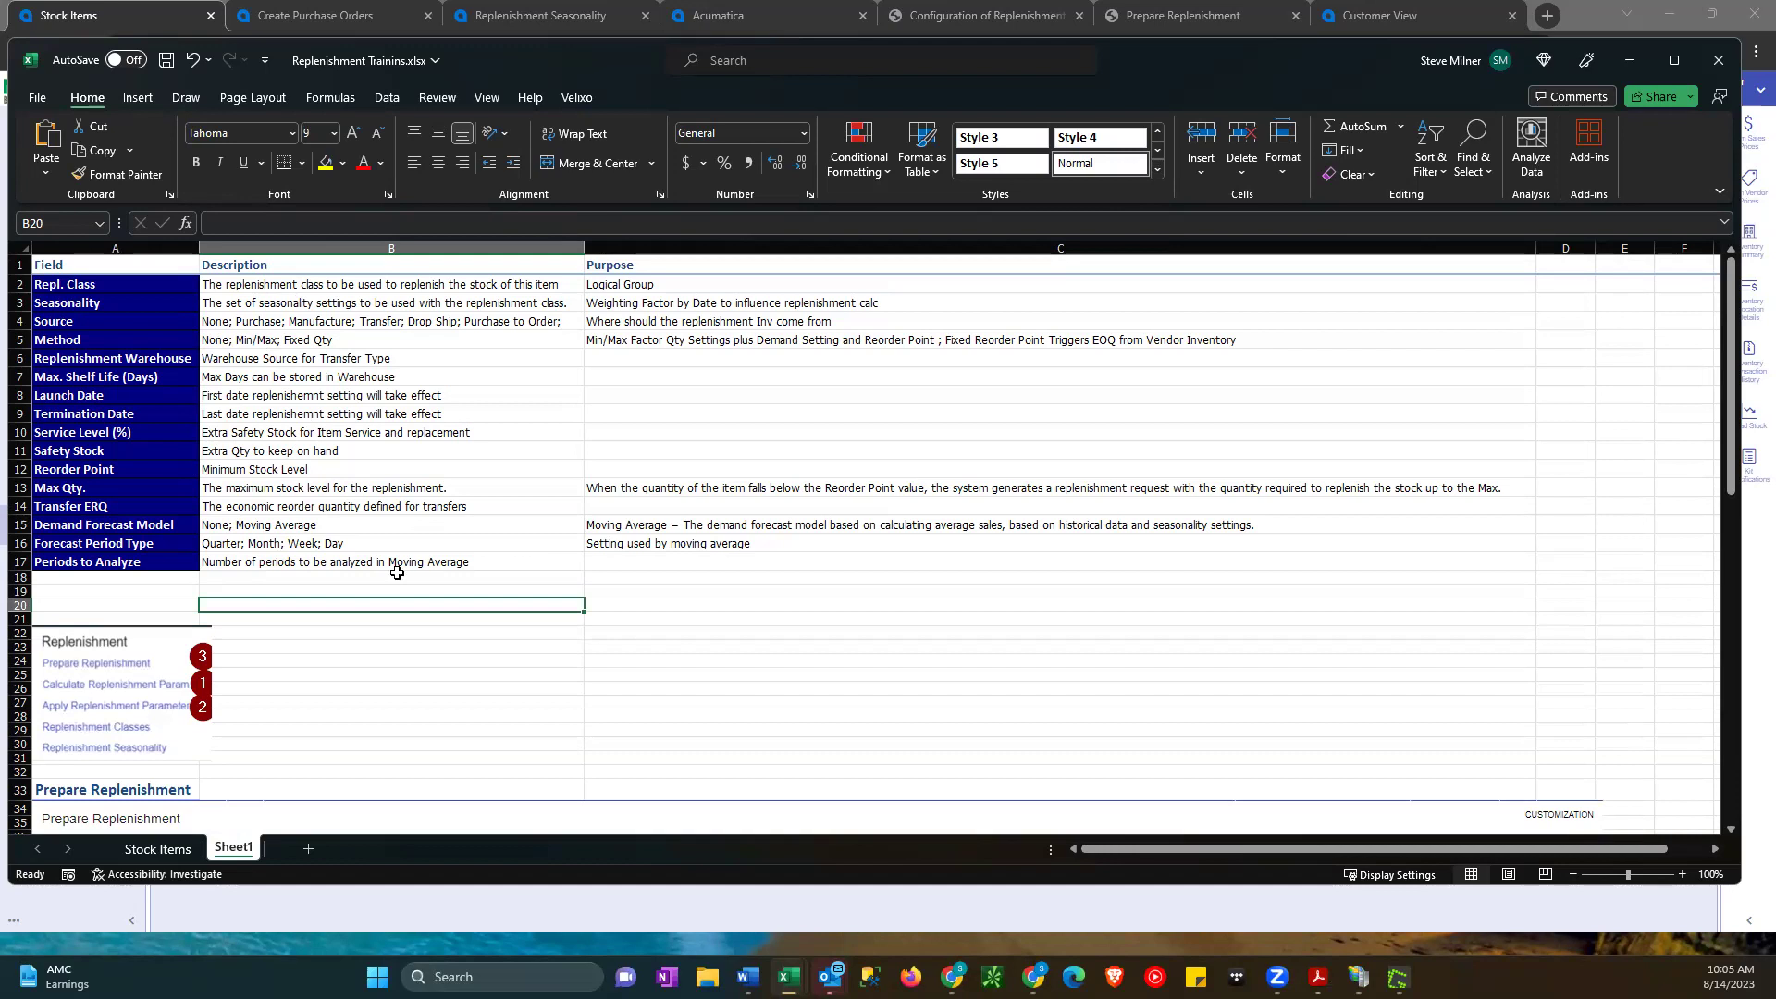
{"action": "scroll", "coordinate": [275, 574], "scroll_direction": "down", "scroll_amount": 2}
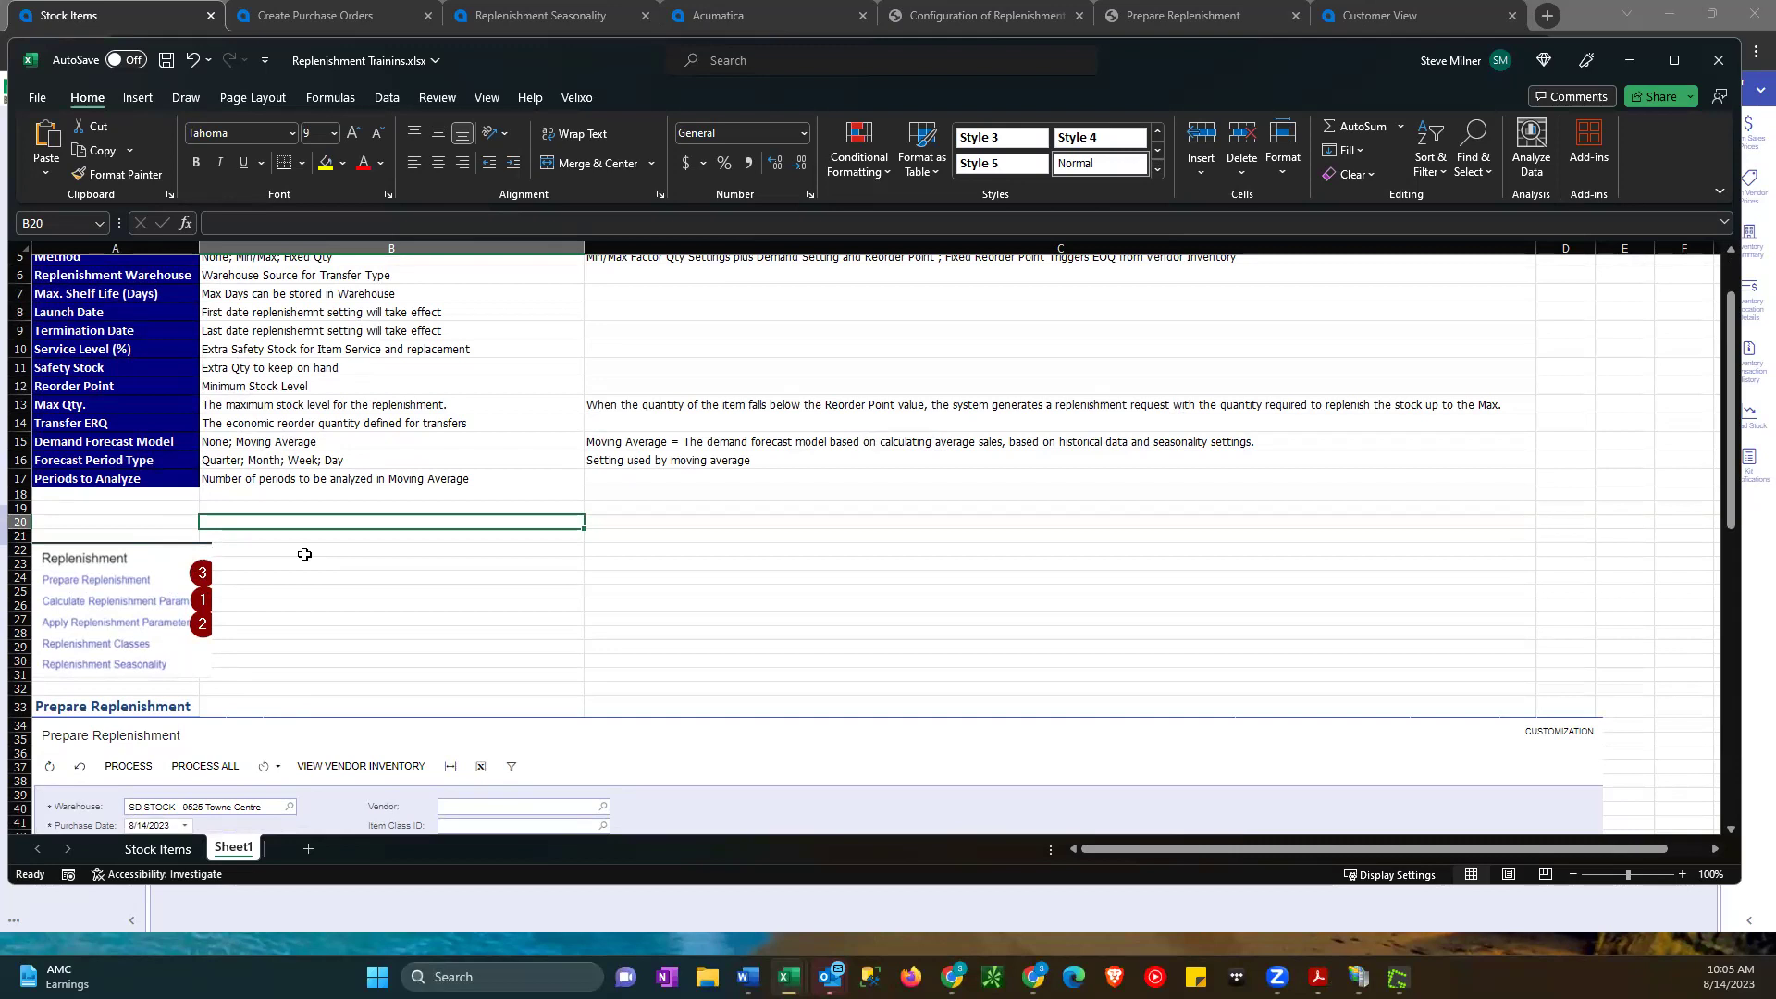
{"action": "scroll", "coordinate": [304, 555], "scroll_direction": "up", "scroll_amount": 2}
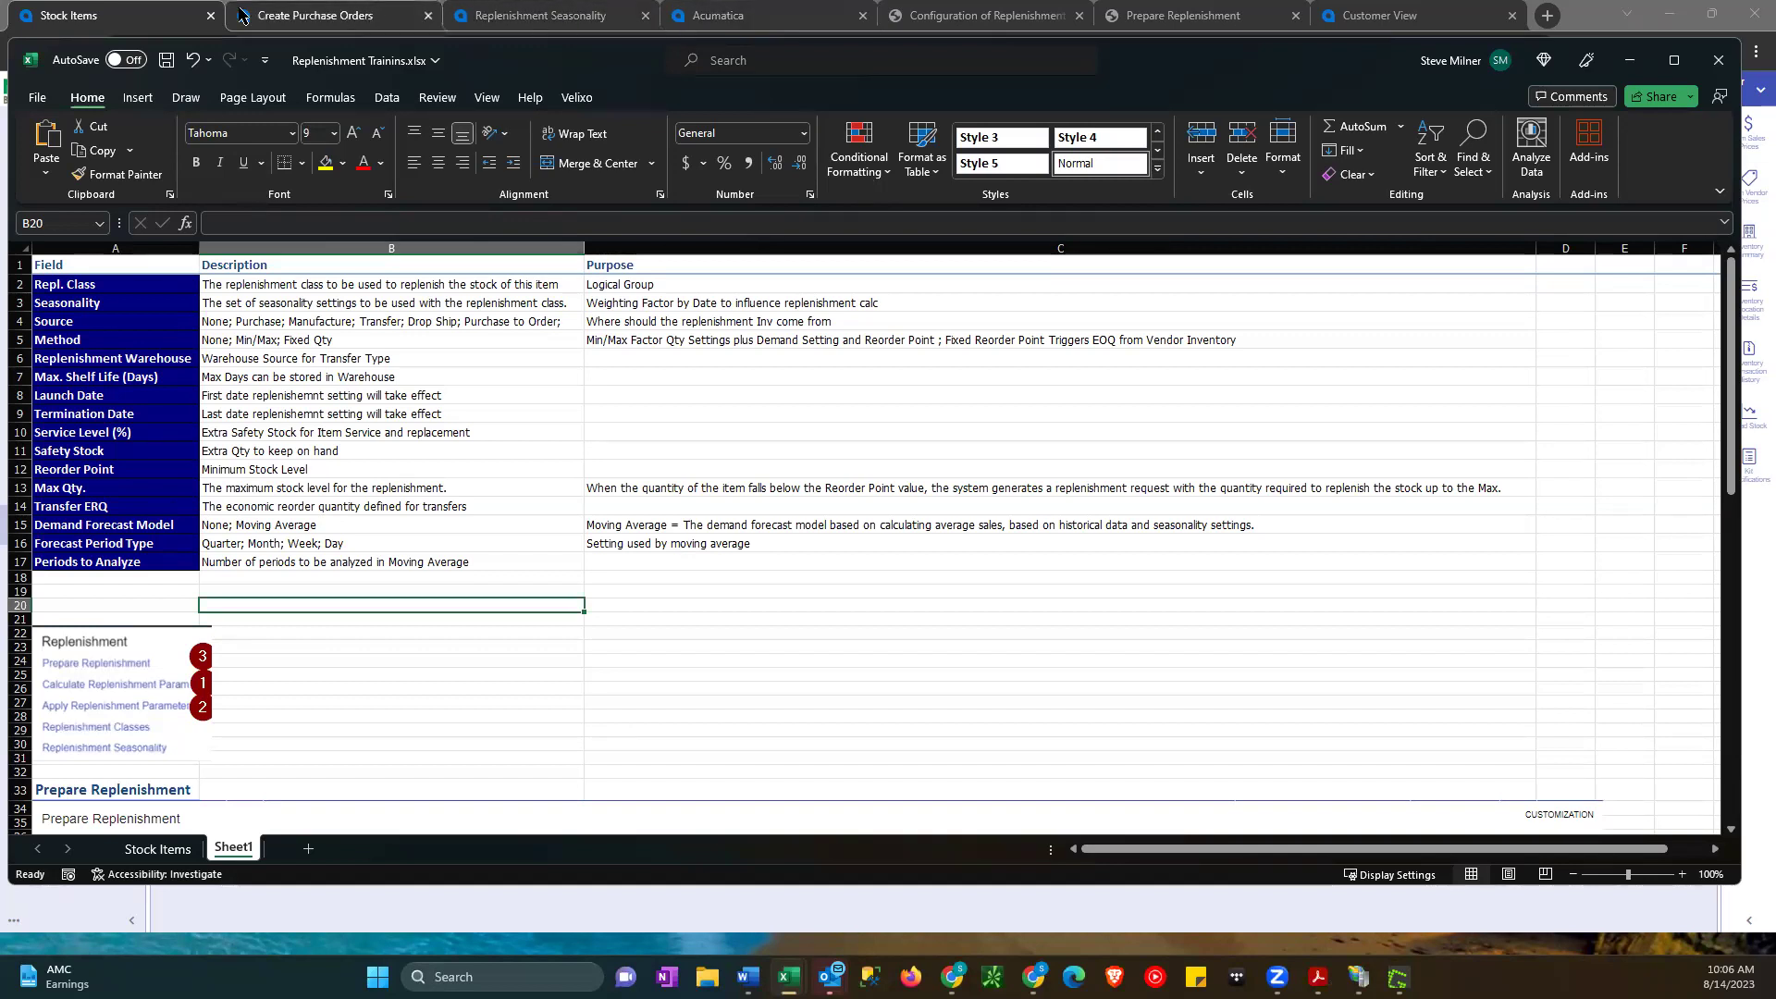
- Switch to Acumatica and examine stock item 120246's replenishment parameters and its vendors' lead times
{"action": "left_click", "coordinate": [134, 15]}
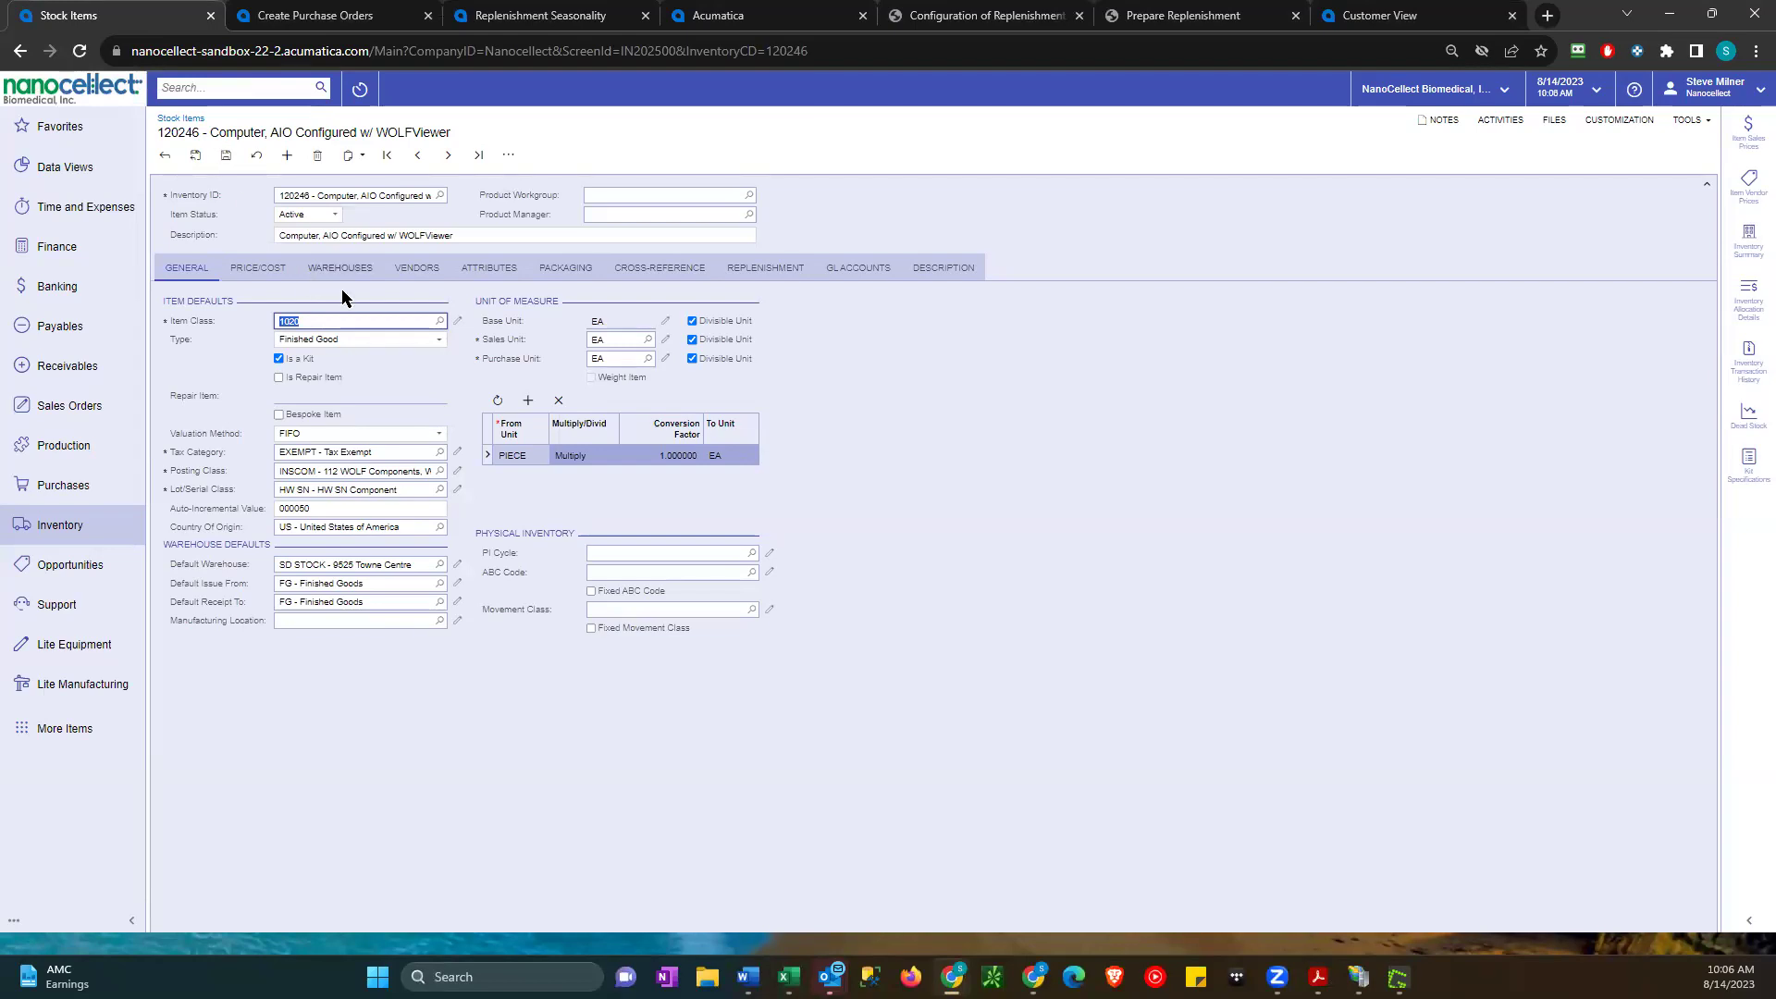
{"action": "left_click", "coordinate": [735, 289]}
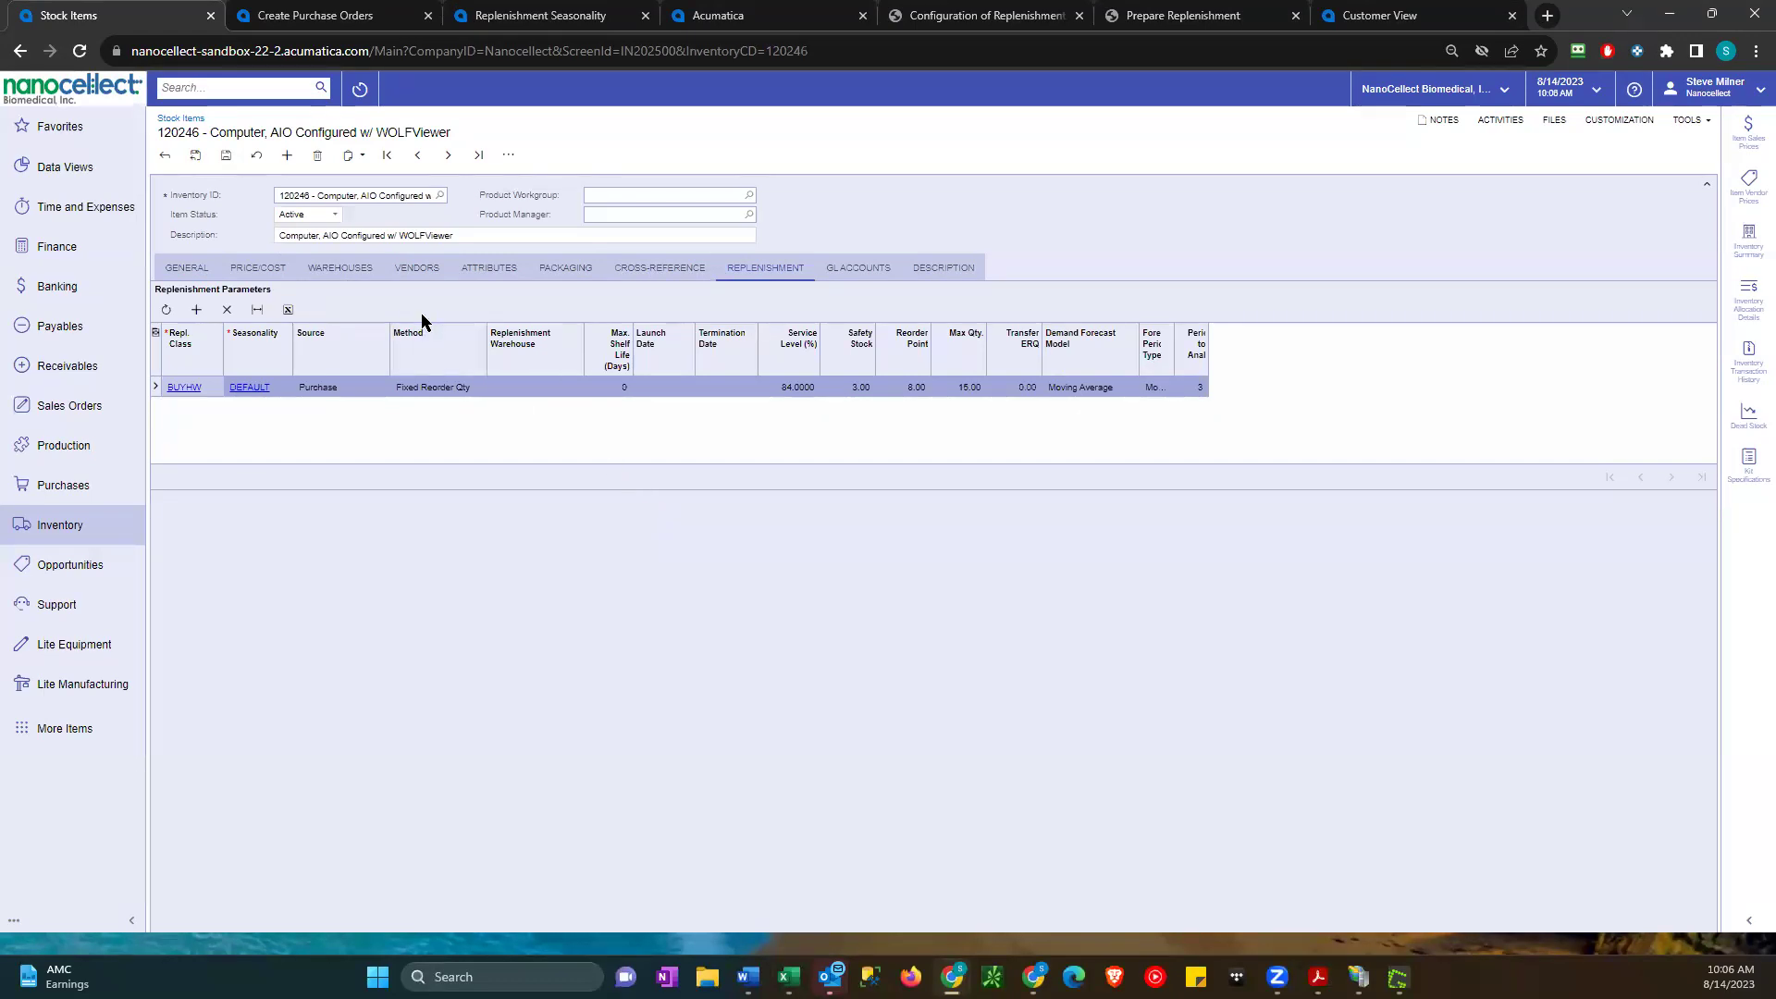
{"action": "left_click", "coordinate": [414, 273]}
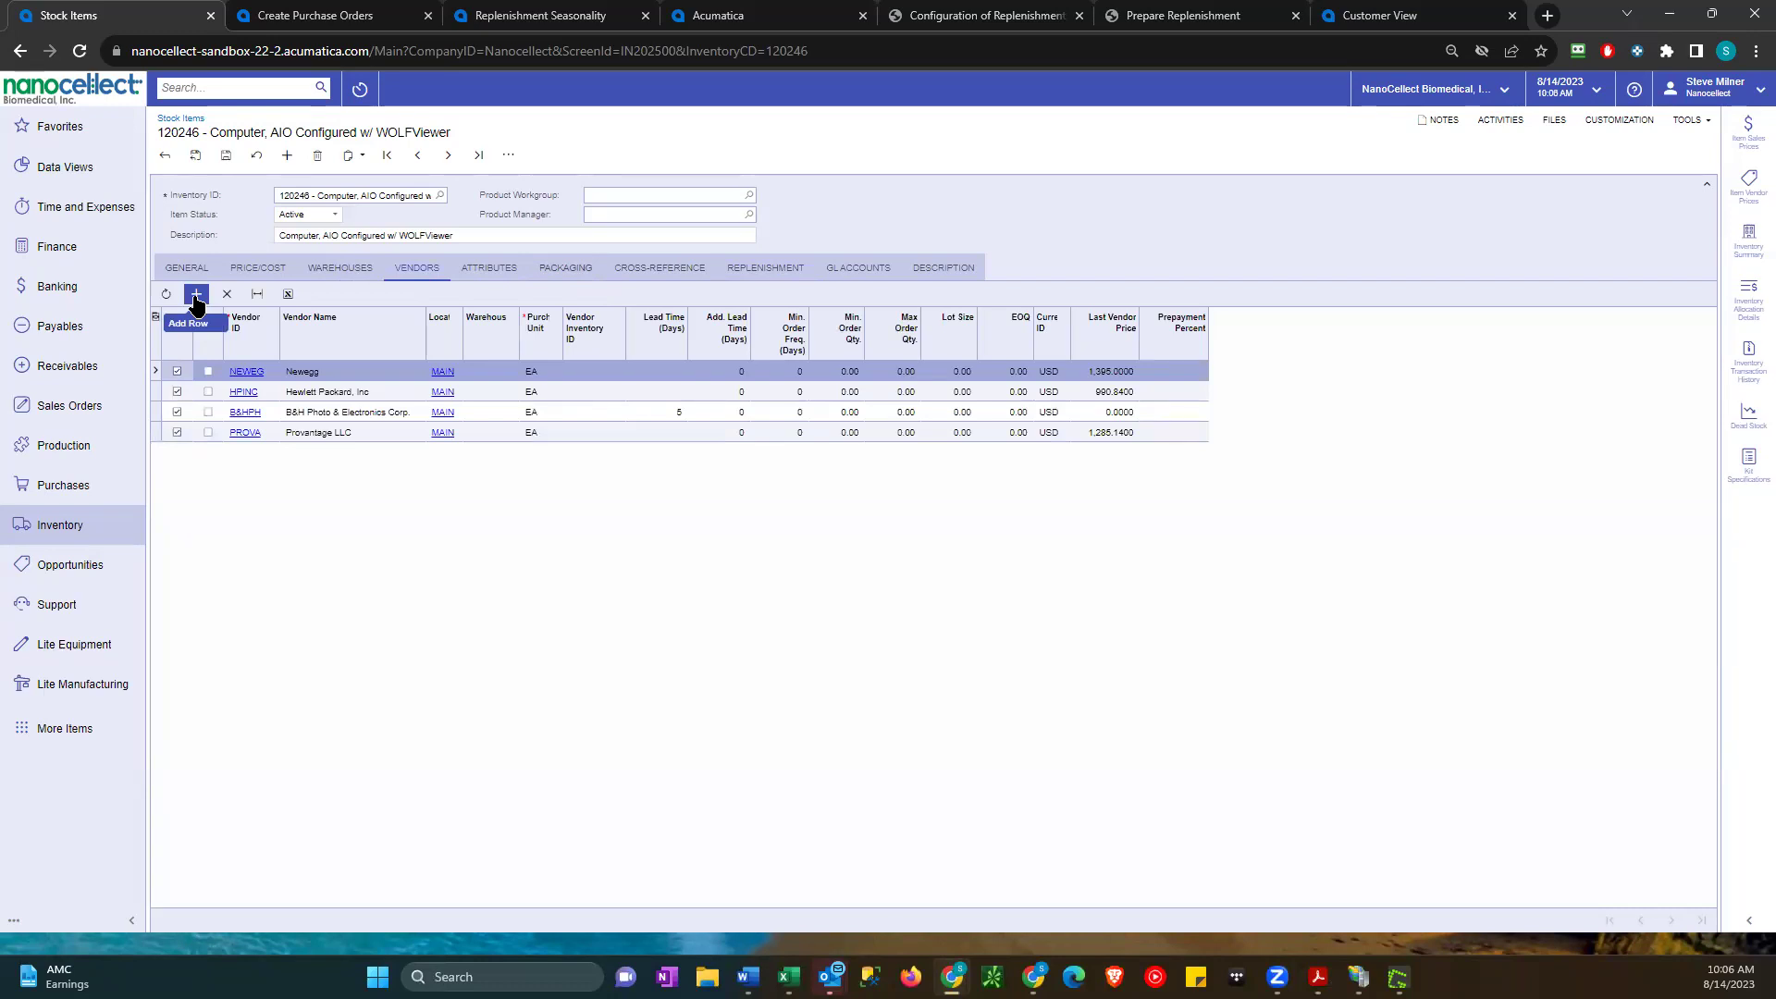
{"action": "left_click", "coordinate": [732, 374]}
{"action": "left_click", "coordinate": [659, 372]}
{"action": "left_click", "coordinate": [666, 413]}
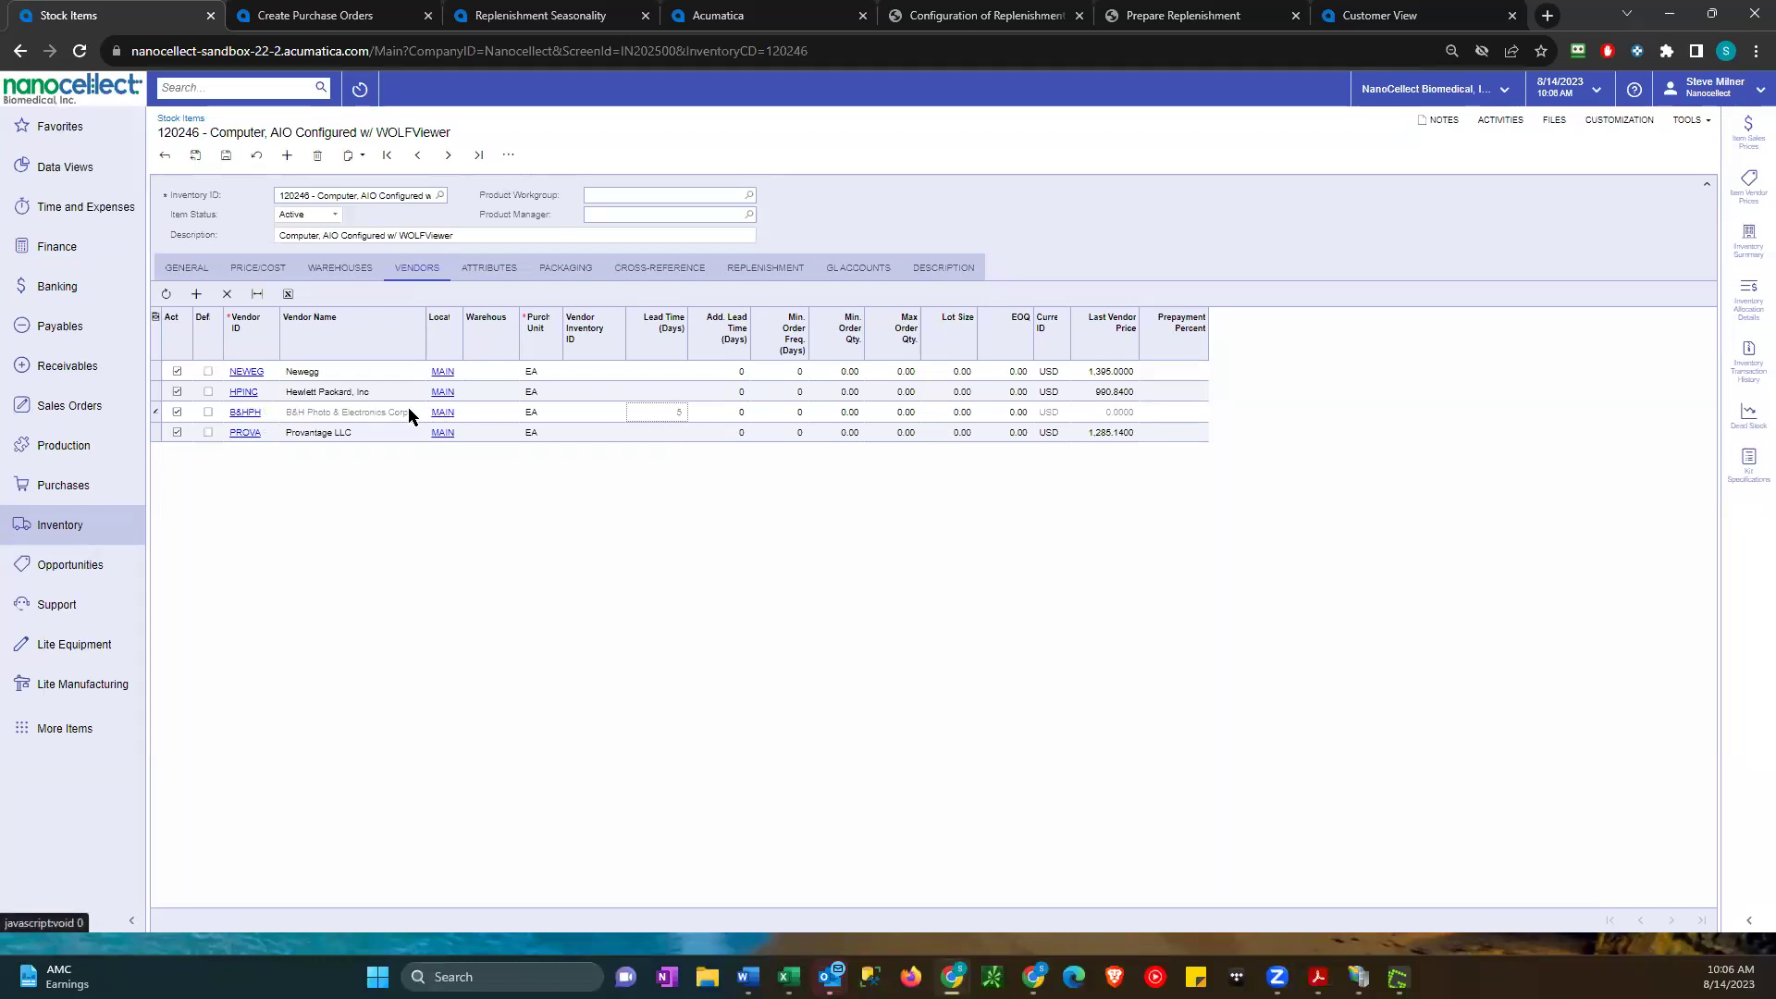
- Inspect the B&H Photo vendor's main location record, then return to its lead time in the item's vendor list
{"action": "left_click", "coordinate": [447, 415]}
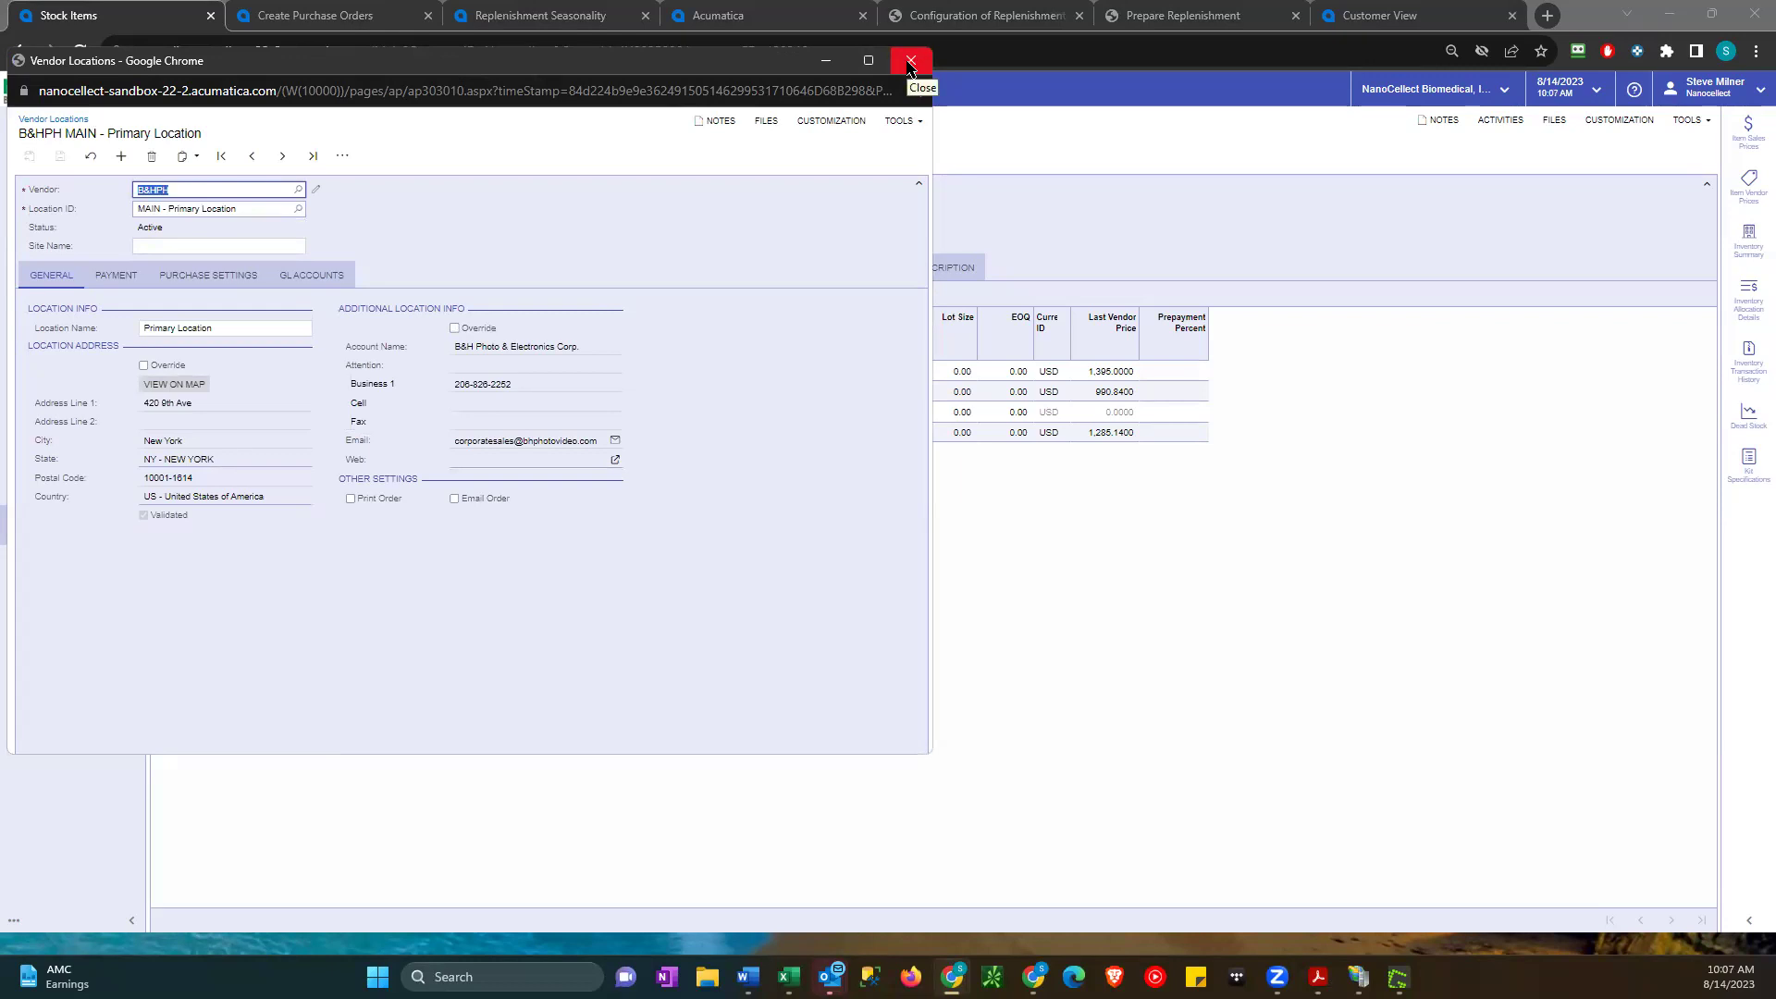
{"action": "left_click", "coordinate": [910, 61]}
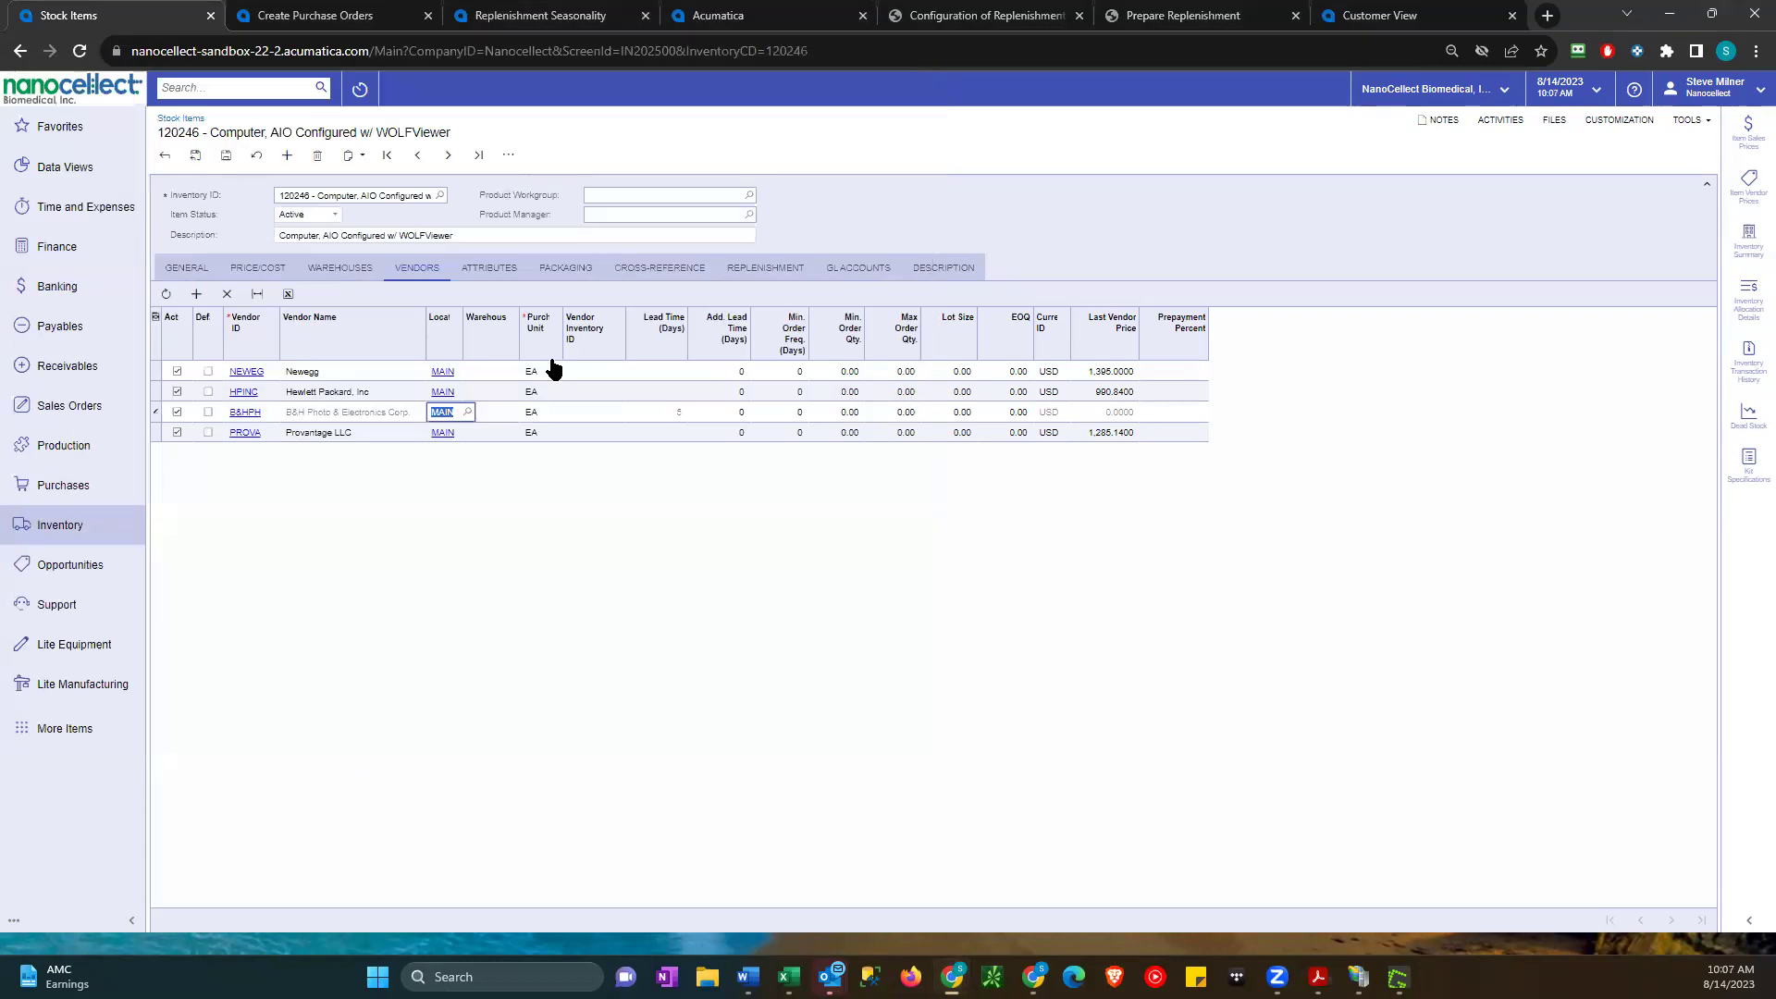
{"action": "left_click", "coordinate": [661, 411]}
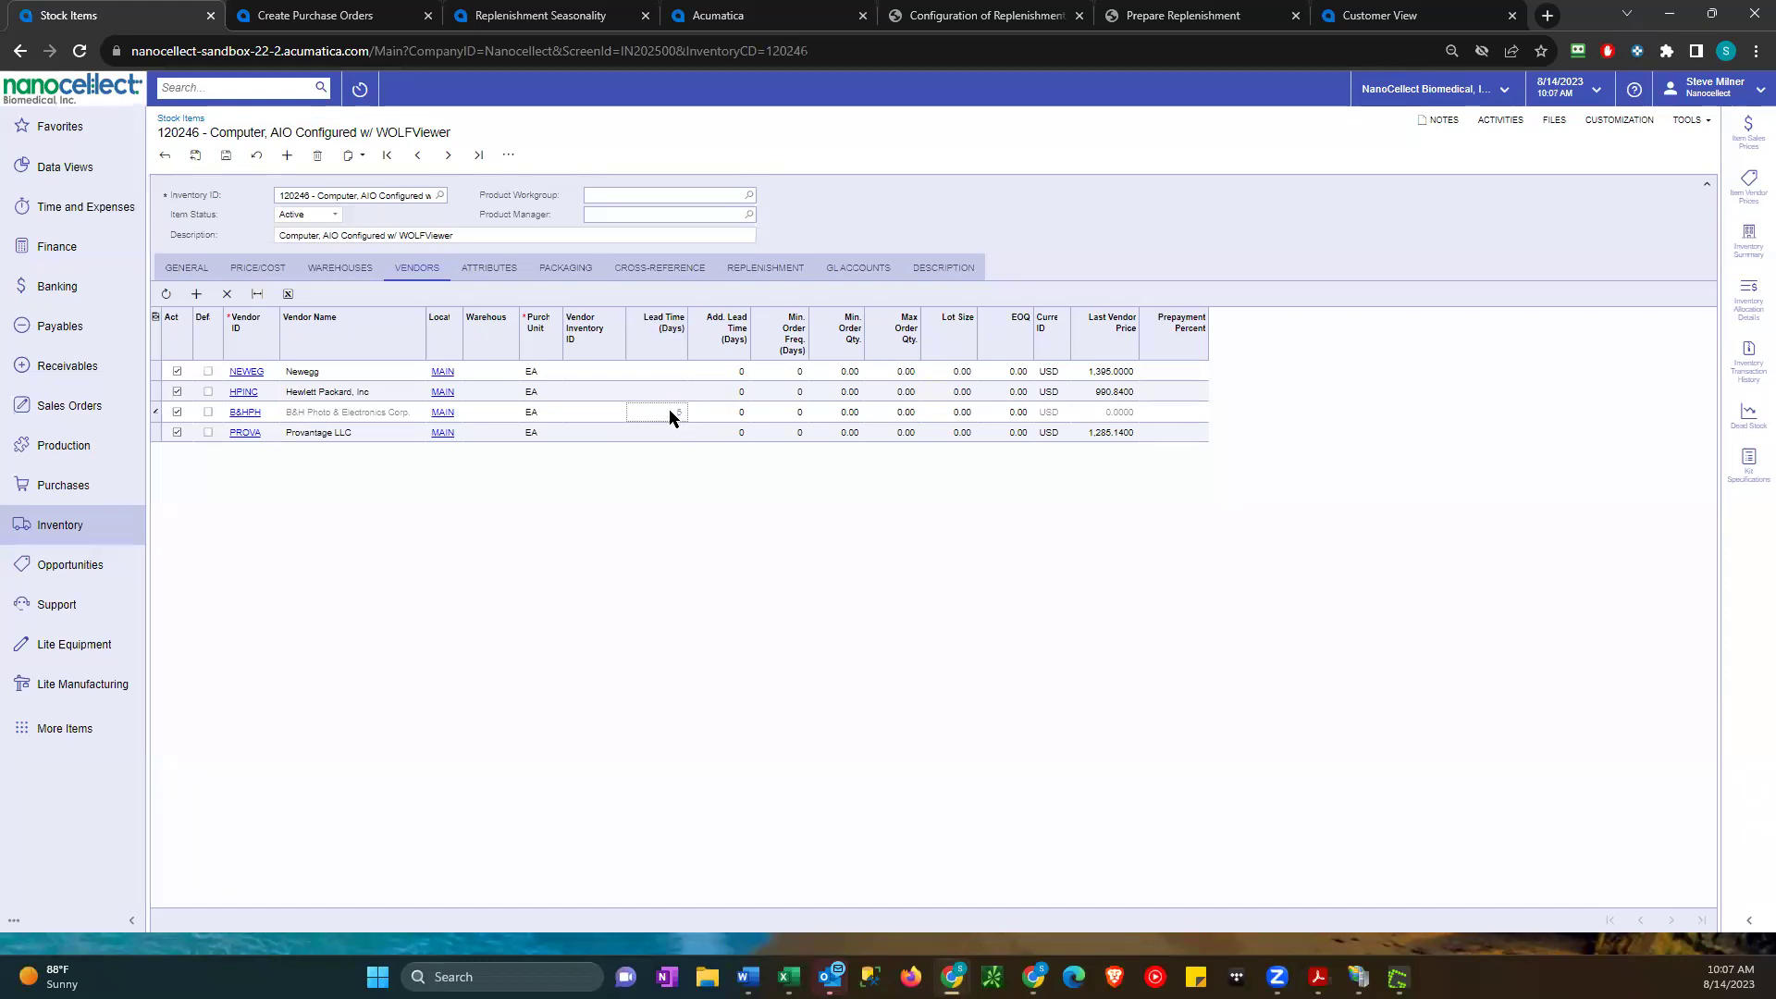
- Check the lead time in B&H Photo's purchase settings, then its additional lead time and EOQ in the item's vendor list
{"action": "left_click", "coordinate": [239, 417]}
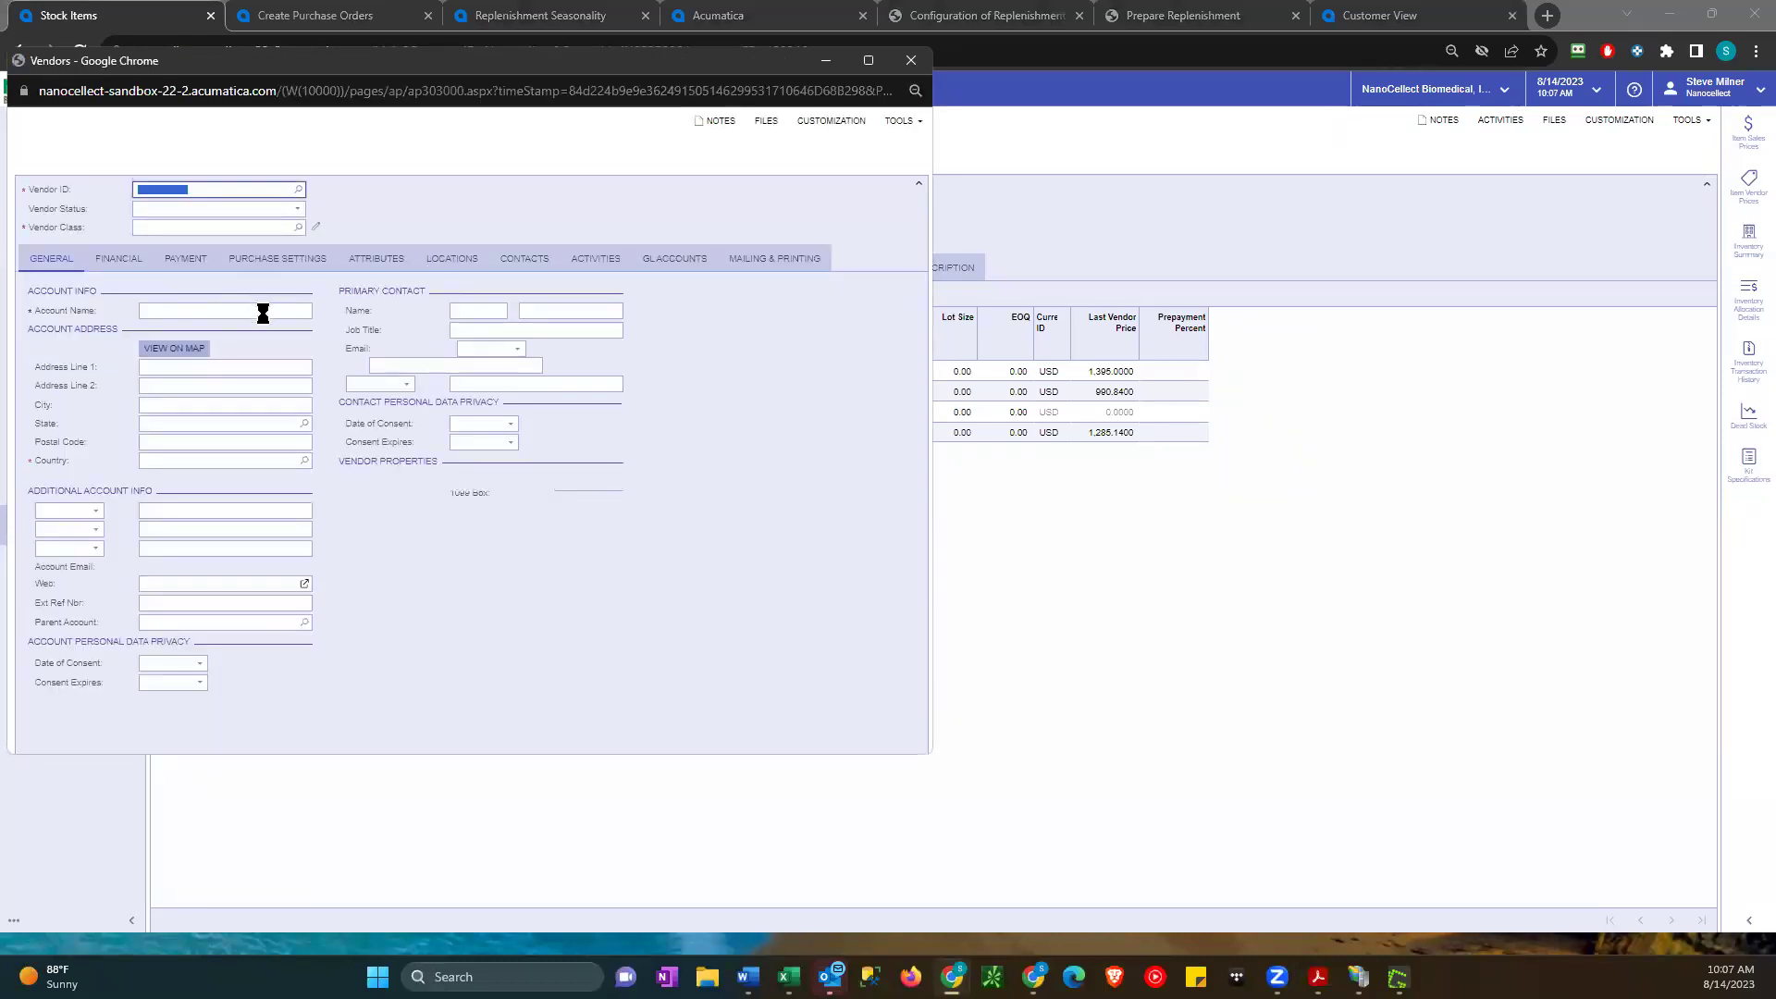
{"action": "left_click", "coordinate": [286, 264]}
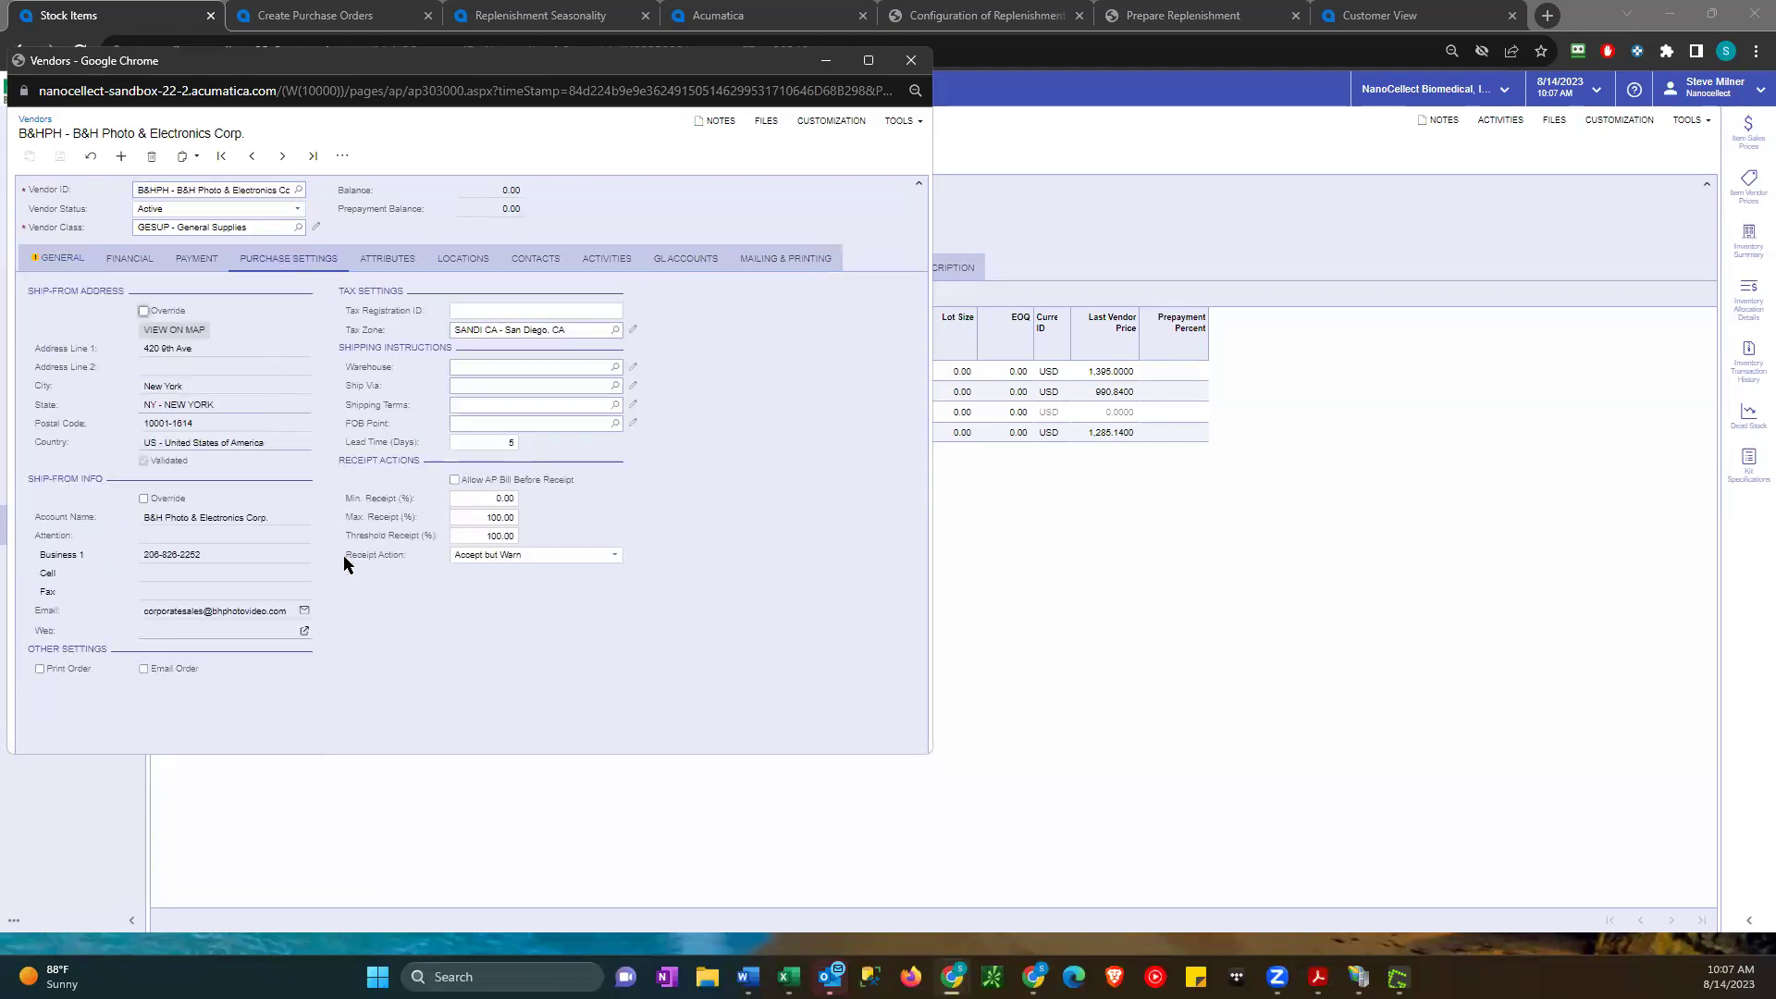
{"action": "left_click", "coordinate": [477, 439]}
{"action": "left_click", "coordinate": [904, 65]}
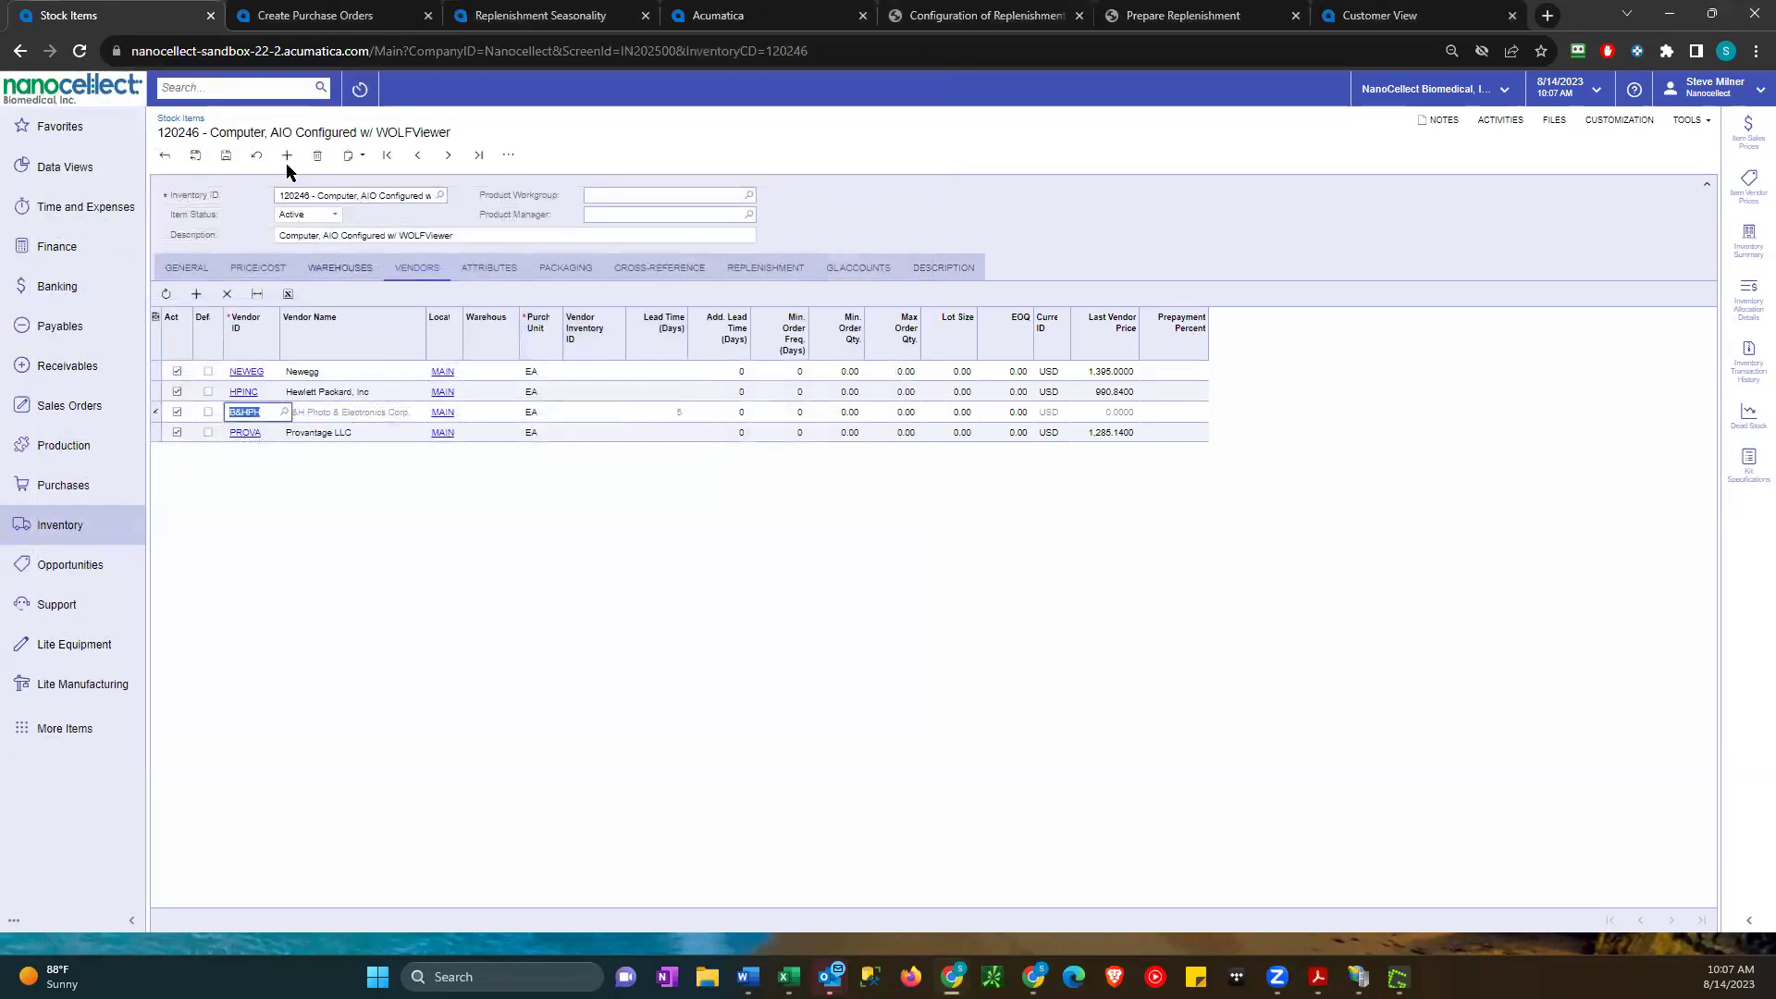
{"action": "left_click", "coordinate": [724, 410]}
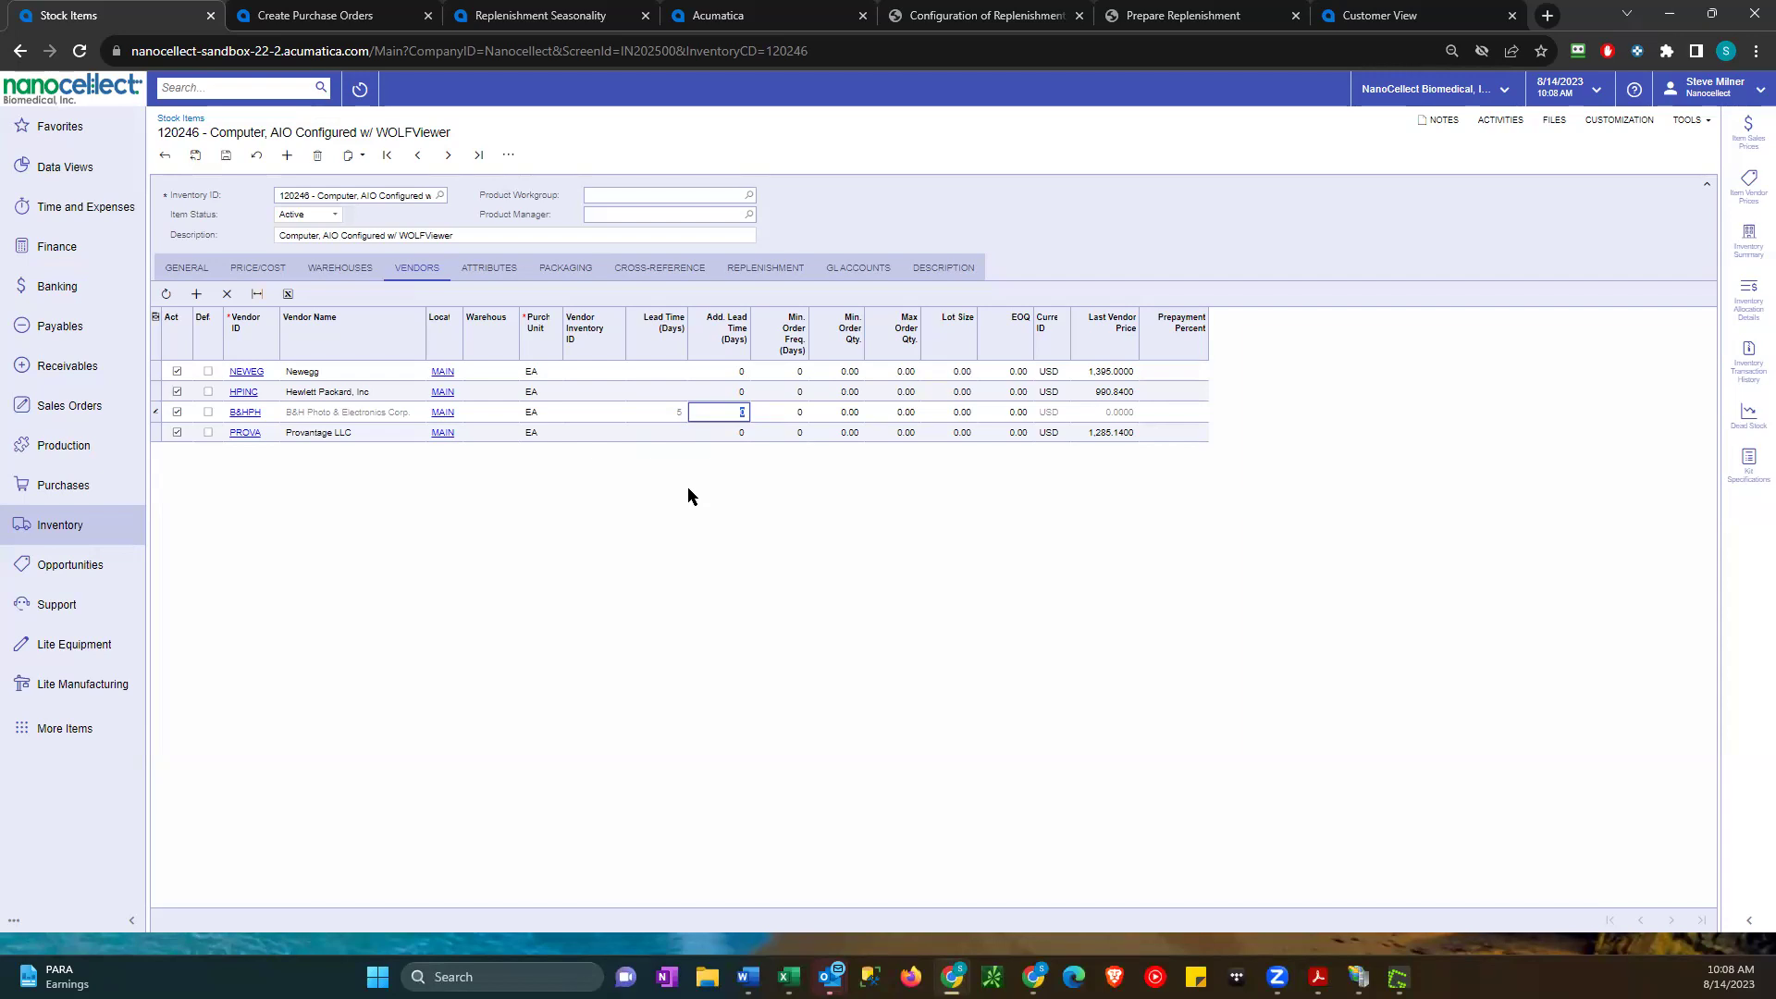
{"action": "left_click", "coordinate": [990, 415]}
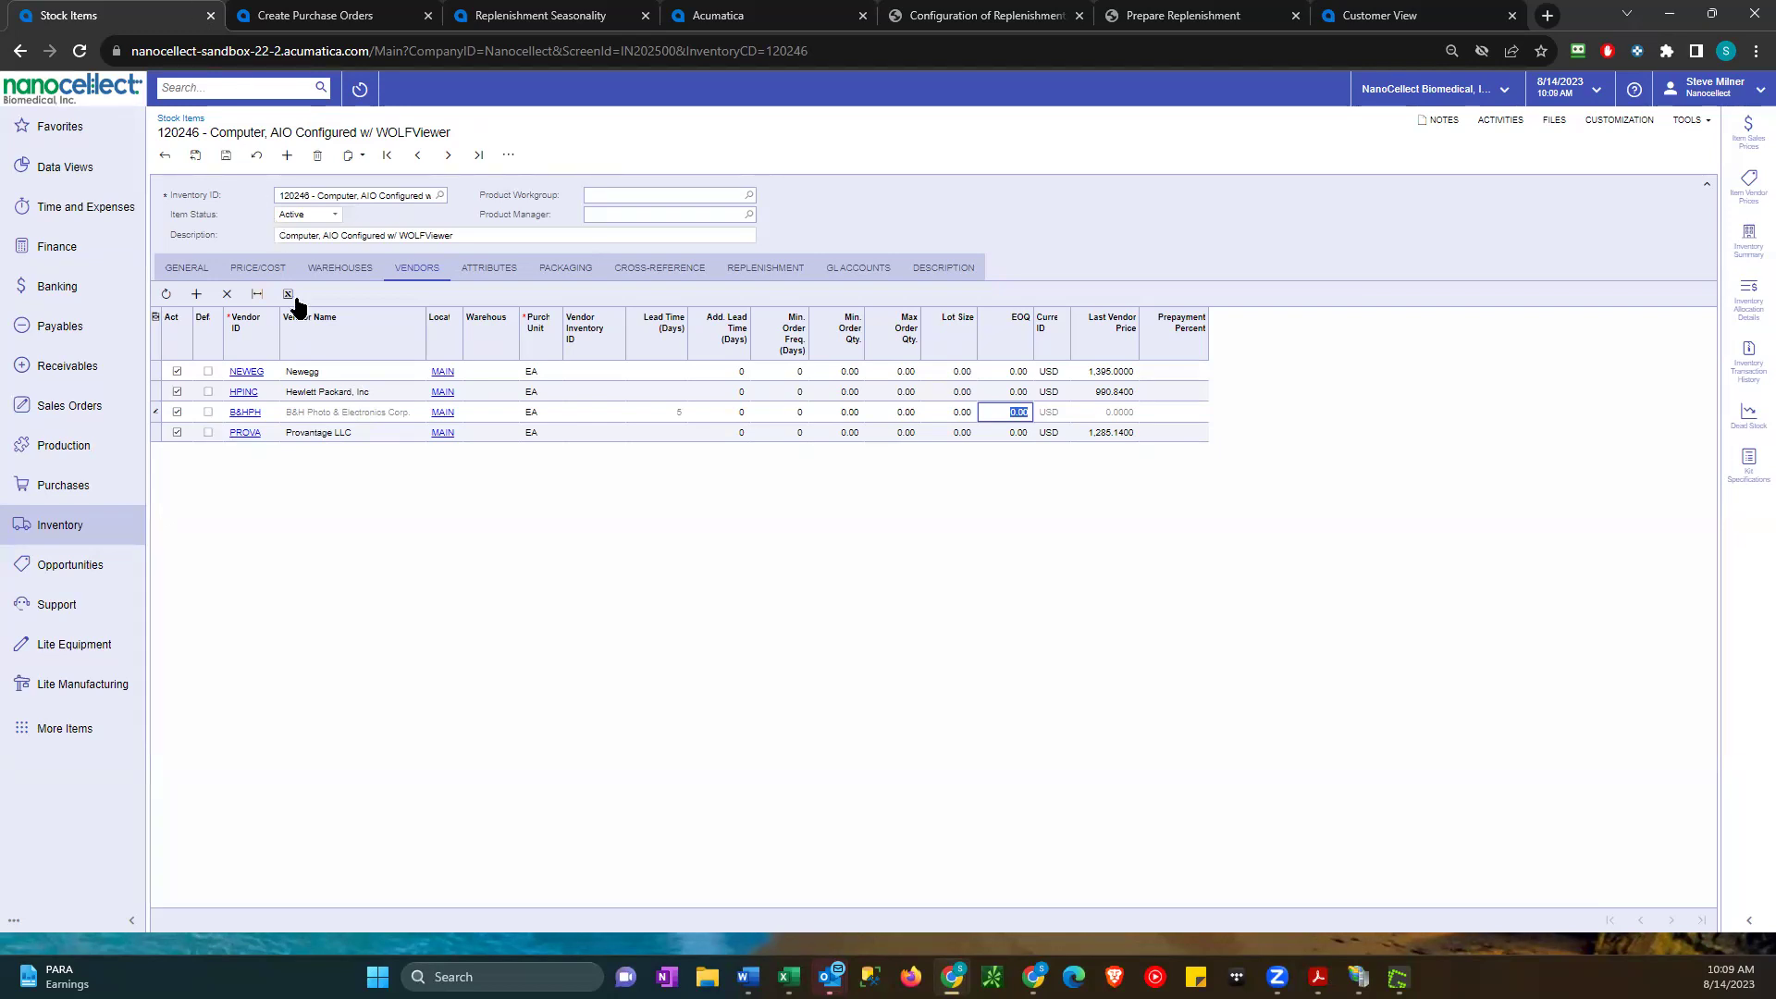
- Open the Calculate Replenishment Parameters form in a new tab from the Create Purchase Orders page
{"action": "left_click", "coordinate": [361, 26]}
{"action": "left_click", "coordinate": [66, 527]}
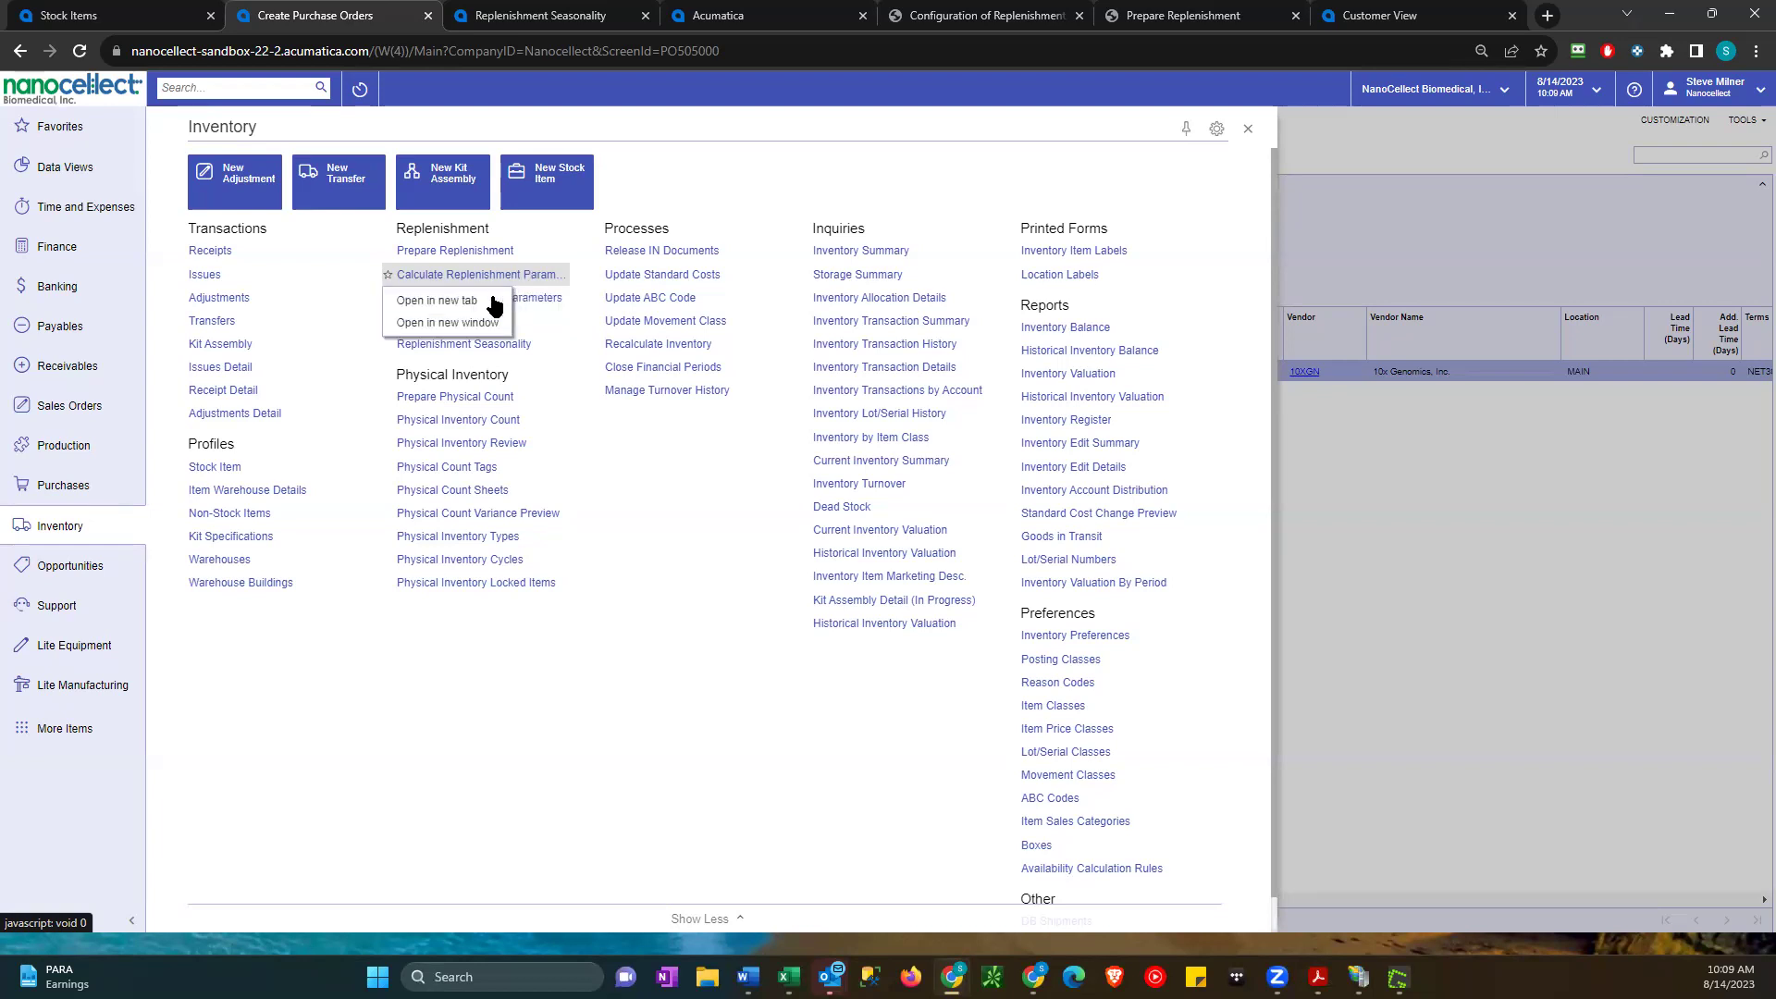
{"action": "left_click", "coordinate": [491, 298]}
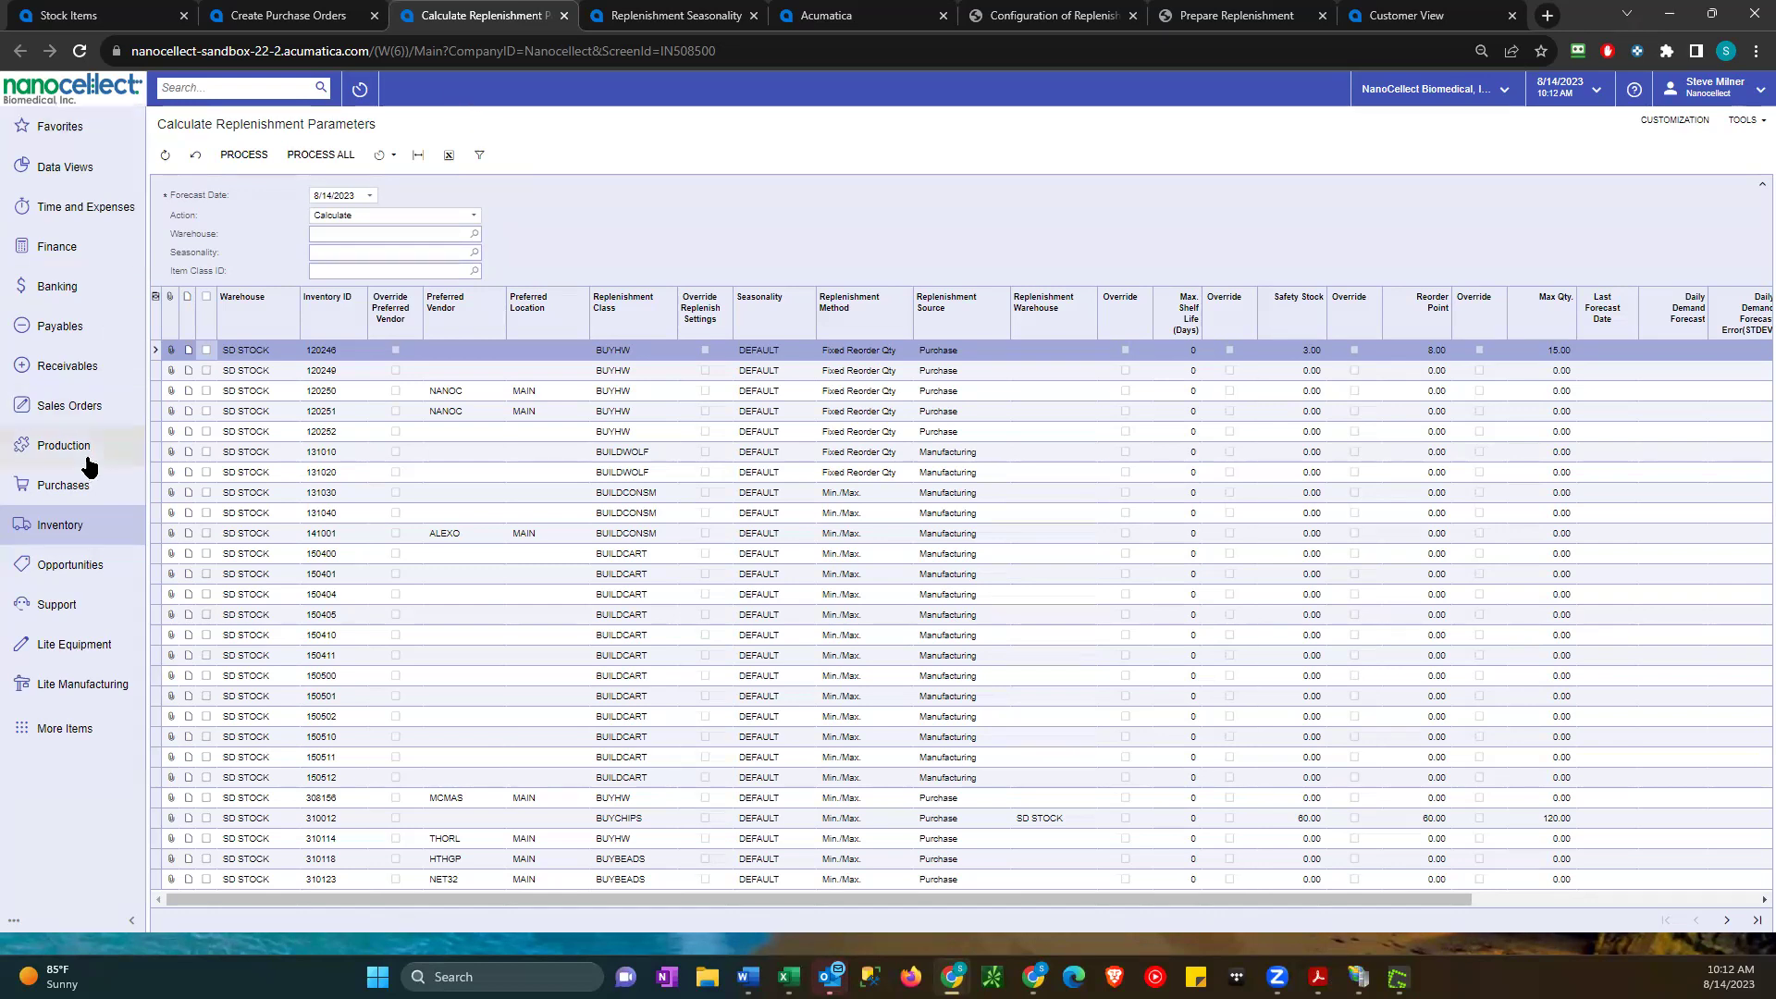
- Open Prepare Replenishment for the SD STOCK warehouse and list all items instead of only suggested ones
{"action": "left_click", "coordinate": [80, 528]}
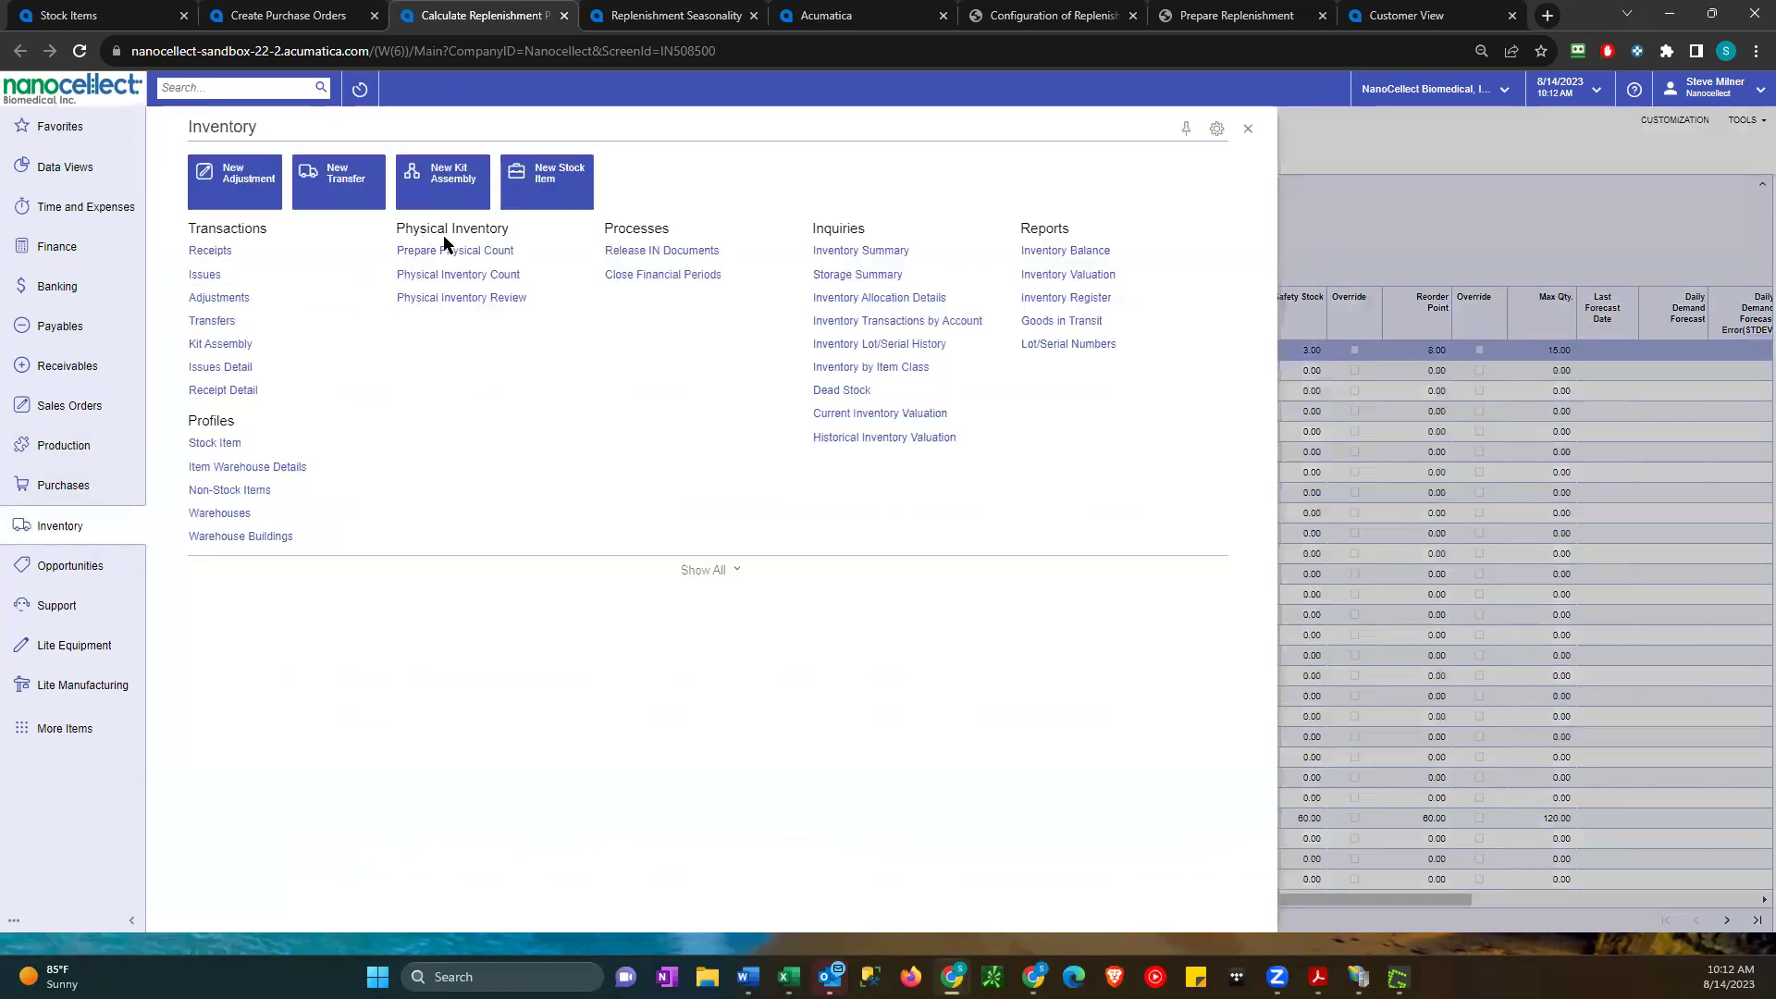
{"action": "left_click", "coordinate": [723, 568]}
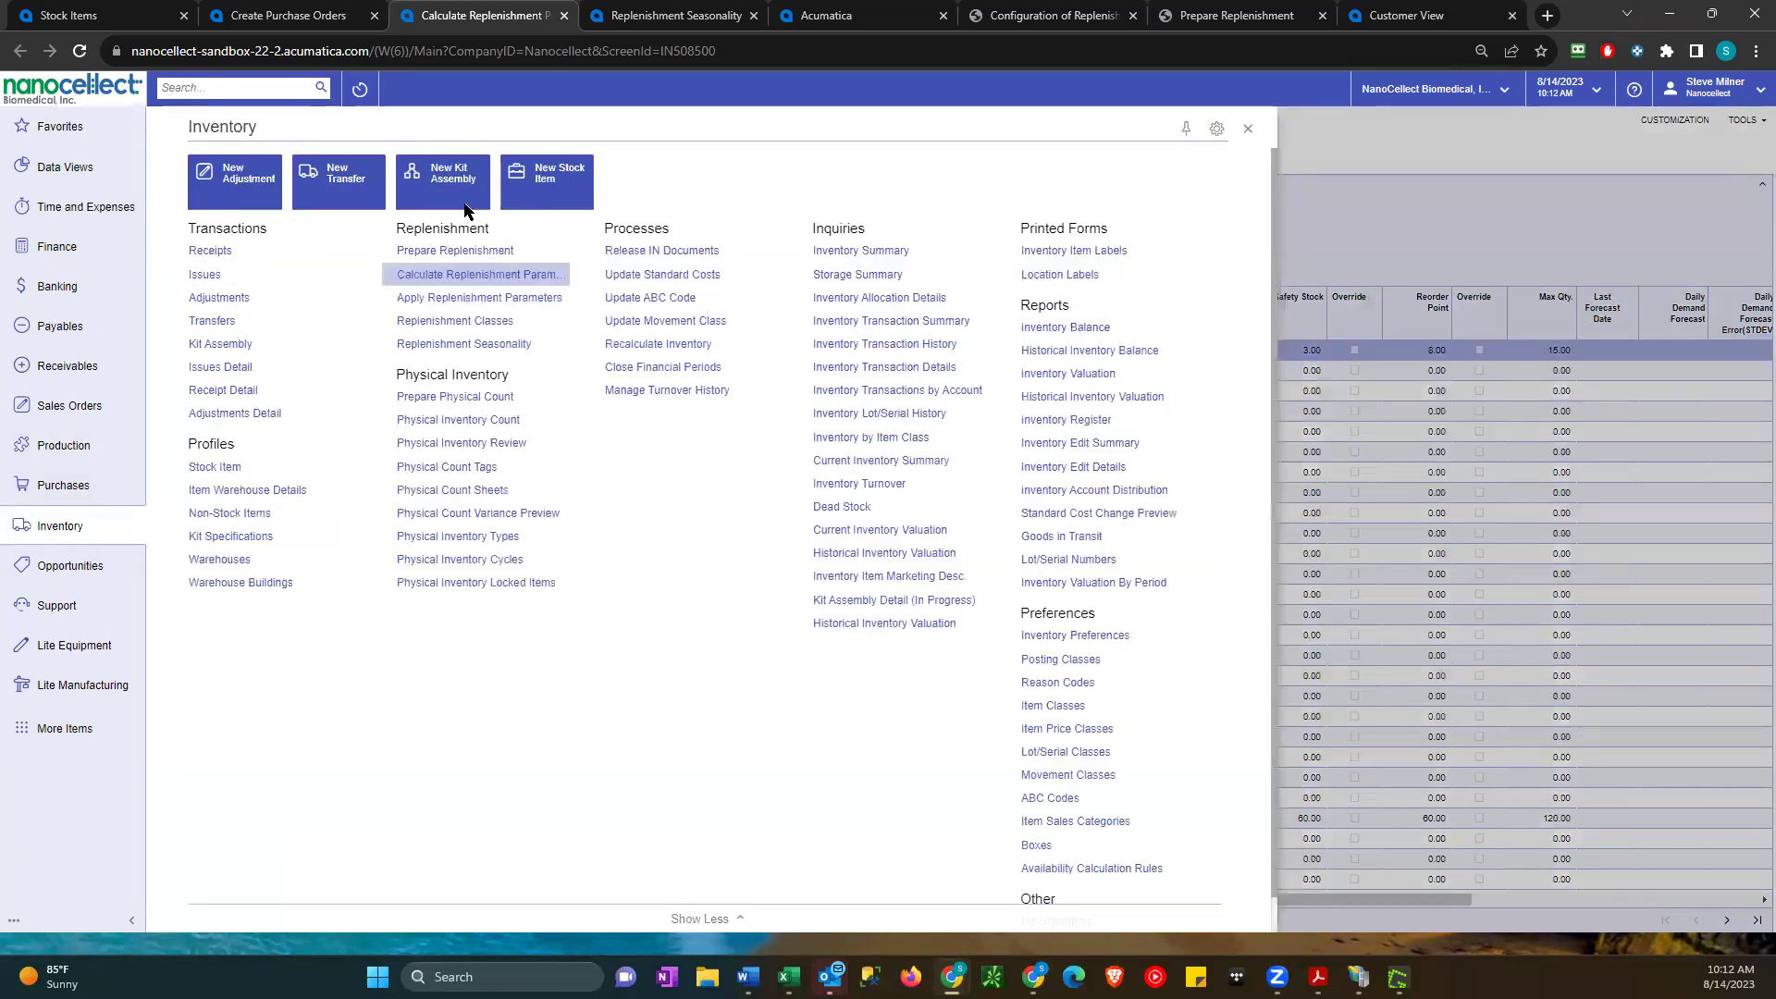
{"action": "left_click", "coordinate": [477, 252]}
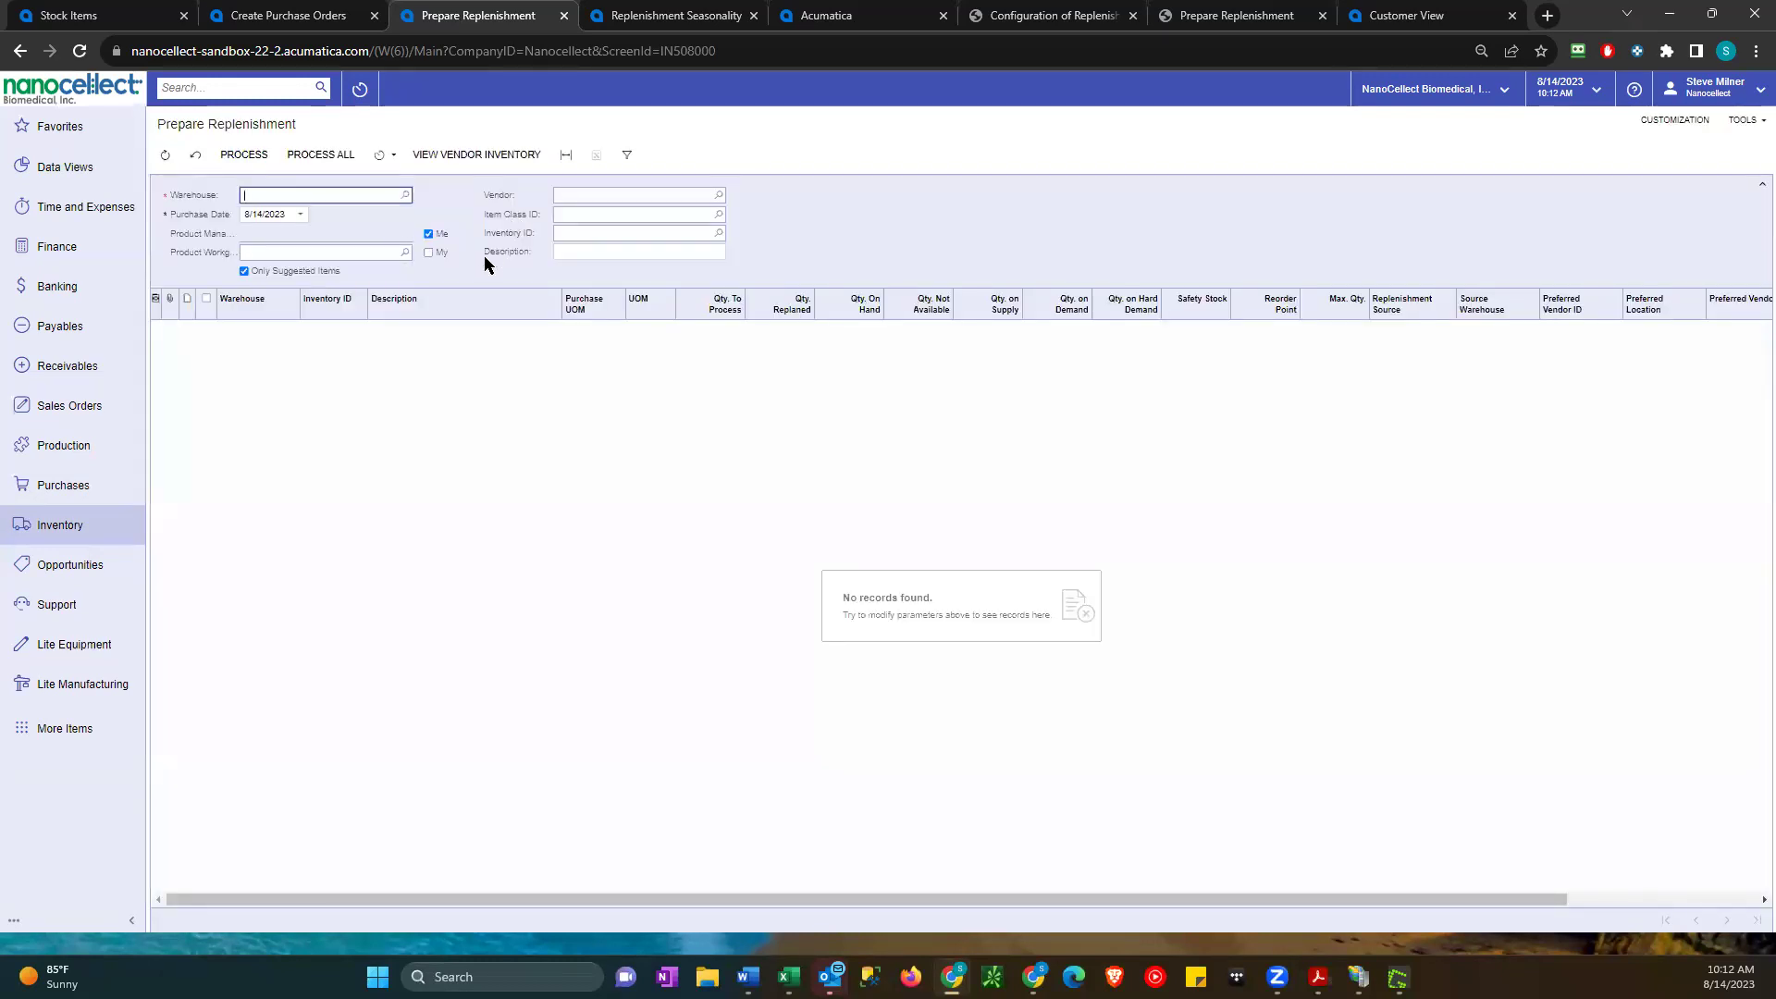
{"action": "left_click", "coordinate": [405, 196]}
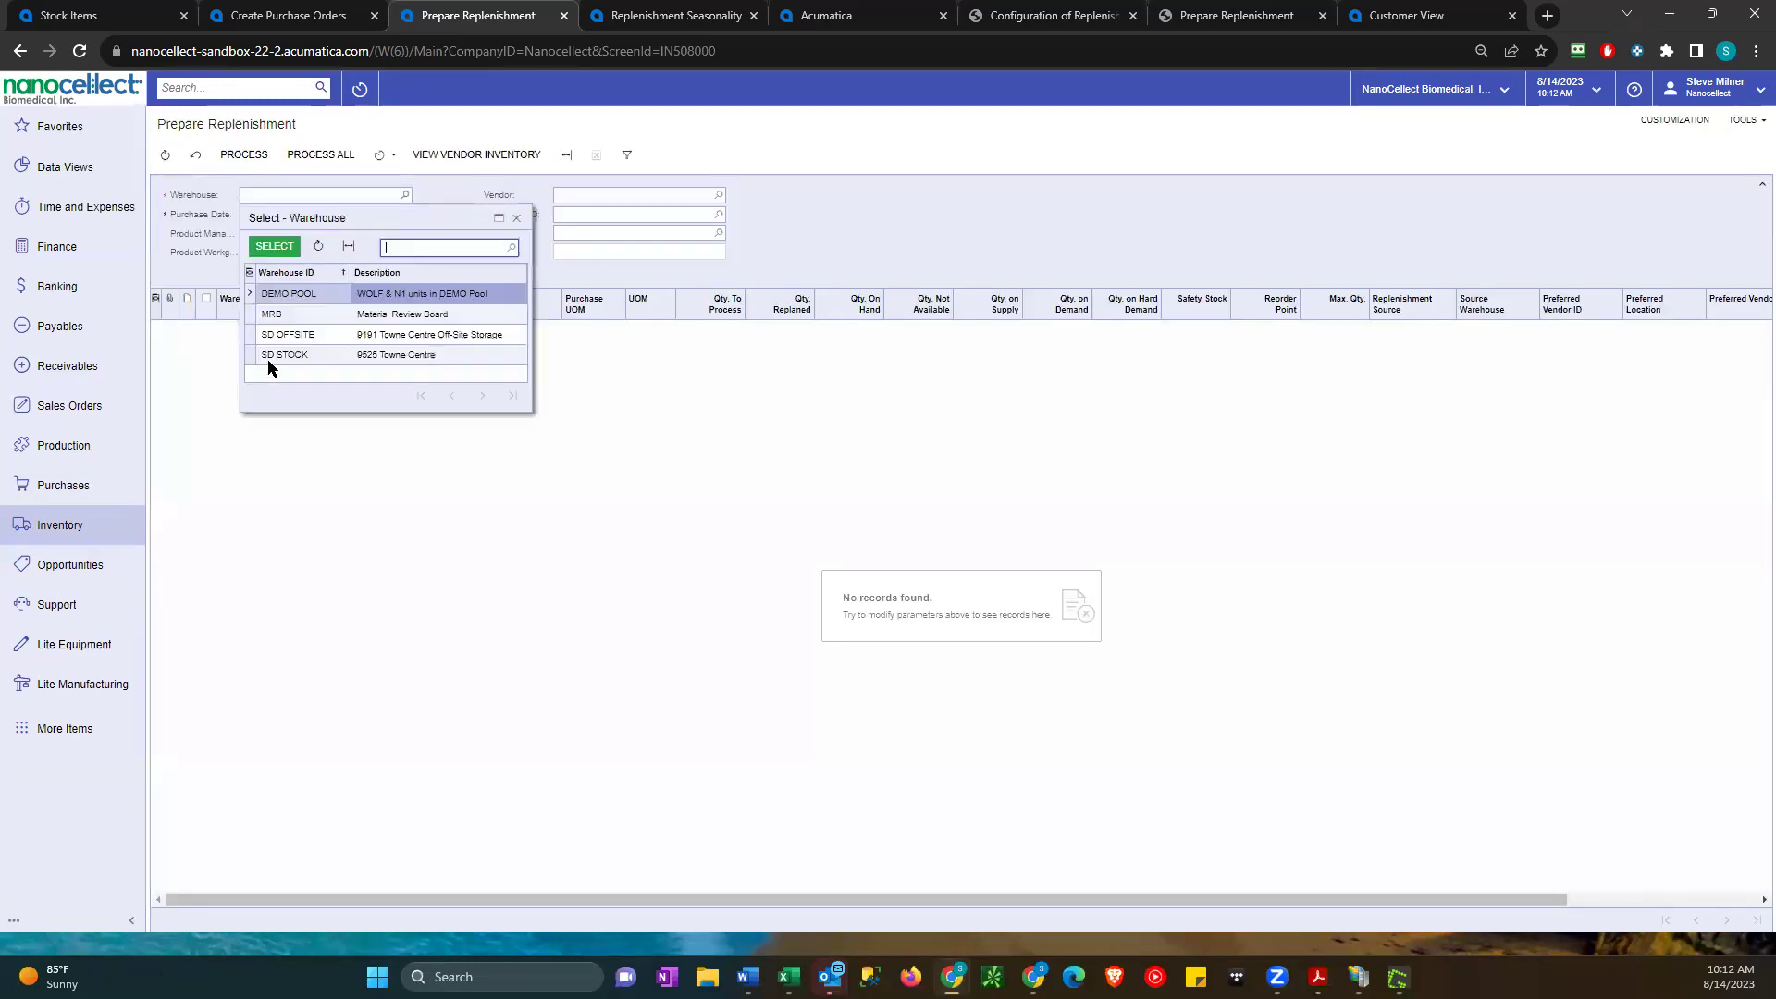
{"action": "double_click", "coordinate": [272, 356]}
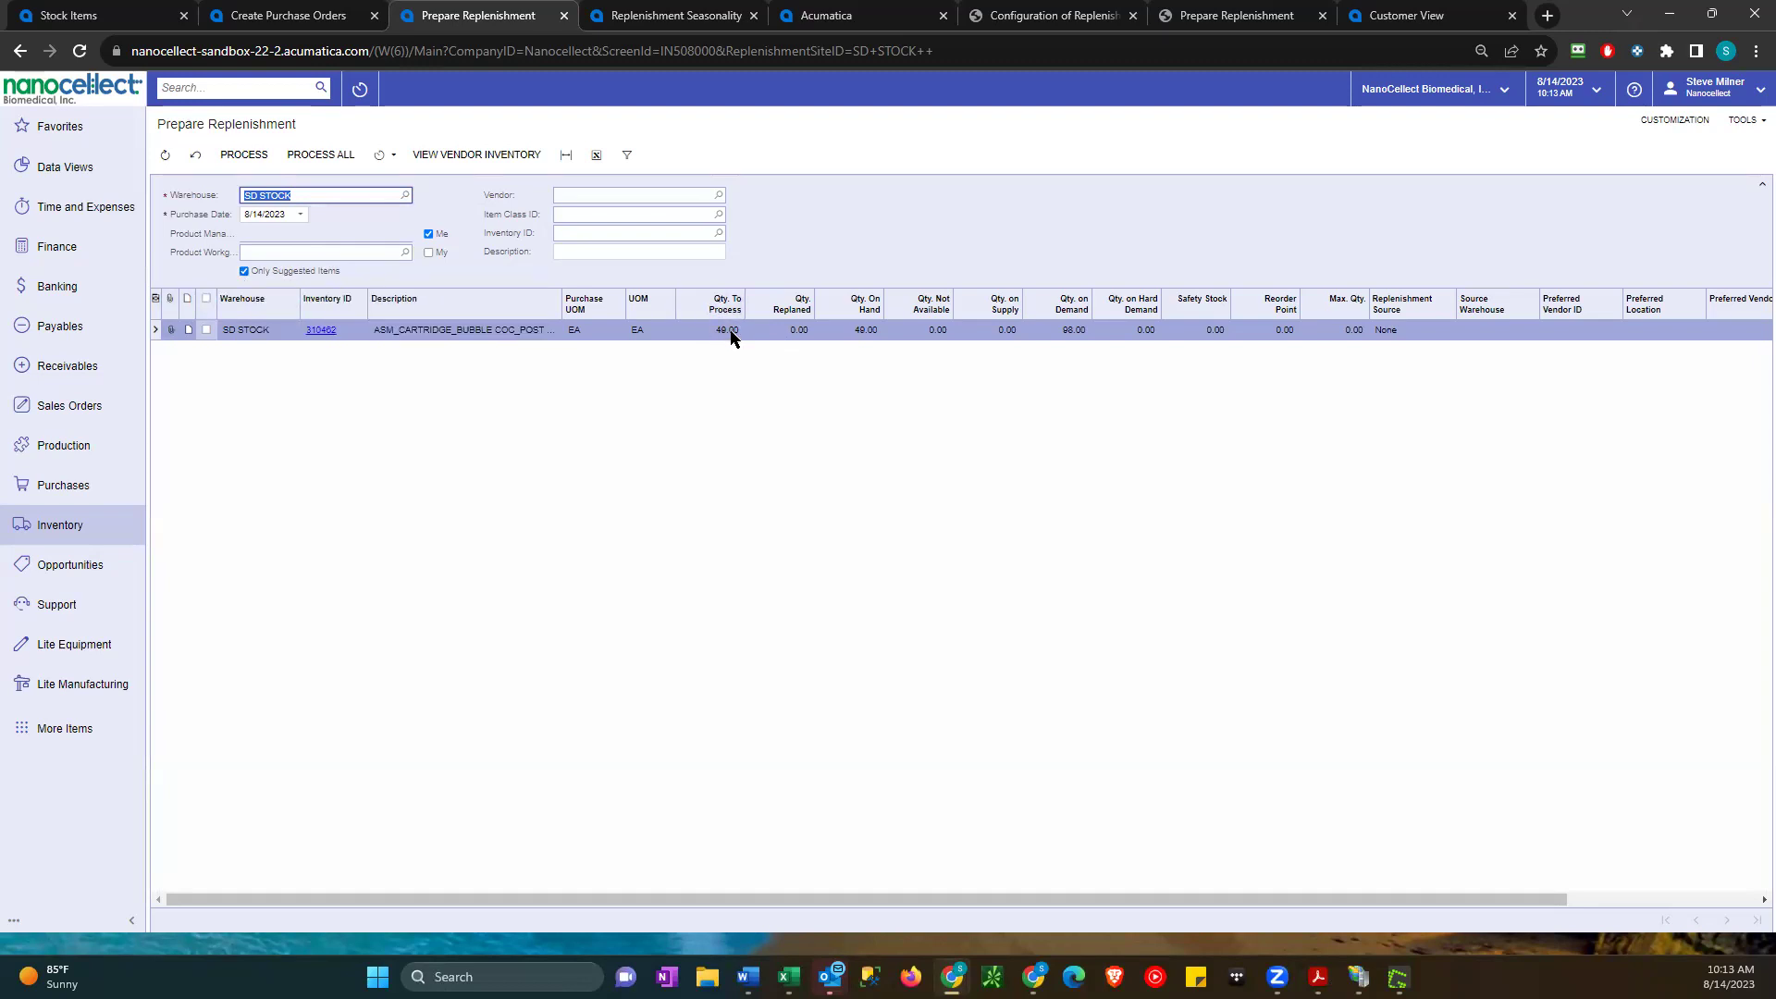
{"action": "left_click", "coordinate": [244, 271]}
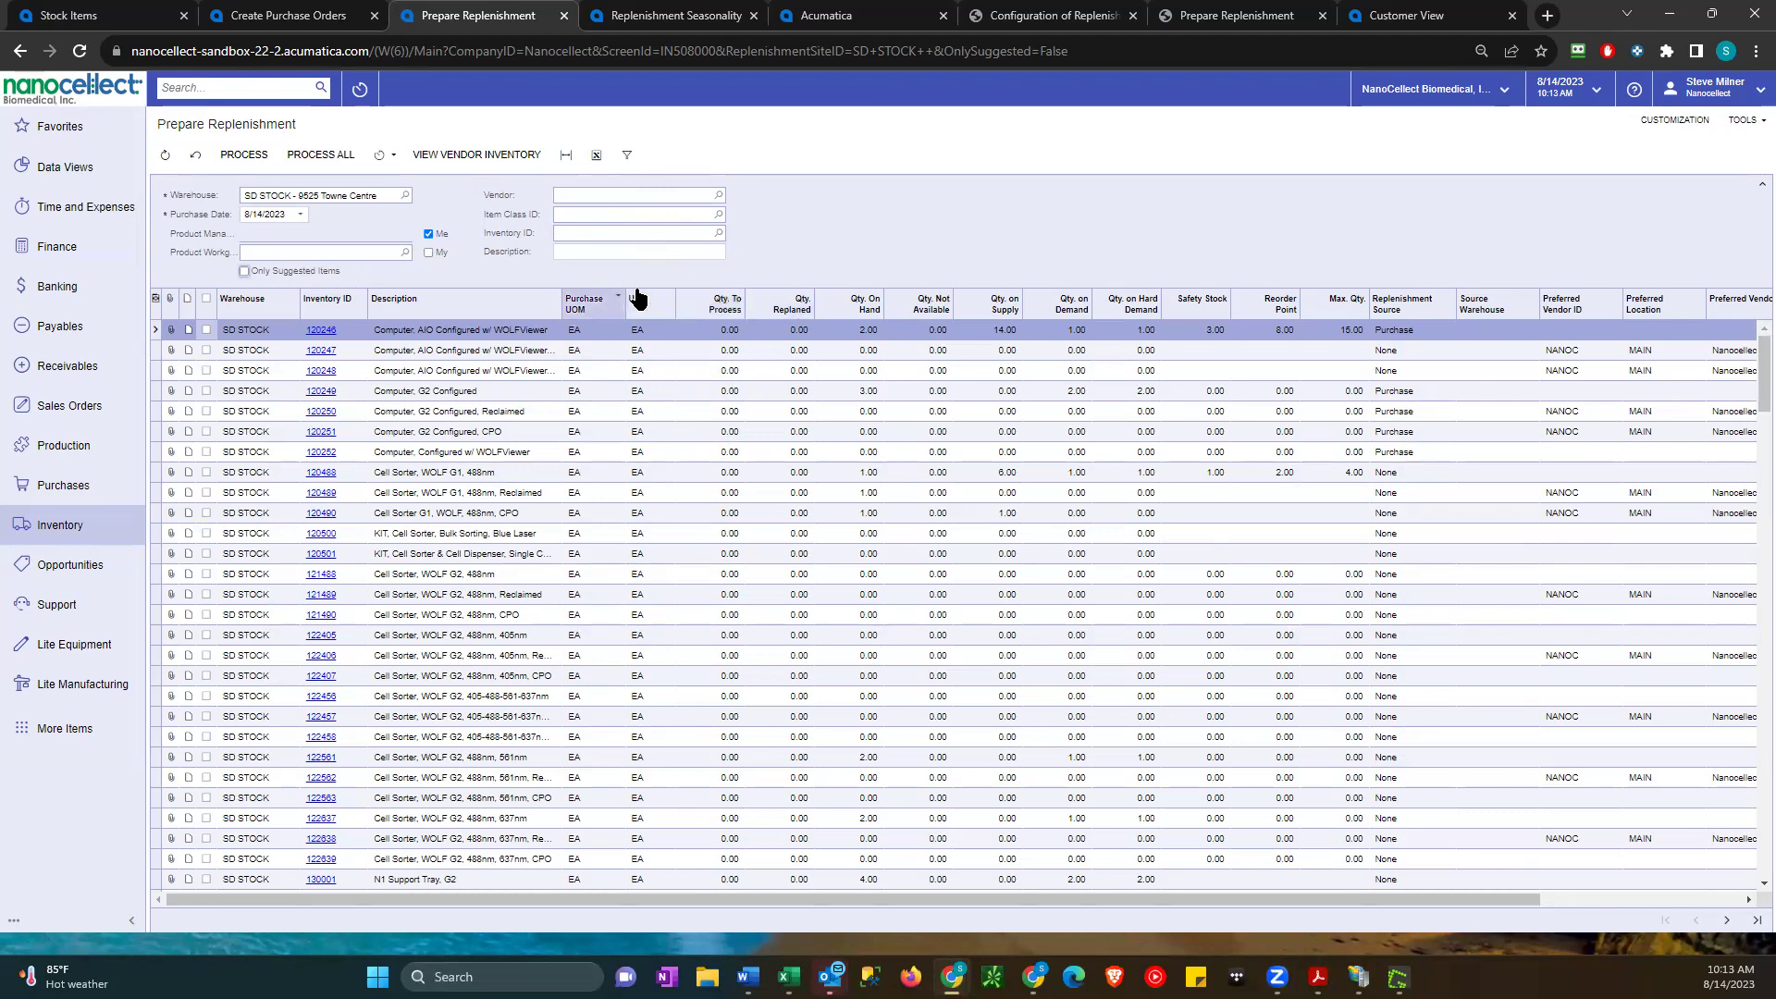
- Compare the Prepare Replenishment list with the replenishment line waiting in Create Purchase Orders
{"action": "left_click", "coordinate": [298, 18]}
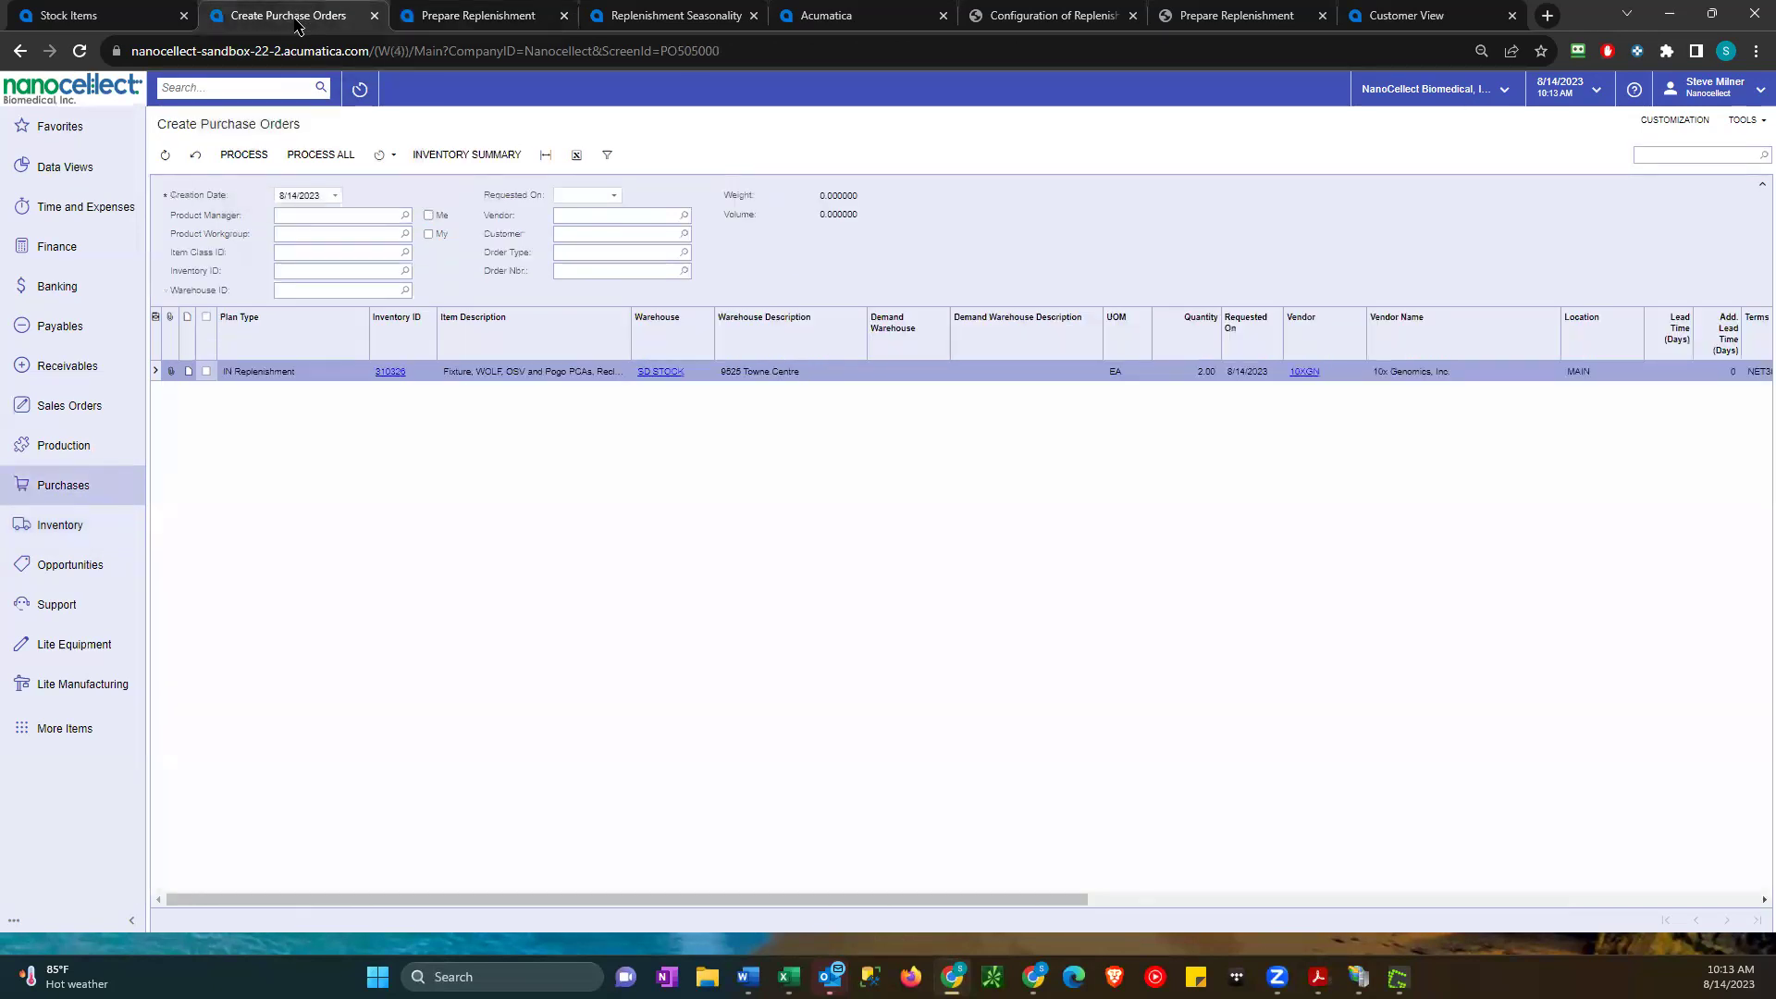
{"action": "left_click", "coordinate": [467, 16]}
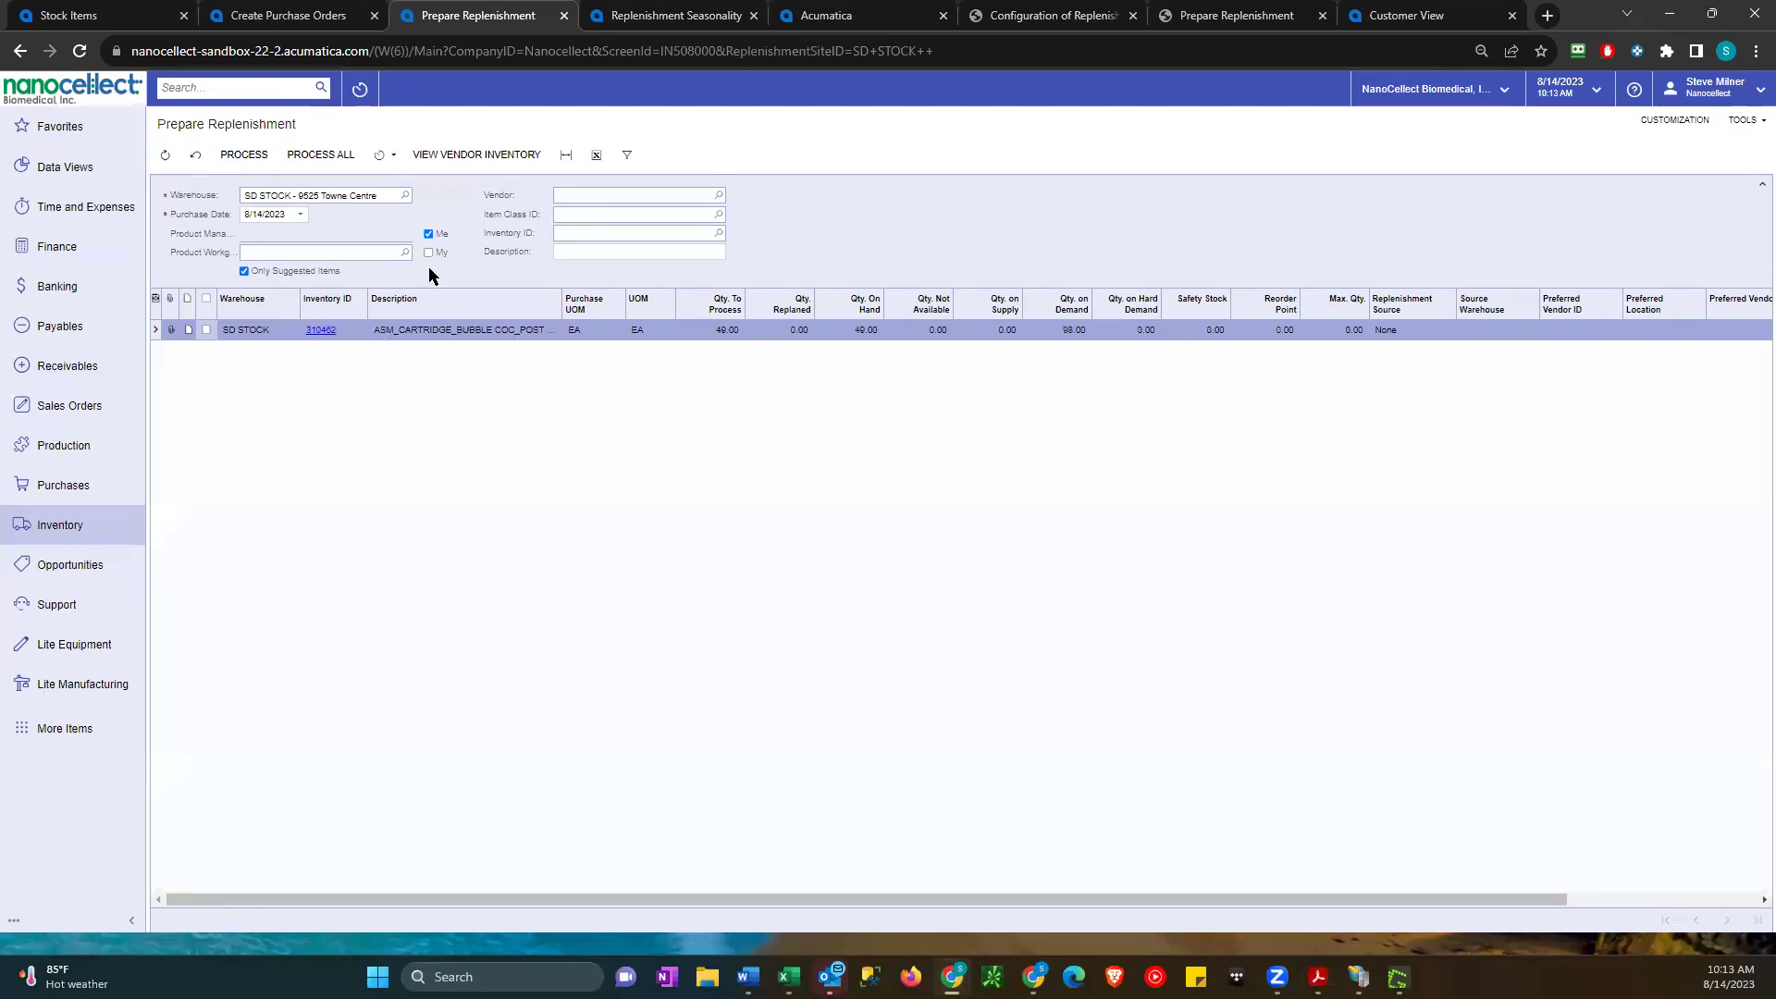
{"action": "left_click", "coordinate": [294, 17]}
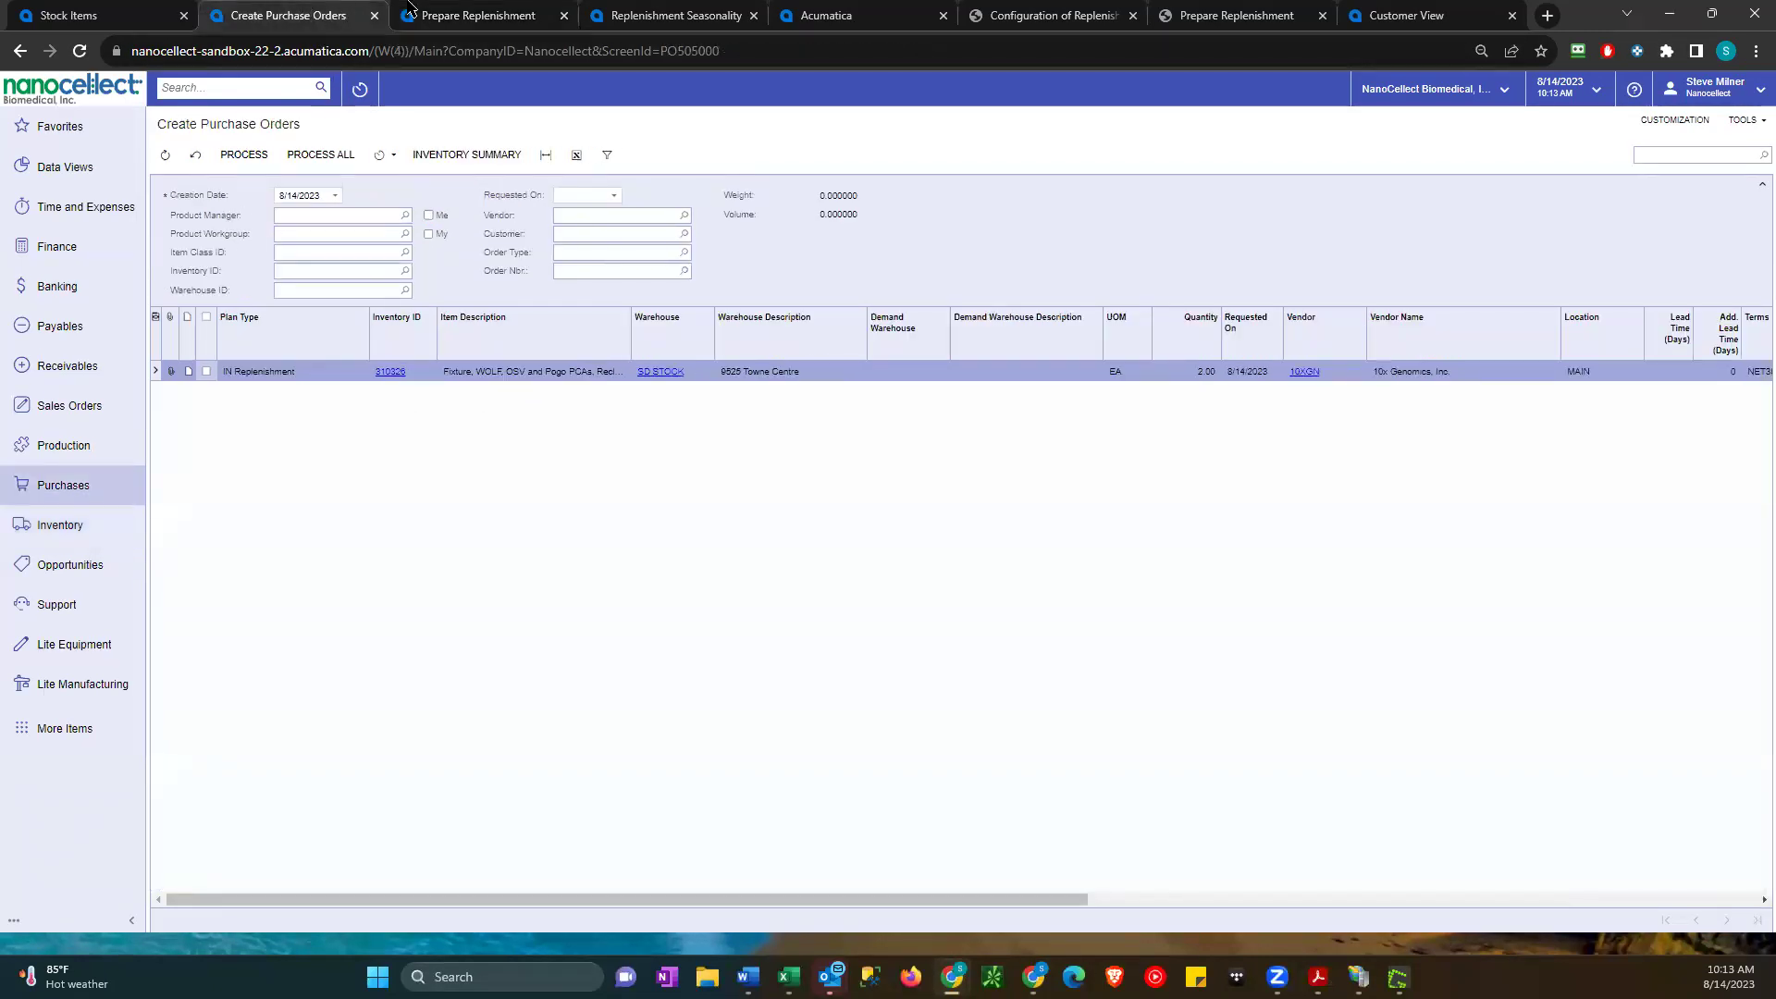
{"action": "left_click", "coordinate": [466, 26]}
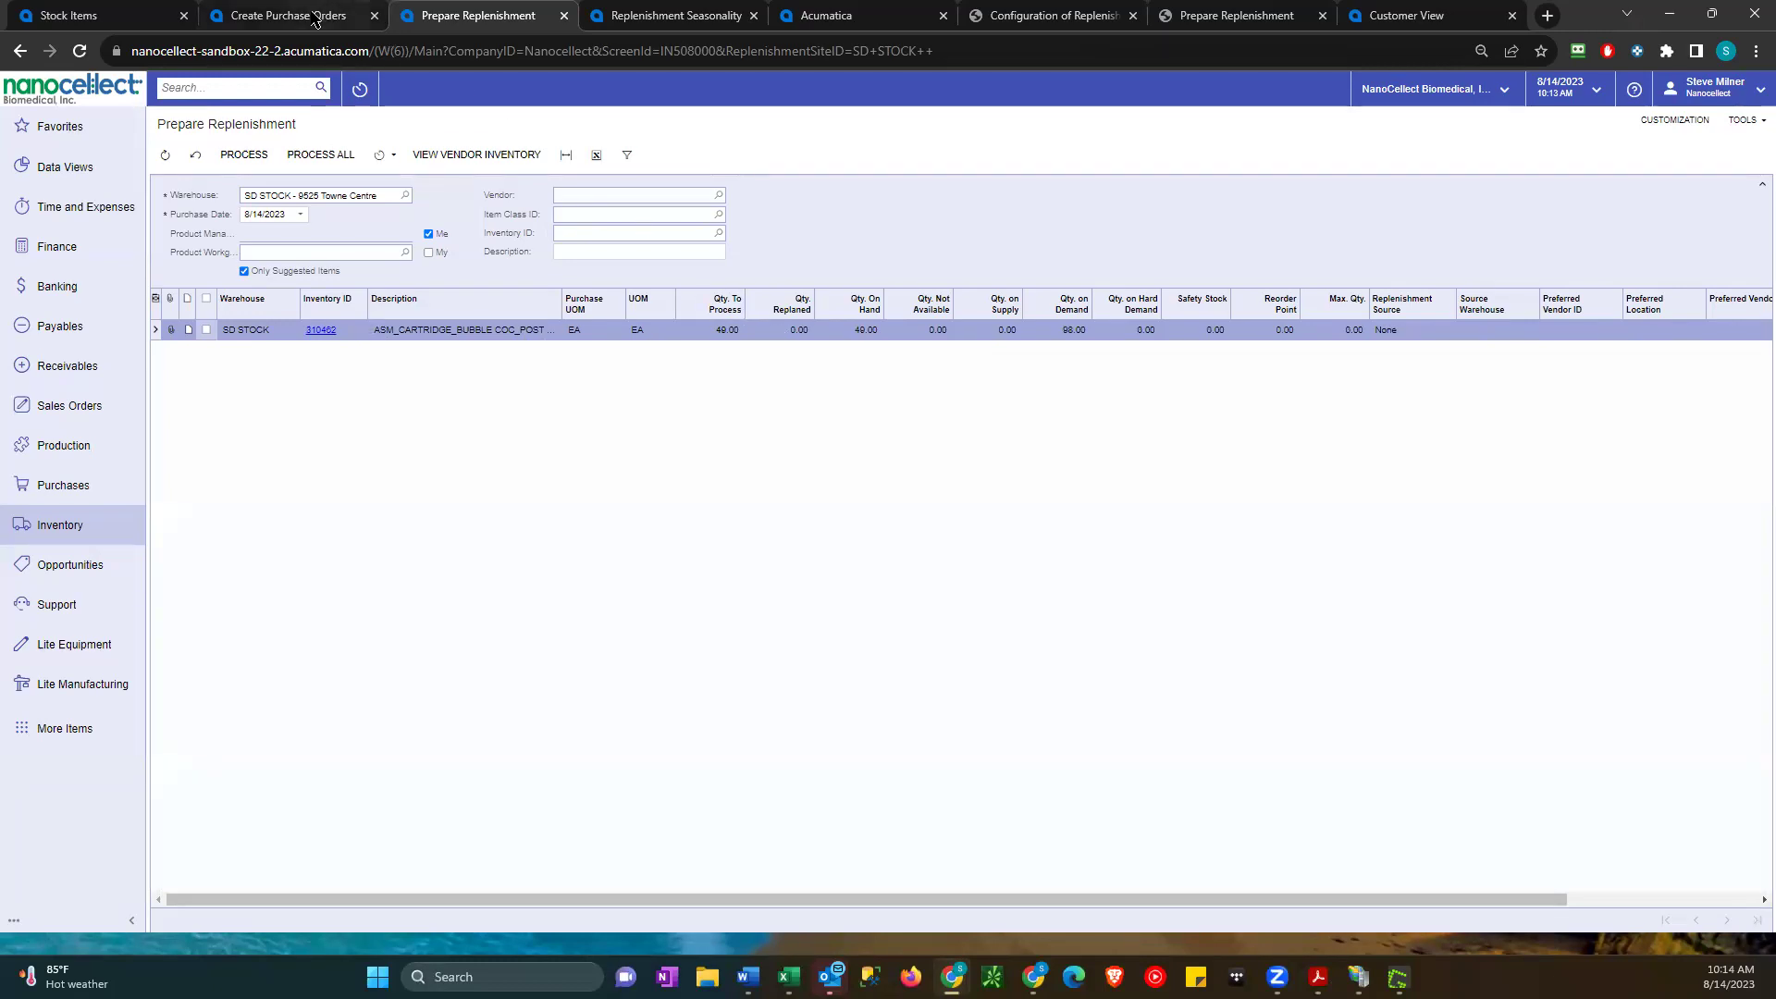
{"action": "left_click", "coordinate": [298, 20]}
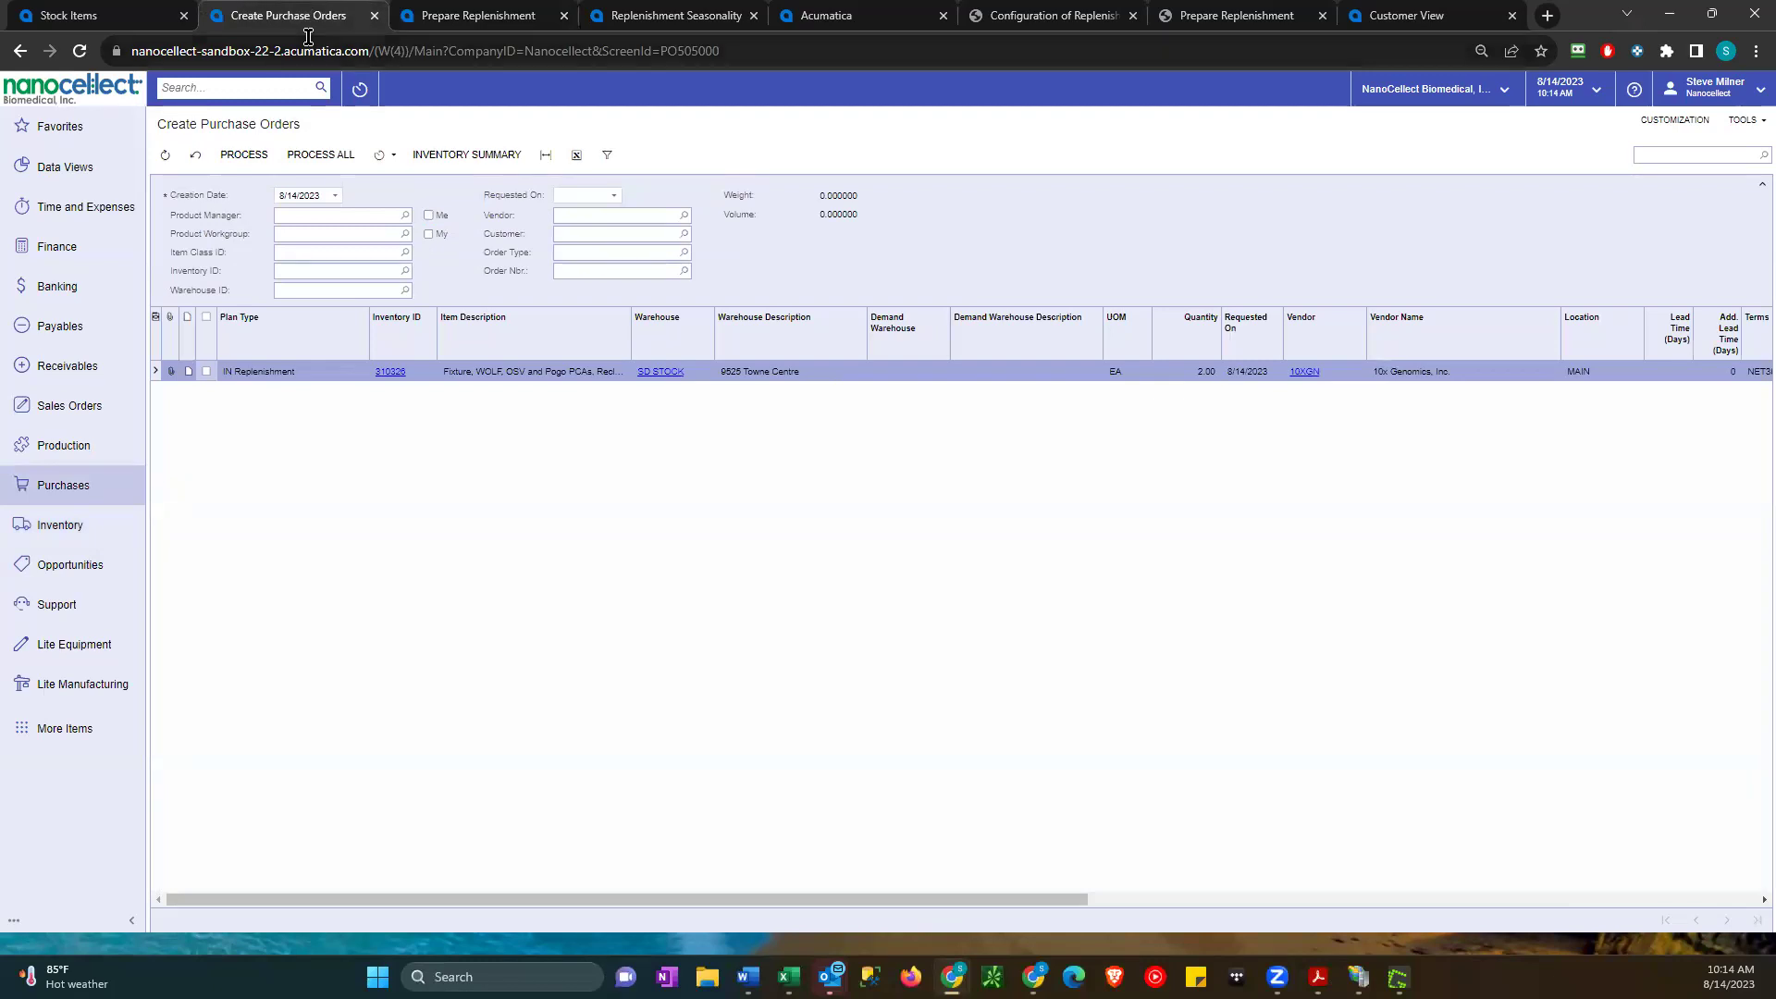
- Select the IN Replenishment line for the WOLF fixture and process it into a purchase order
{"action": "left_click", "coordinate": [318, 382]}
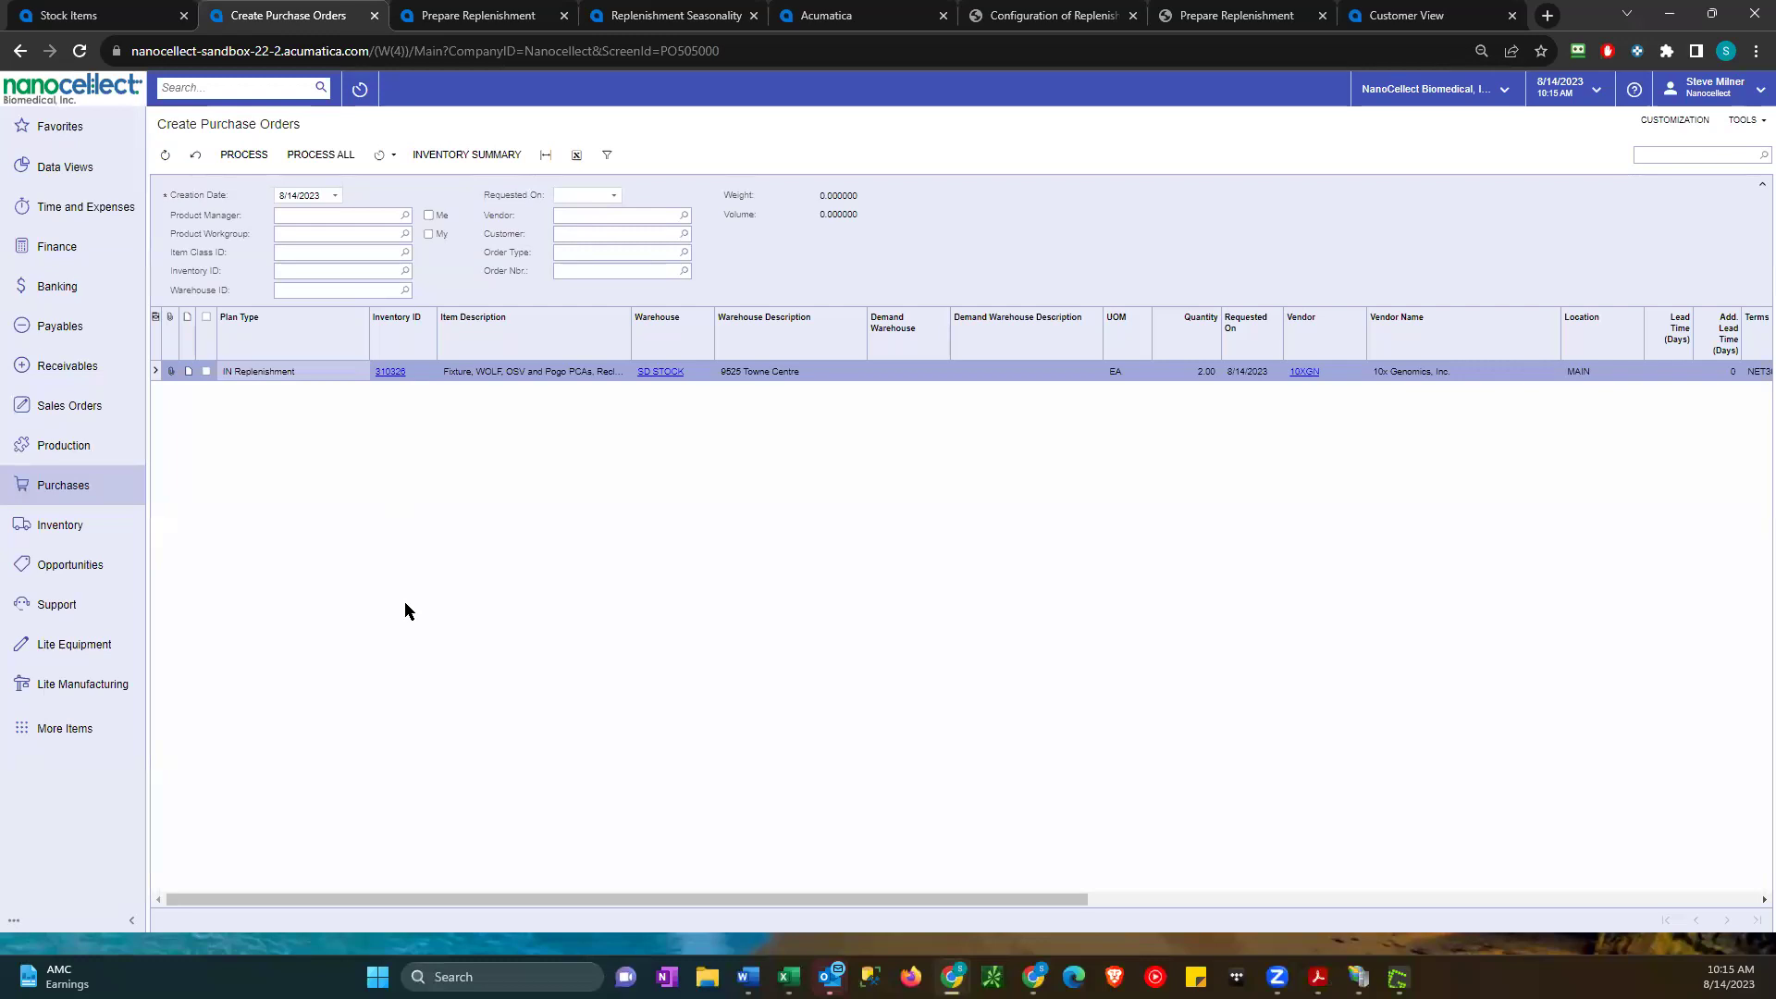
{"action": "left_click", "coordinate": [207, 371]}
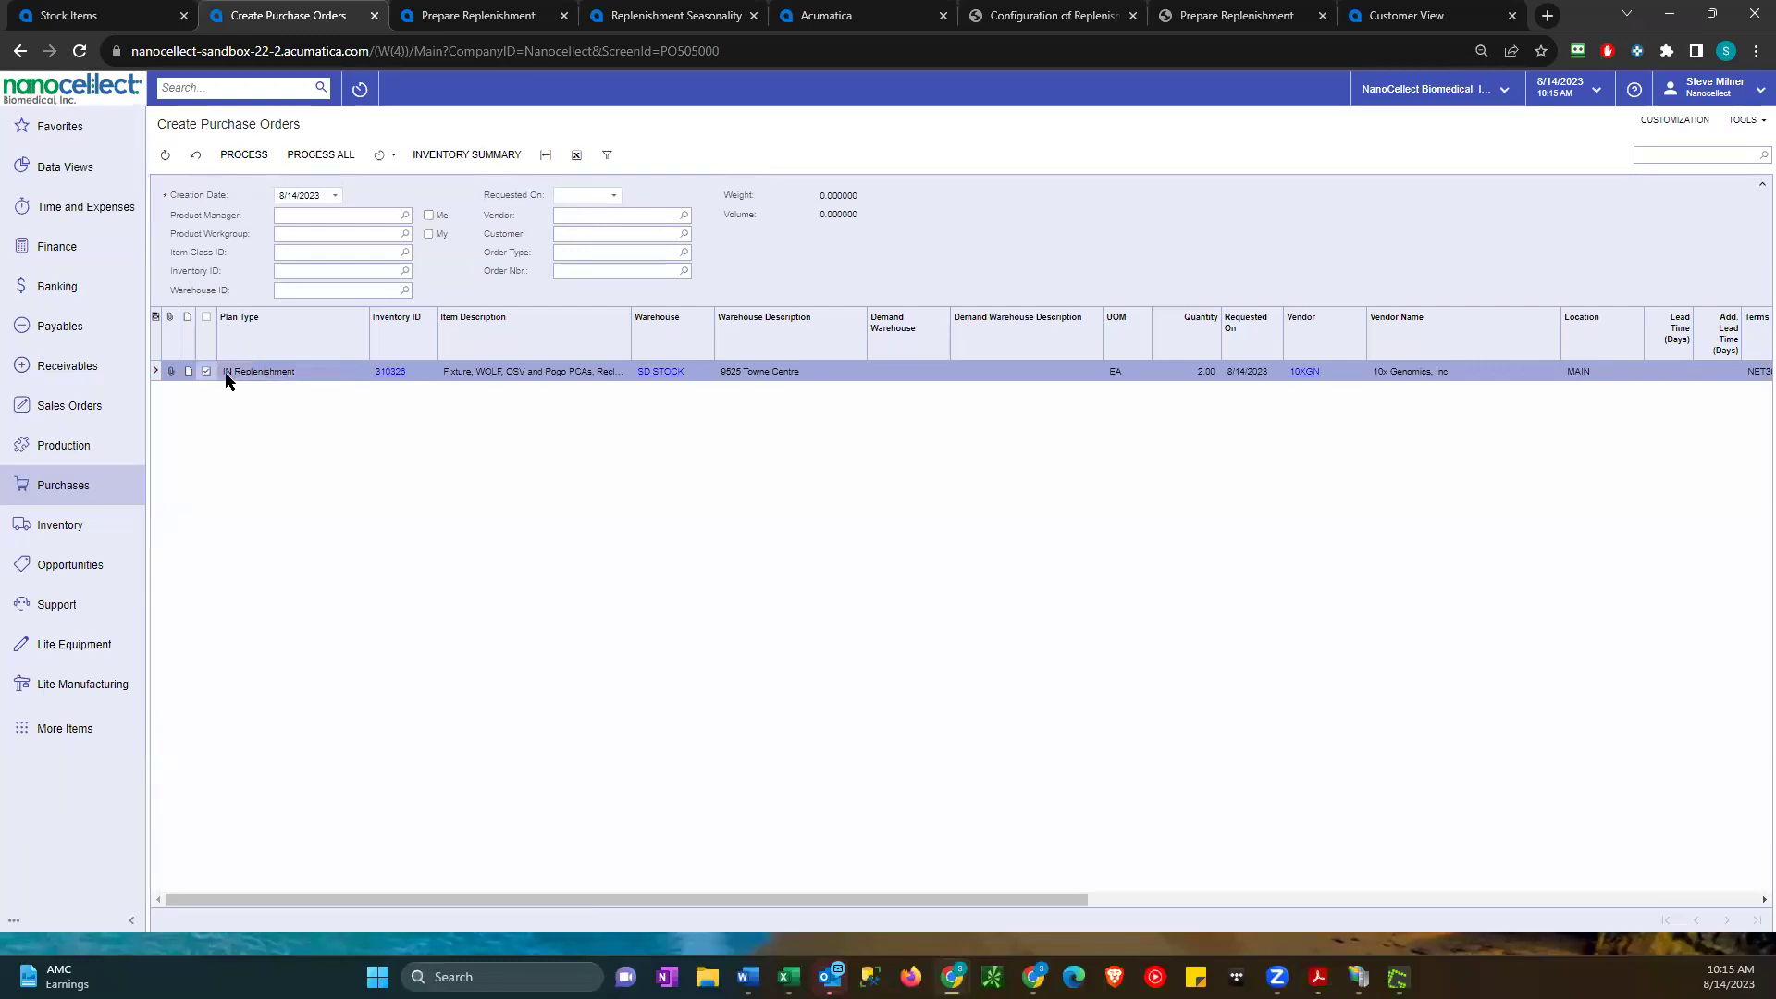
{"action": "left_click", "coordinate": [246, 157]}
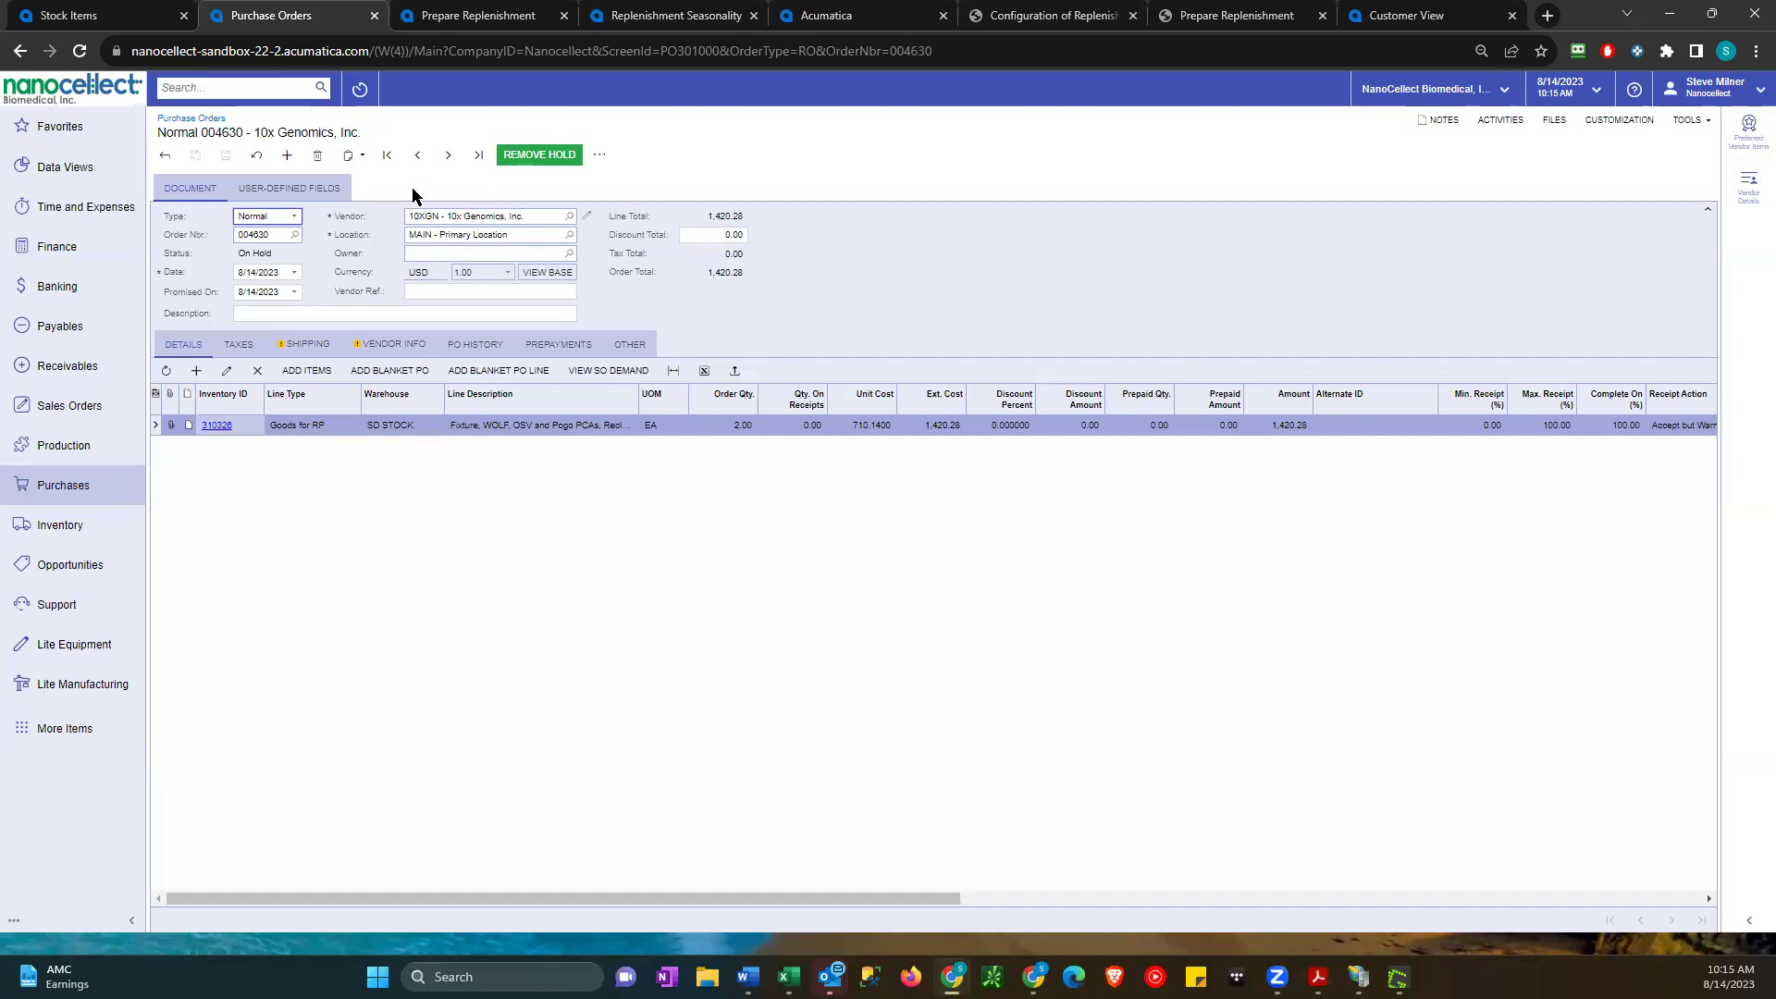
- Delete the newly created 10x Genomics purchase order and confirm the deletion
{"action": "left_click", "coordinate": [317, 155]}
{"action": "left_click", "coordinate": [976, 157]}
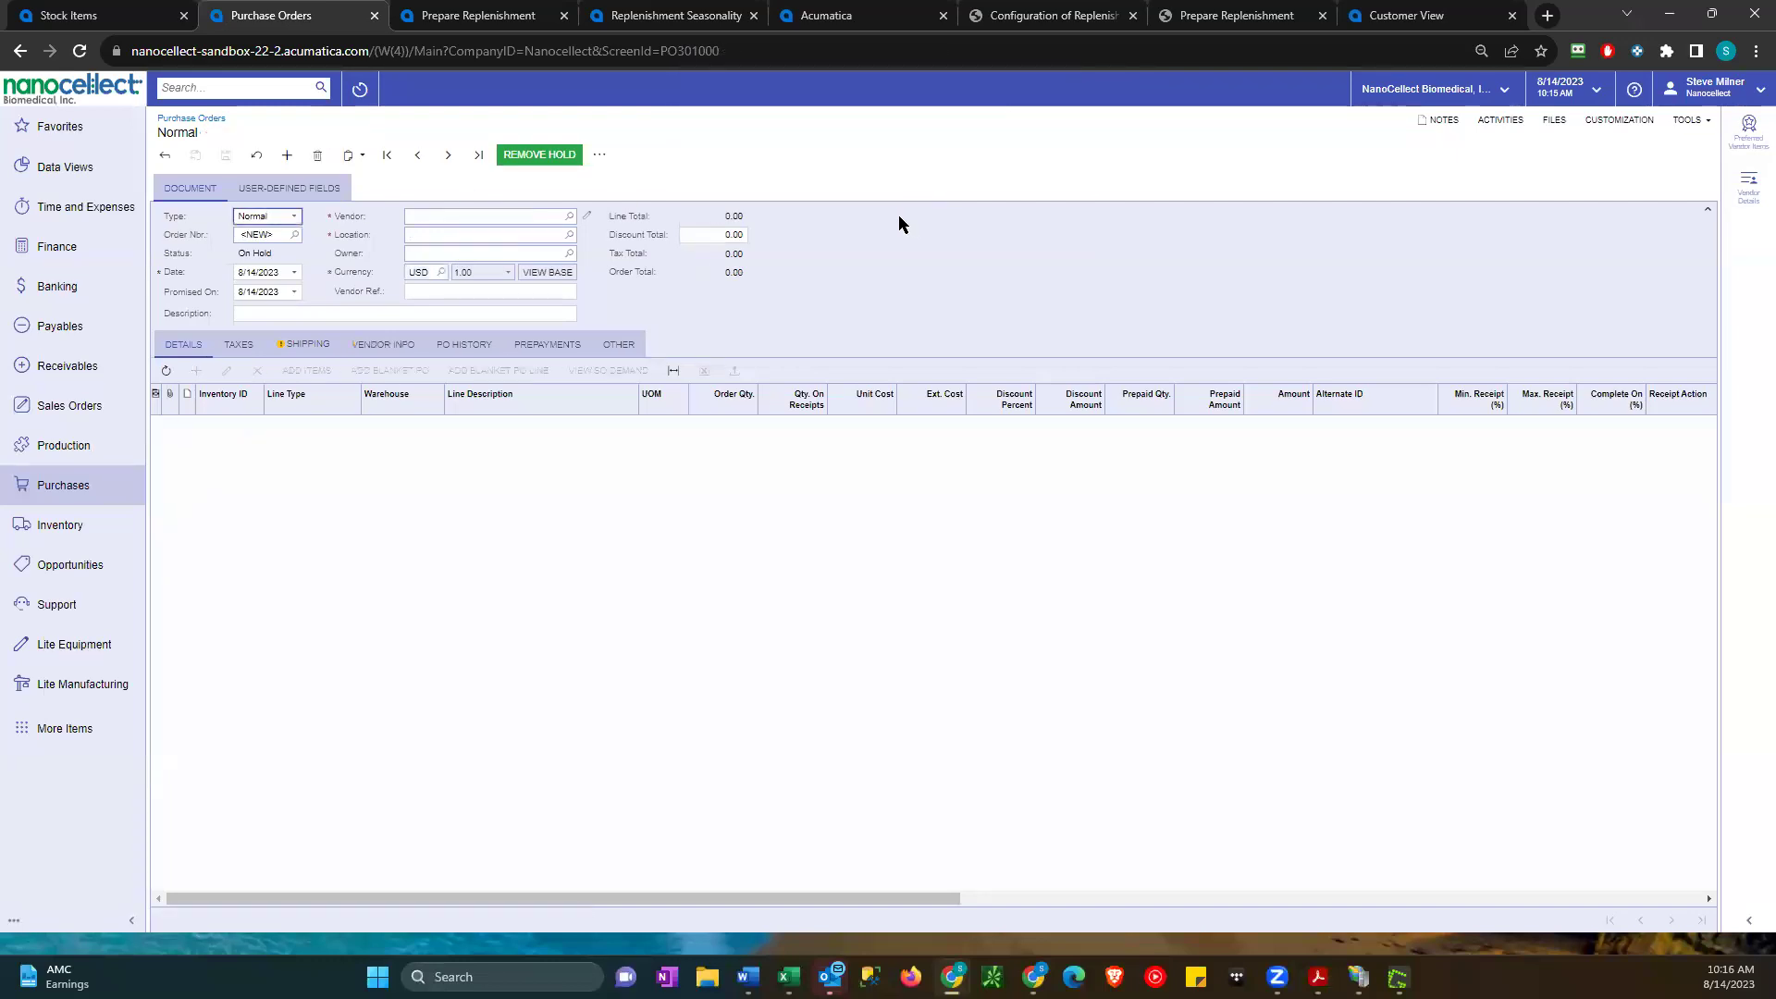
- Open Prepare Replenishment again and check the suggested WOLF fixture line for the SD STOCK warehouse
{"action": "left_click", "coordinate": [47, 518]}
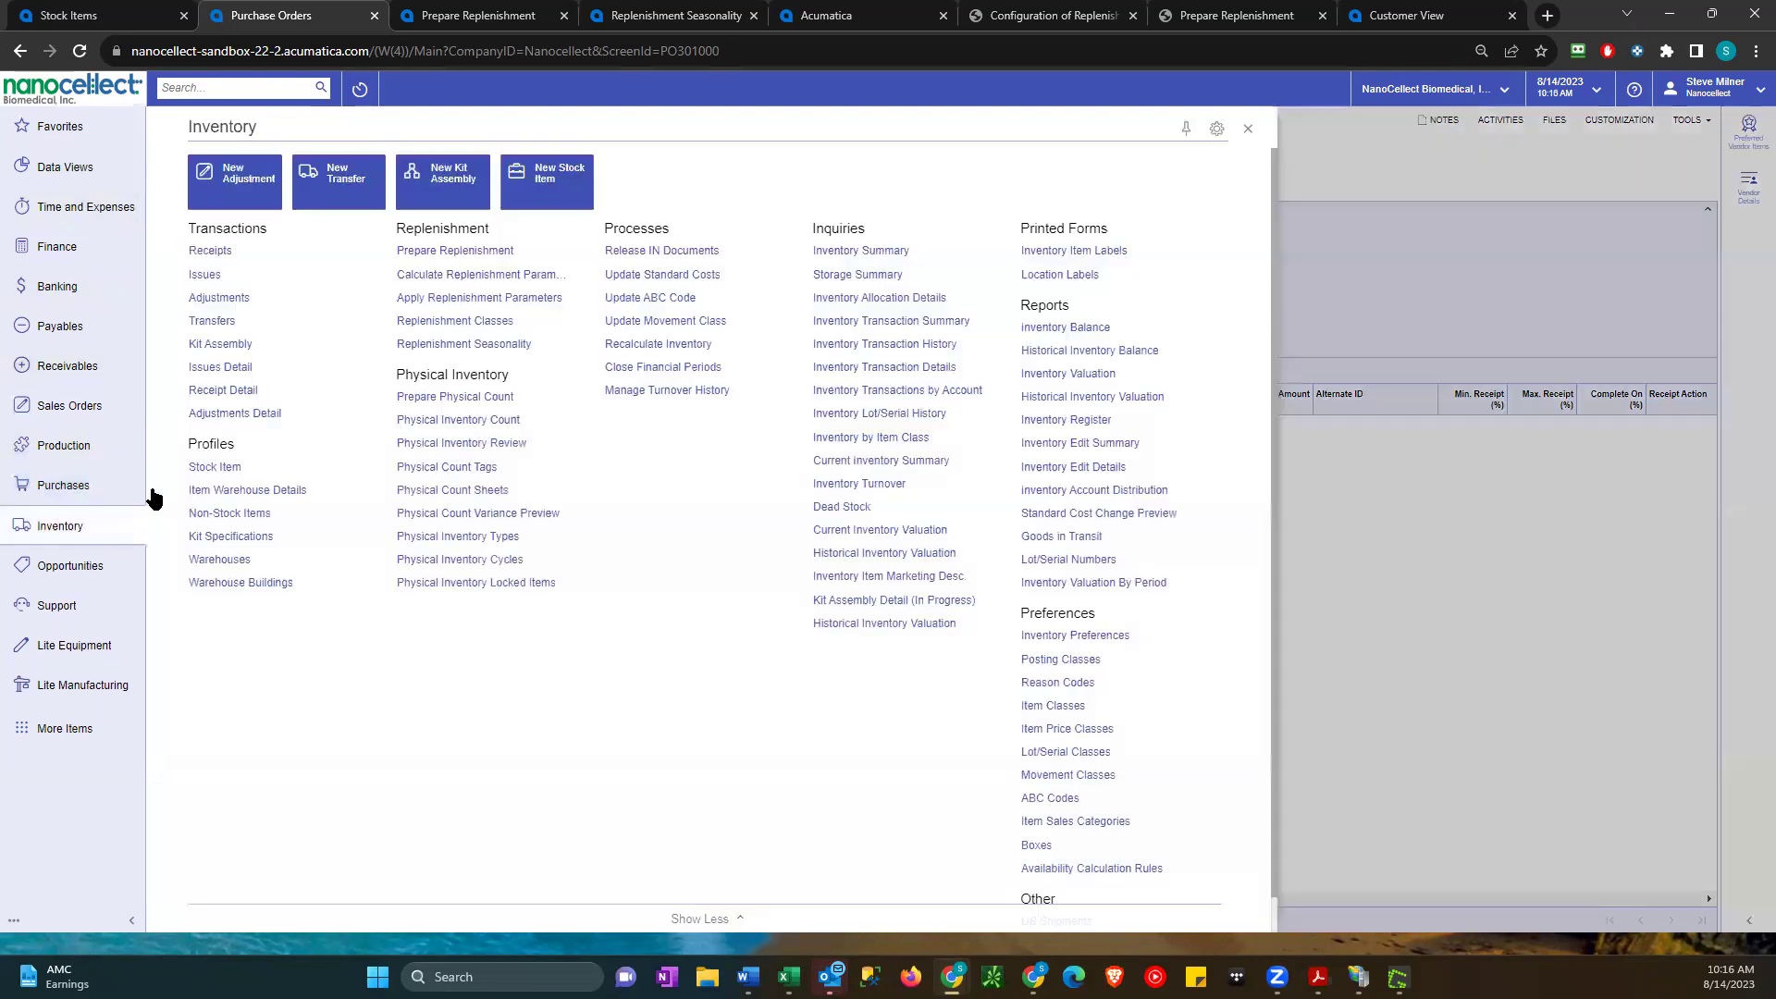
{"action": "left_click", "coordinate": [461, 251]}
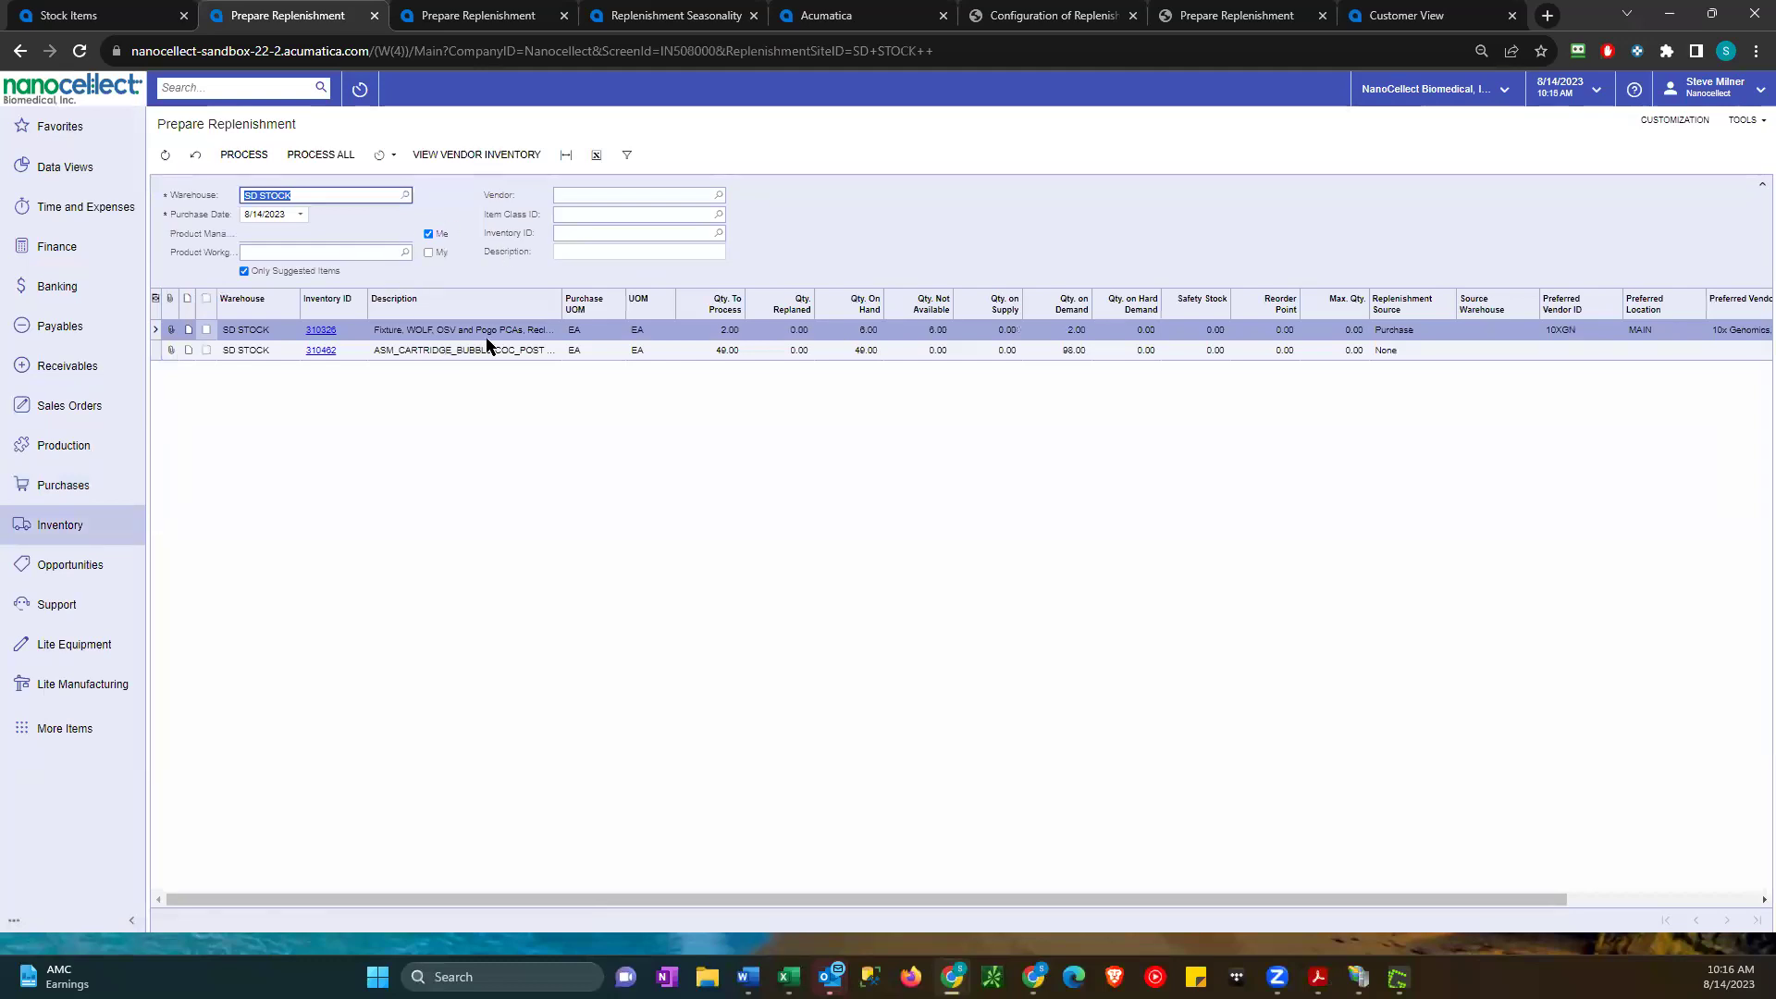
{"action": "left_click", "coordinate": [515, 339]}
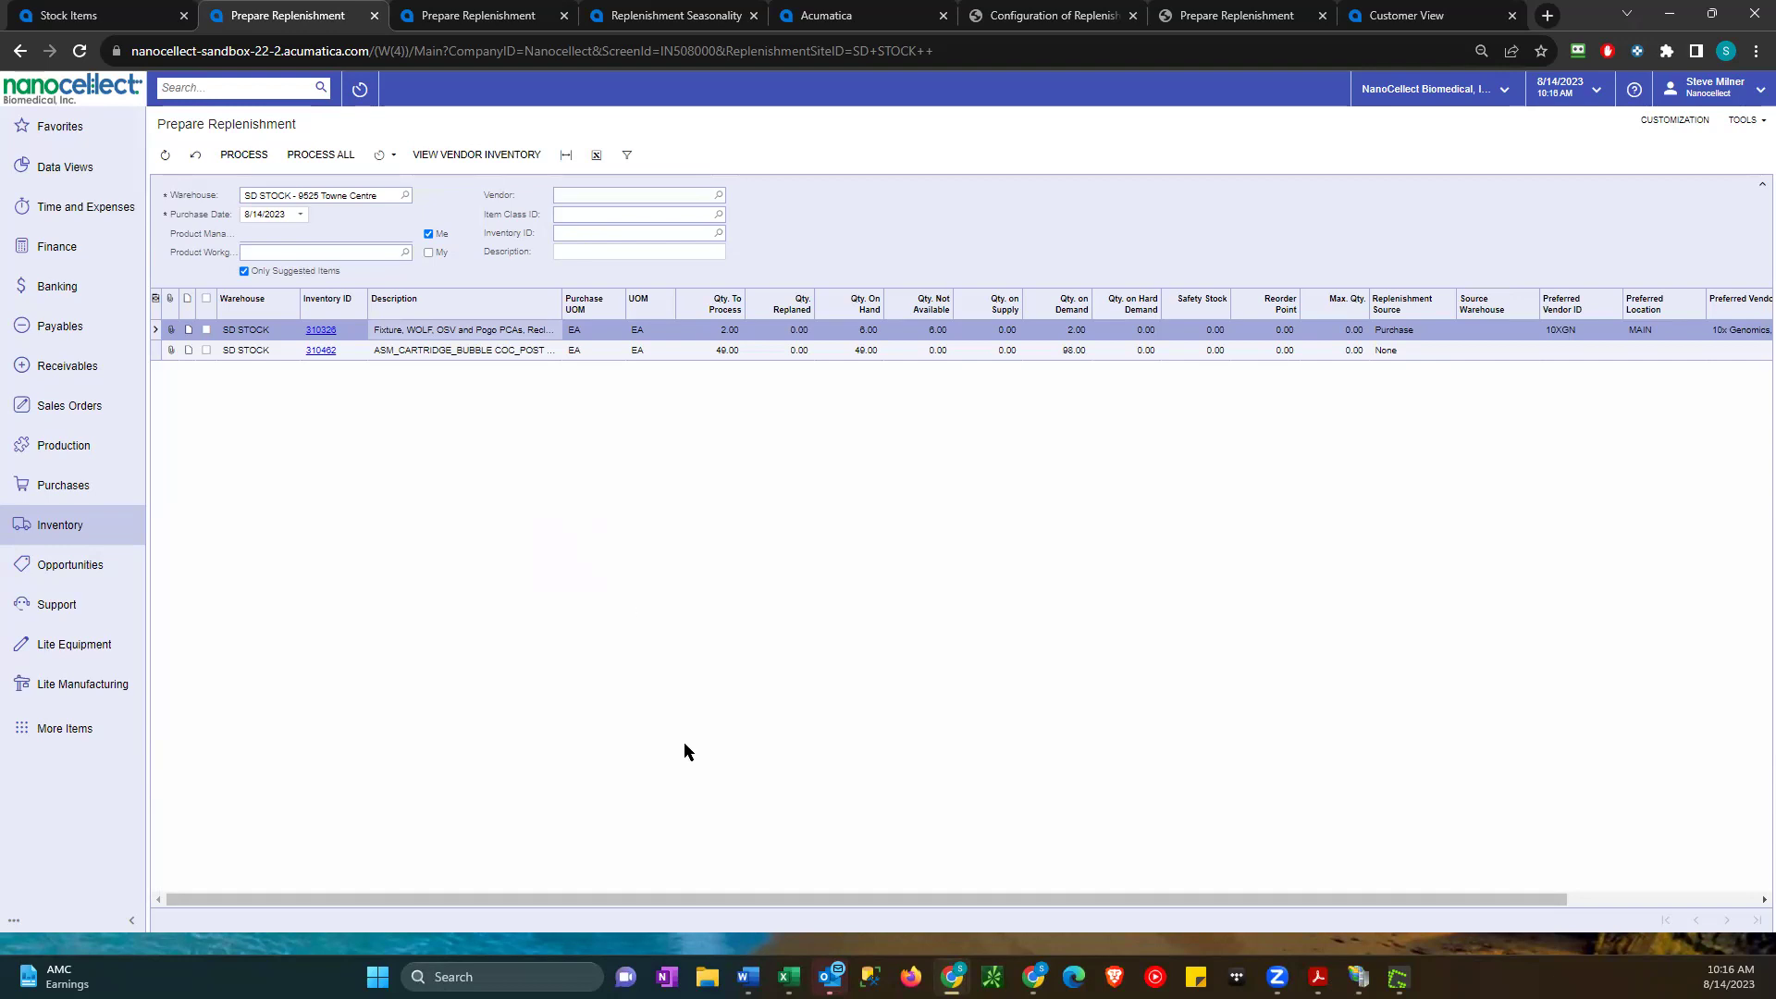
- Switch to the Replenishment Trainins.xlsx workbook in Excel and review its replenishment field, Prepare Replenishment and Create Purchase Orders notes
{"action": "mouse_move", "coordinate": [748, 977]}
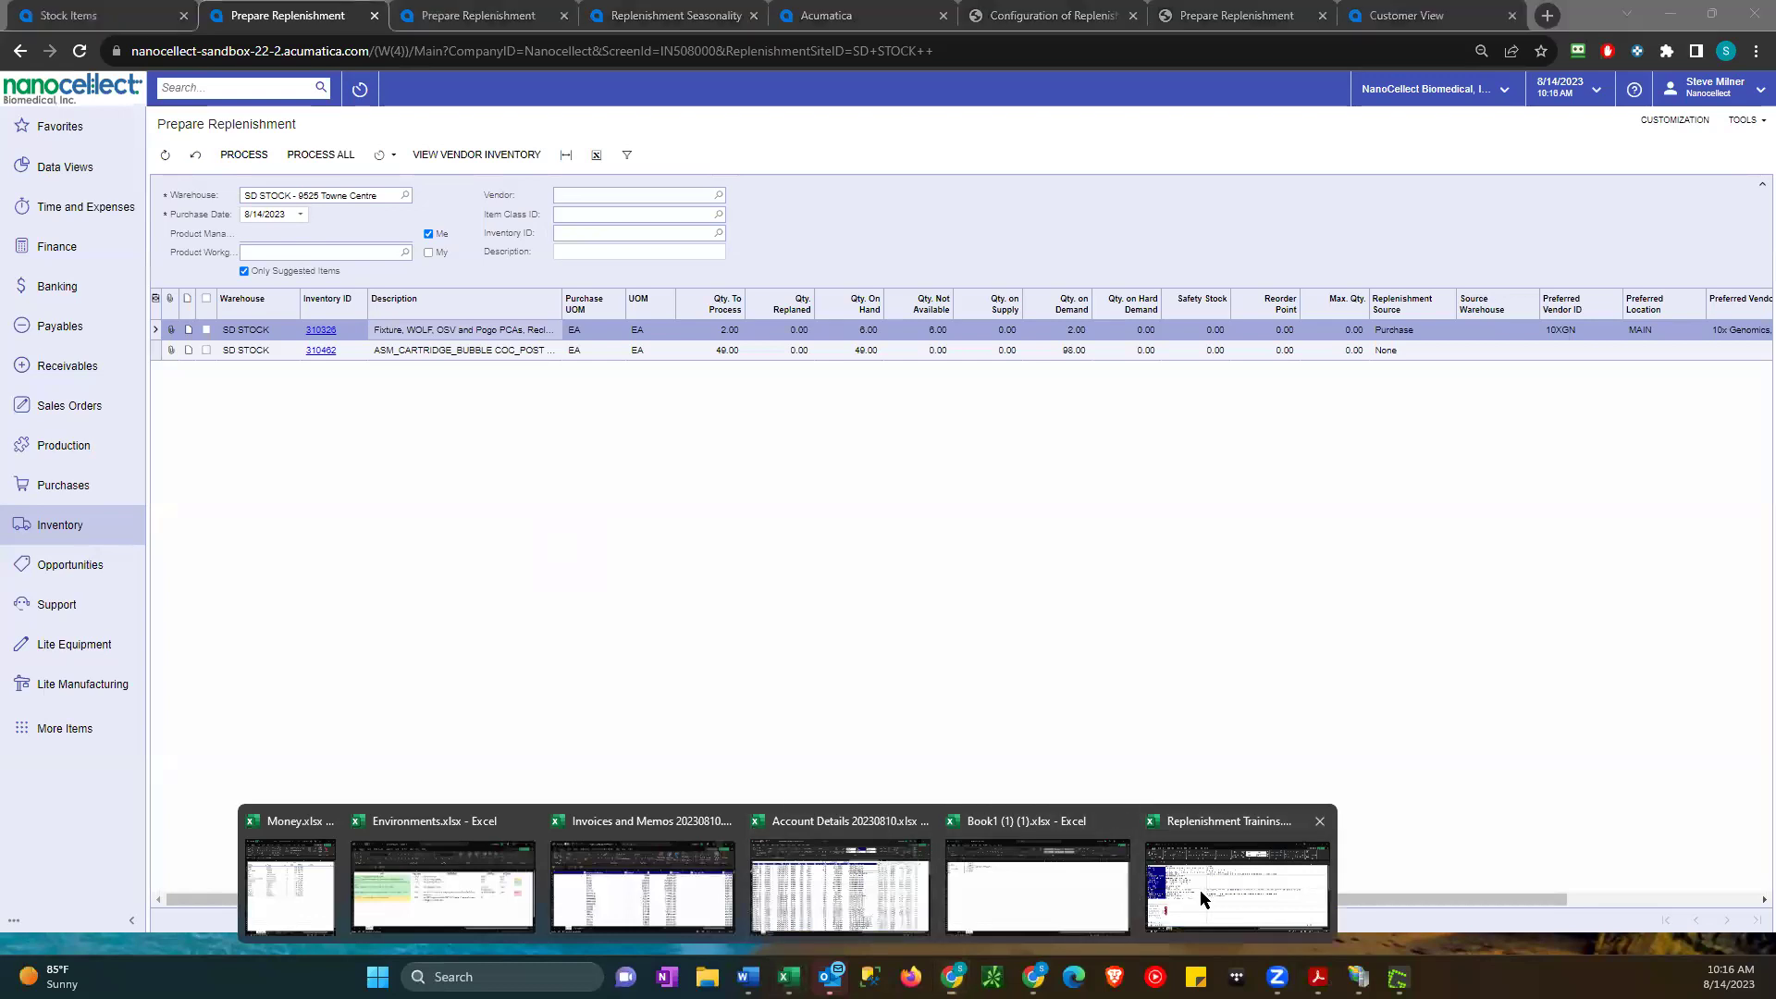
{"action": "left_click", "coordinate": [1203, 883]}
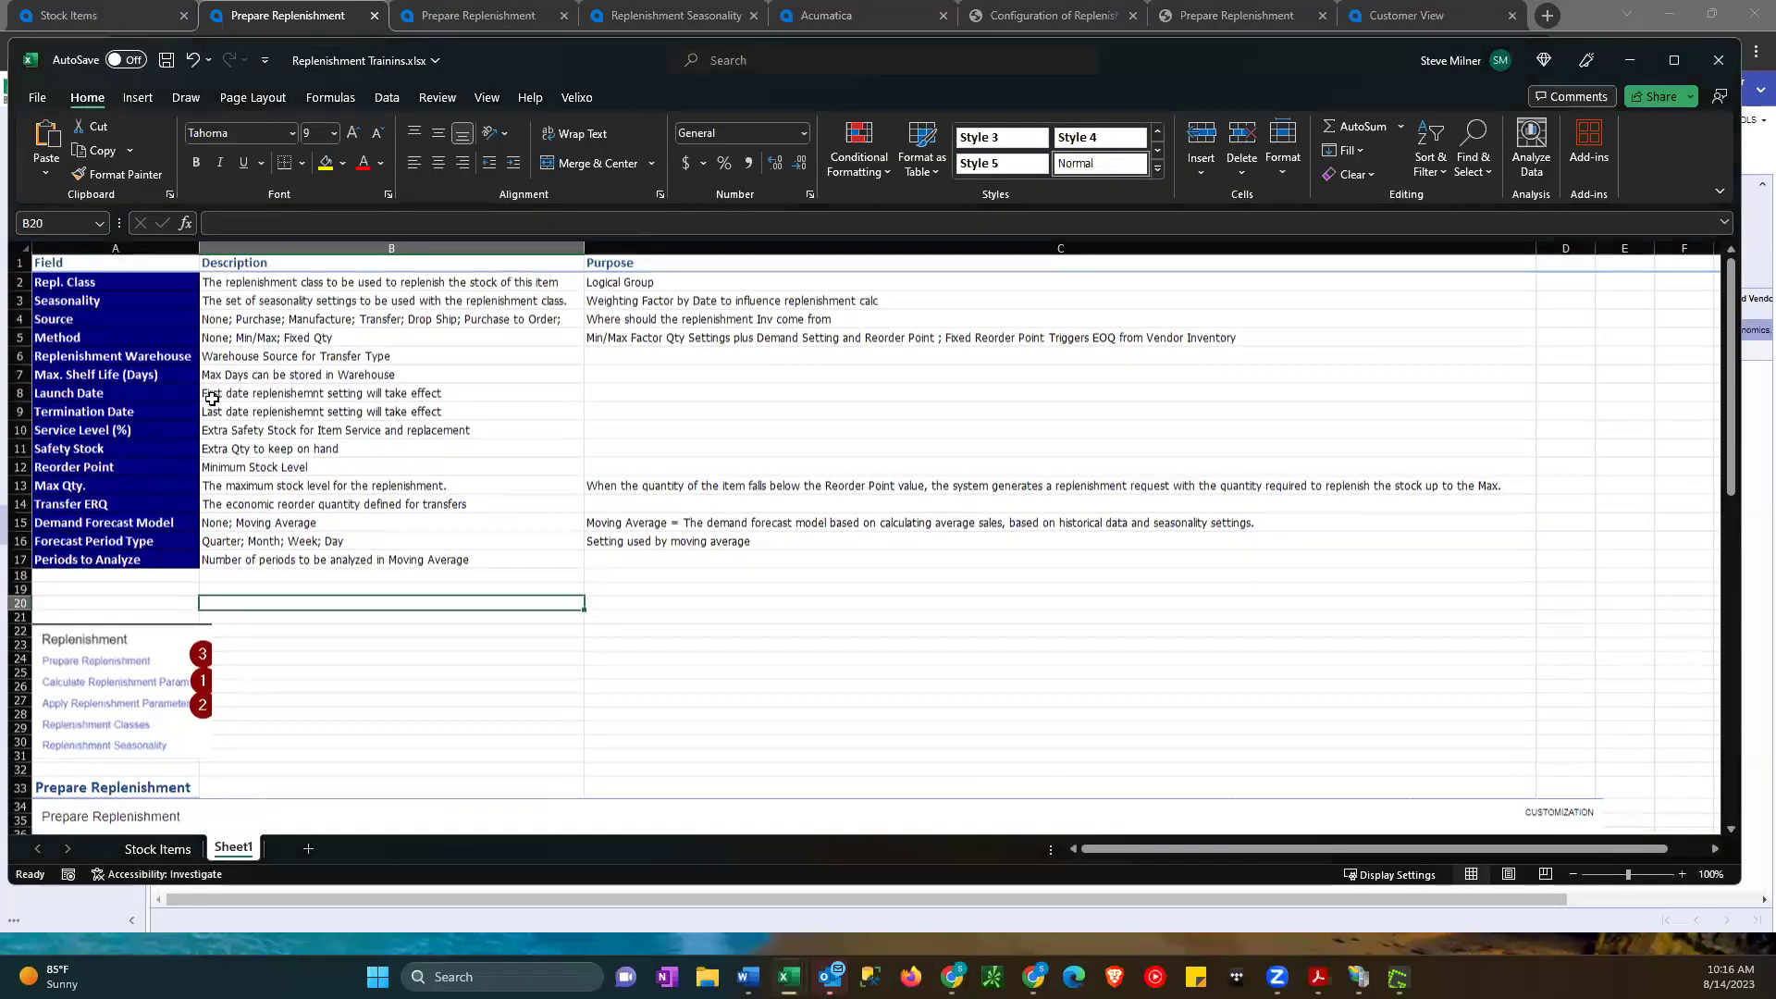
{"action": "scroll", "coordinate": [186, 512], "scroll_direction": "down", "scroll_amount": 2}
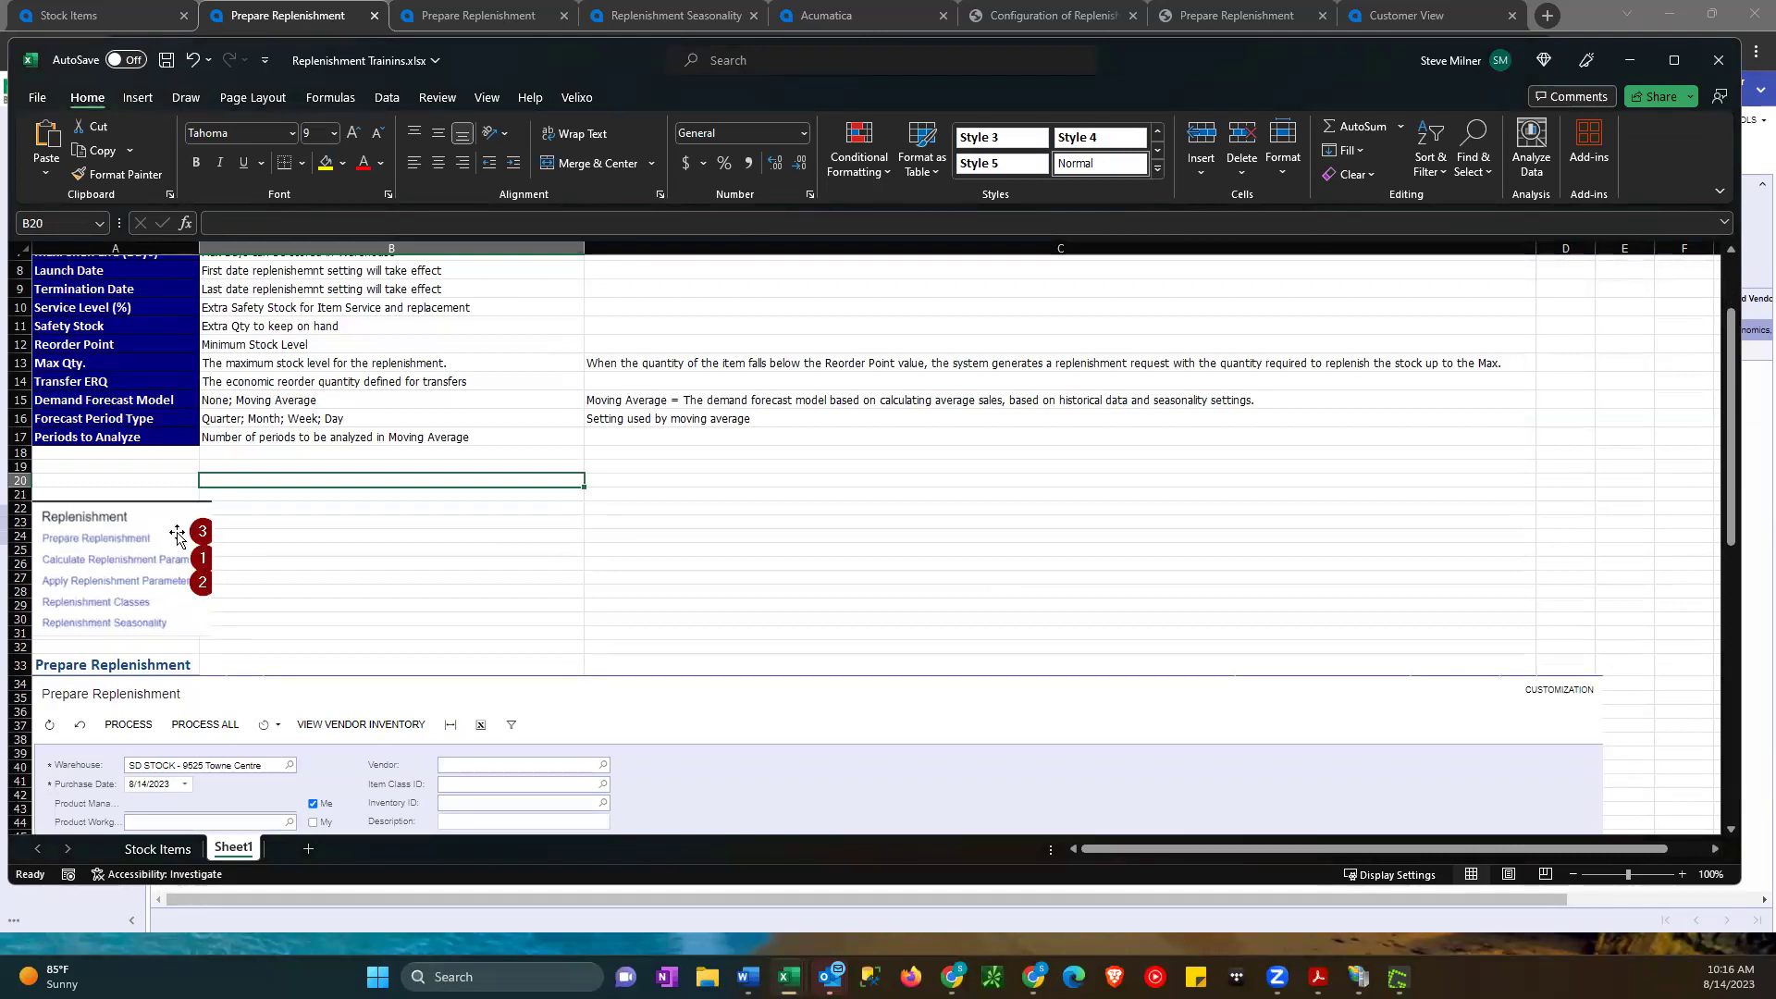
{"action": "scroll", "coordinate": [195, 534], "scroll_direction": "down", "scroll_amount": 7}
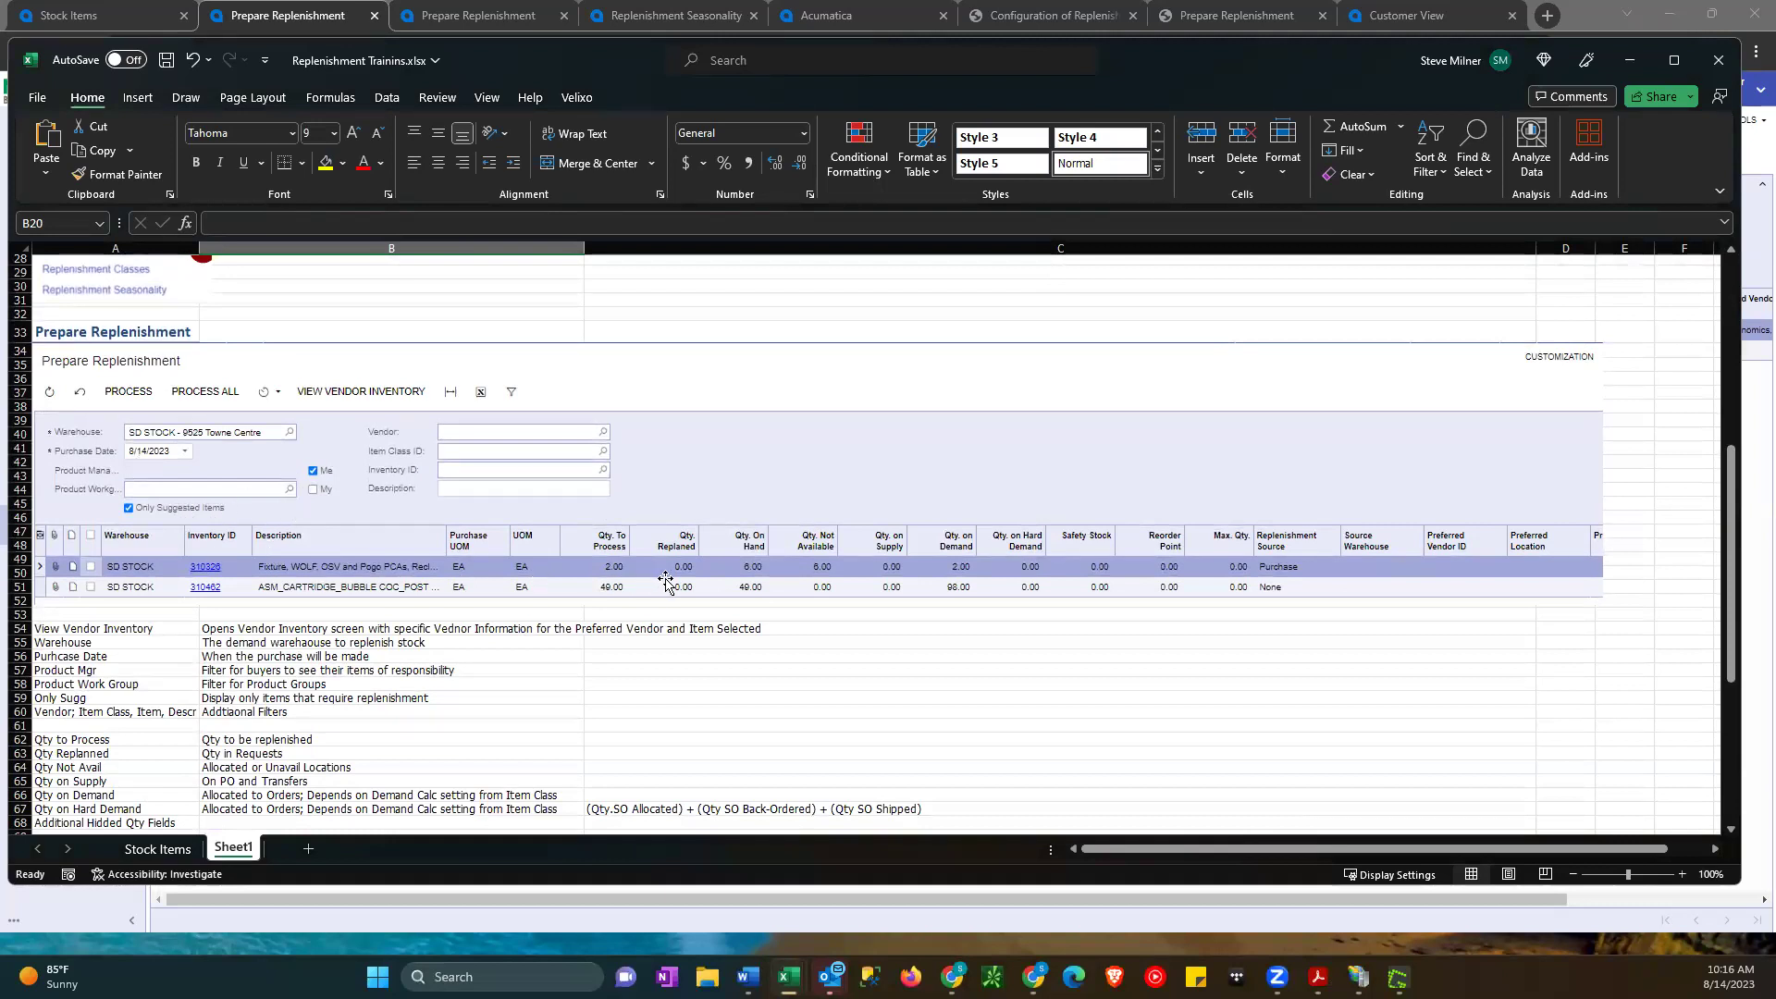
{"action": "scroll", "coordinate": [666, 580], "scroll_direction": "down", "scroll_amount": 11}
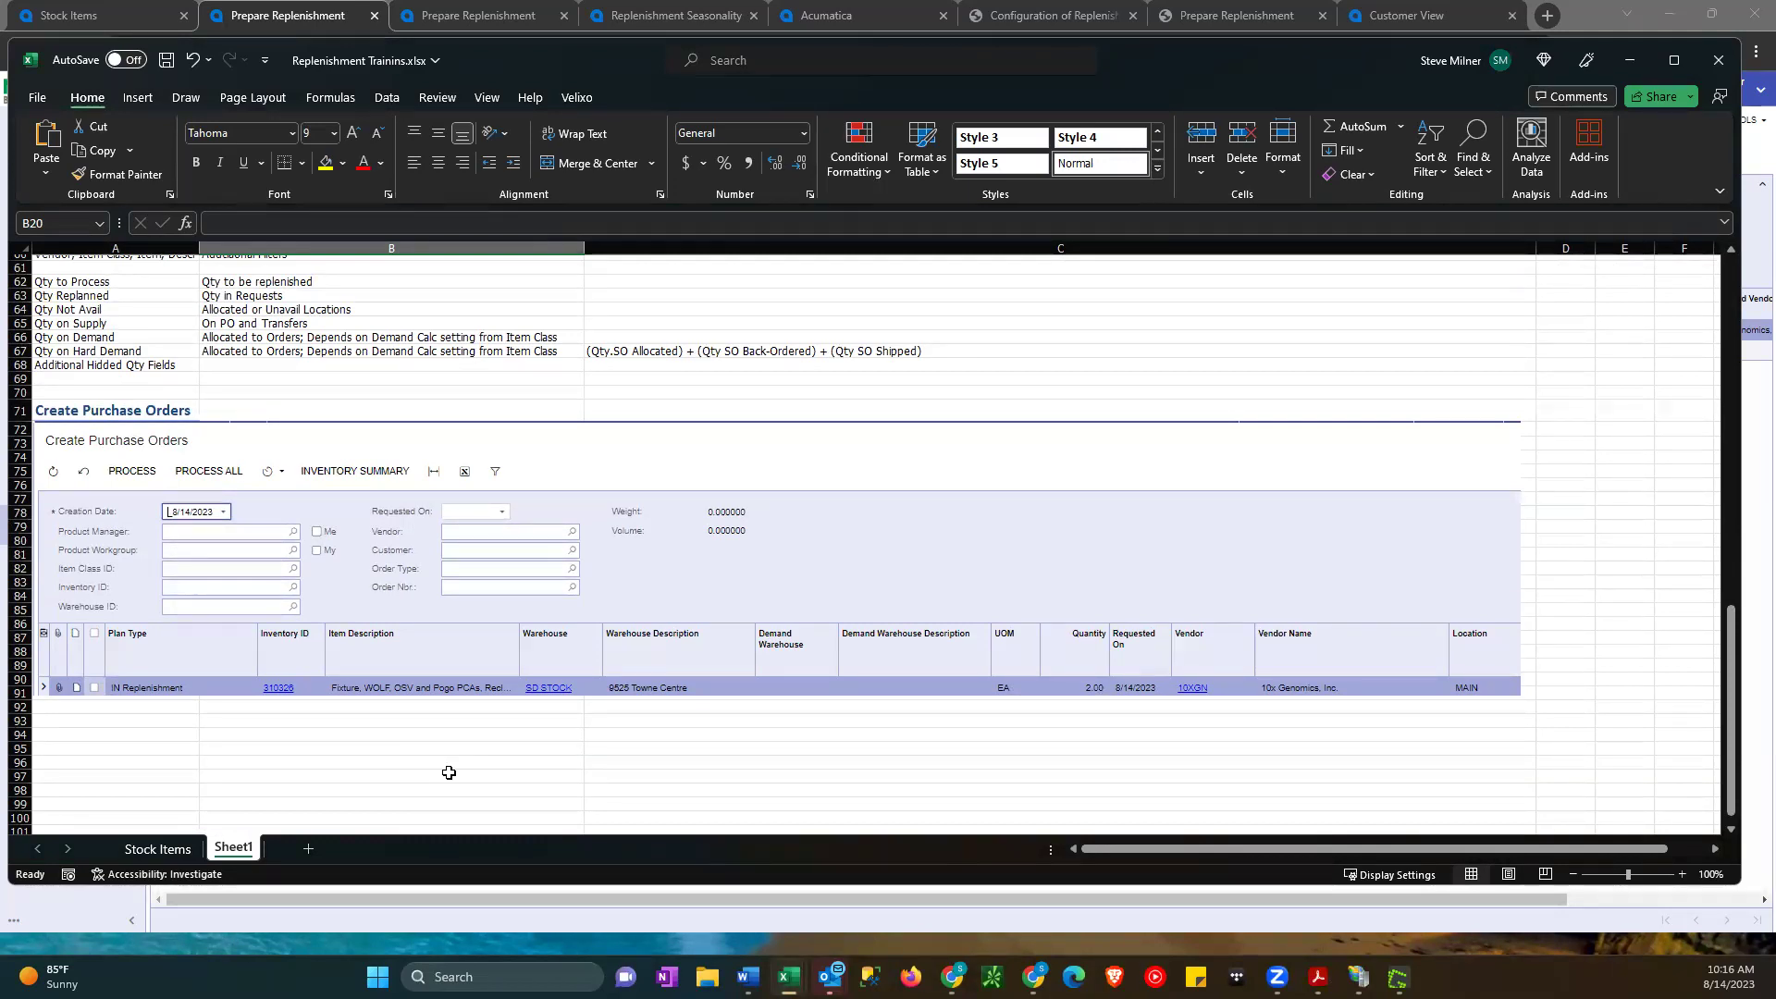
{"action": "left_click_drag", "start_coordinate": [1251, 67], "coordinate": [1012, 156]}
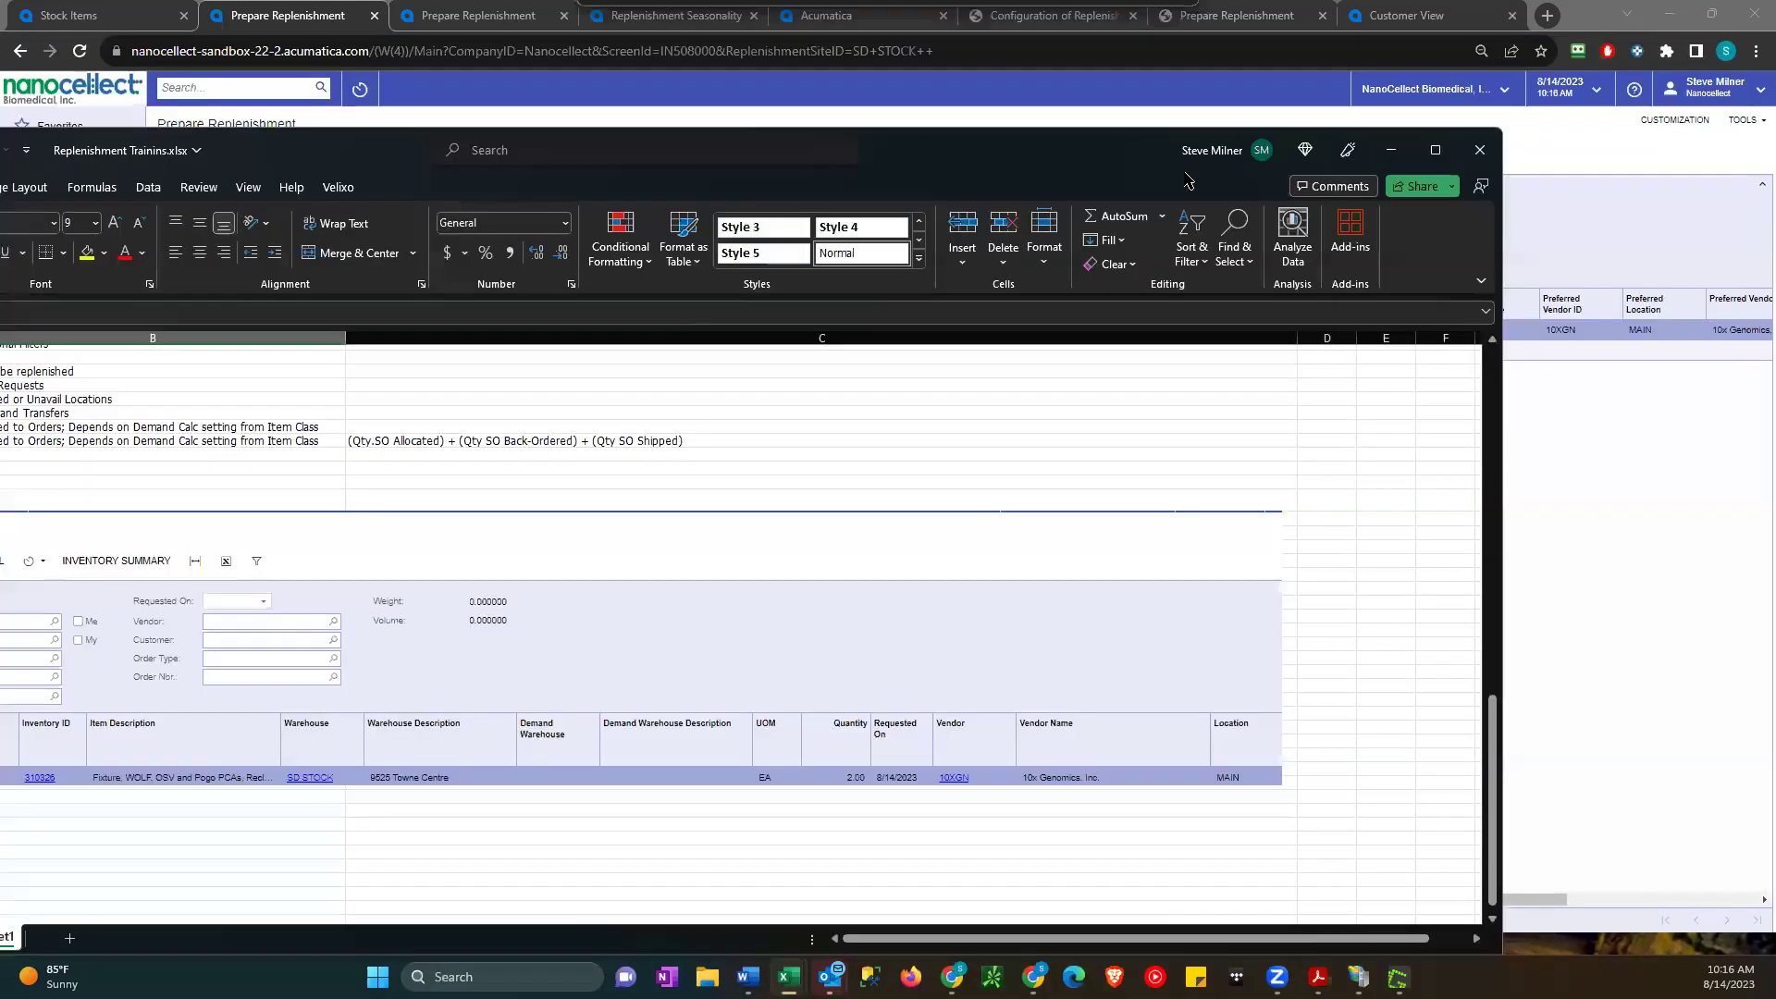
{"action": "left_click", "coordinate": [996, 108]}
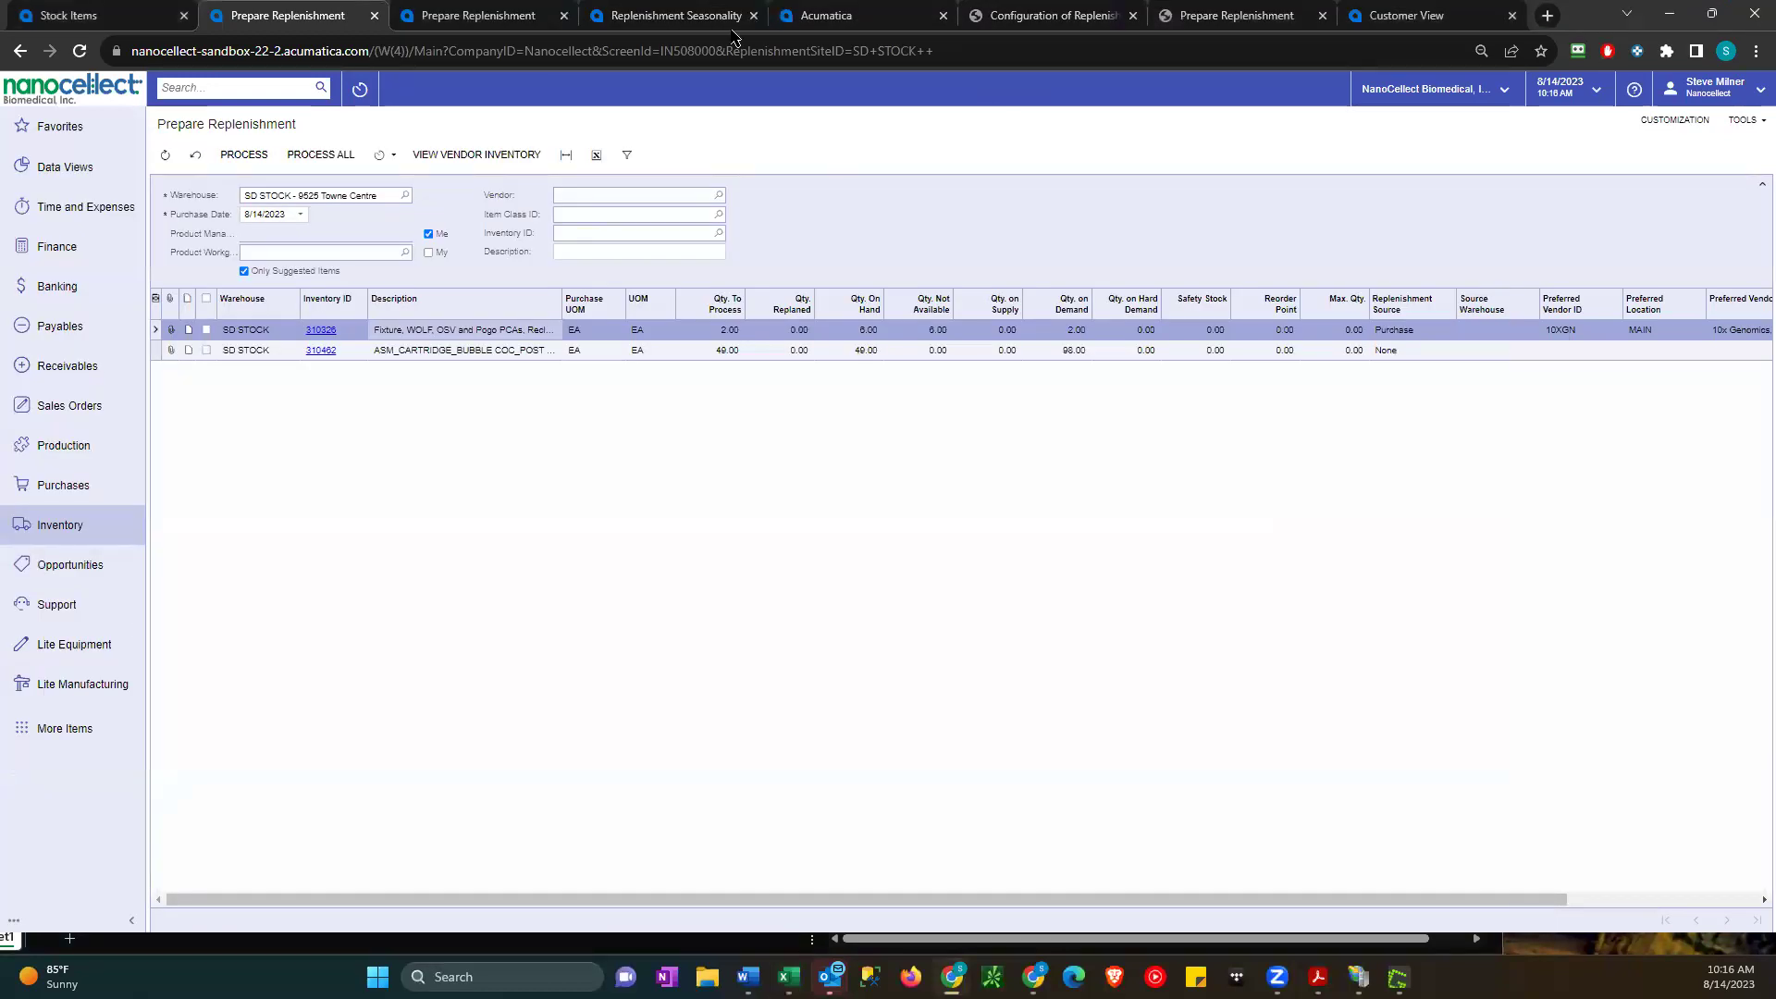
- Review stock item 120246's demand forecast model, service level and safety stock settings, along with its vendor list
{"action": "key", "text": "ctrl+shift+Tab"}
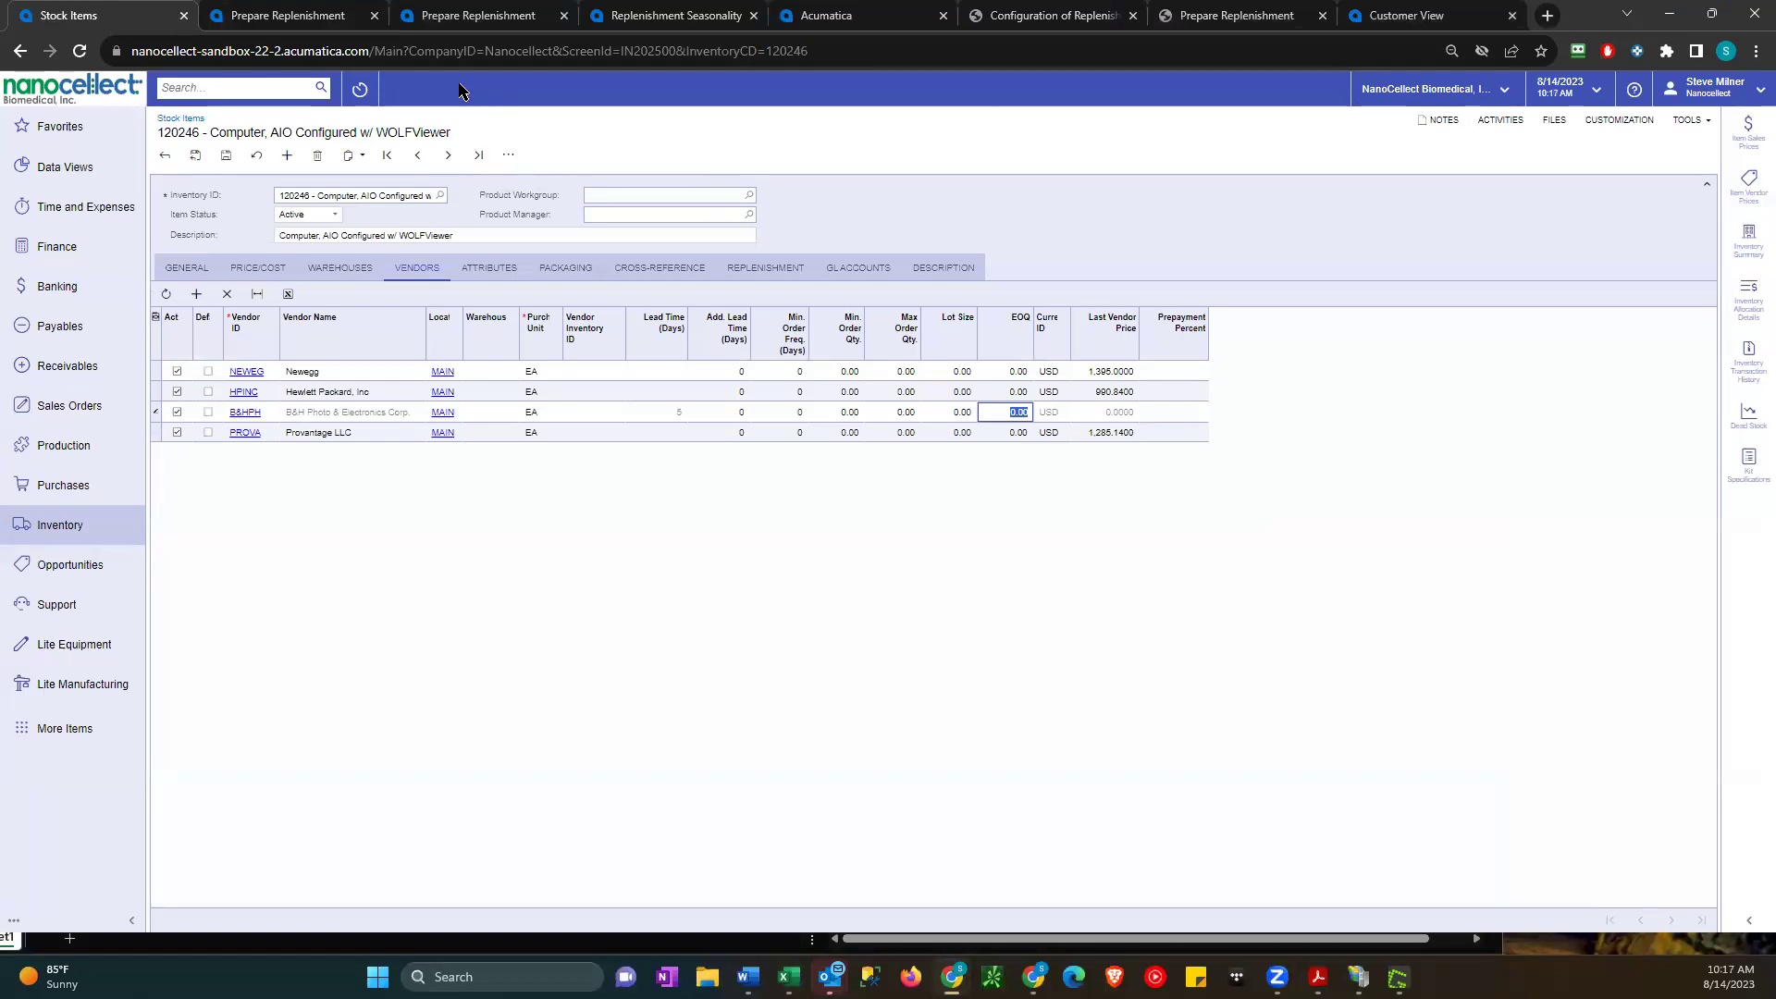
{"action": "left_click", "coordinate": [765, 269]}
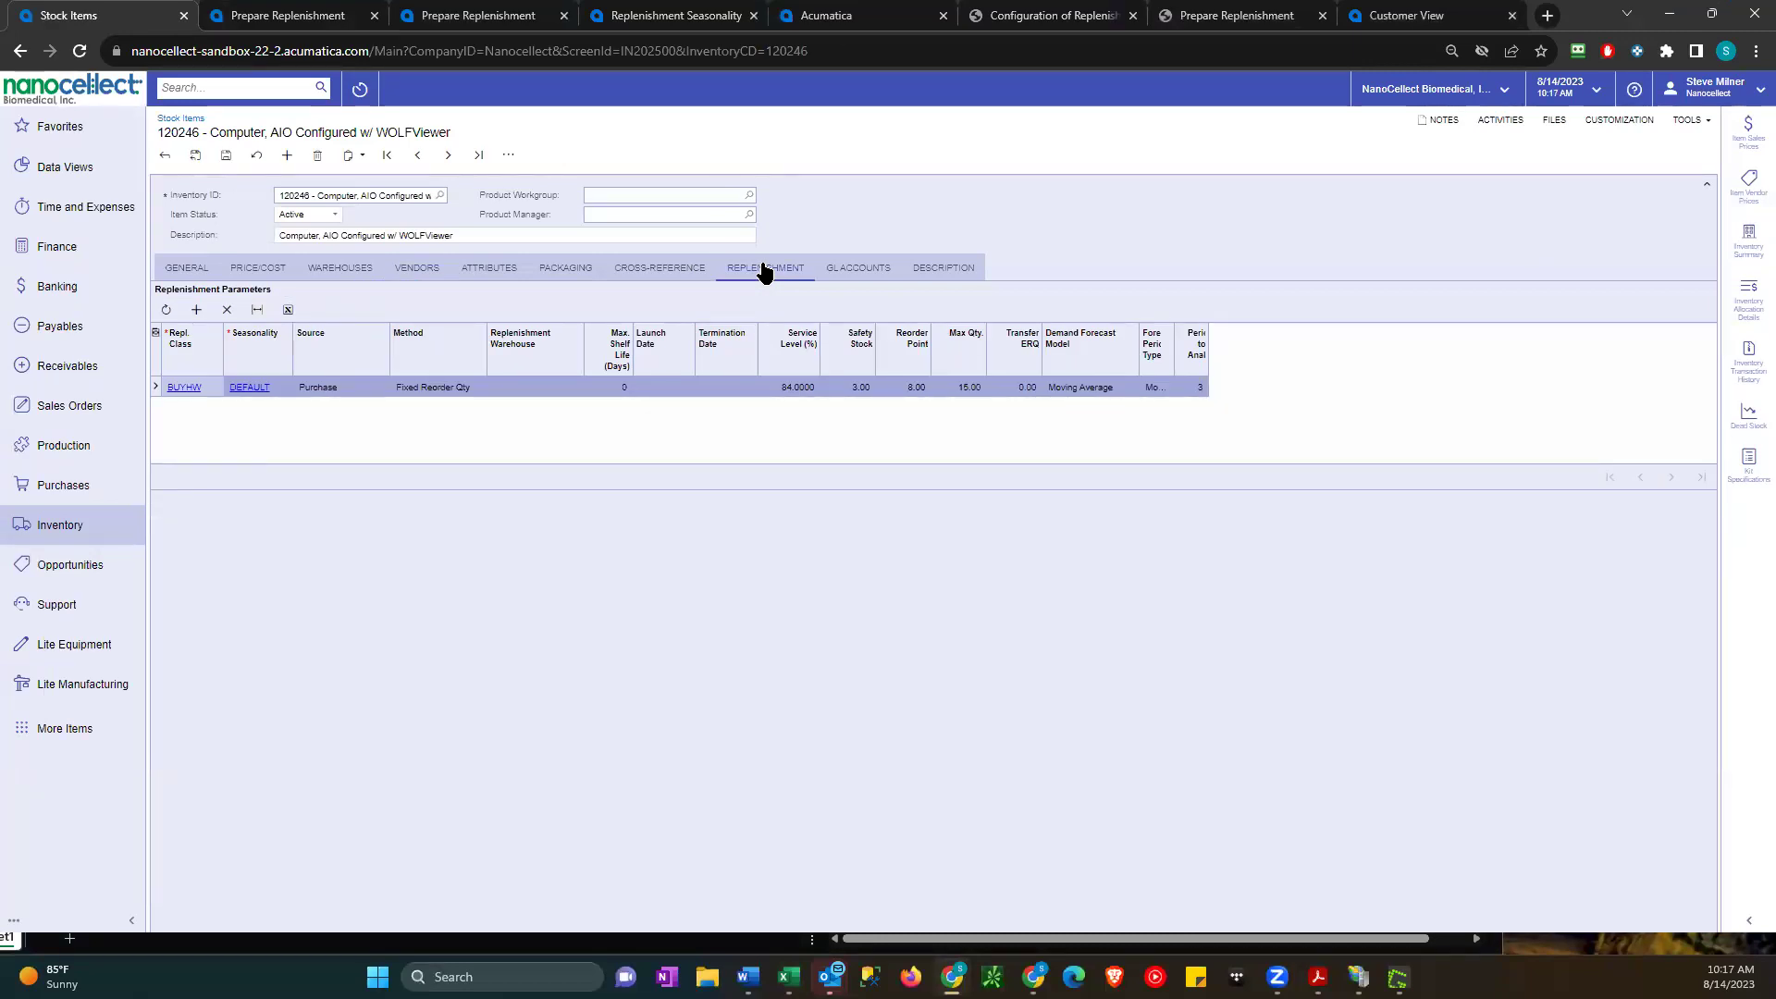
{"action": "left_click", "coordinate": [1091, 386]}
{"action": "left_click", "coordinate": [1092, 382]}
{"action": "left_click", "coordinate": [1091, 381]}
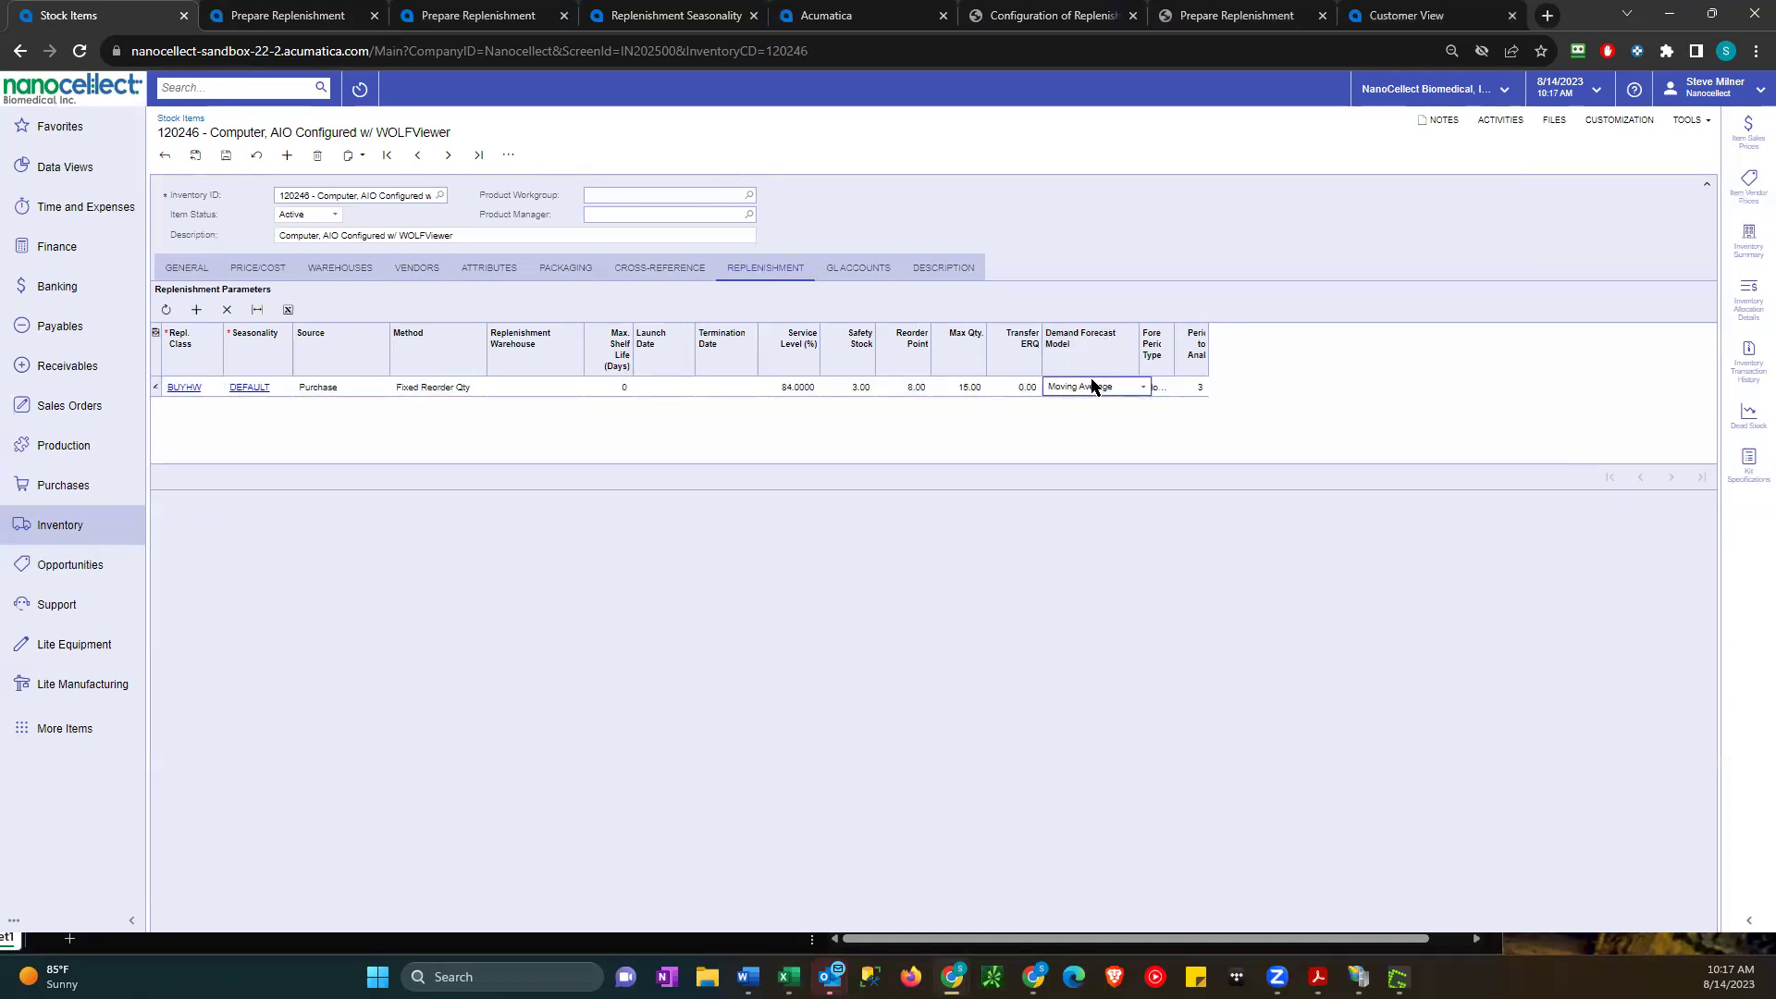
{"action": "left_click", "coordinate": [797, 384]}
{"action": "left_click", "coordinate": [860, 388]}
{"action": "left_click", "coordinate": [423, 273]}
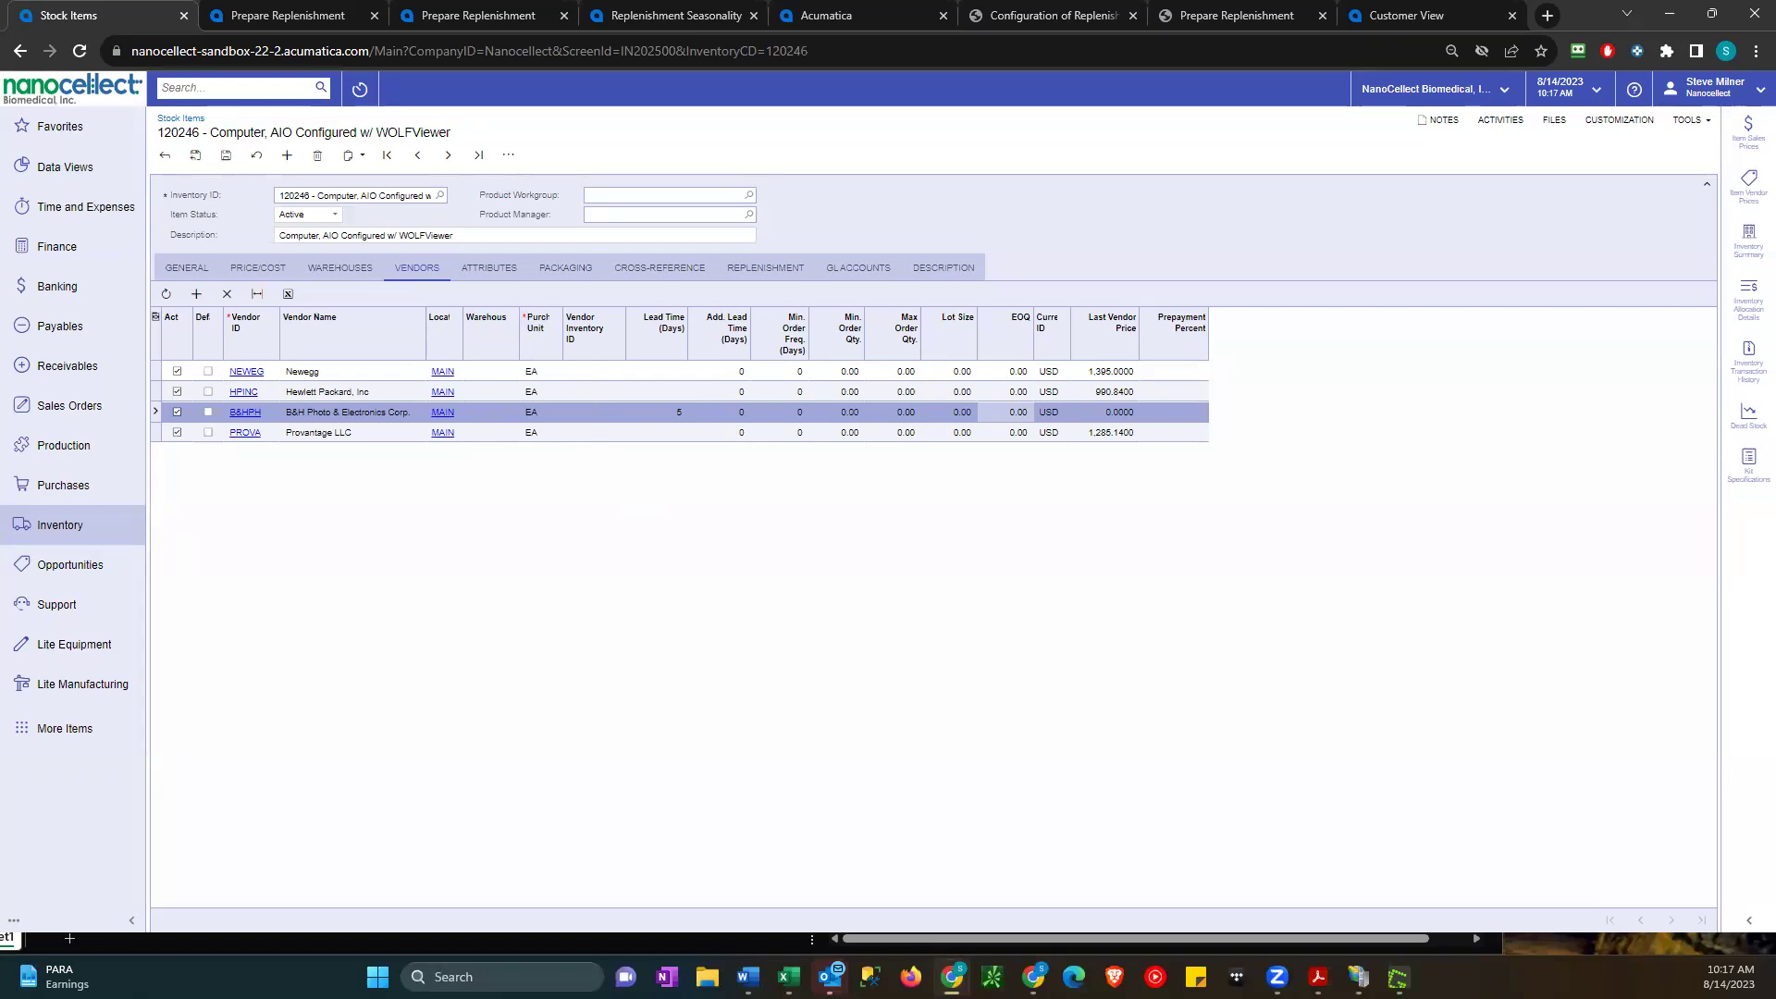
- Open Item Classes in a new tab and examine the Demand Calculation options in class 10-00's replenishment settings
{"action": "left_click", "coordinate": [61, 525]}
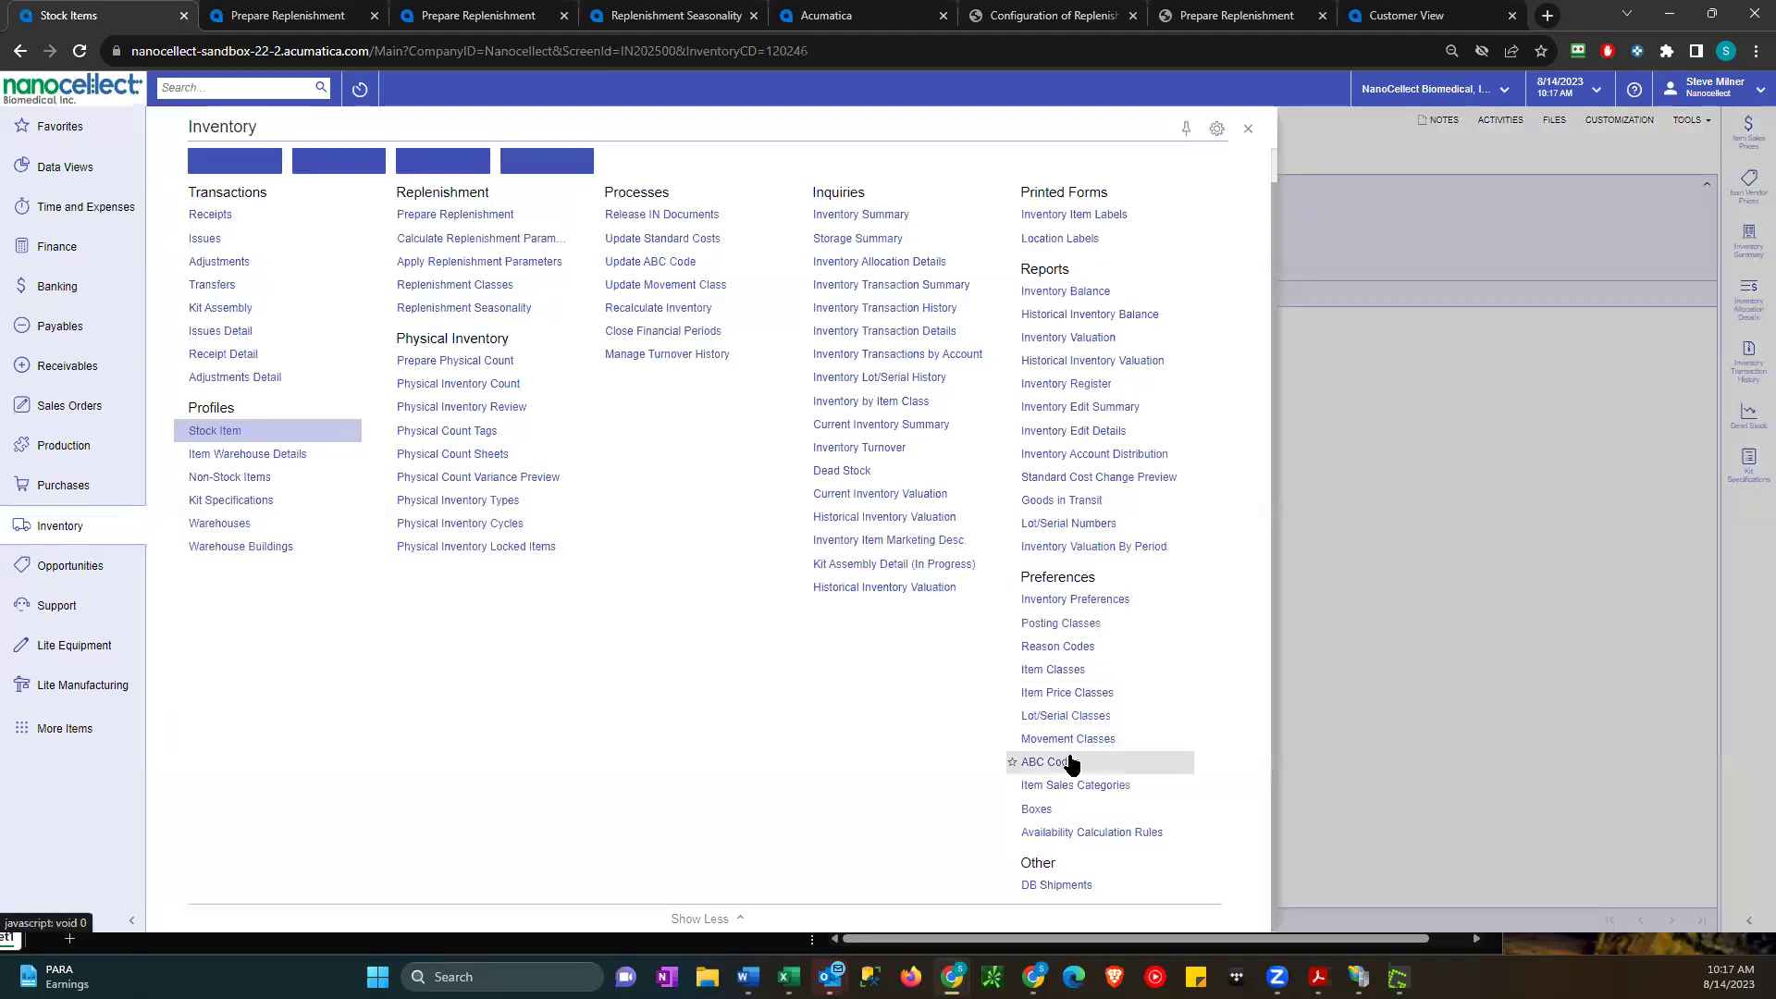
{"action": "right_click", "coordinate": [1036, 673]}
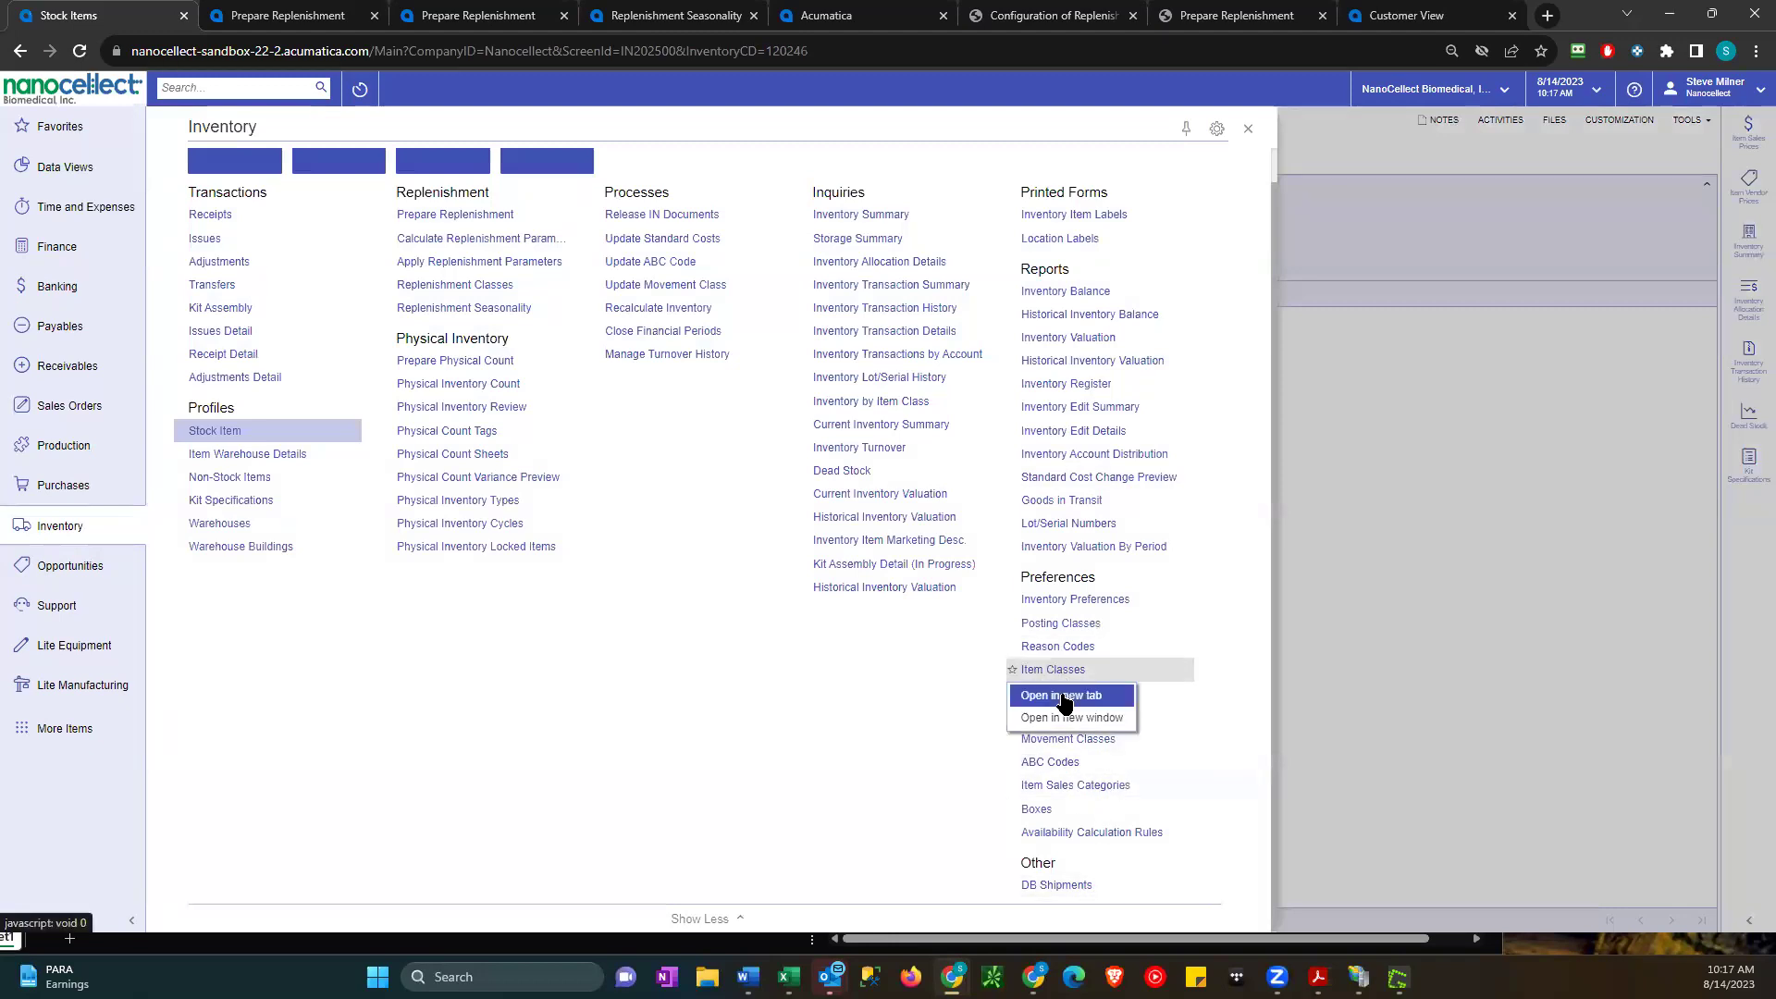
{"action": "left_click", "coordinate": [1055, 690]}
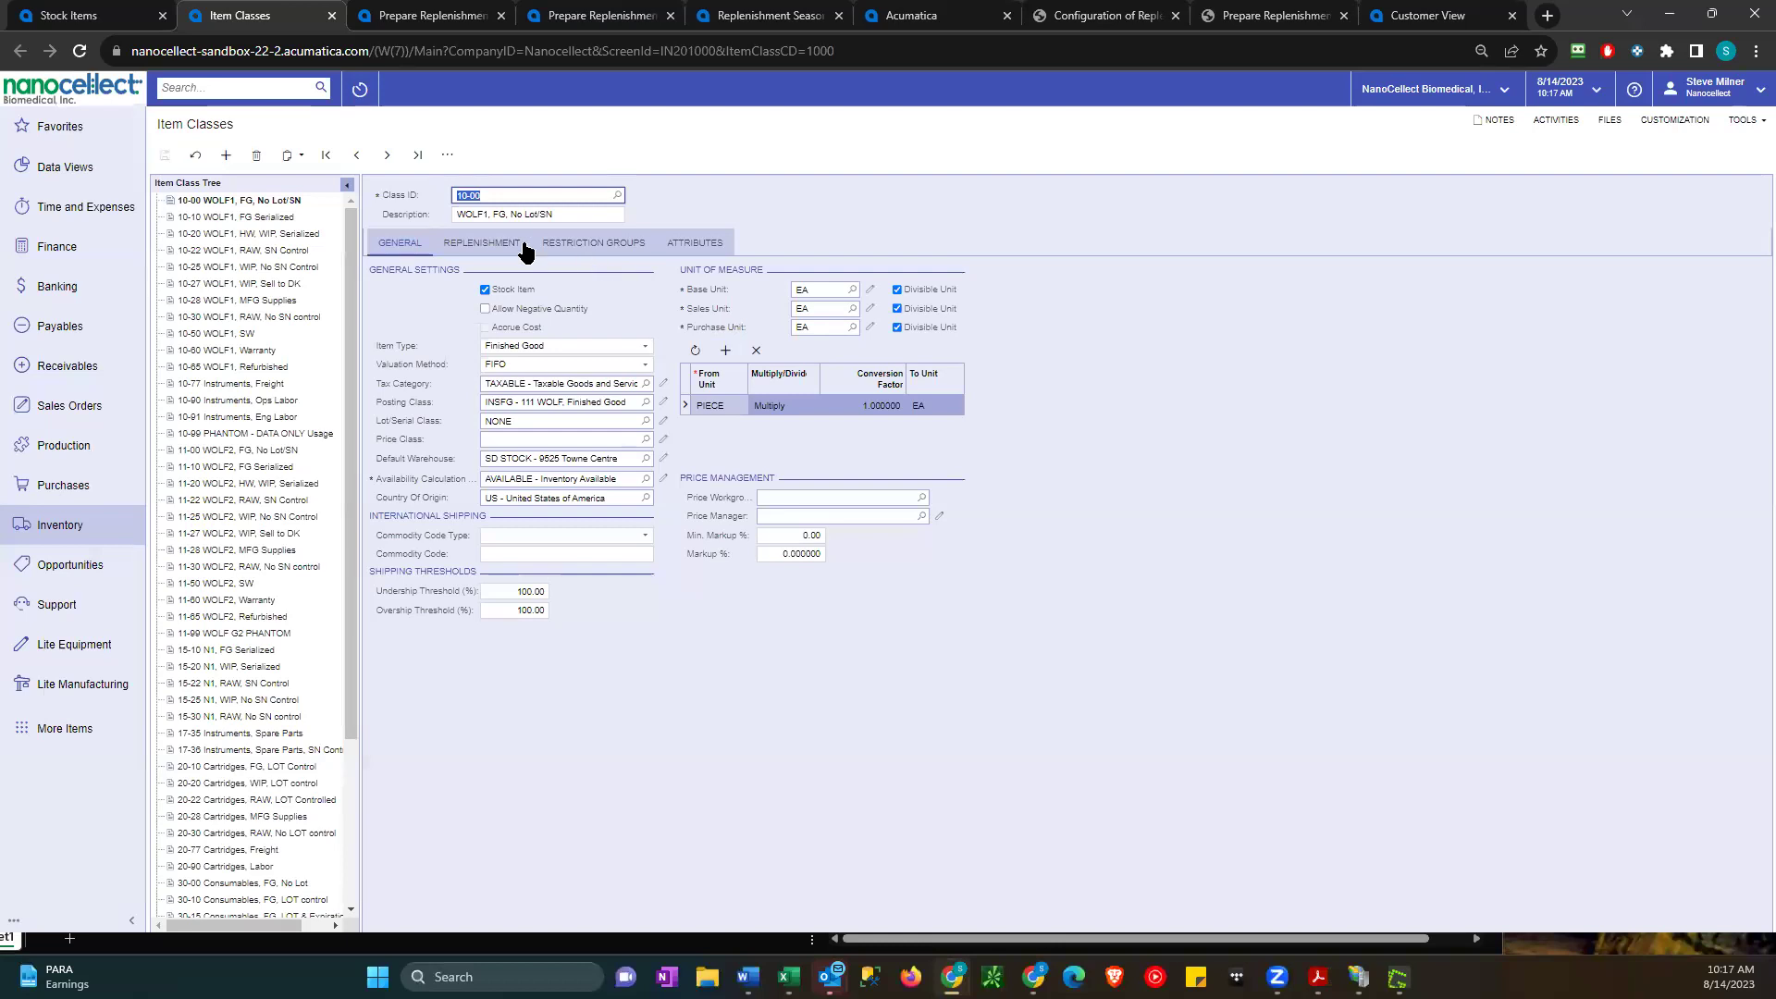
{"action": "left_click", "coordinate": [504, 246]}
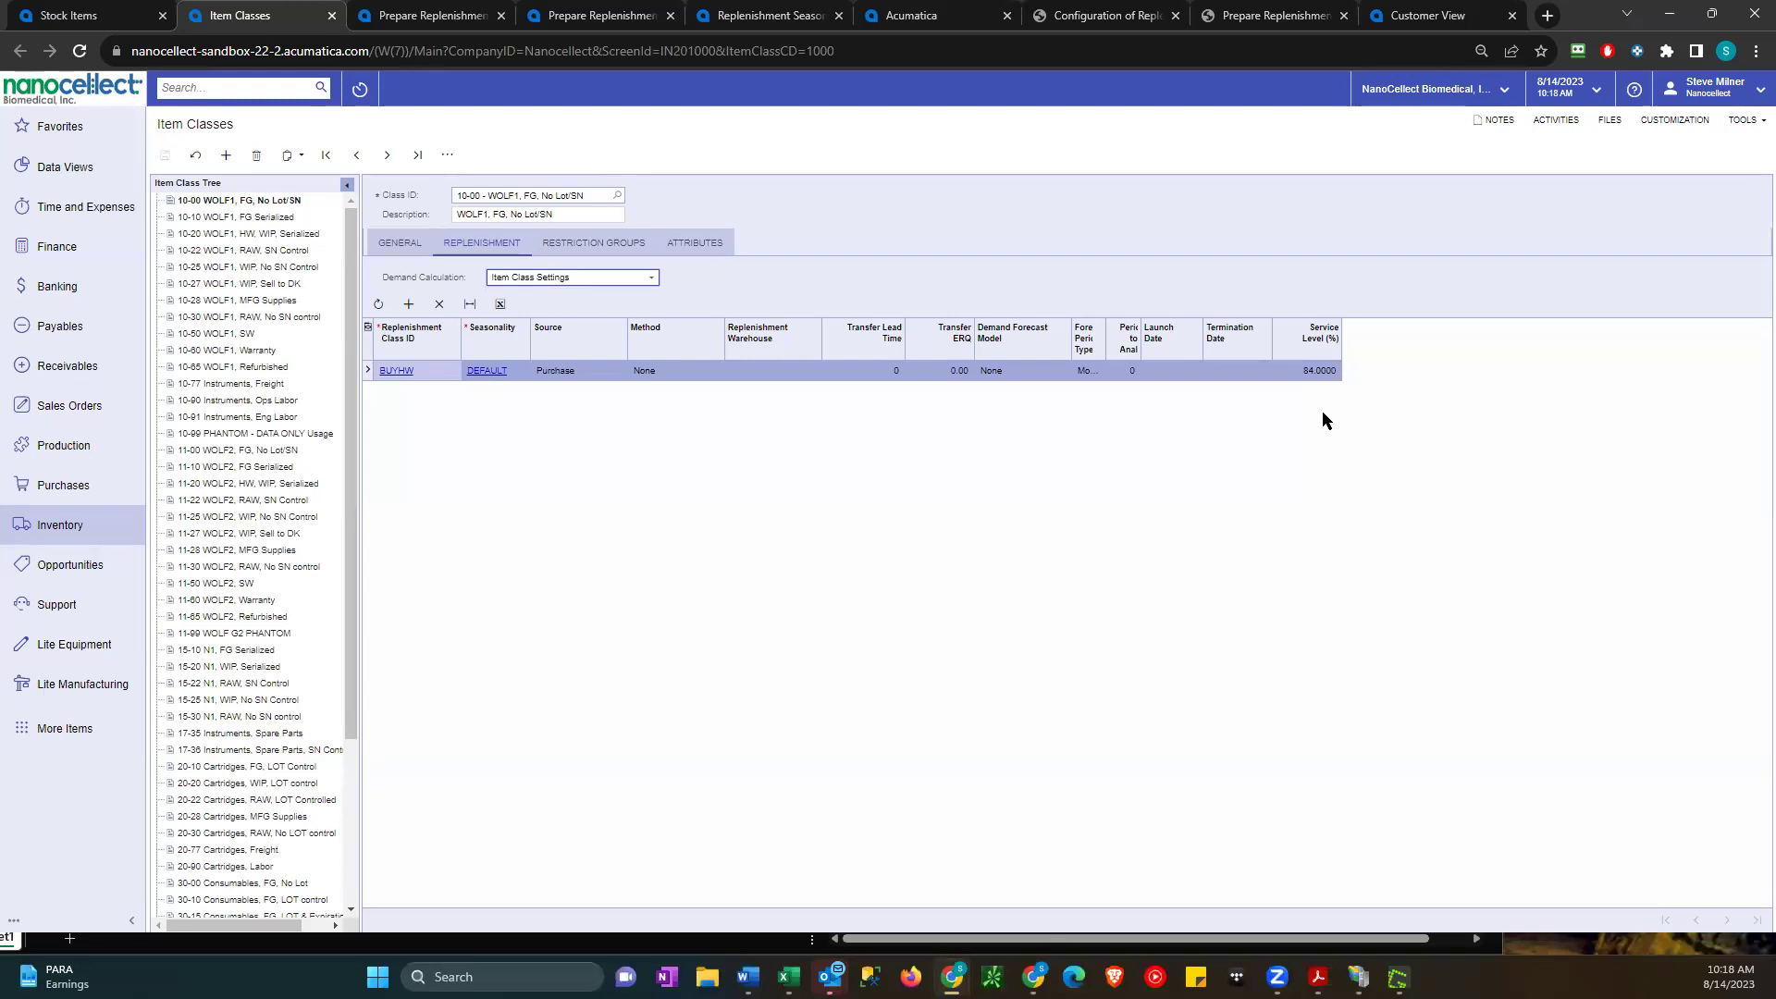
{"action": "left_click", "coordinate": [651, 282]}
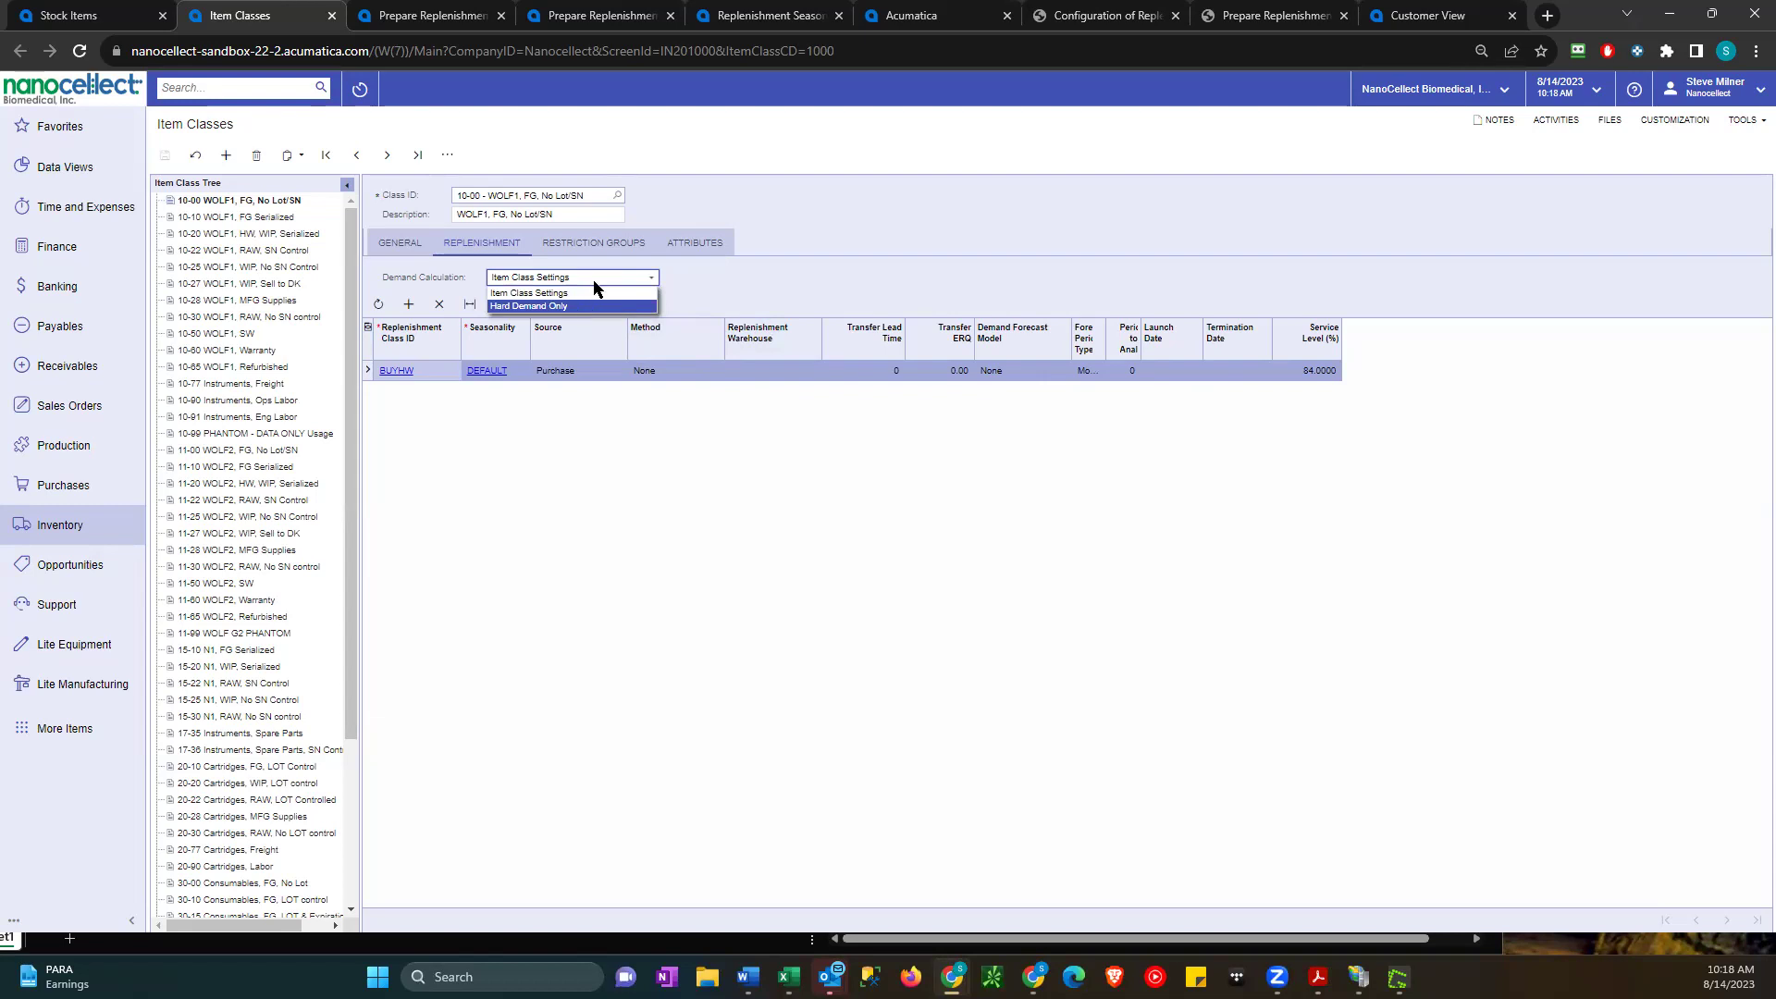
{"action": "left_click", "coordinate": [751, 283]}
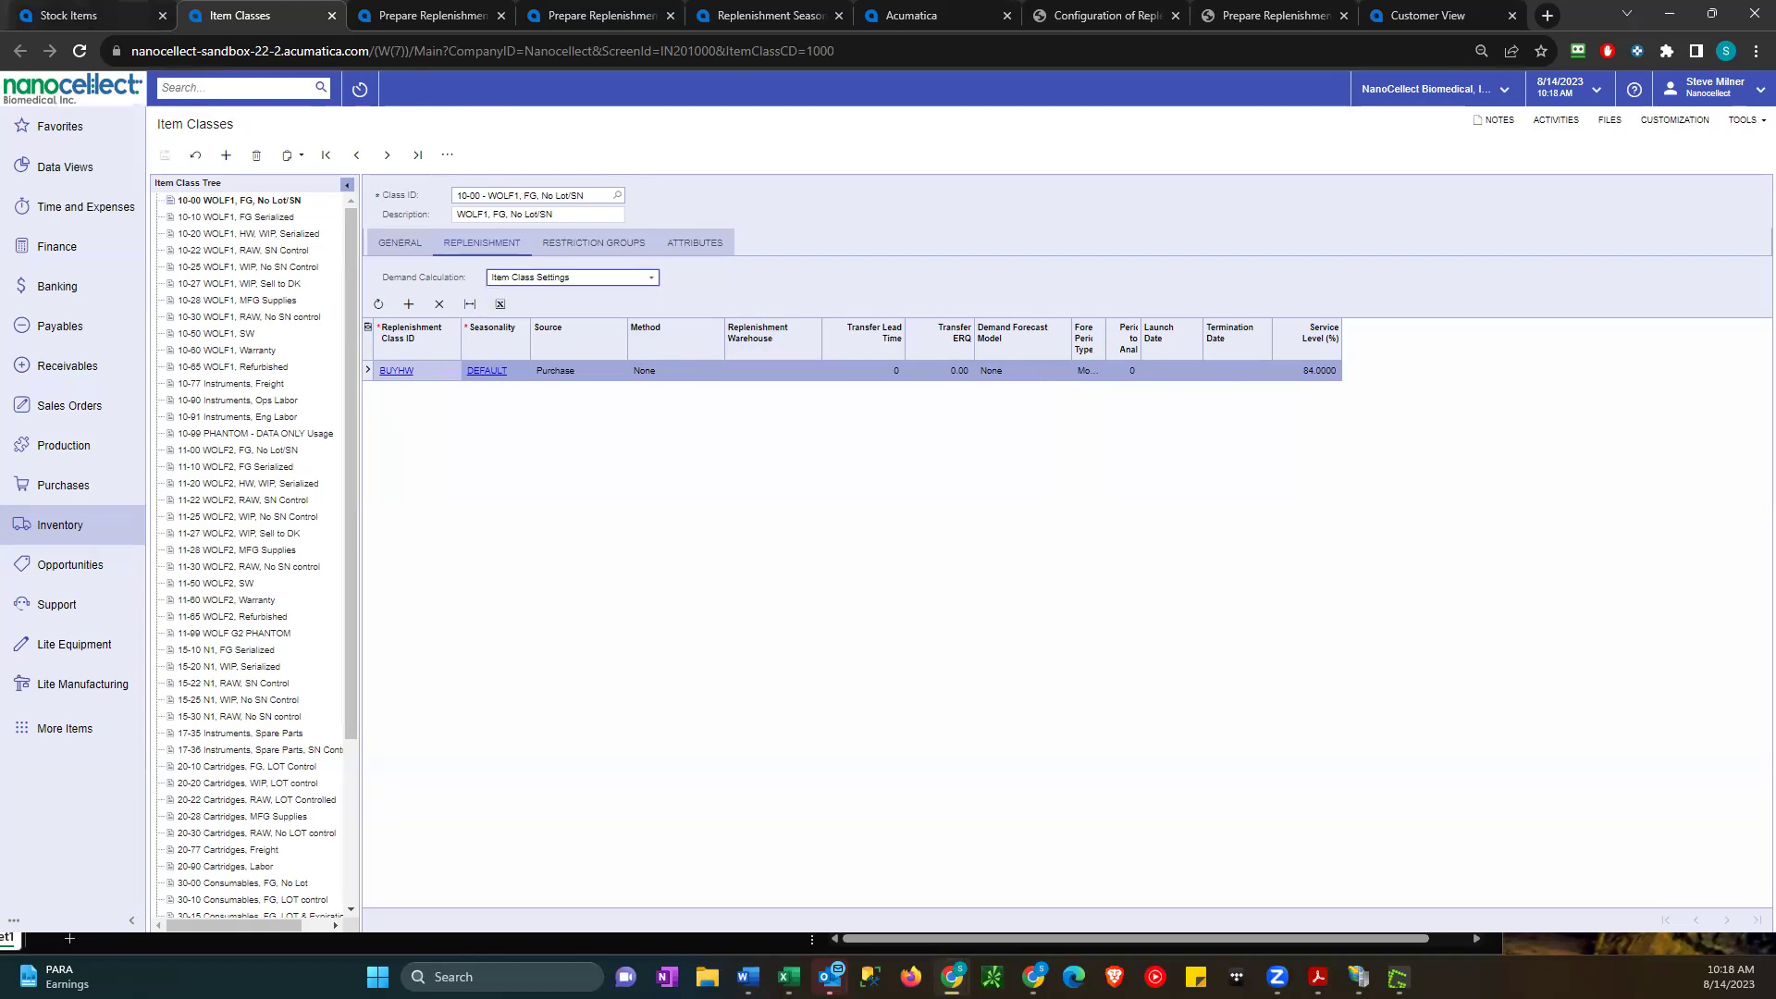
- Check the Qty on Hard Demand formula in the Excel training workbook, then return to Item Classes in the browser
{"action": "left_click", "coordinate": [0, 507]}
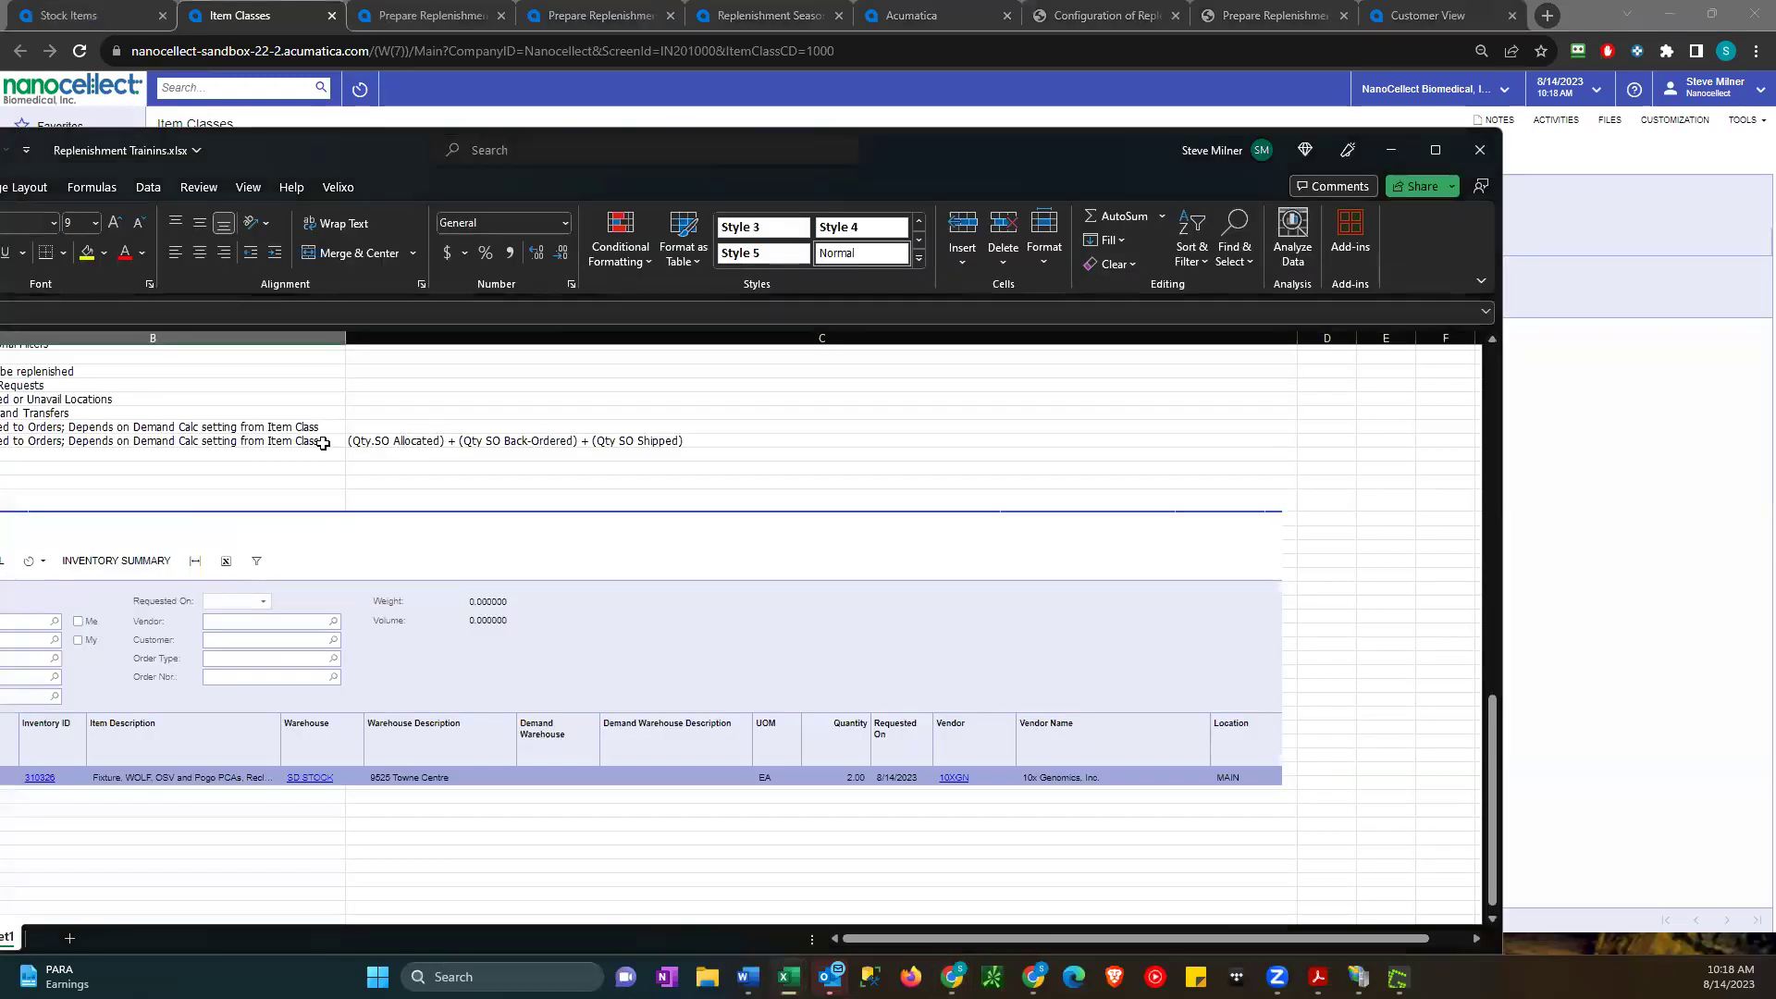
{"action": "left_click", "coordinate": [426, 443]}
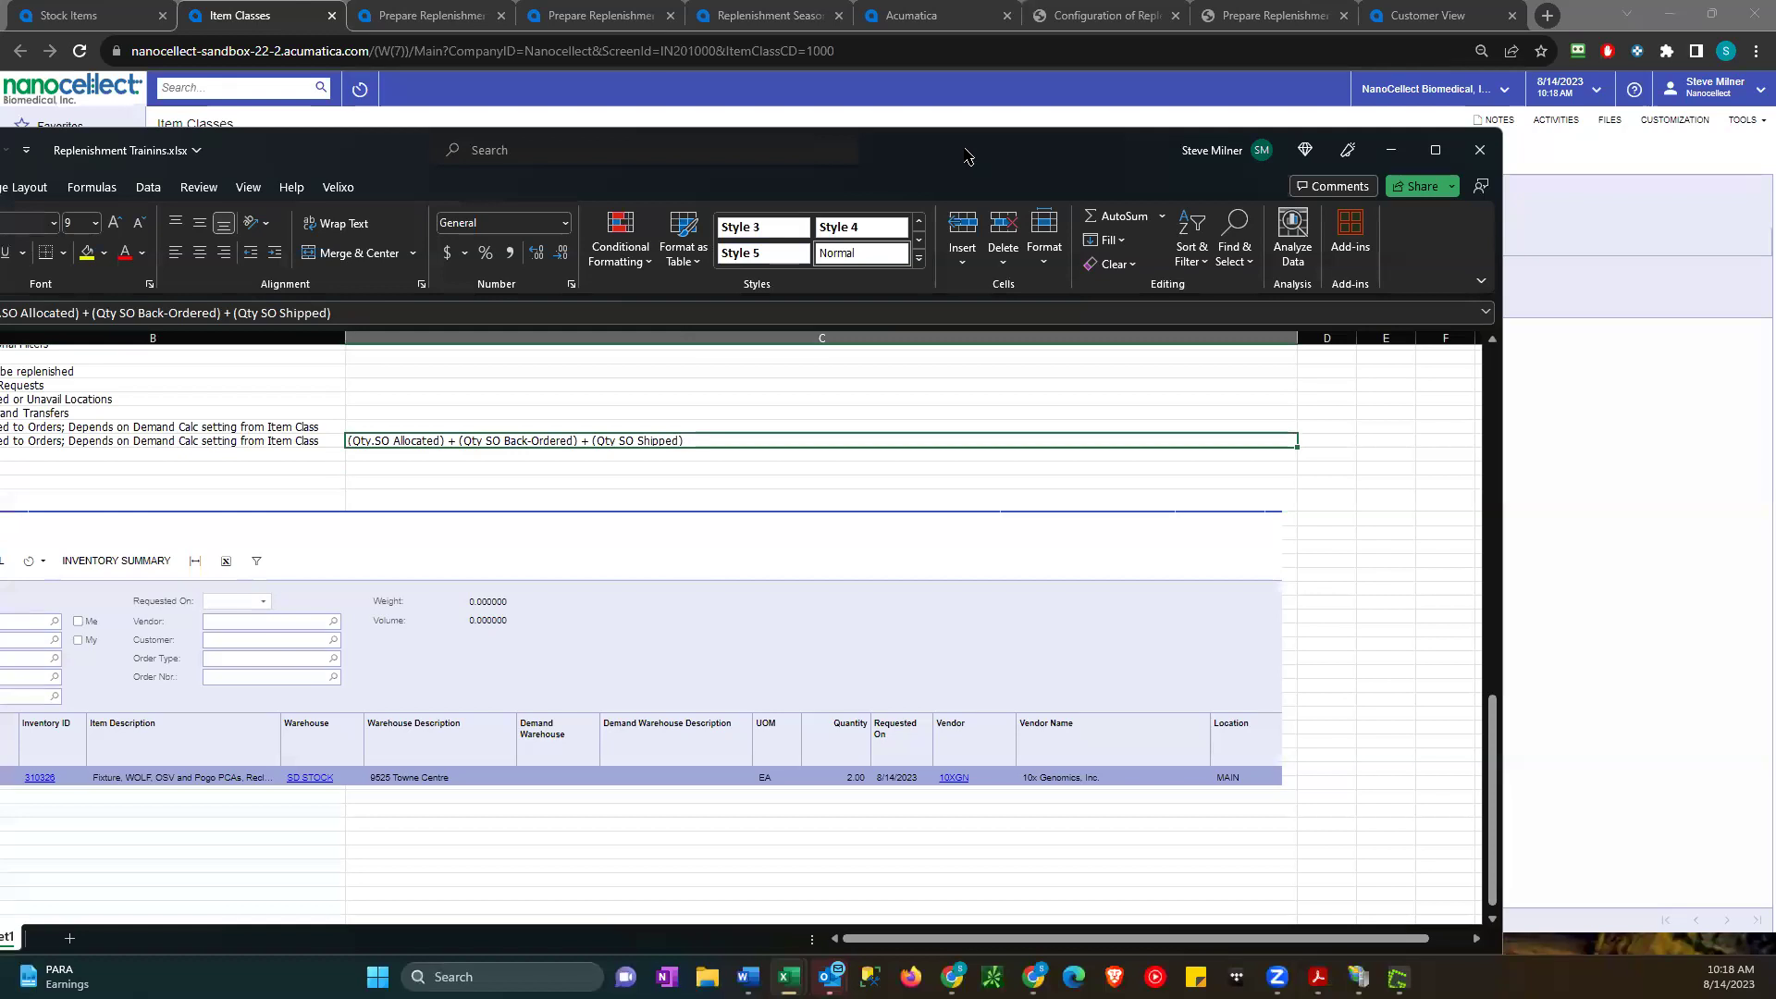
{"action": "left_click_drag", "start_coordinate": [967, 156], "coordinate": [1218, 97]}
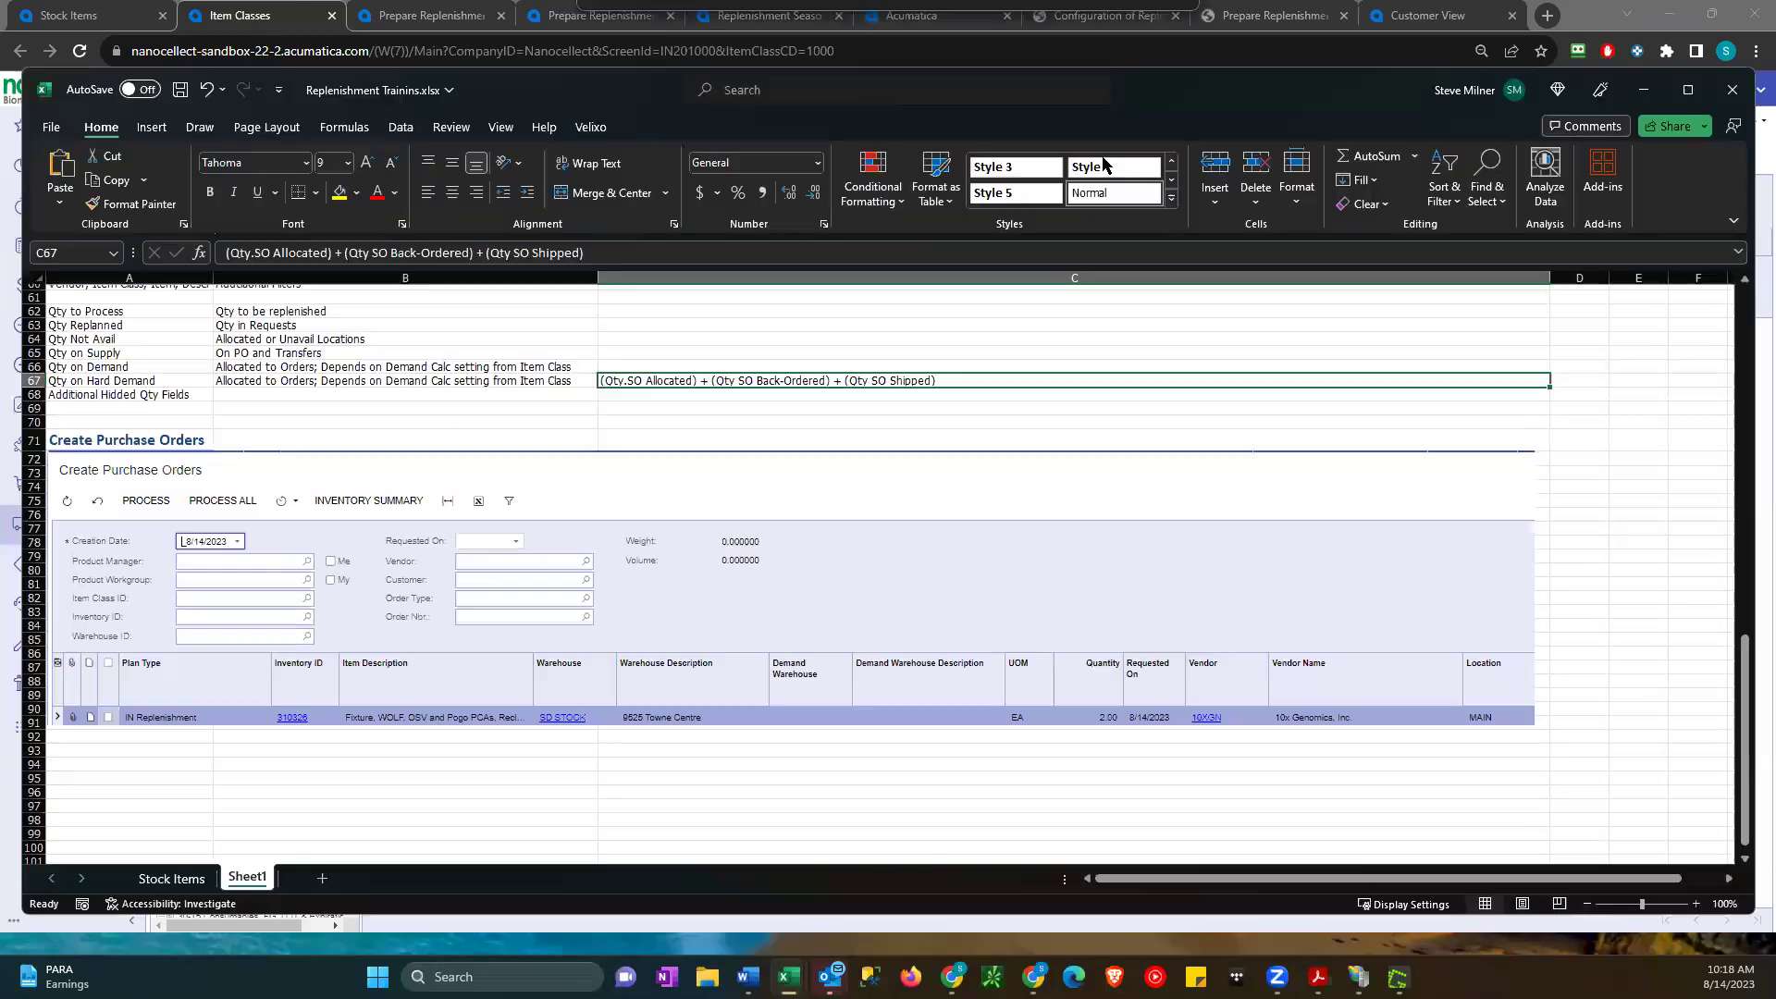
{"action": "left_click", "coordinate": [249, 14]}
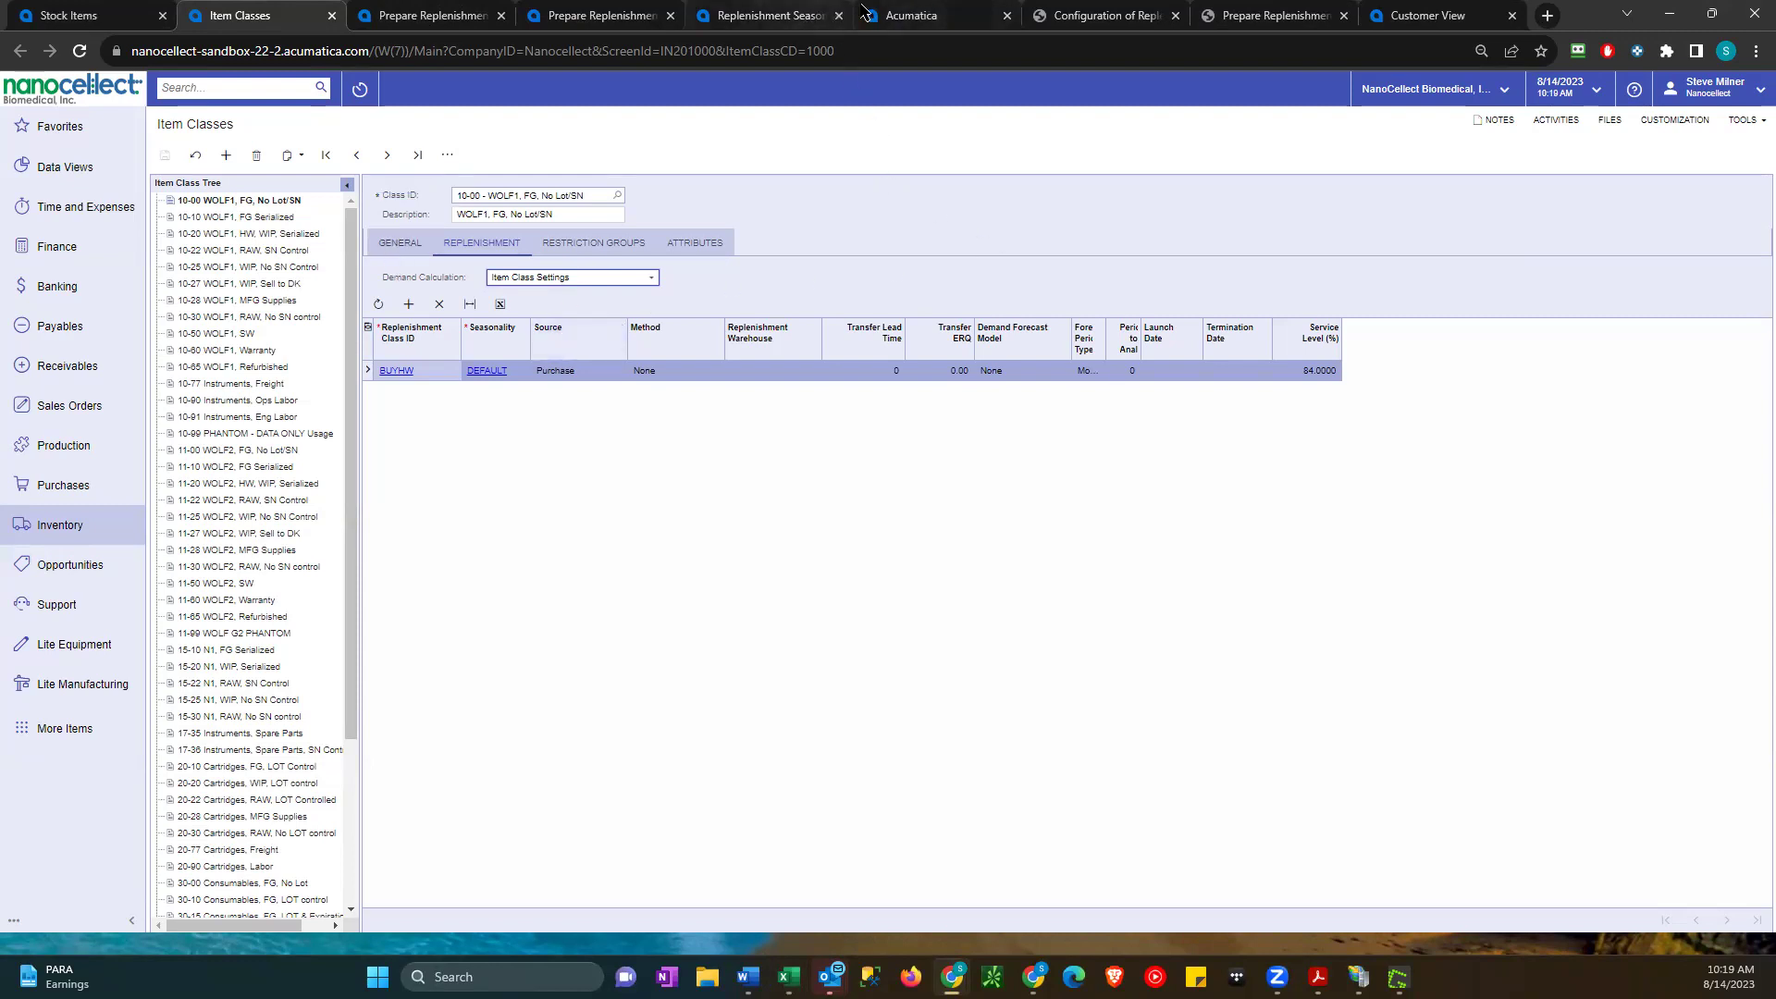
- Read the Prepare Replenishment help page, examining the selection criteria and the table columns for demand and hard demand
{"action": "left_click", "coordinate": [1251, 16]}
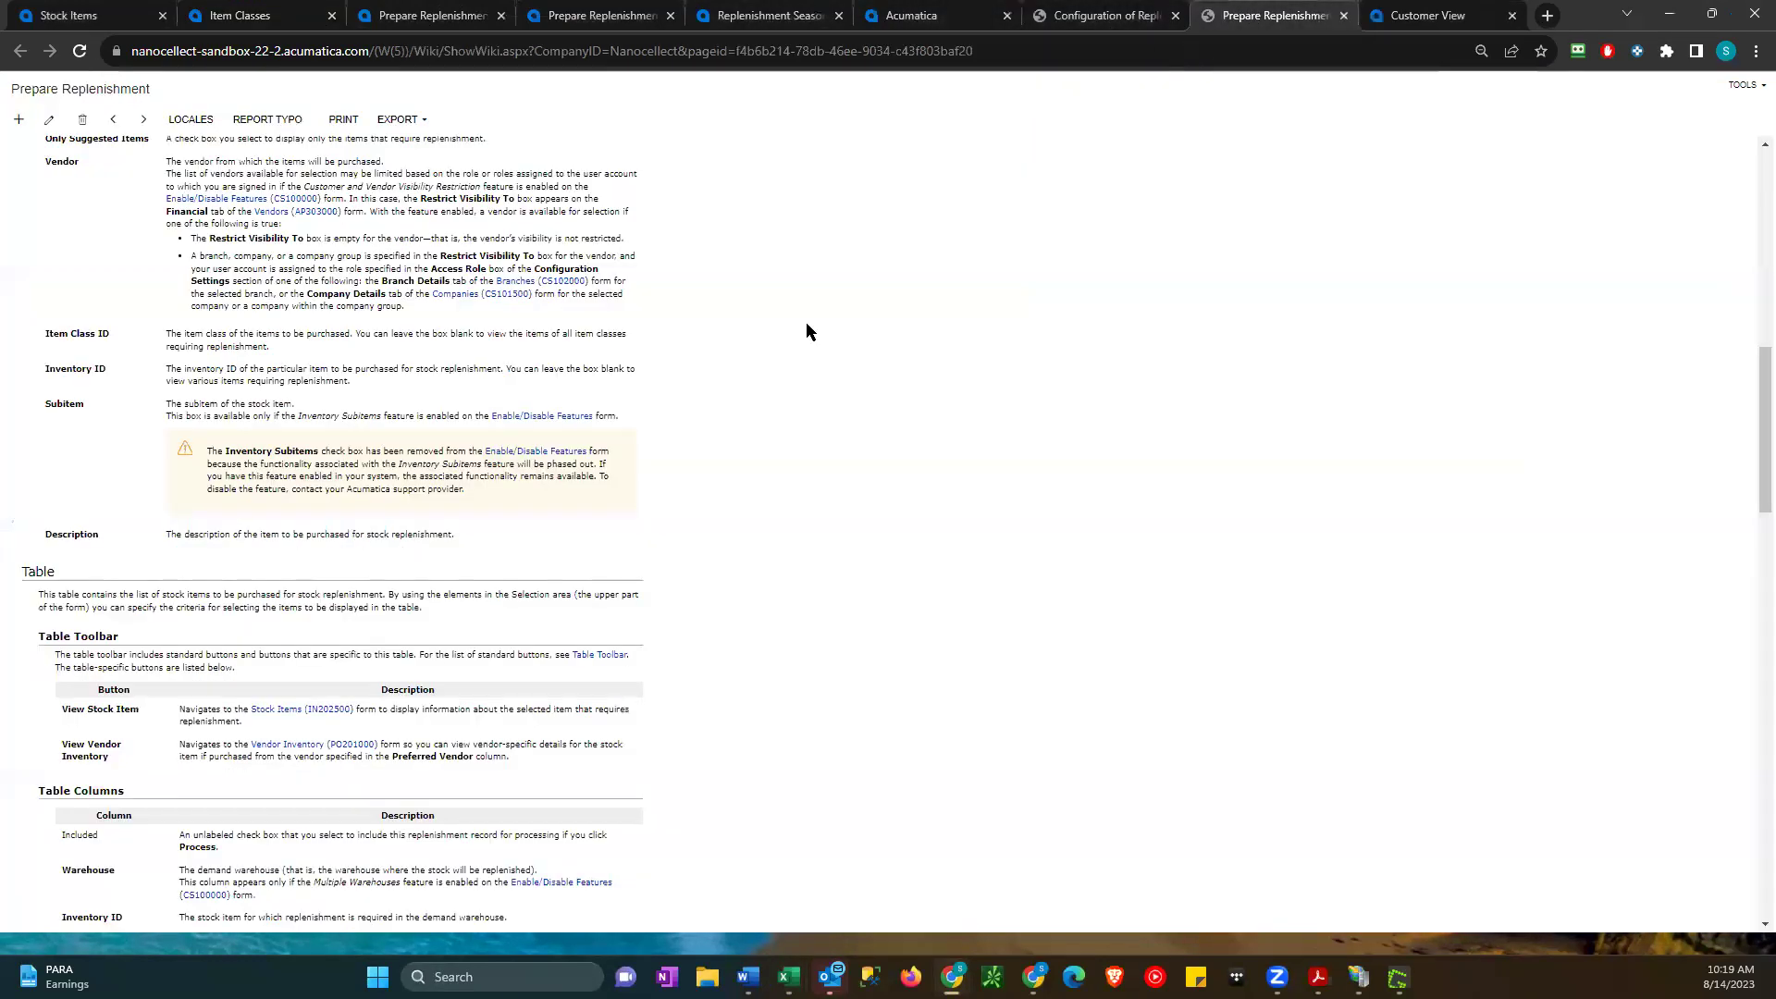
{"action": "scroll", "coordinate": [555, 384], "scroll_direction": "up", "scroll_amount": 10}
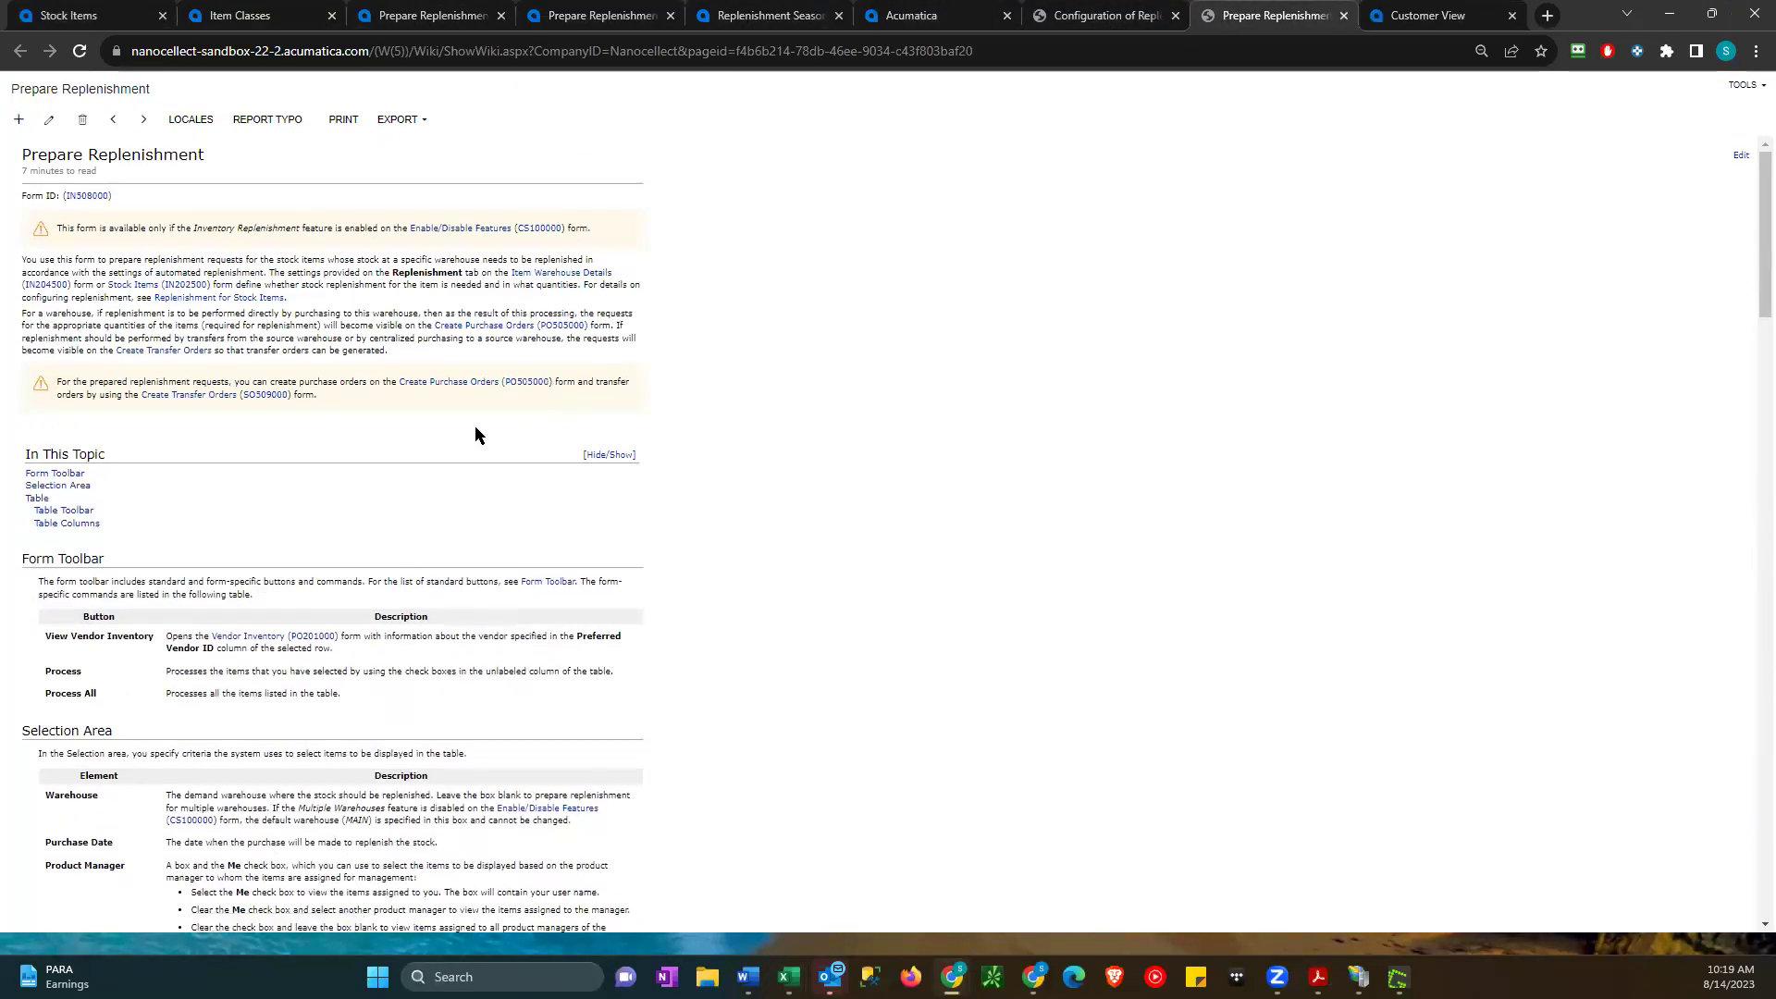
{"action": "scroll", "coordinate": [474, 427], "scroll_direction": "down", "scroll_amount": 6}
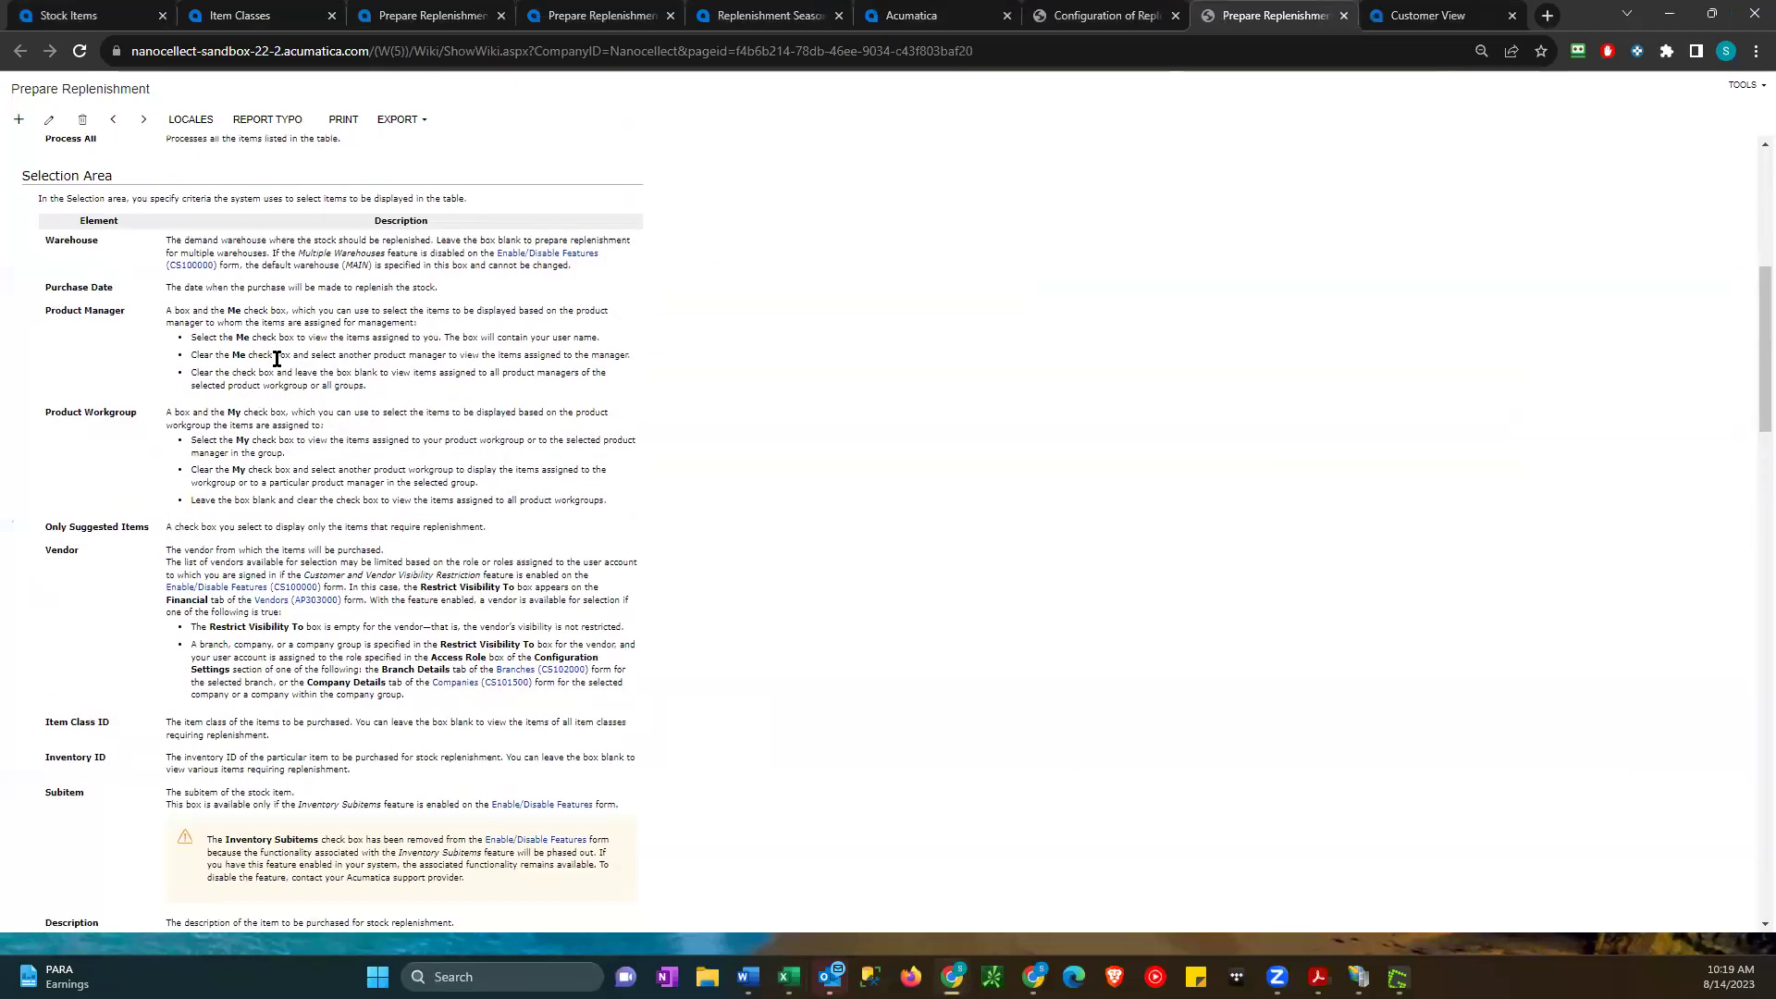
{"action": "scroll", "coordinate": [247, 304], "scroll_direction": "down", "scroll_amount": 2}
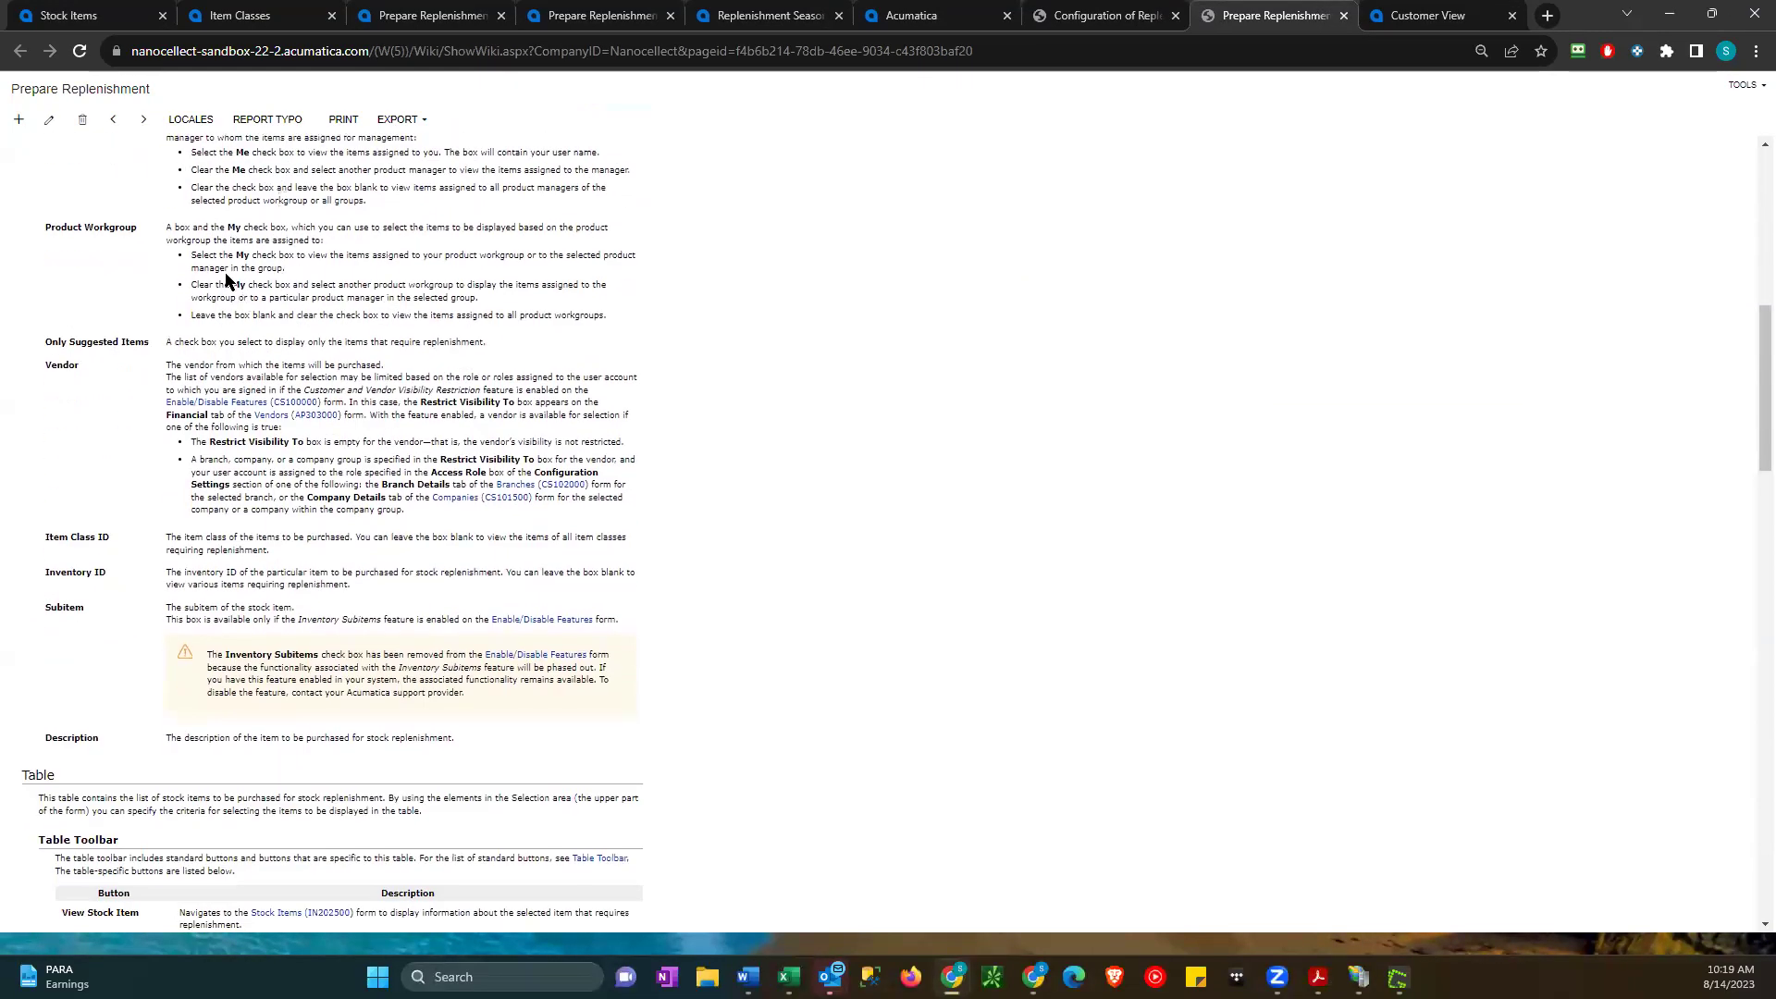
{"action": "scroll", "coordinate": [328, 514], "scroll_direction": "down", "scroll_amount": 5}
{"action": "scroll", "coordinate": [474, 472], "scroll_direction": "down", "scroll_amount": 18}
{"action": "scroll", "coordinate": [474, 481], "scroll_direction": "up", "scroll_amount": 7}
{"action": "scroll", "coordinate": [474, 476], "scroll_direction": "up", "scroll_amount": 6}
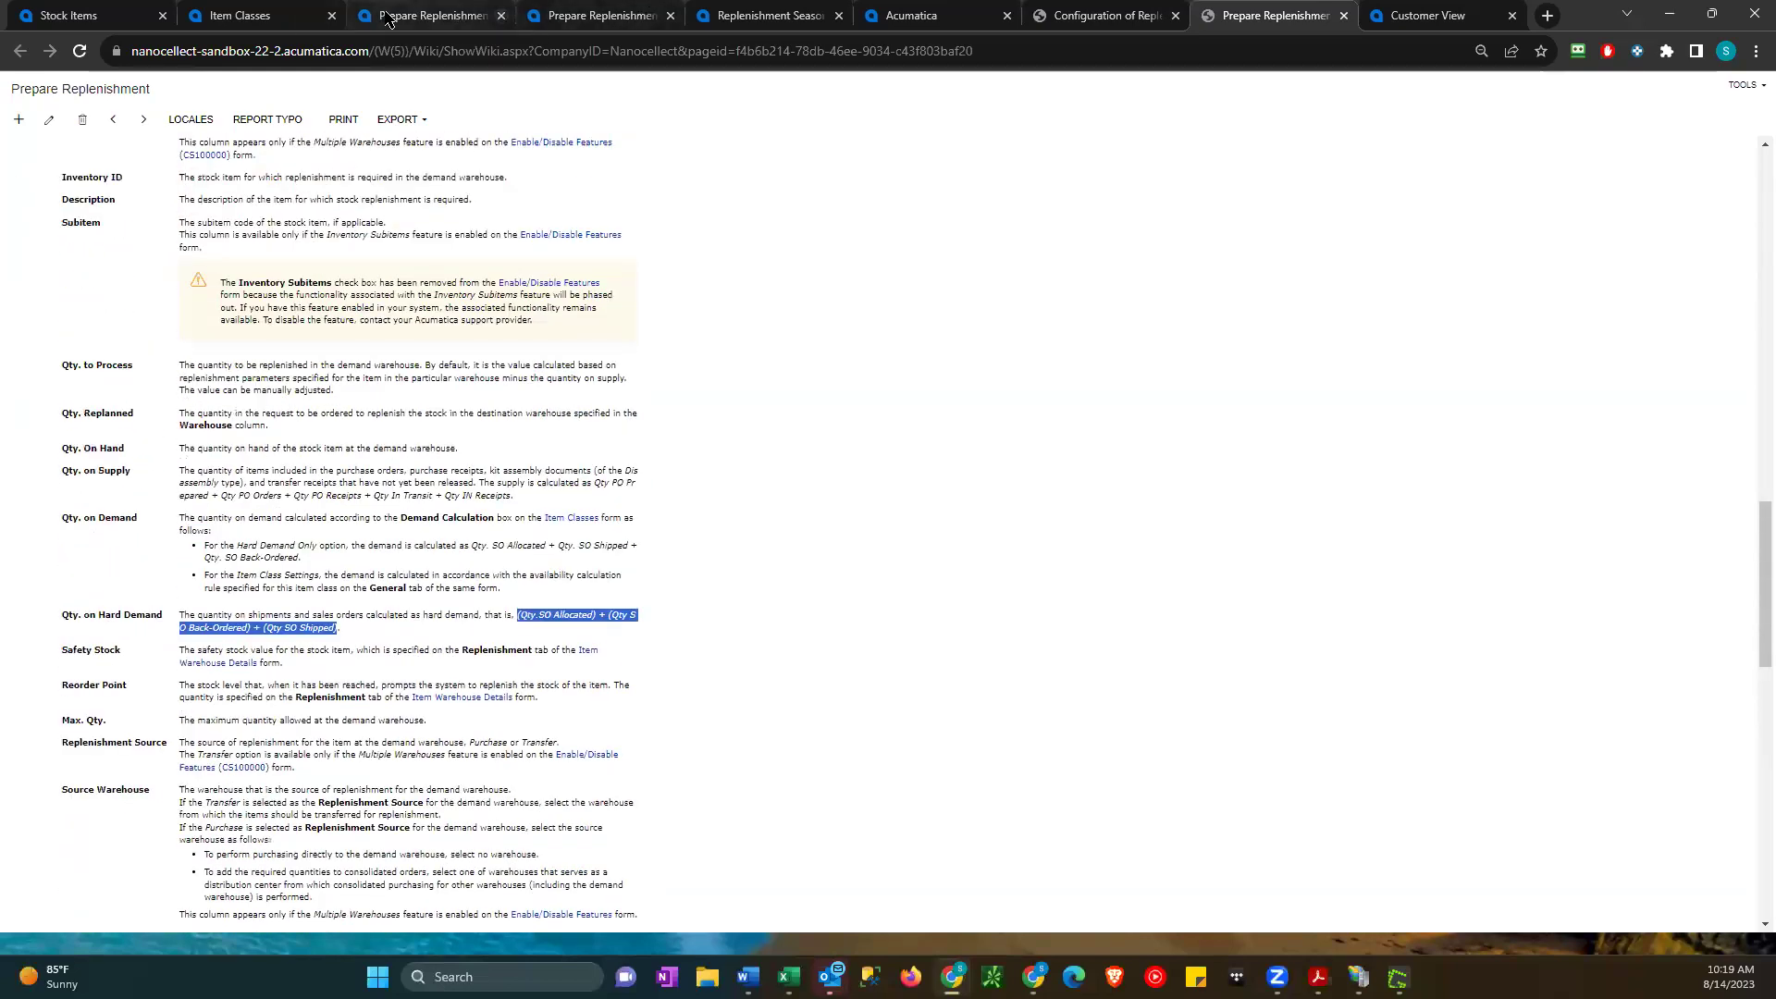
- Look at the default Replenishment Seasonality record and the help topics available for Prepare Replenishment
{"action": "left_click", "coordinate": [722, 17]}
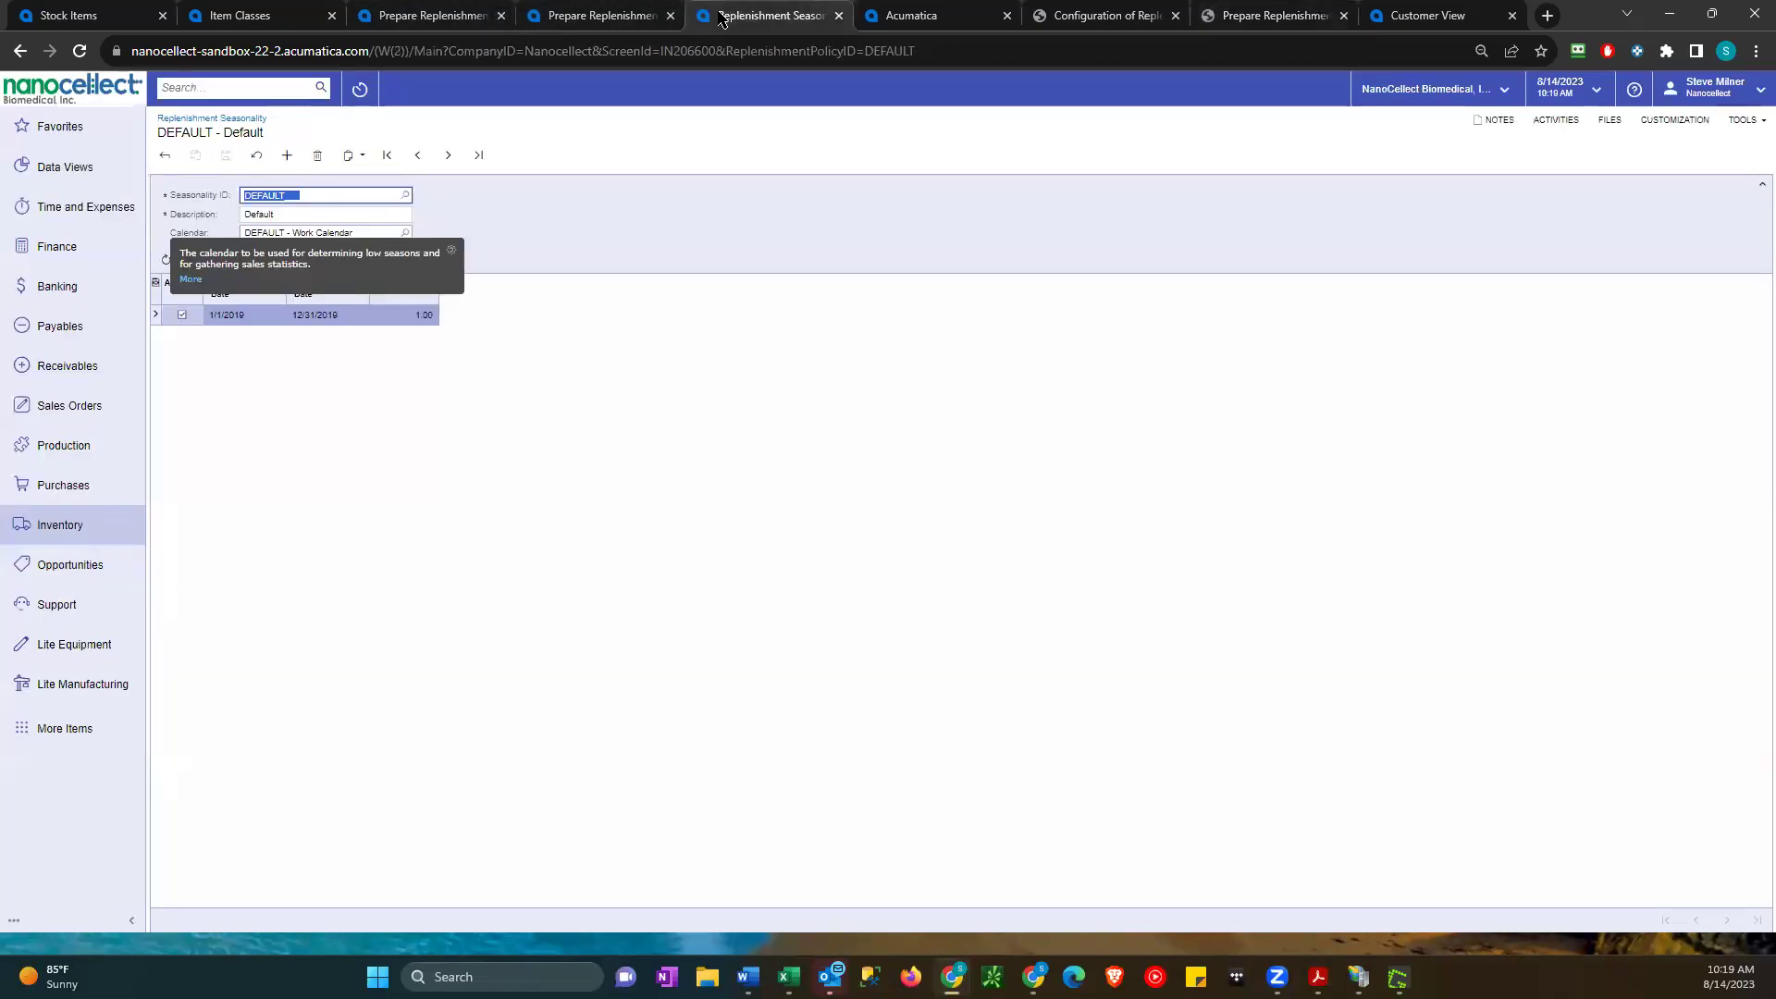
{"action": "left_click", "coordinate": [430, 16]}
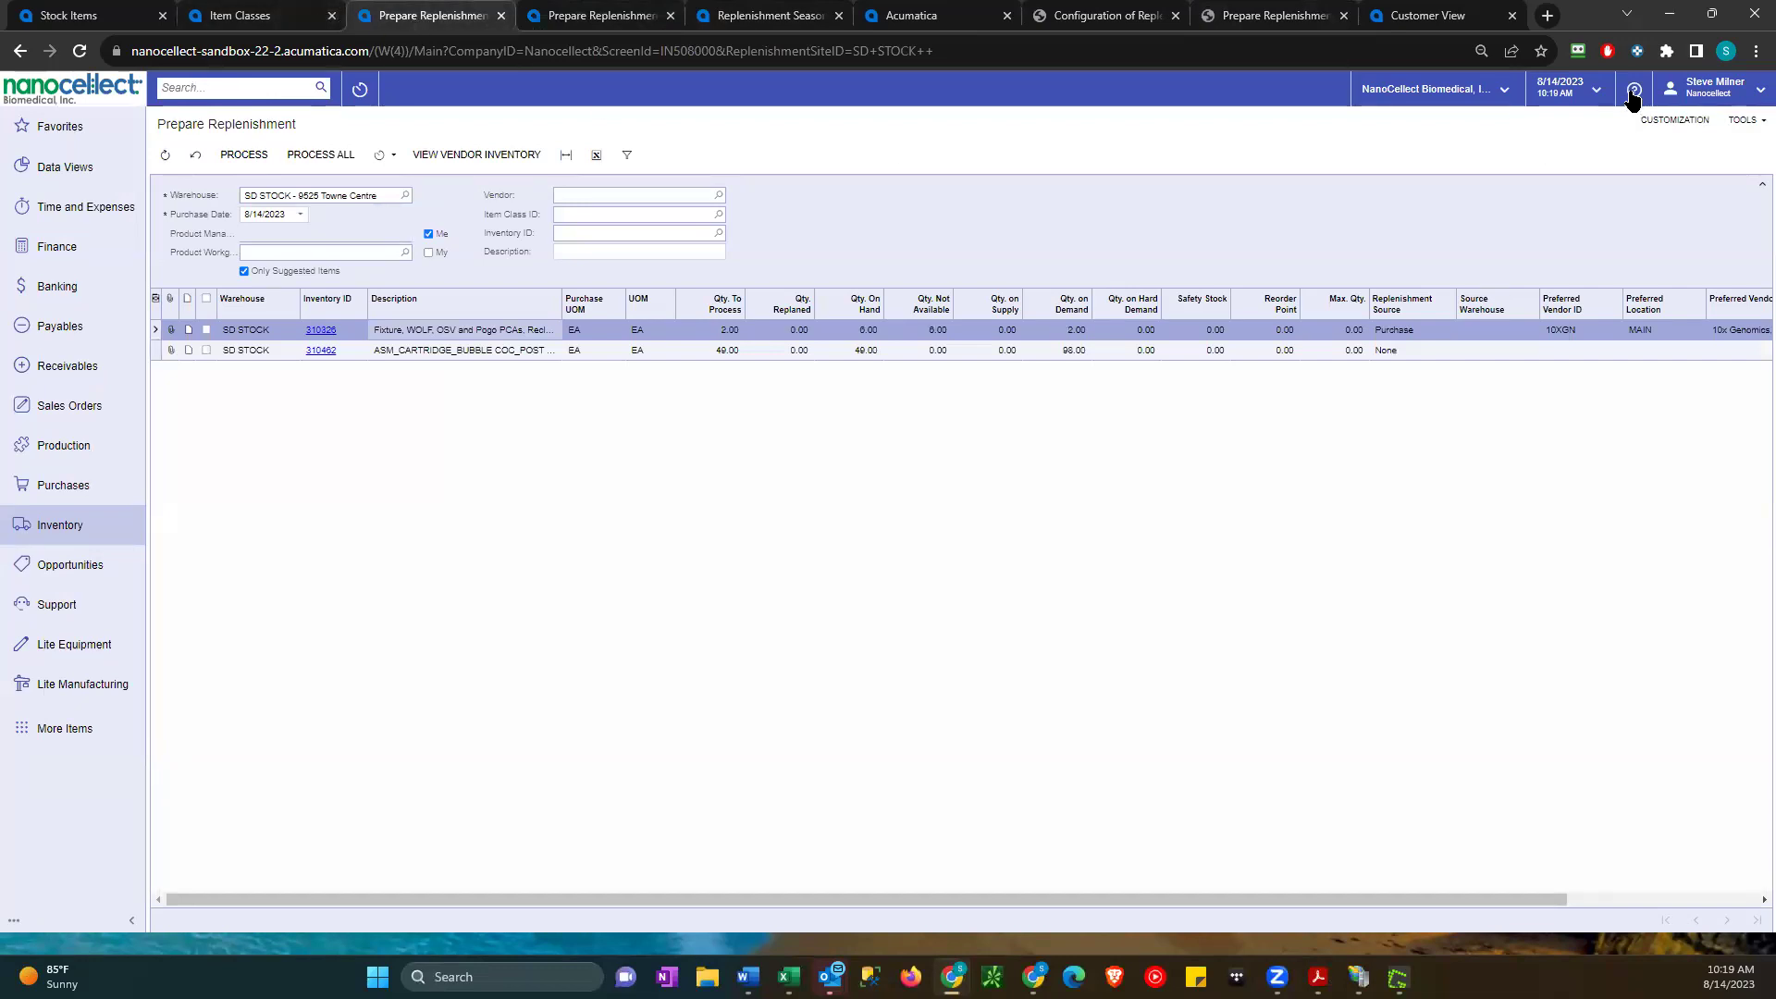
{"action": "left_click", "coordinate": [1633, 93]}
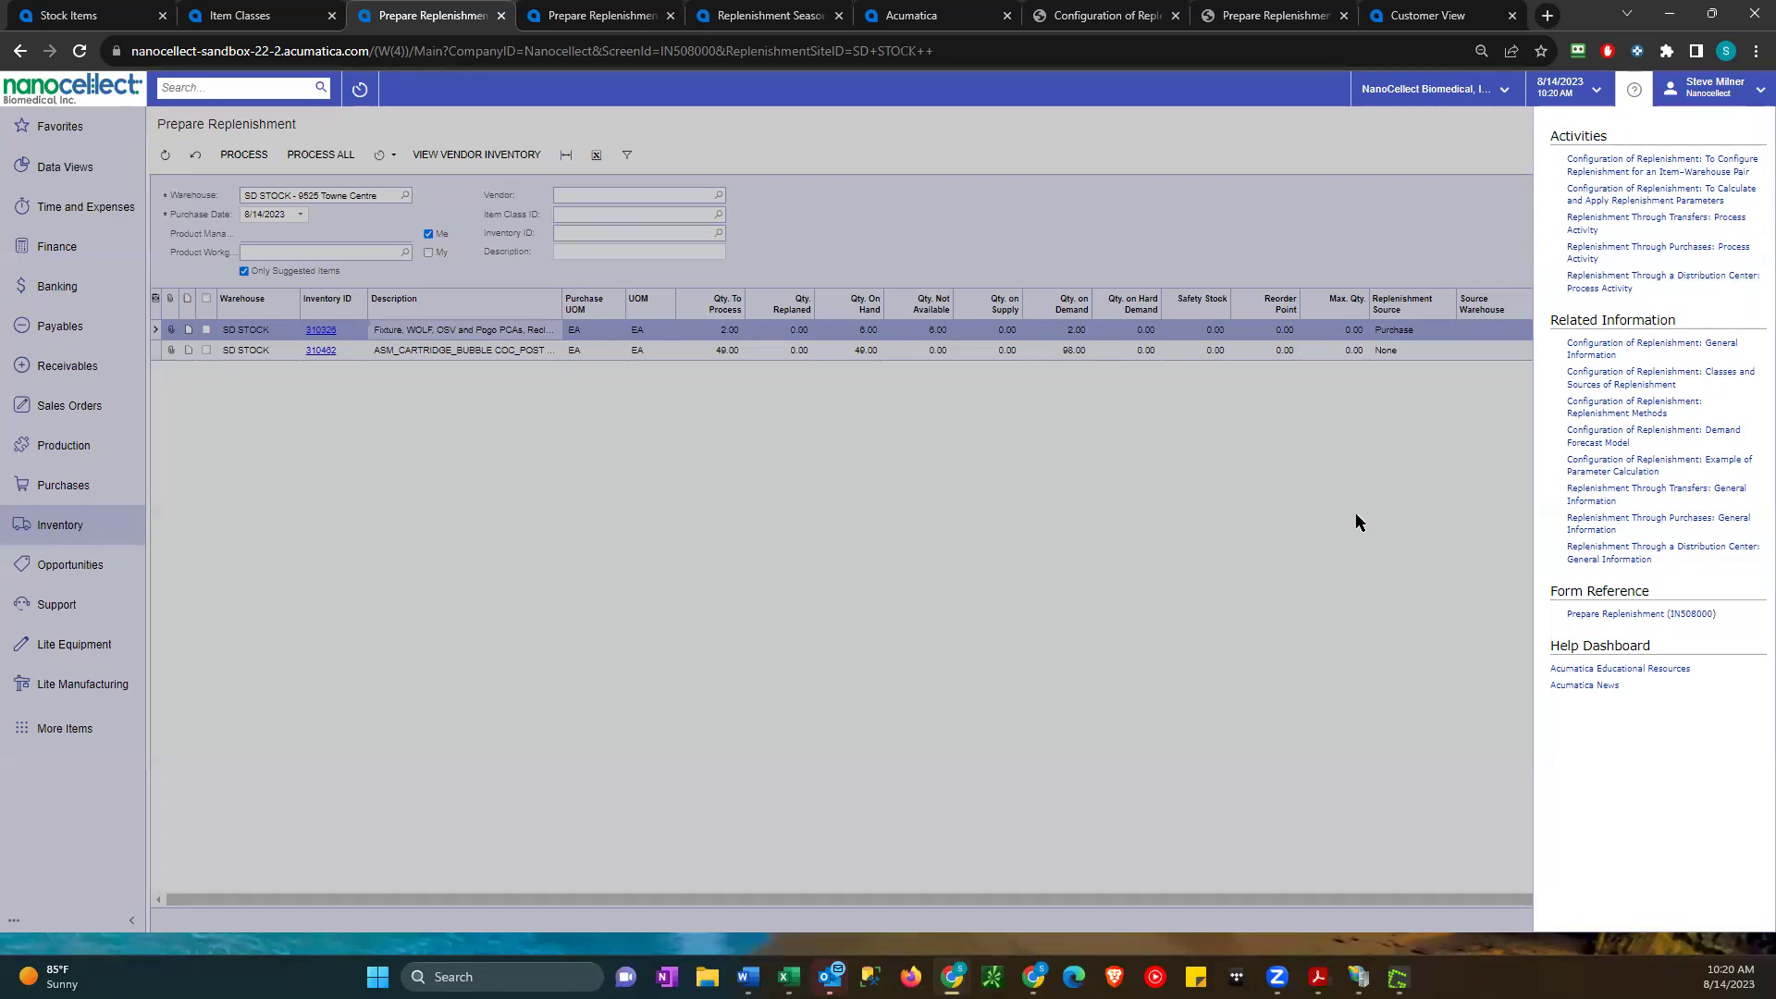
{"action": "left_click", "coordinate": [1294, 510]}
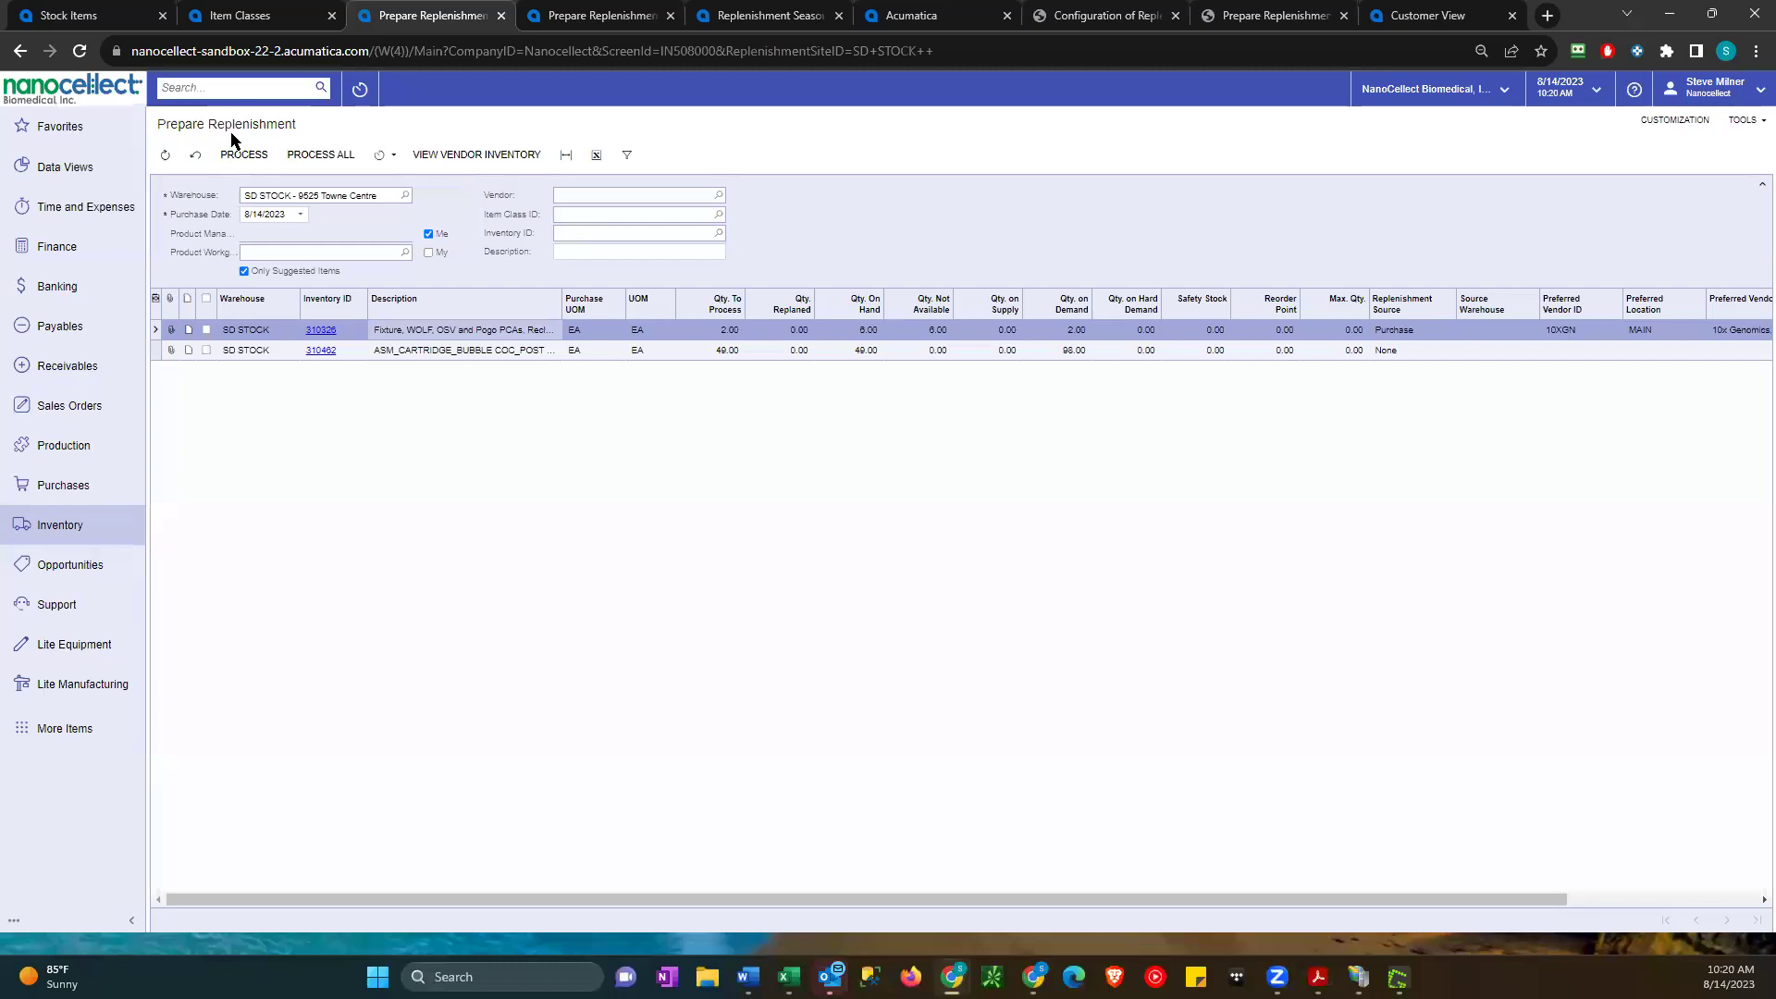
- Open Replenishment Classes in a new tab, look over the manufacturing classes, and widen the Class ID column to show the full IDs
{"action": "left_click", "coordinate": [82, 522]}
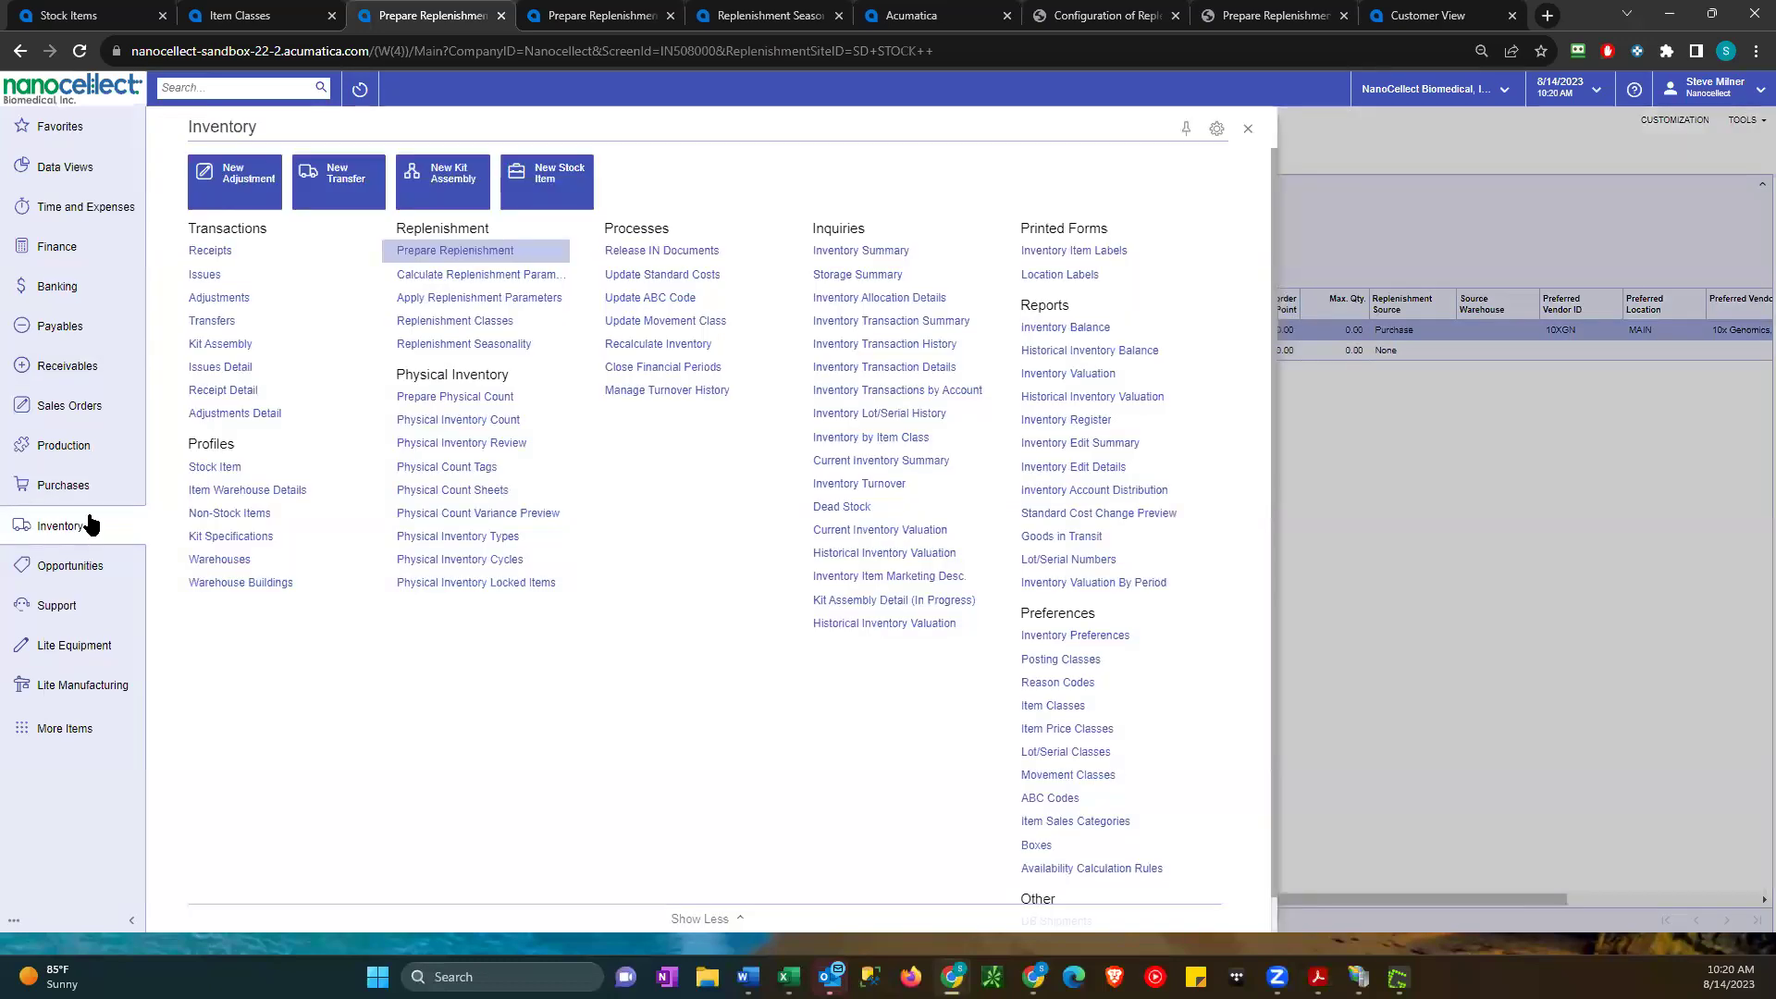
{"action": "right_click", "coordinate": [474, 323]}
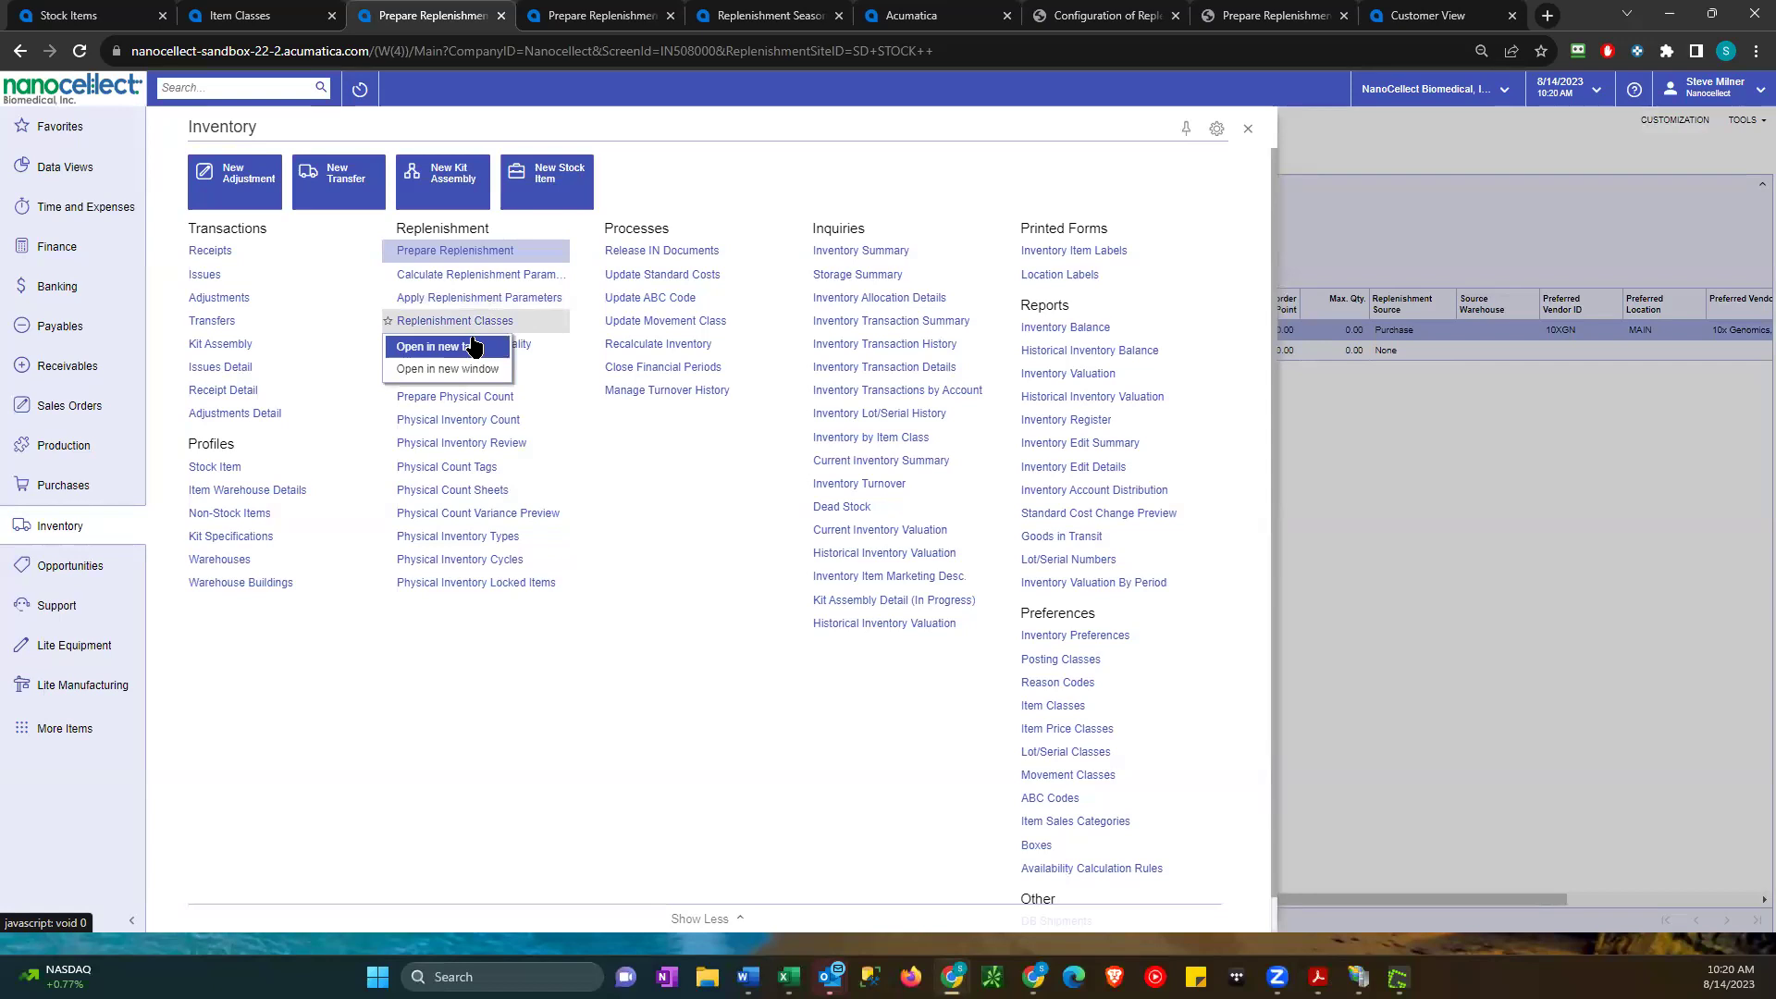
{"action": "left_click", "coordinate": [472, 346]}
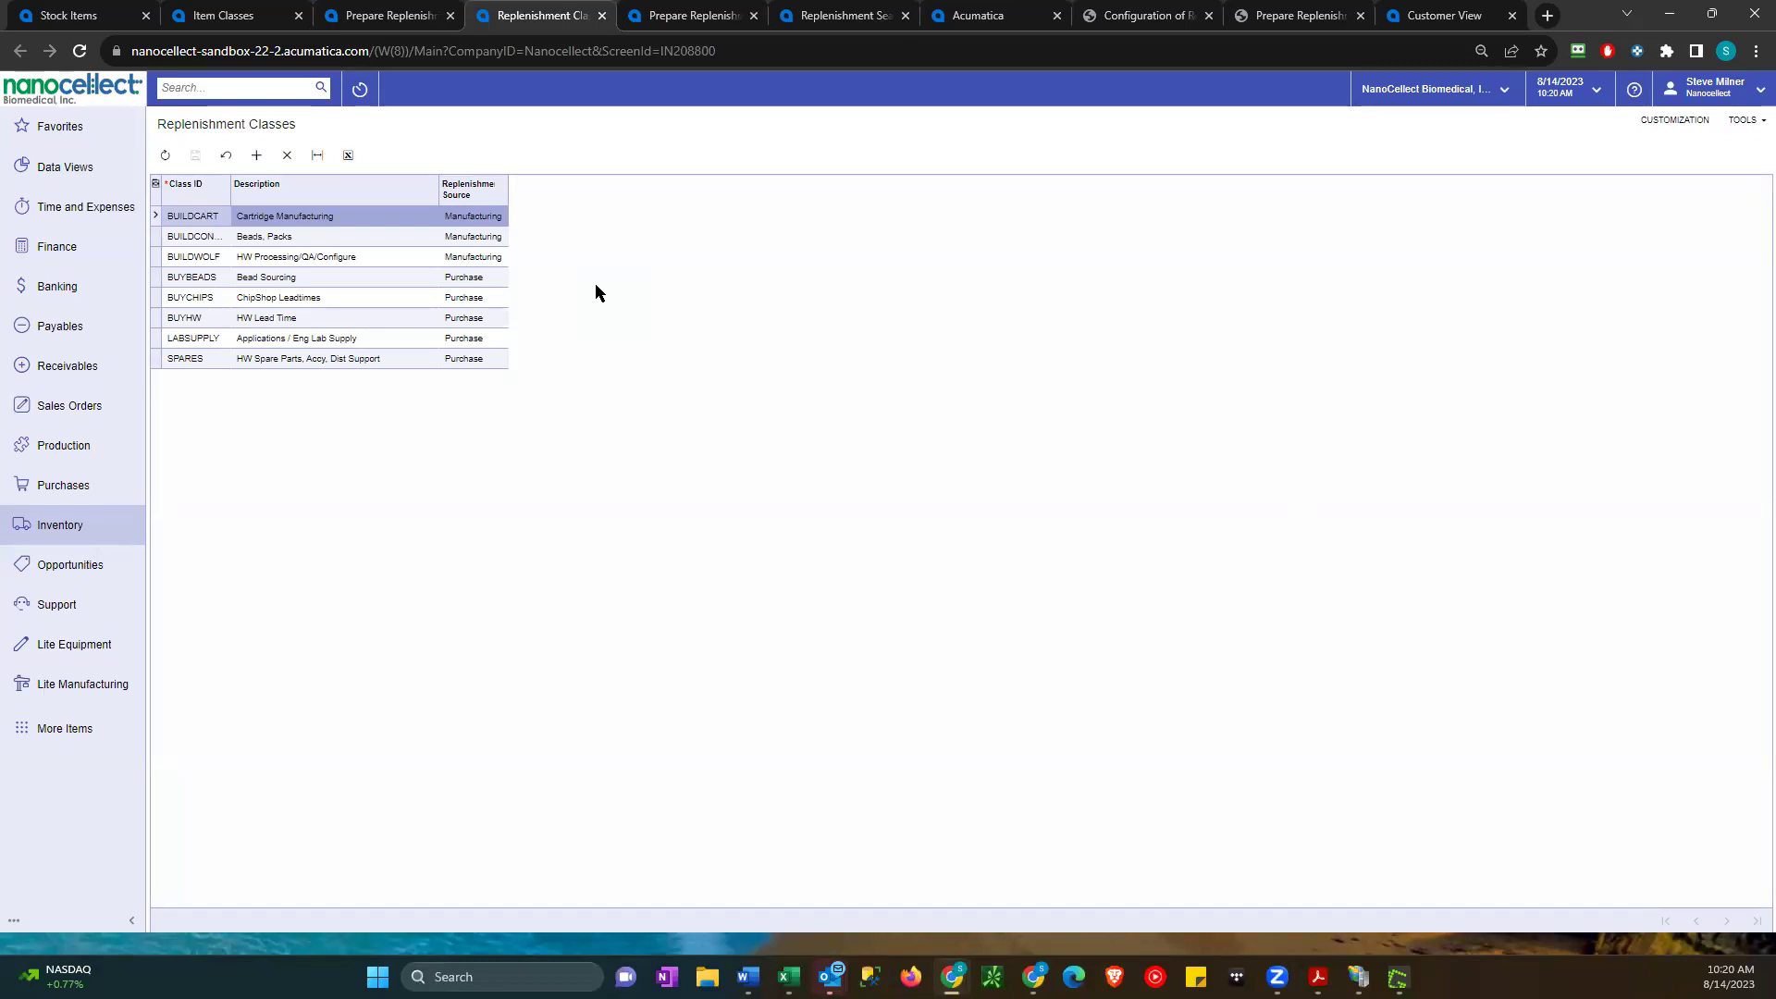
{"action": "left_click", "coordinate": [295, 239]}
{"action": "left_click", "coordinate": [304, 259]}
{"action": "left_click", "coordinate": [297, 216]}
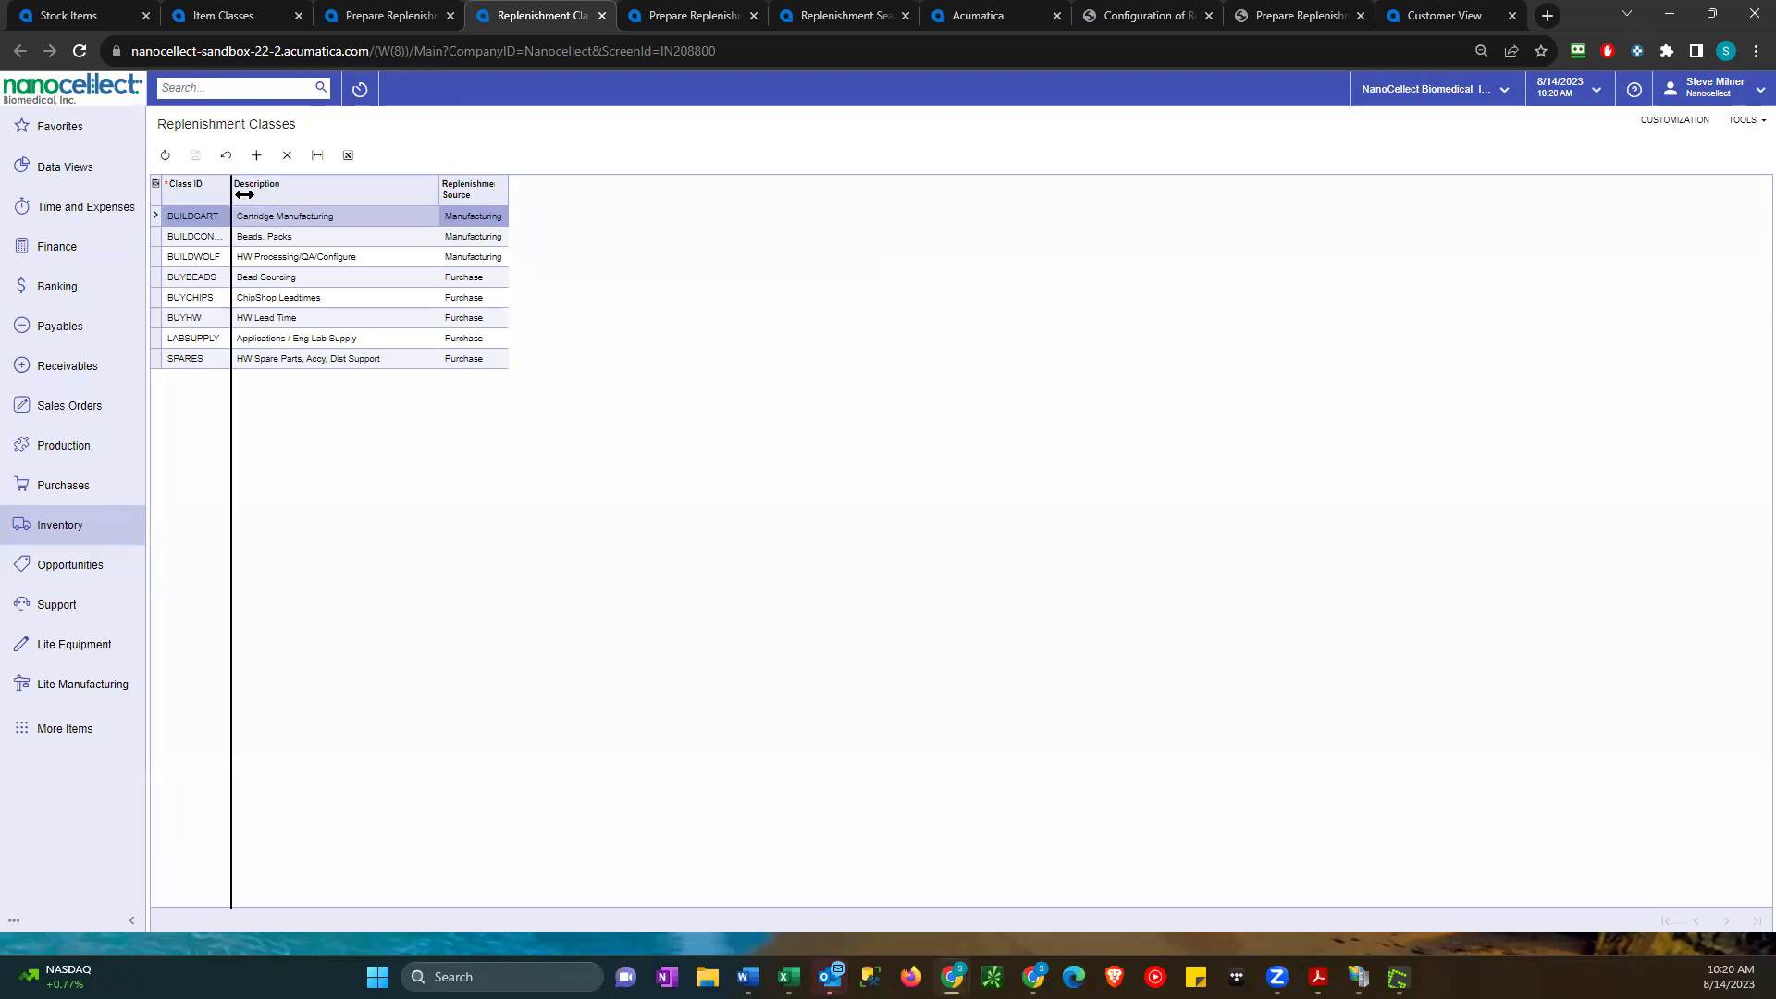
{"action": "left_click_drag", "start_coordinate": [229, 195], "coordinate": [302, 195]}
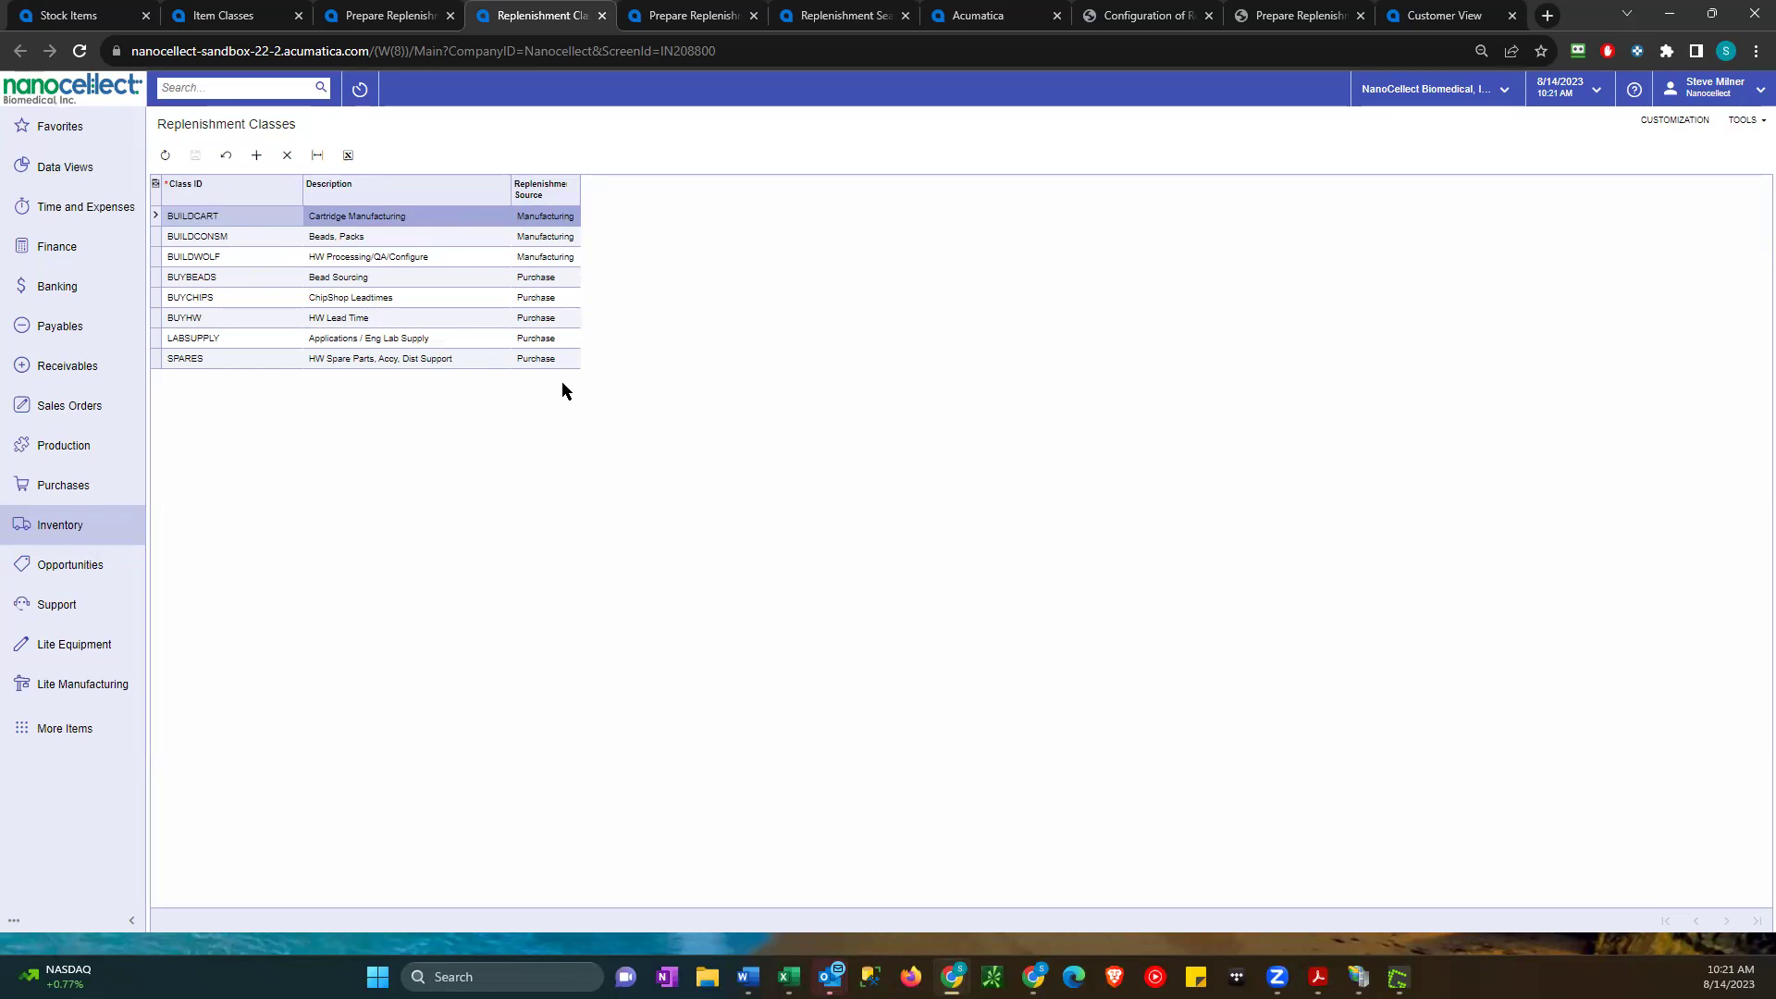
- Look at the item classes available as a filter on Prepare Replenishment without choosing one
{"action": "left_click", "coordinate": [391, 16]}
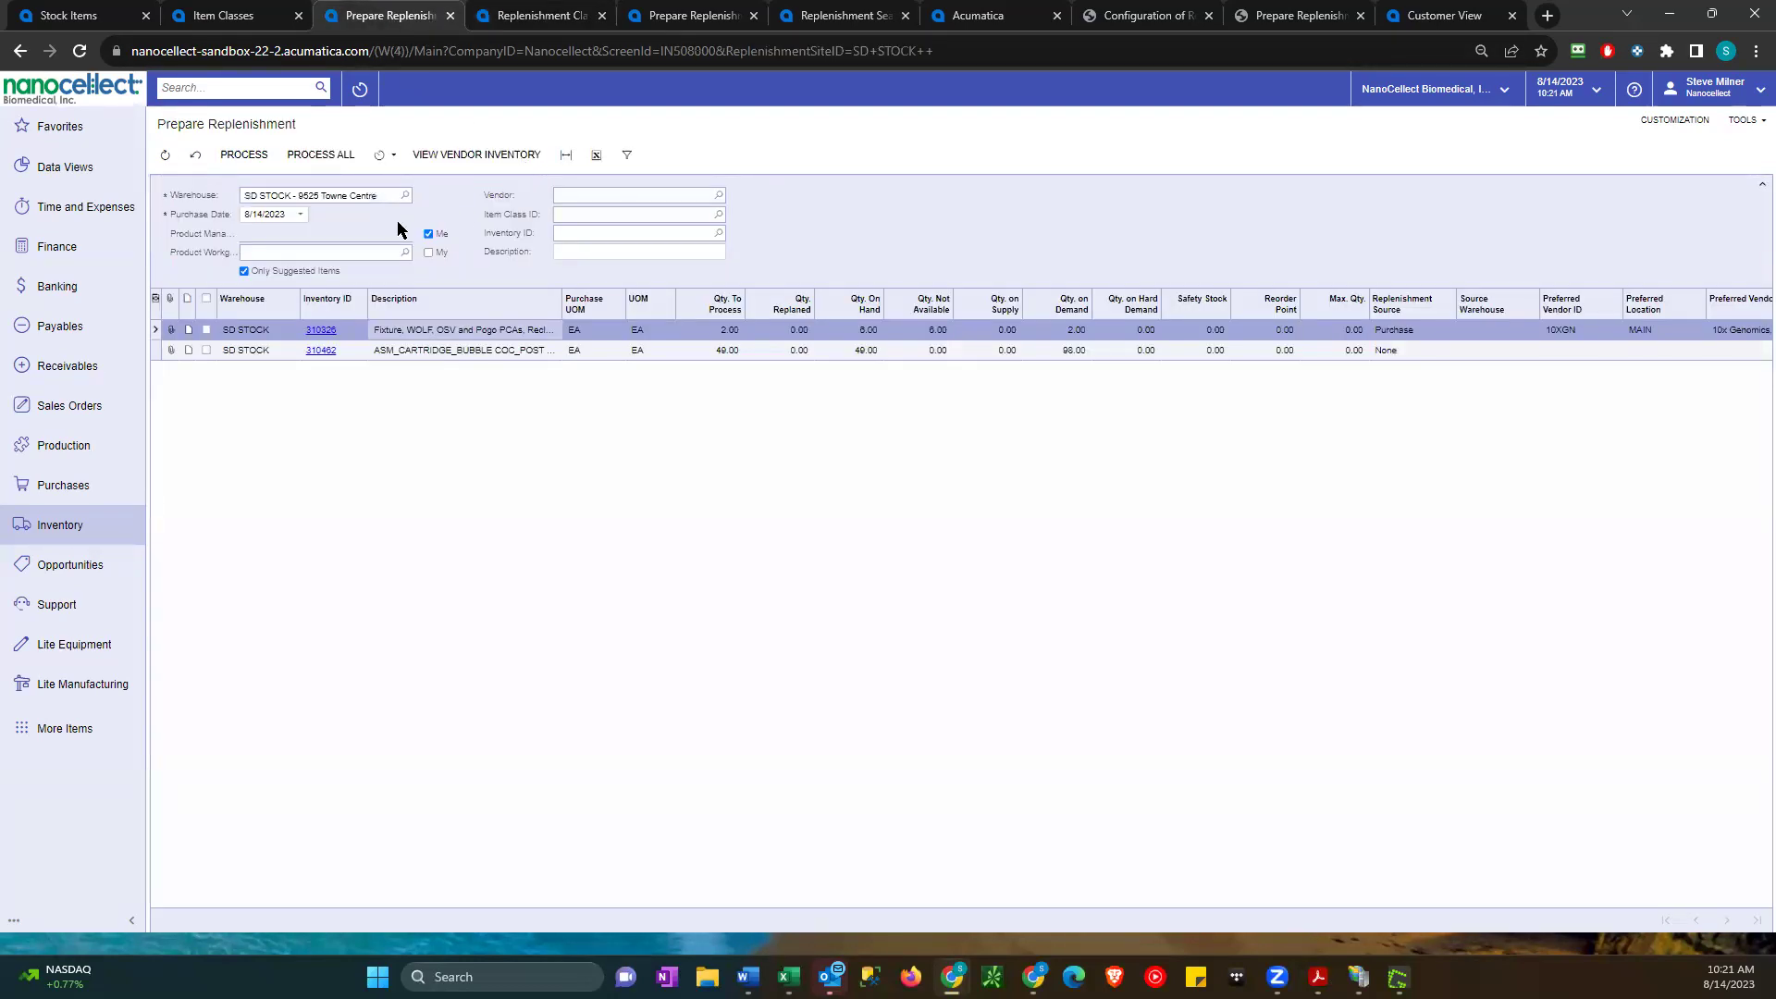
{"action": "left_click", "coordinate": [660, 213]}
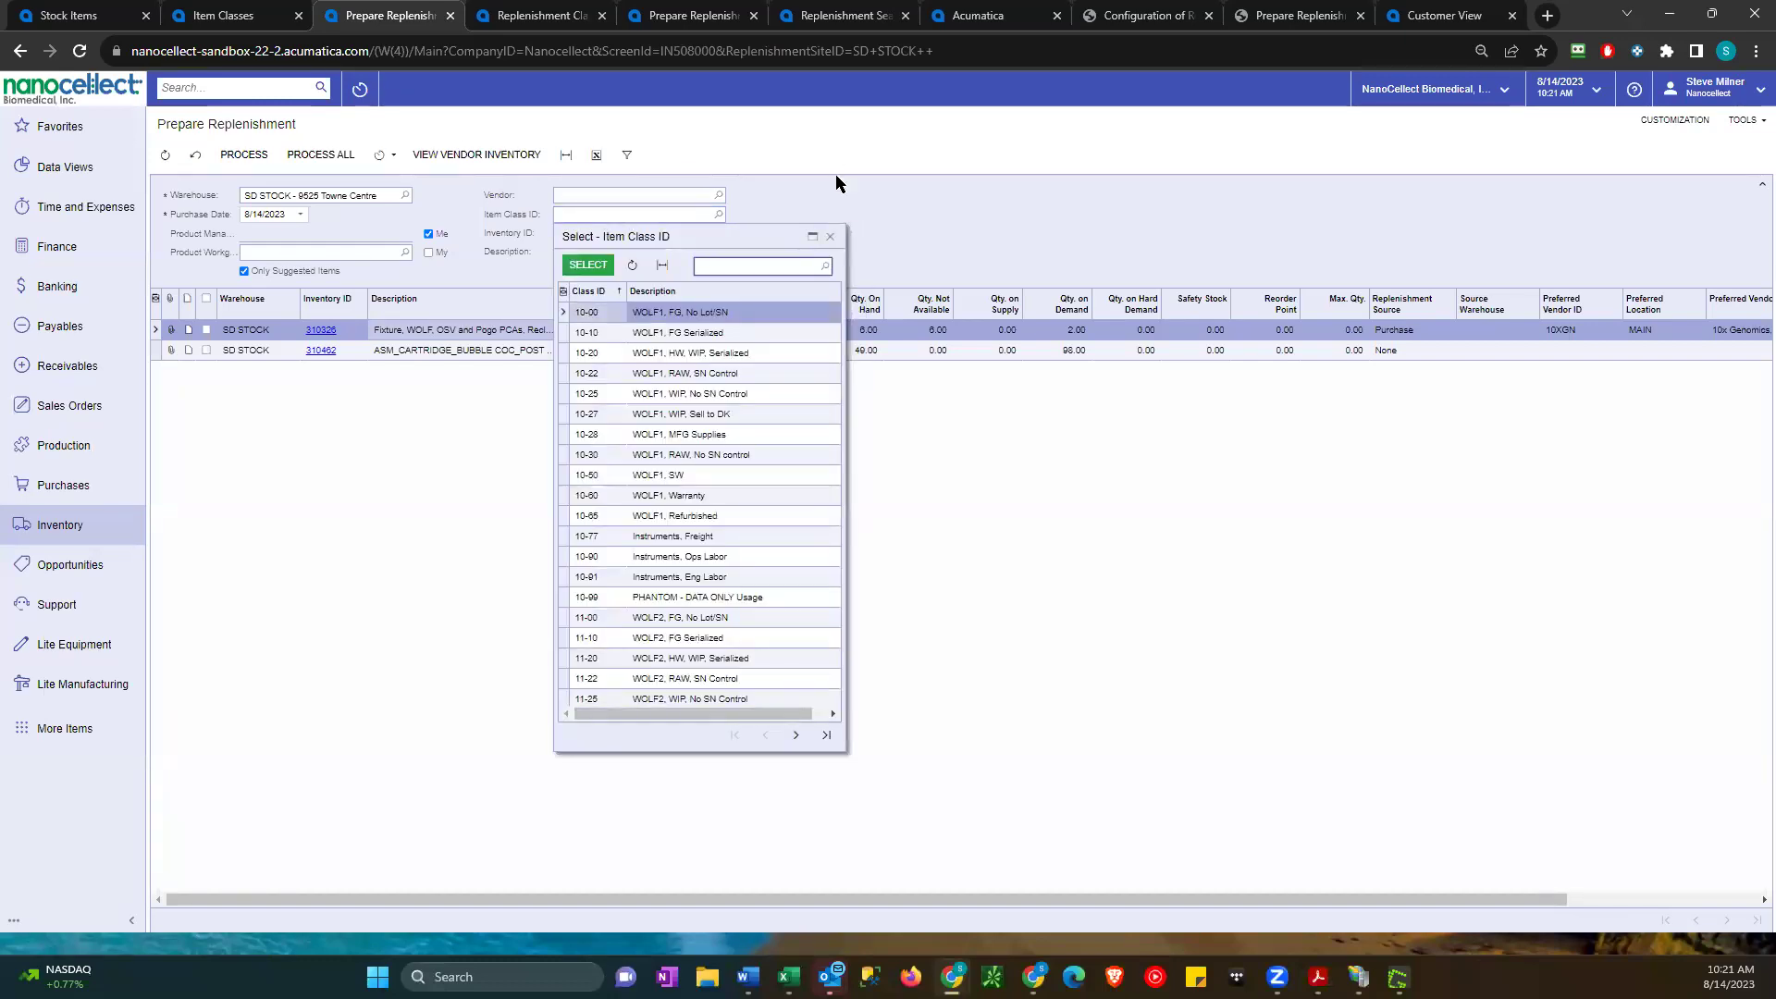
{"action": "left_click", "coordinate": [831, 237]}
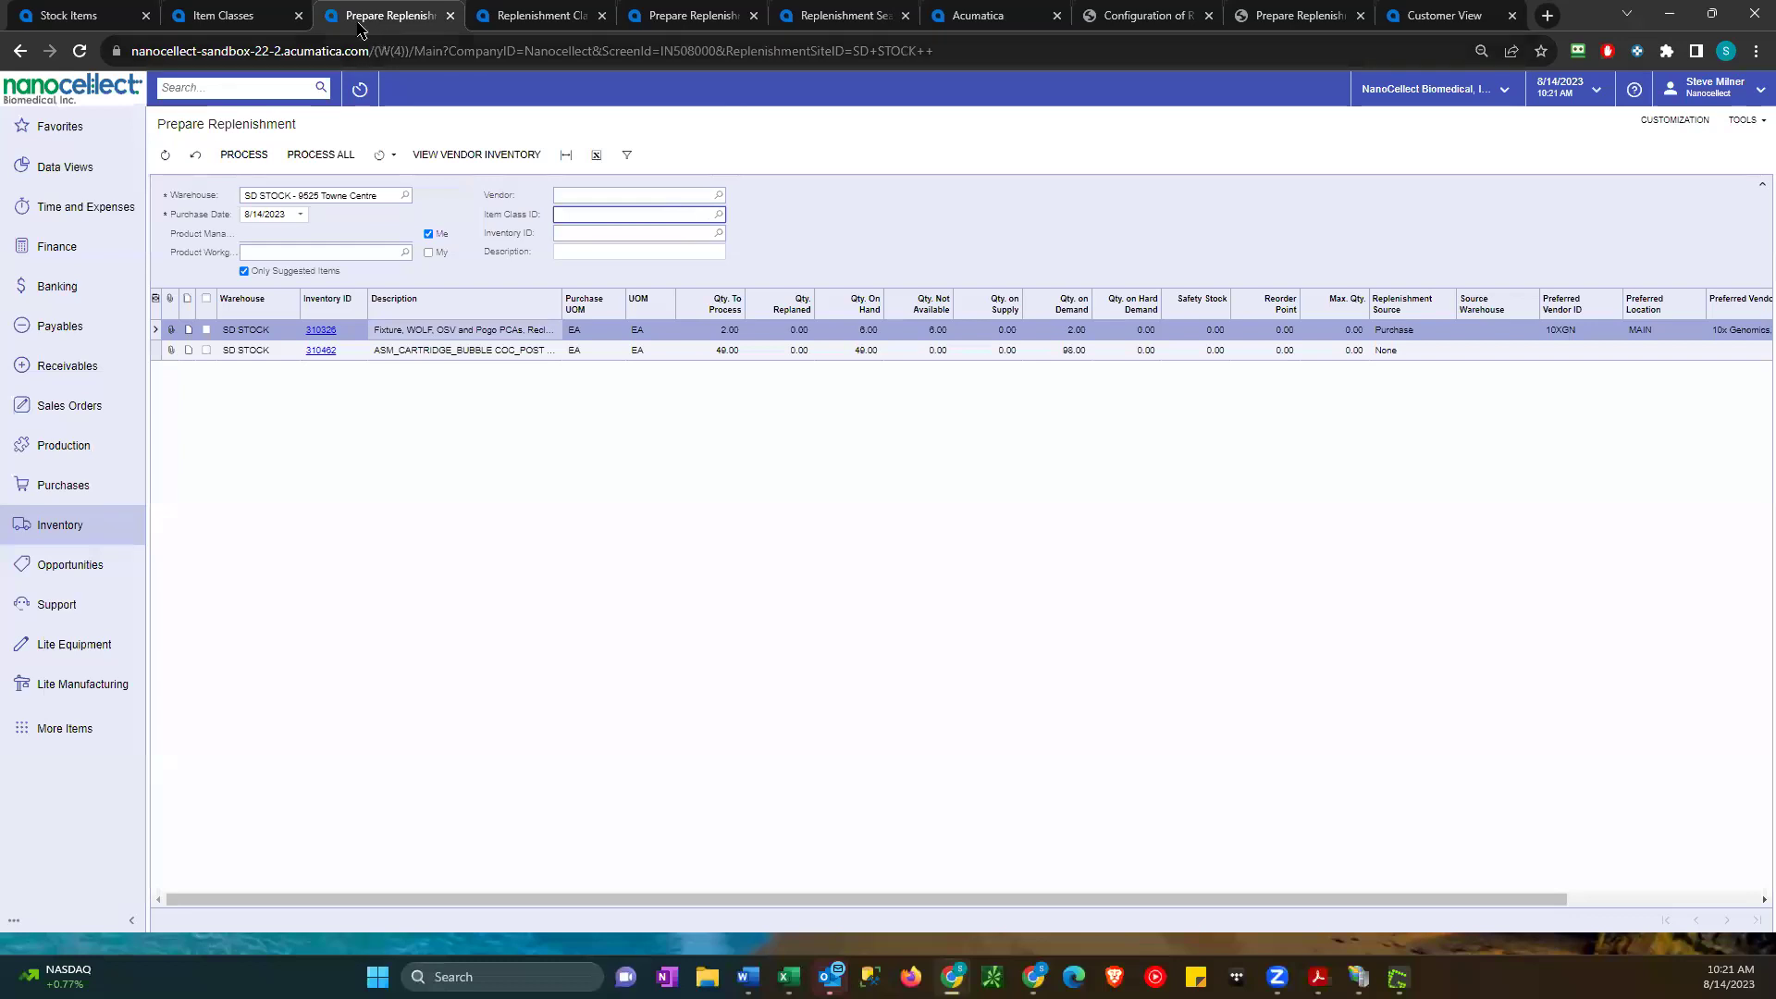
- Review the general, replenishment and restriction group settings of item class 10-00
{"action": "left_click", "coordinate": [239, 15]}
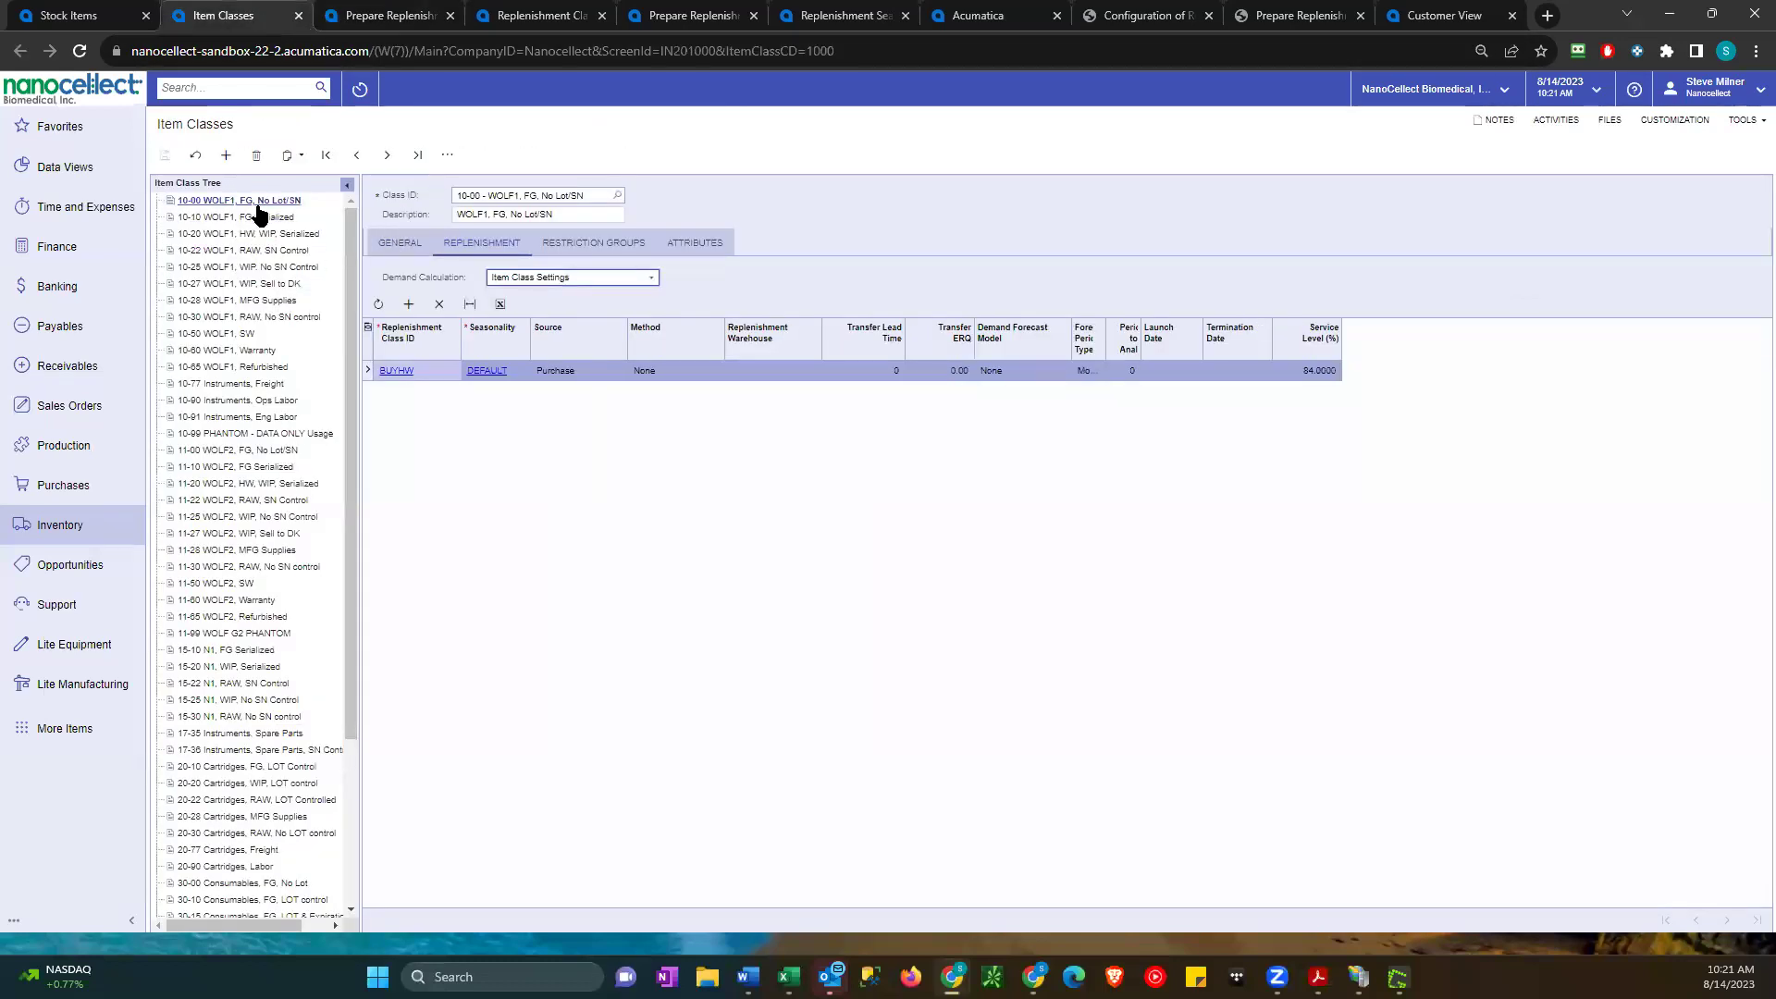
{"action": "left_click", "coordinate": [389, 246]}
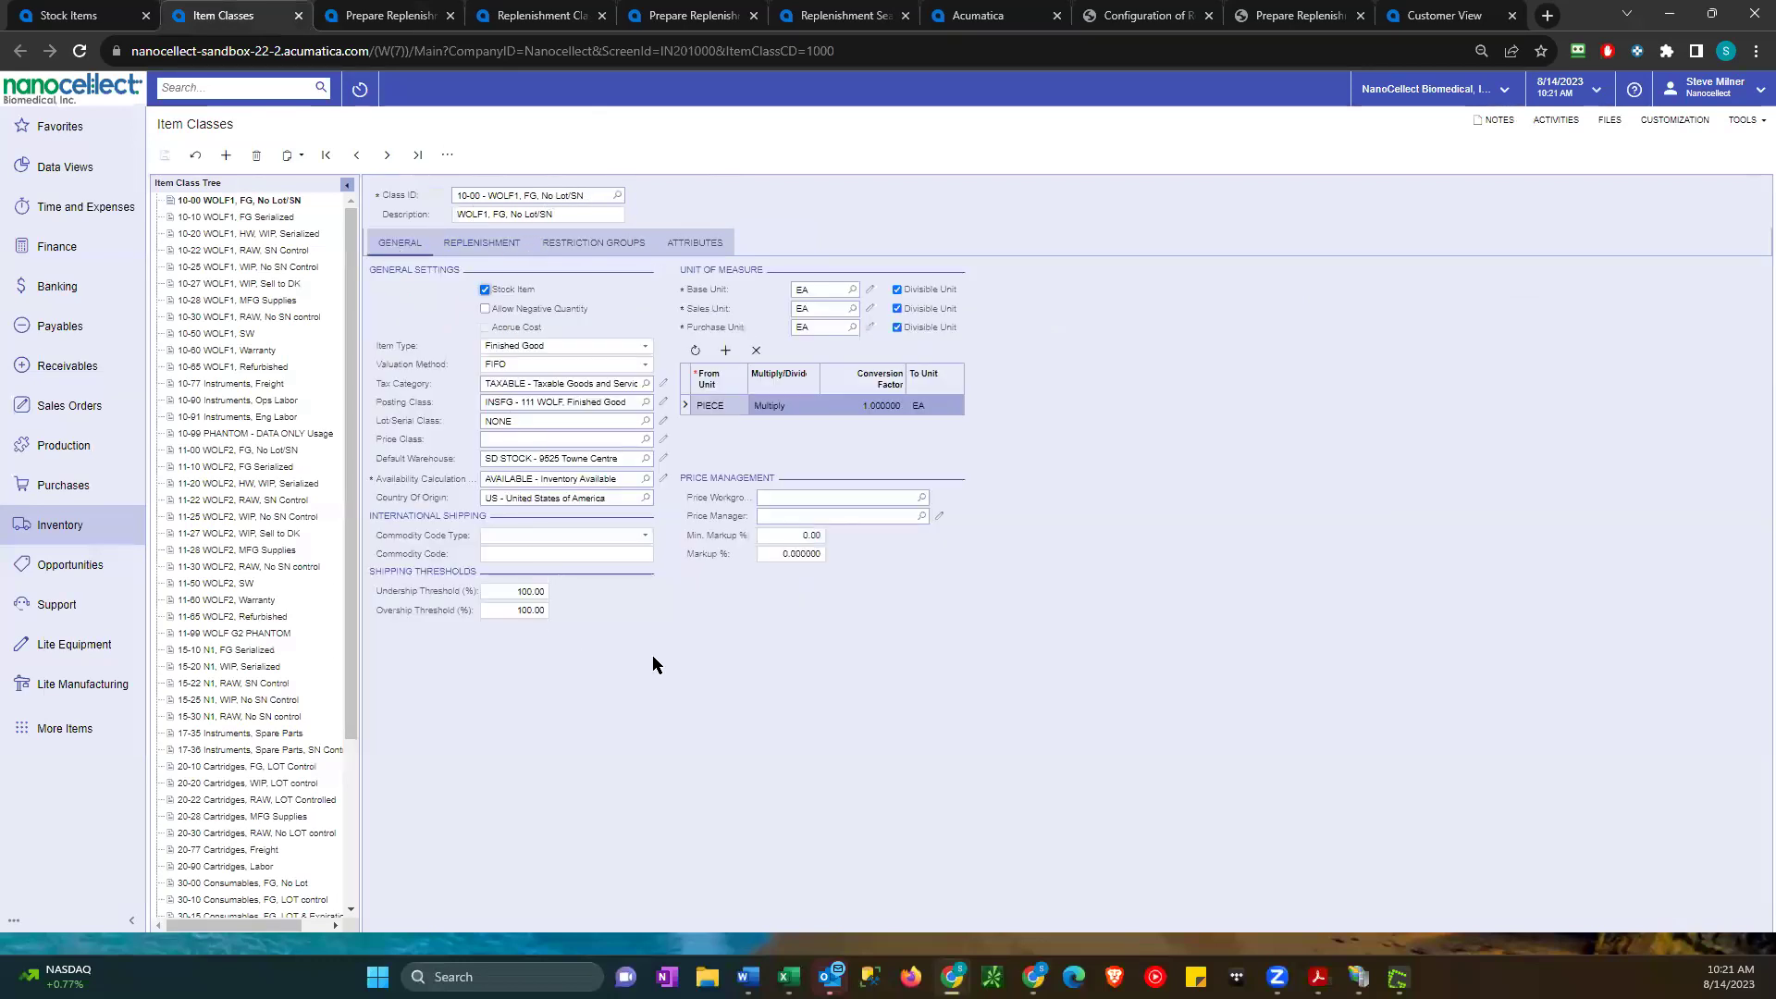
{"action": "left_click", "coordinate": [519, 245]}
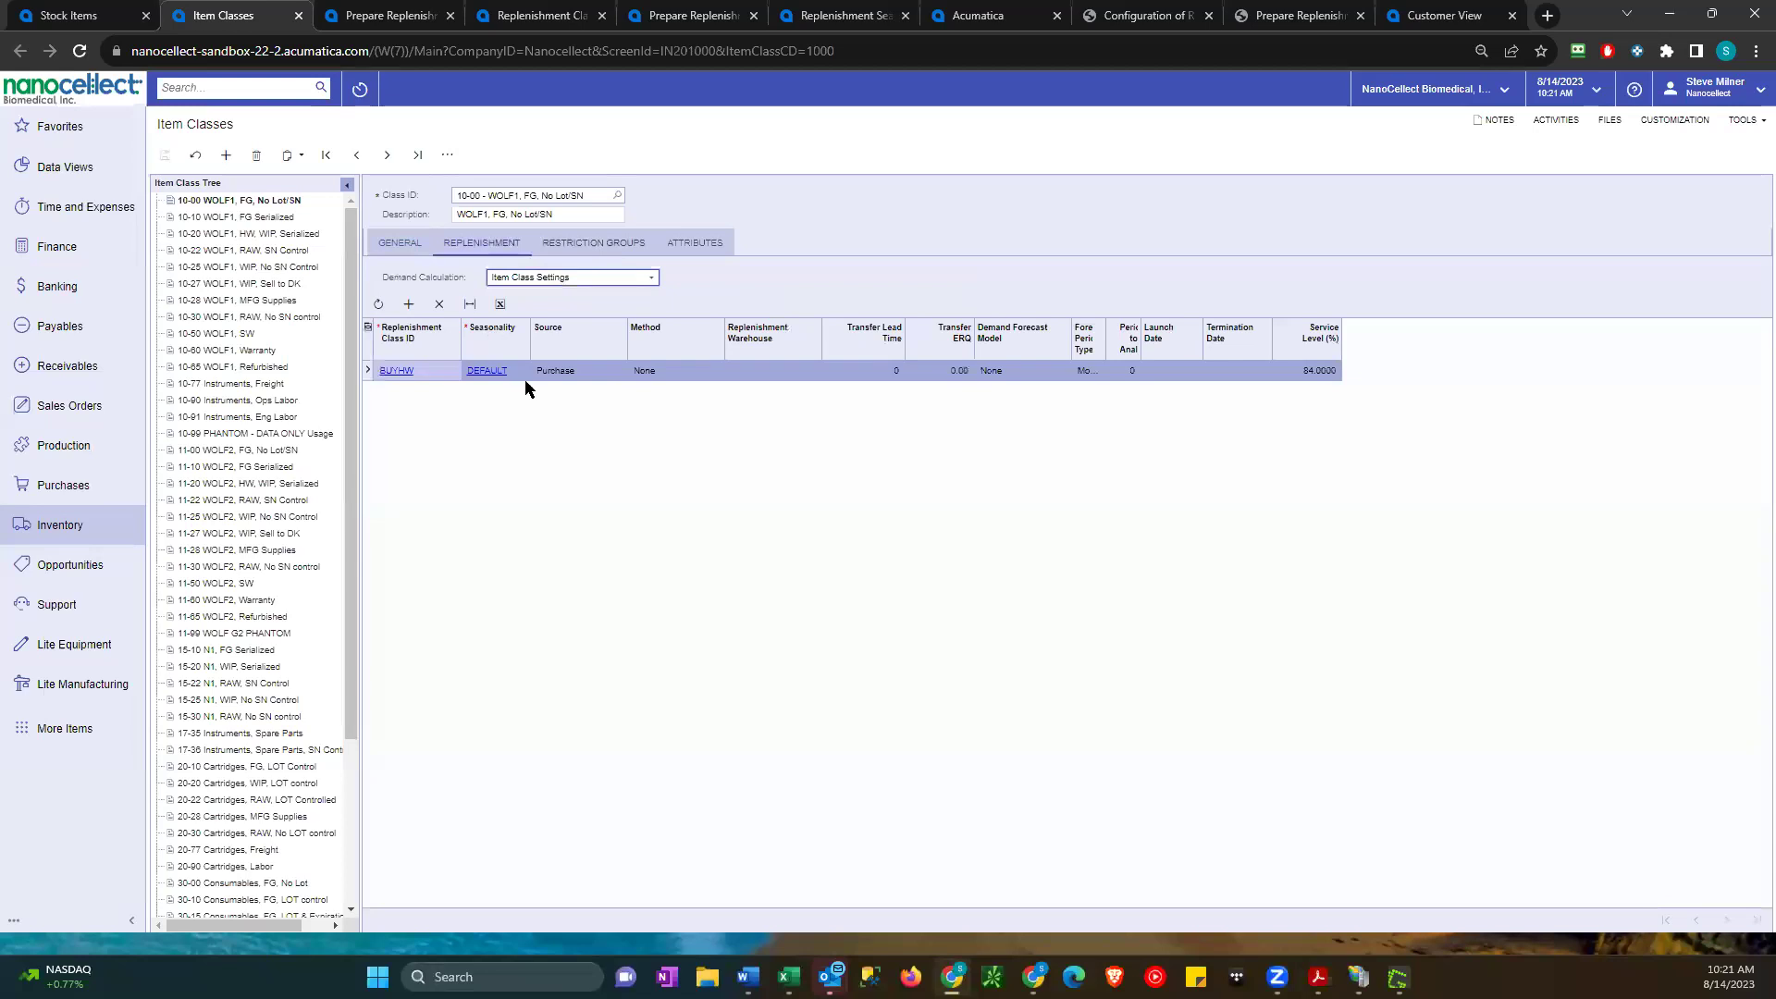
{"action": "left_click", "coordinate": [610, 244]}
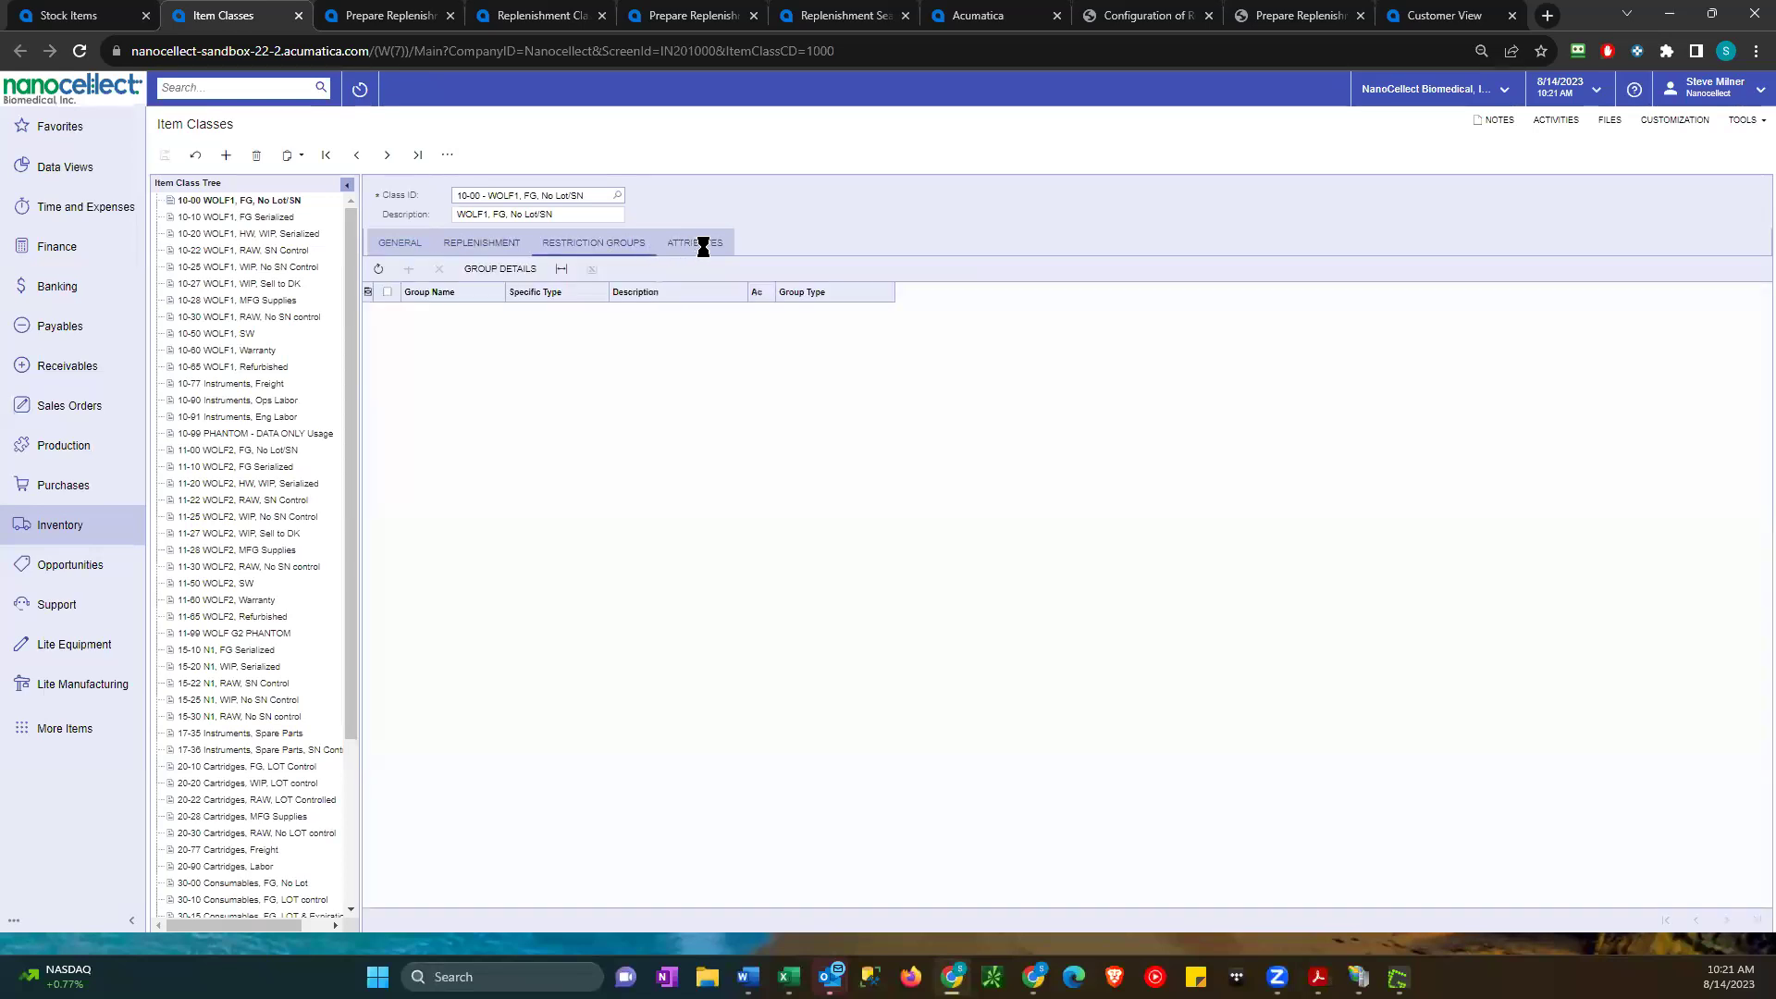
{"action": "left_click", "coordinate": [504, 245]}
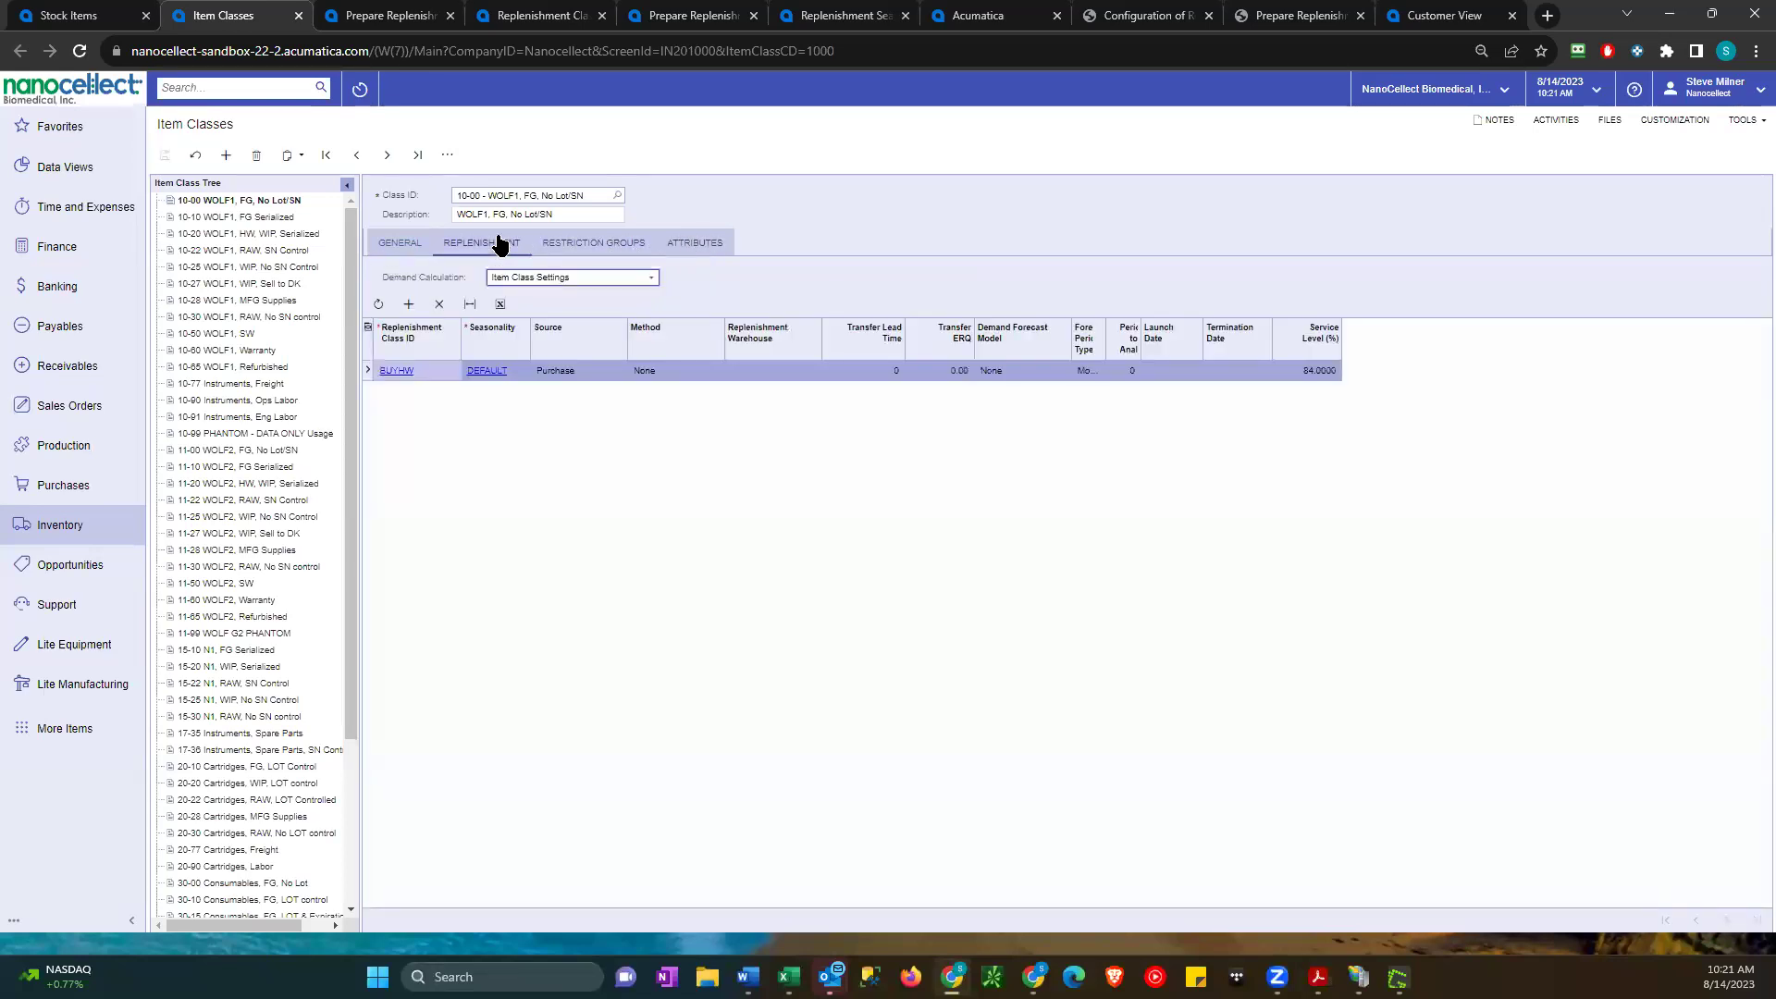
{"action": "left_click", "coordinate": [396, 255]}
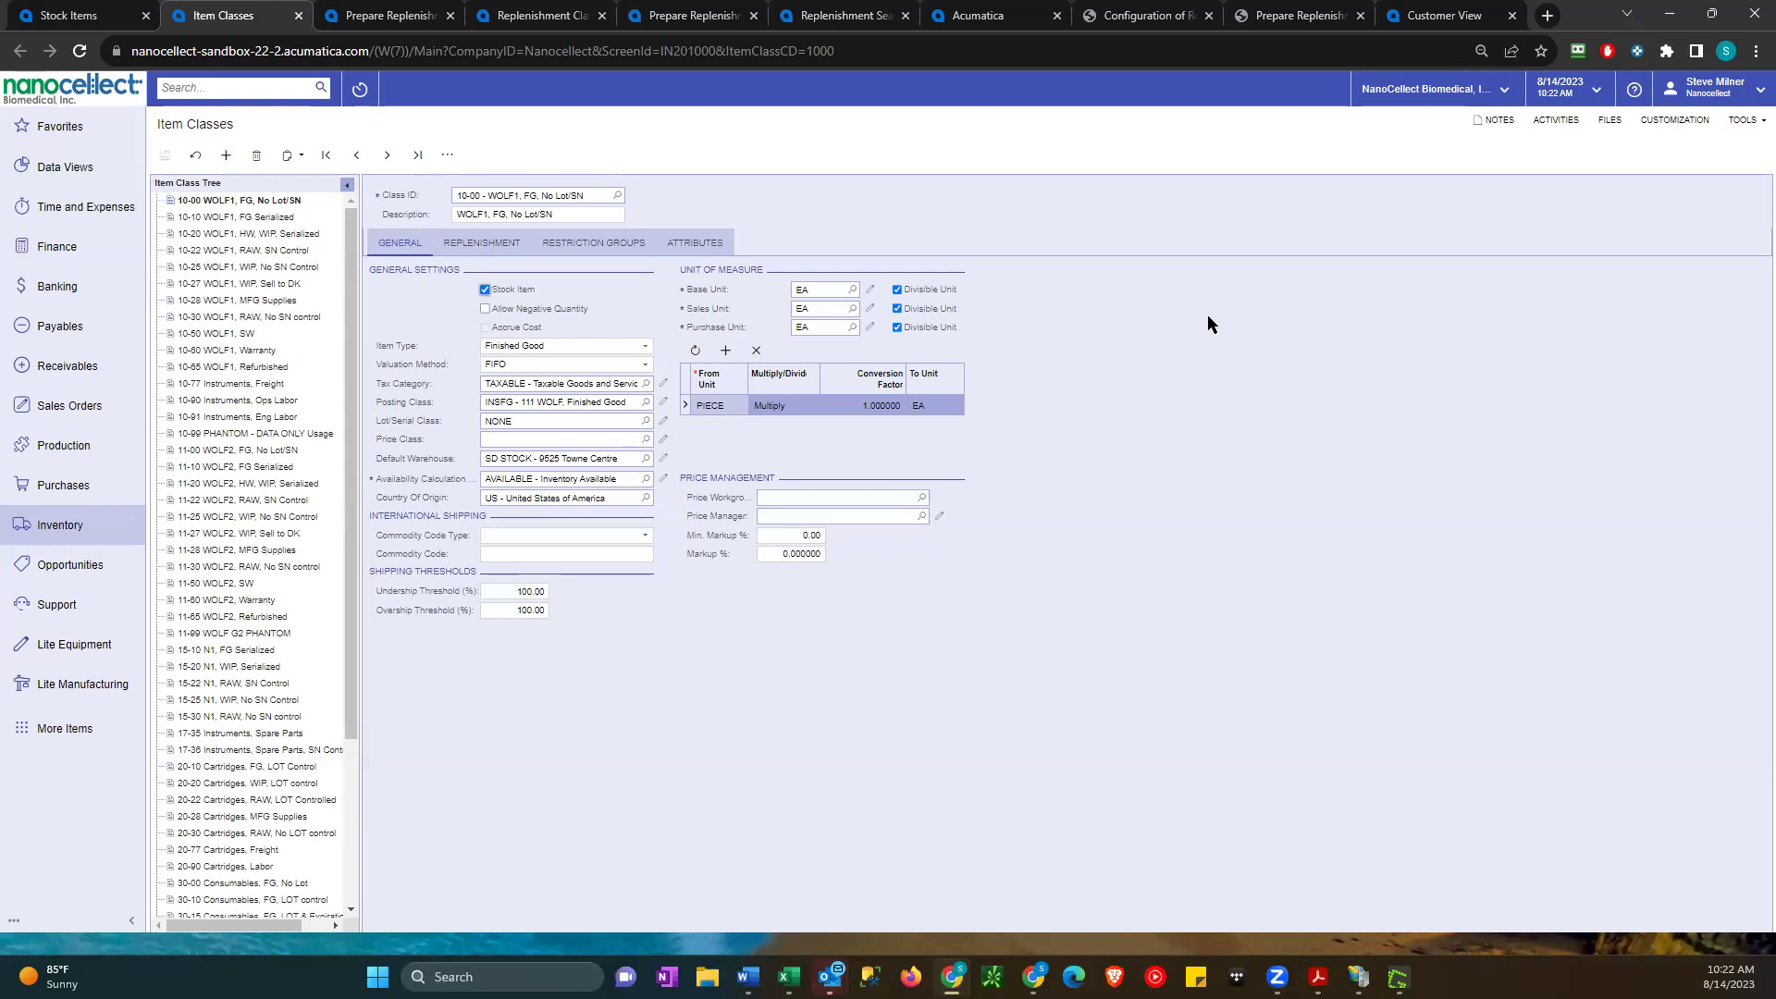
- Switch to the Replenishment Trainins.xlsx workbook in Excel and highlight the descriptions and purposes of all replenishment fields
{"action": "mouse_move", "coordinate": [751, 976]}
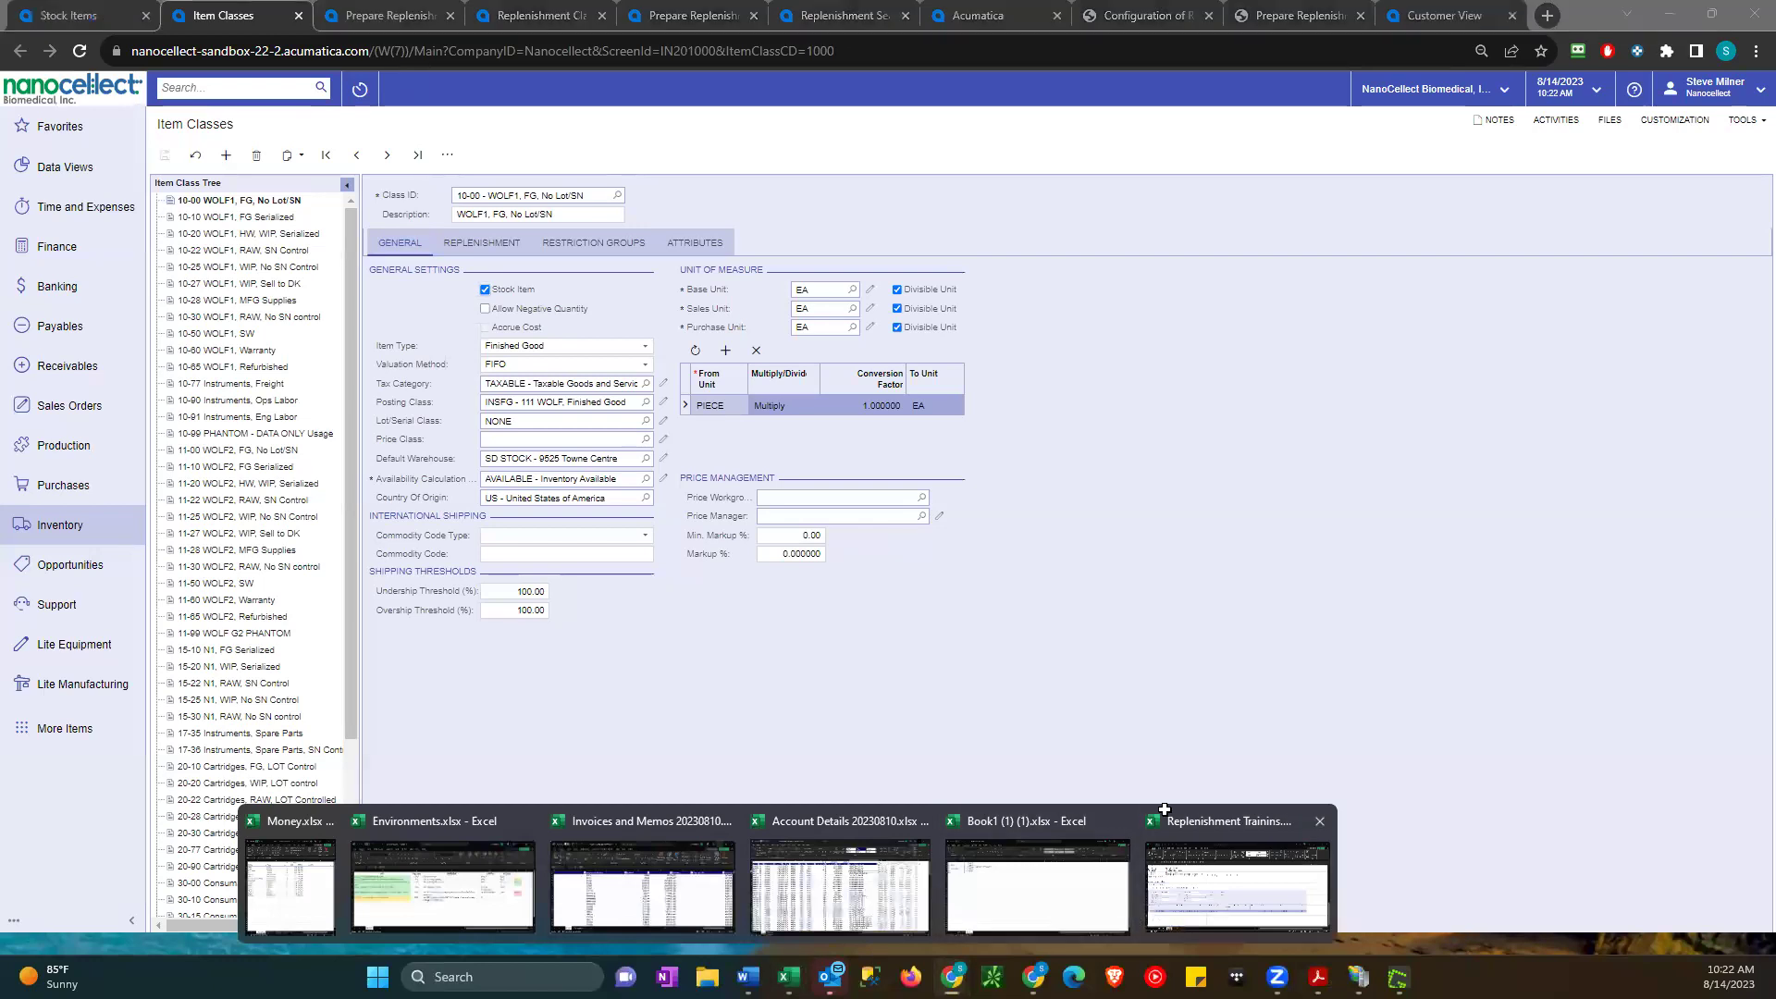
{"action": "left_click", "coordinate": [1165, 812]}
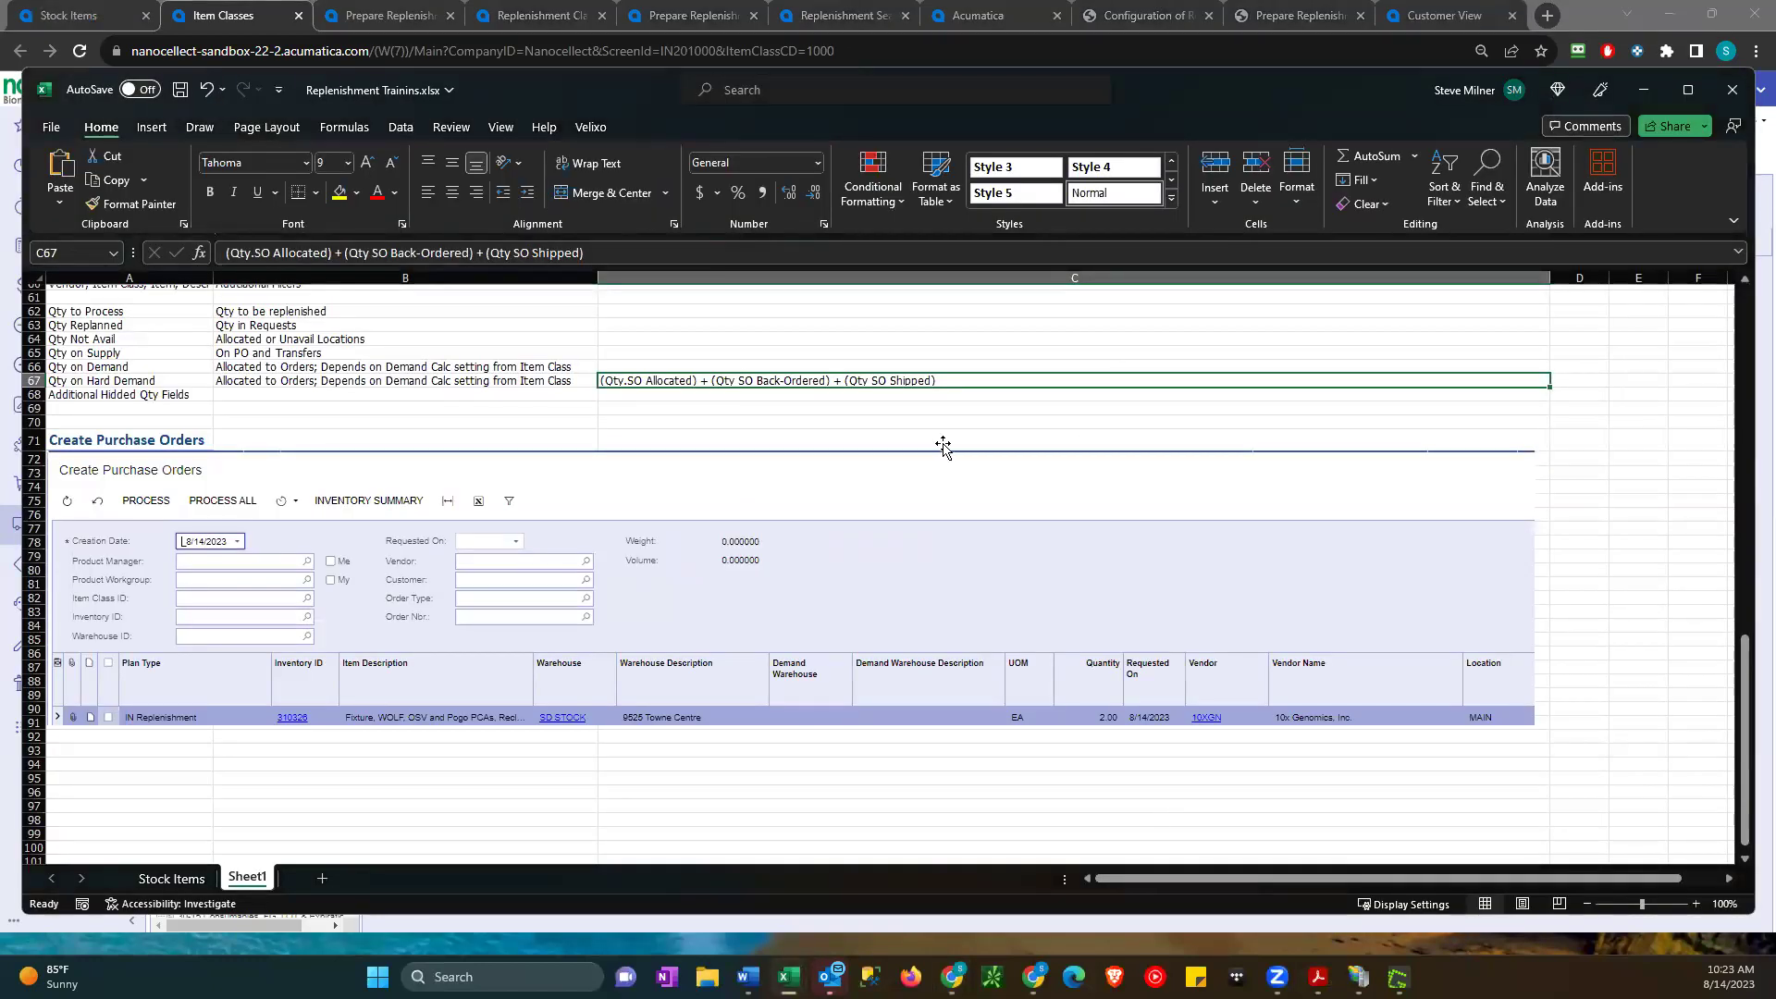
{"action": "scroll", "coordinate": [943, 447], "scroll_direction": "up", "scroll_amount": 20}
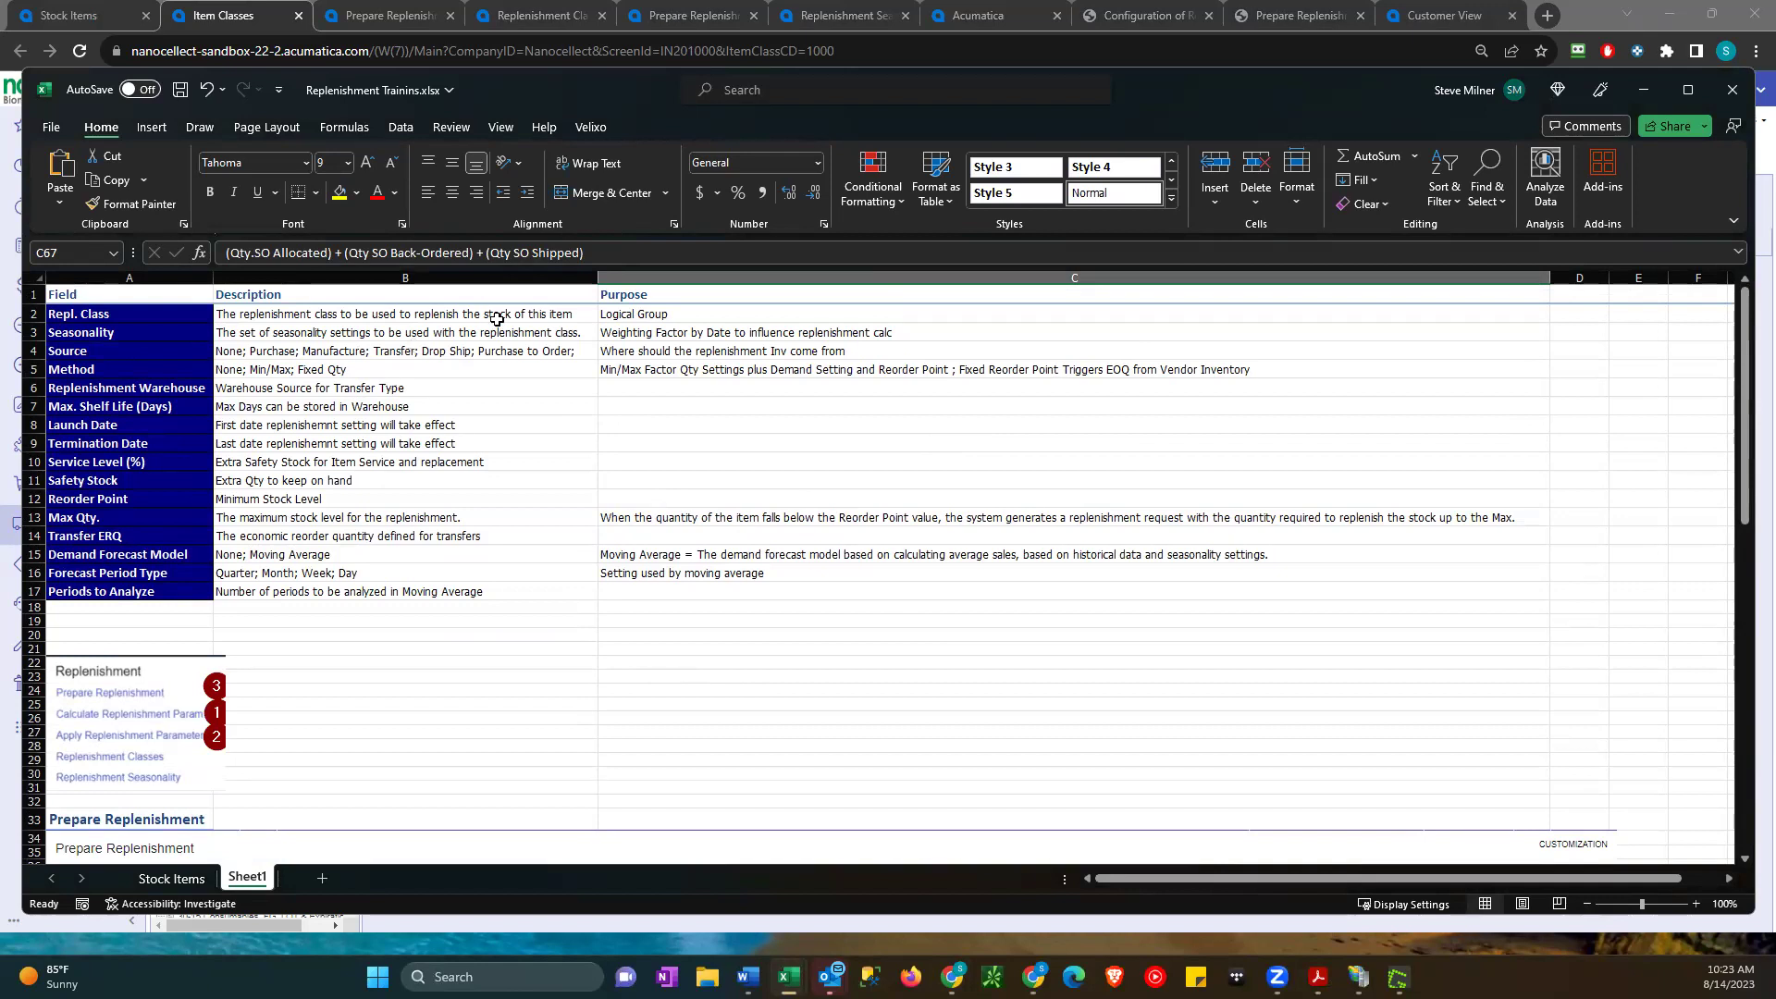
{"action": "left_click_drag", "start_coordinate": [512, 318], "coordinate": [754, 602]}
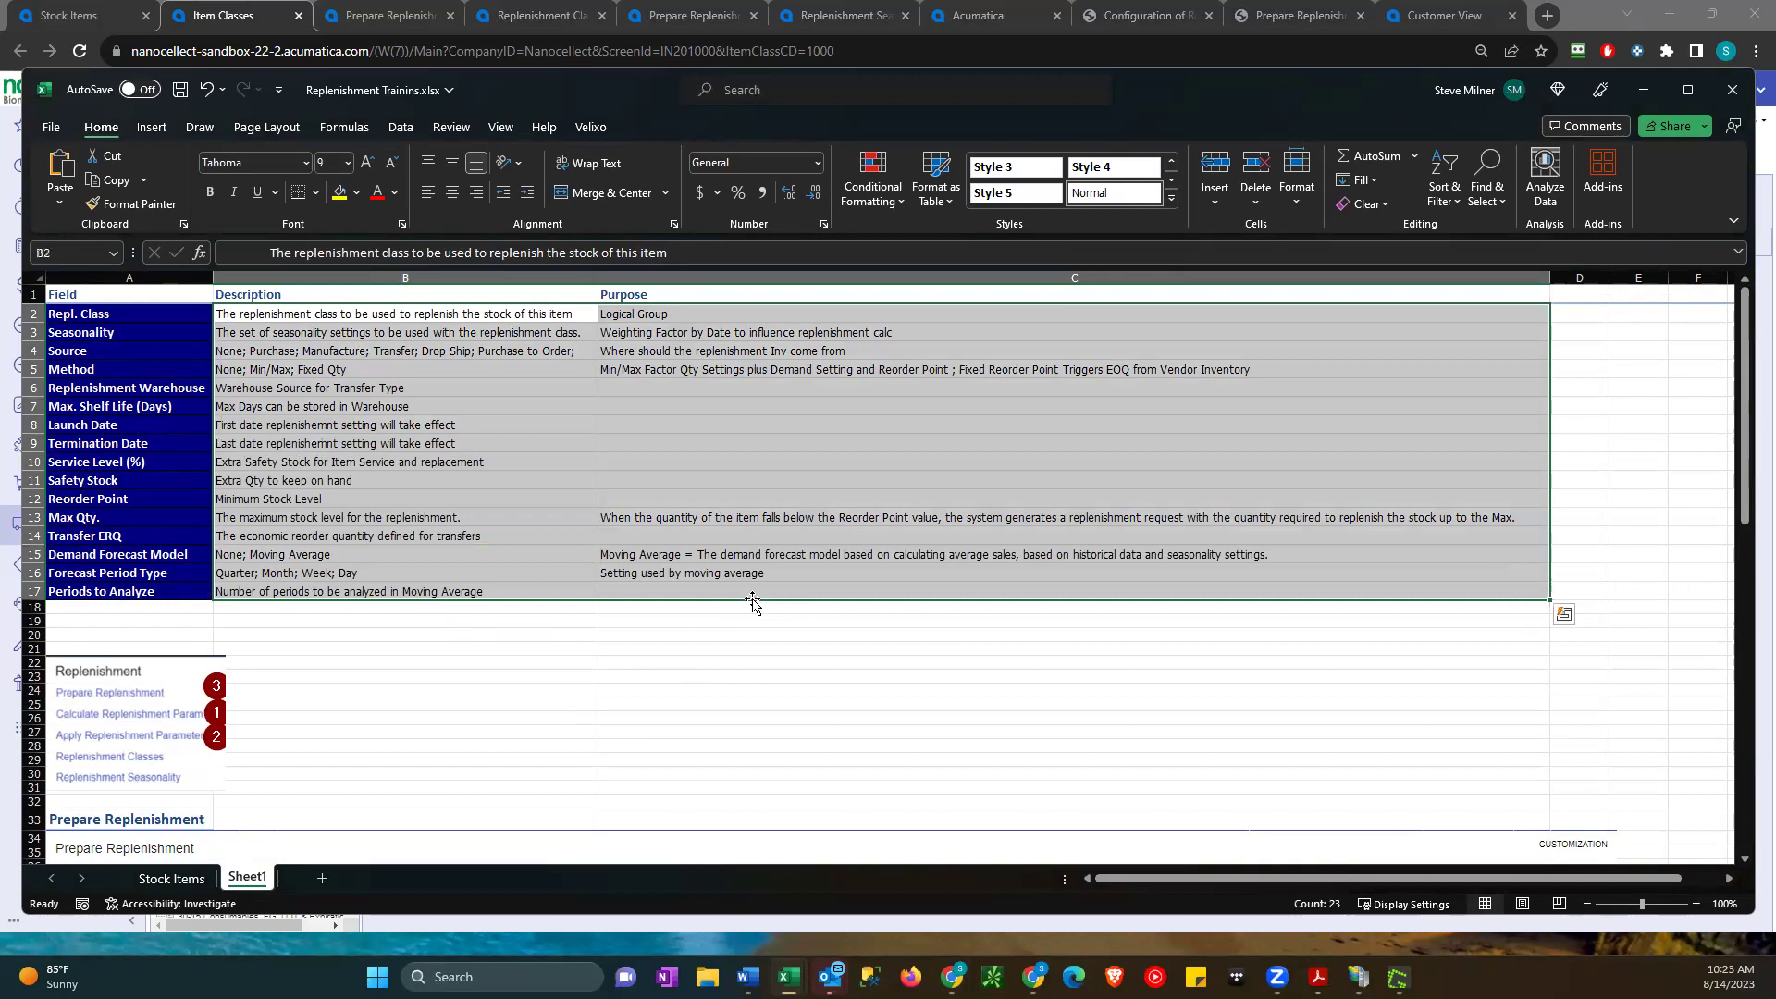
- Look over the Demand Forecast Model help page in the browser and return to the Excel training workbook
{"action": "left_click", "coordinate": [1158, 13]}
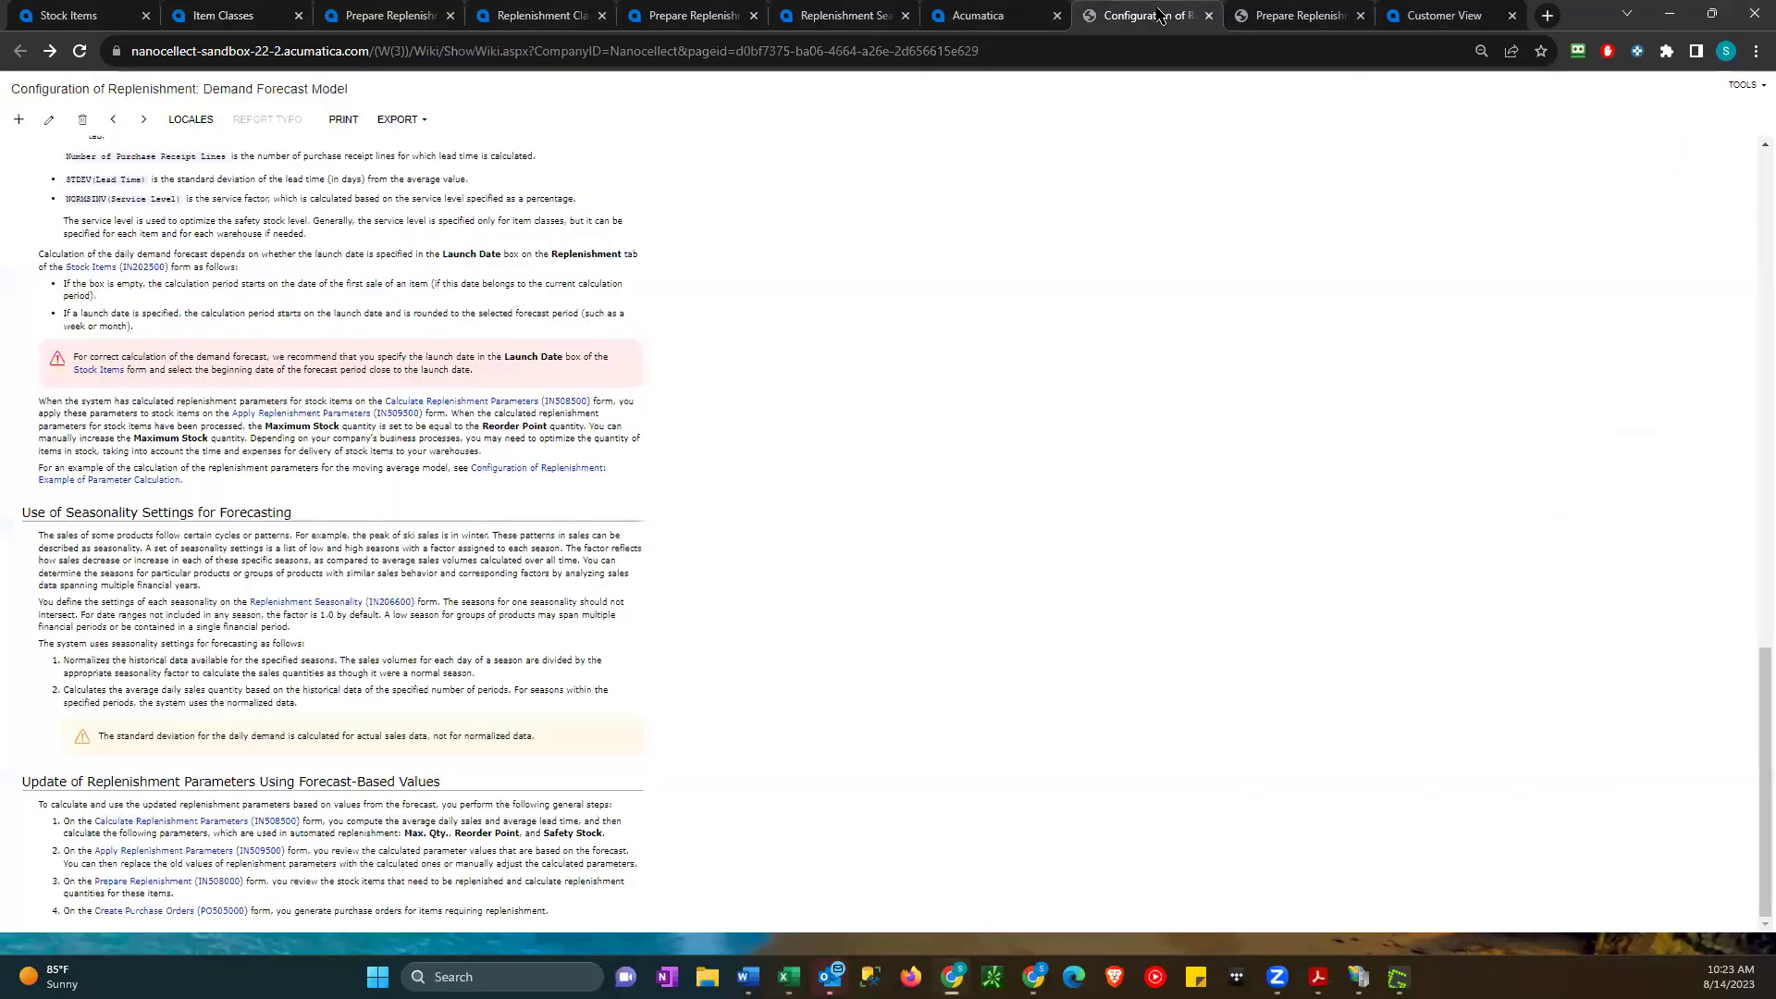
{"action": "scroll", "coordinate": [706, 368], "scroll_direction": "up", "scroll_amount": 20}
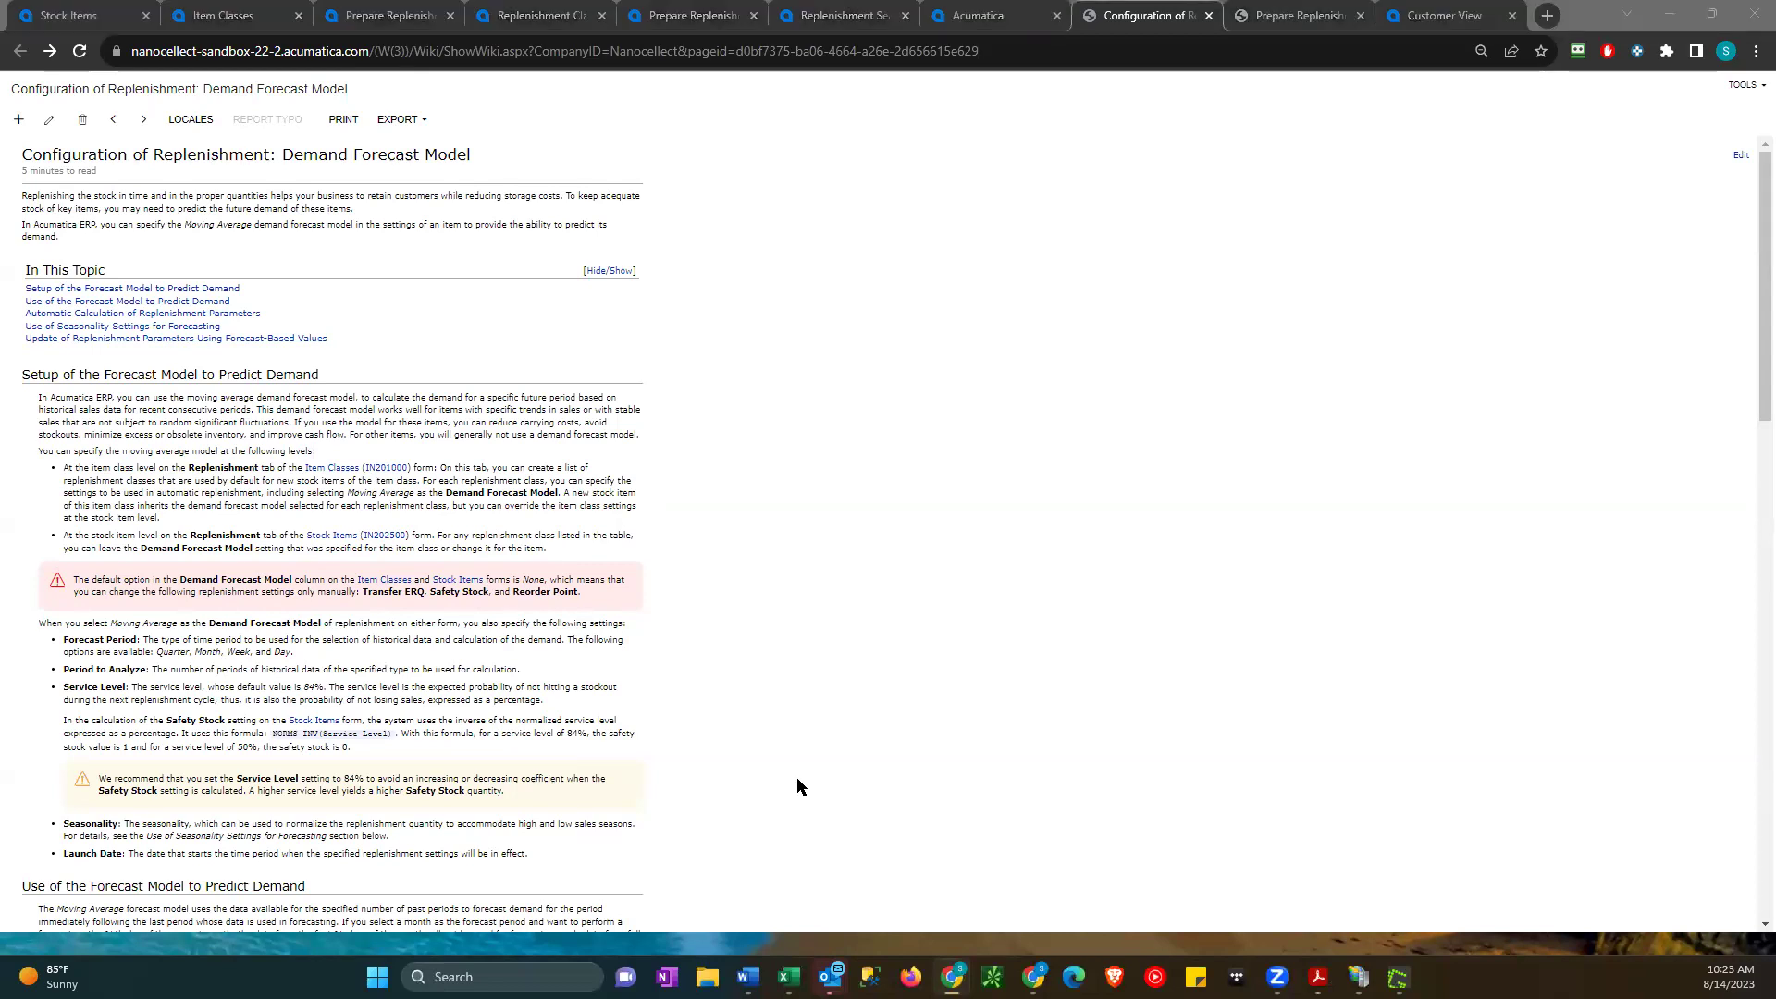
{"action": "key", "text": "alt+Tab"}
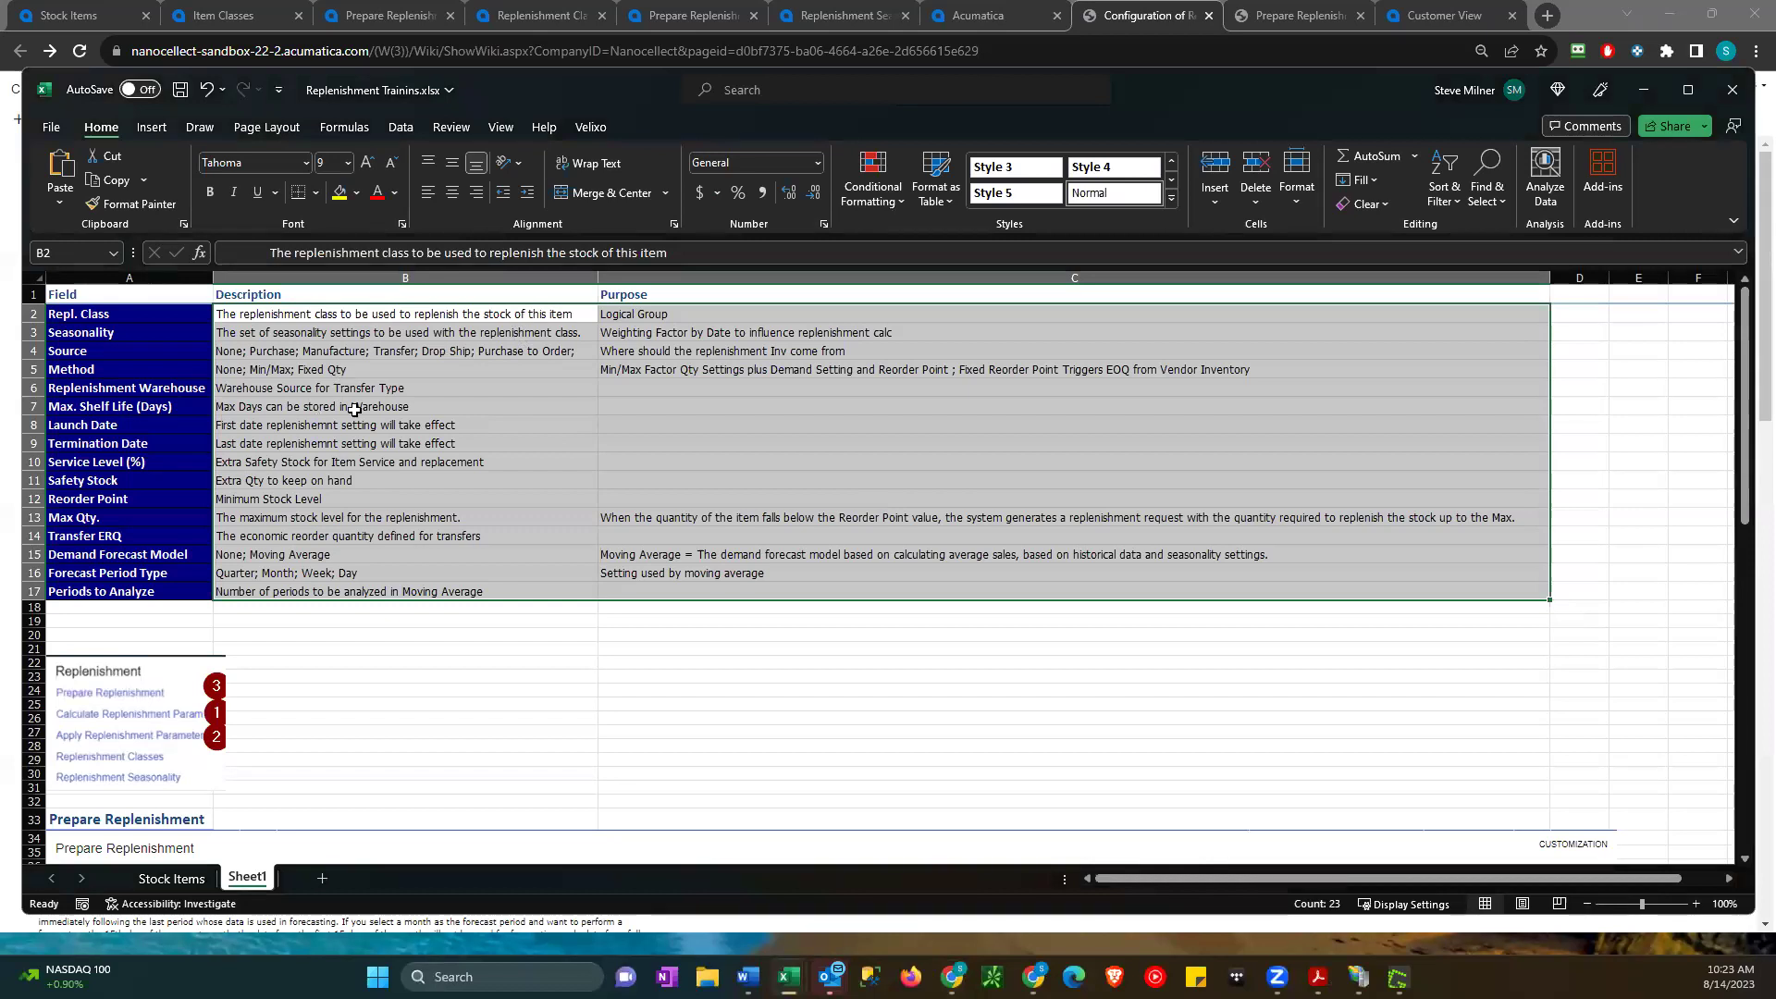
- Review the training sheet from the replenishment field descriptions through the Prepare Replenishment filter and quantity notes
{"action": "left_click_drag", "start_coordinate": [375, 393], "coordinate": [398, 518]}
{"action": "left_click", "coordinate": [778, 467]}
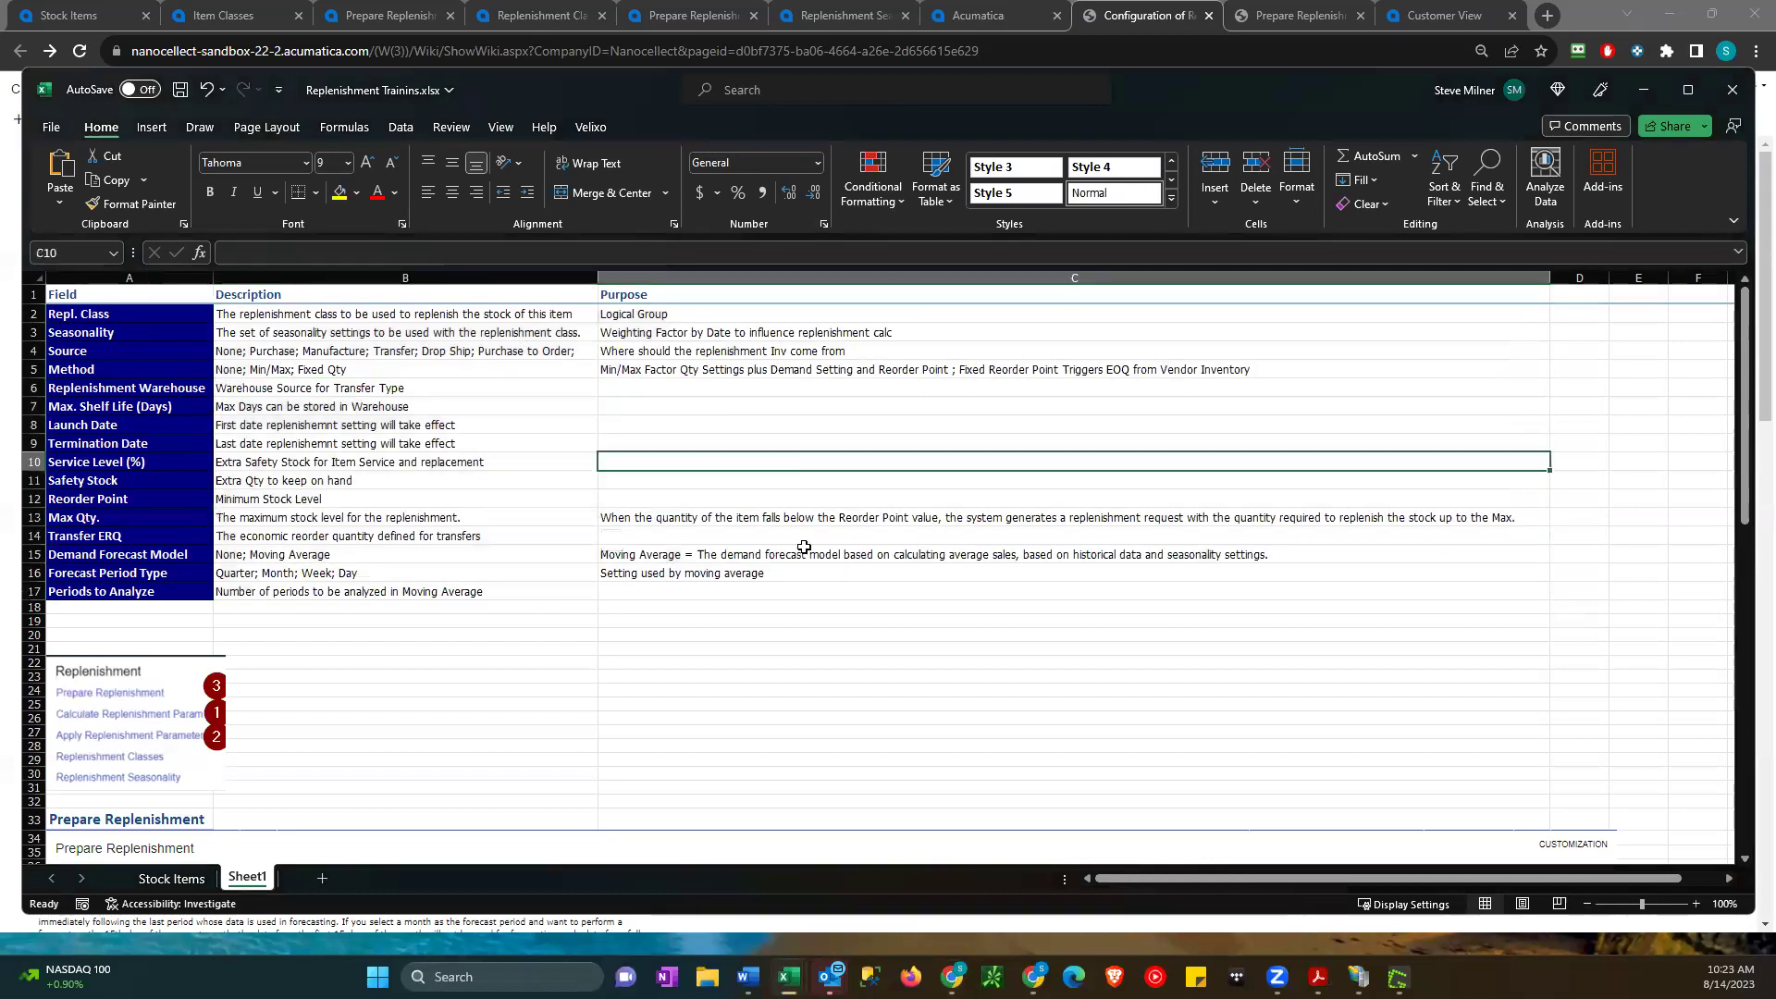
{"action": "left_click", "coordinate": [946, 621]}
{"action": "scroll", "coordinate": [463, 714], "scroll_direction": "down", "scroll_amount": 1}
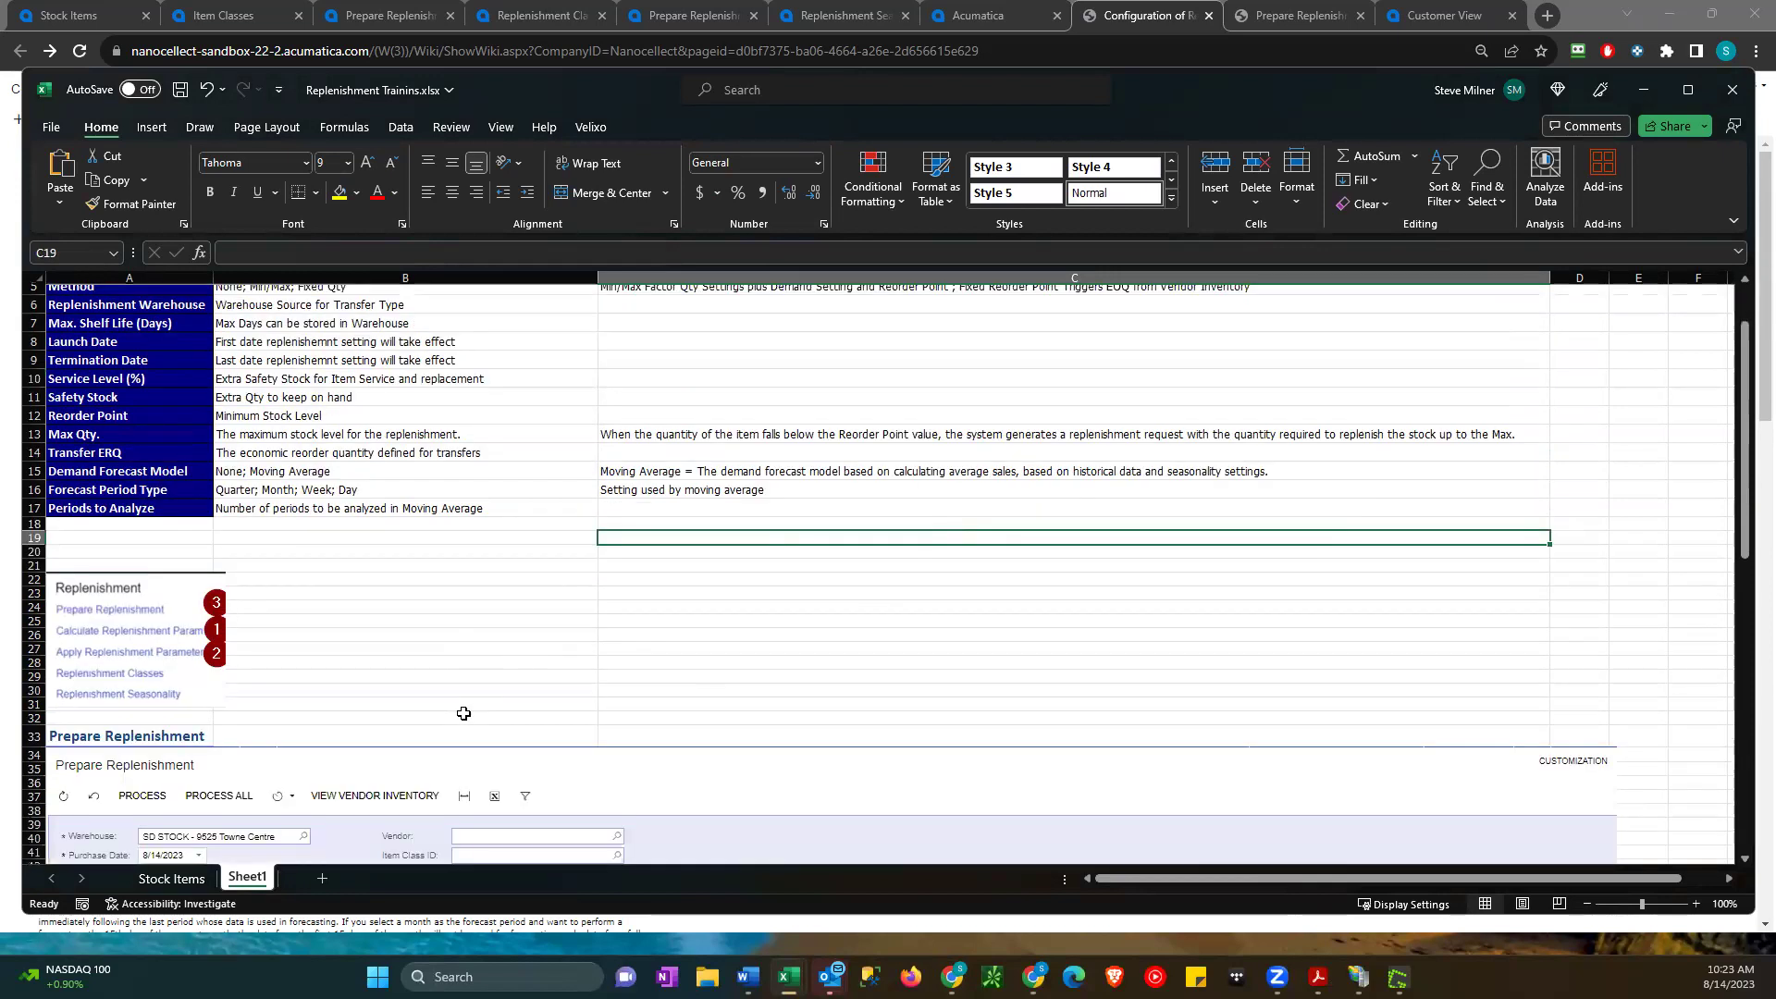
{"action": "scroll", "coordinate": [464, 713], "scroll_direction": "down", "scroll_amount": 1}
{"action": "scroll", "coordinate": [463, 713], "scroll_direction": "down", "scroll_amount": 2}
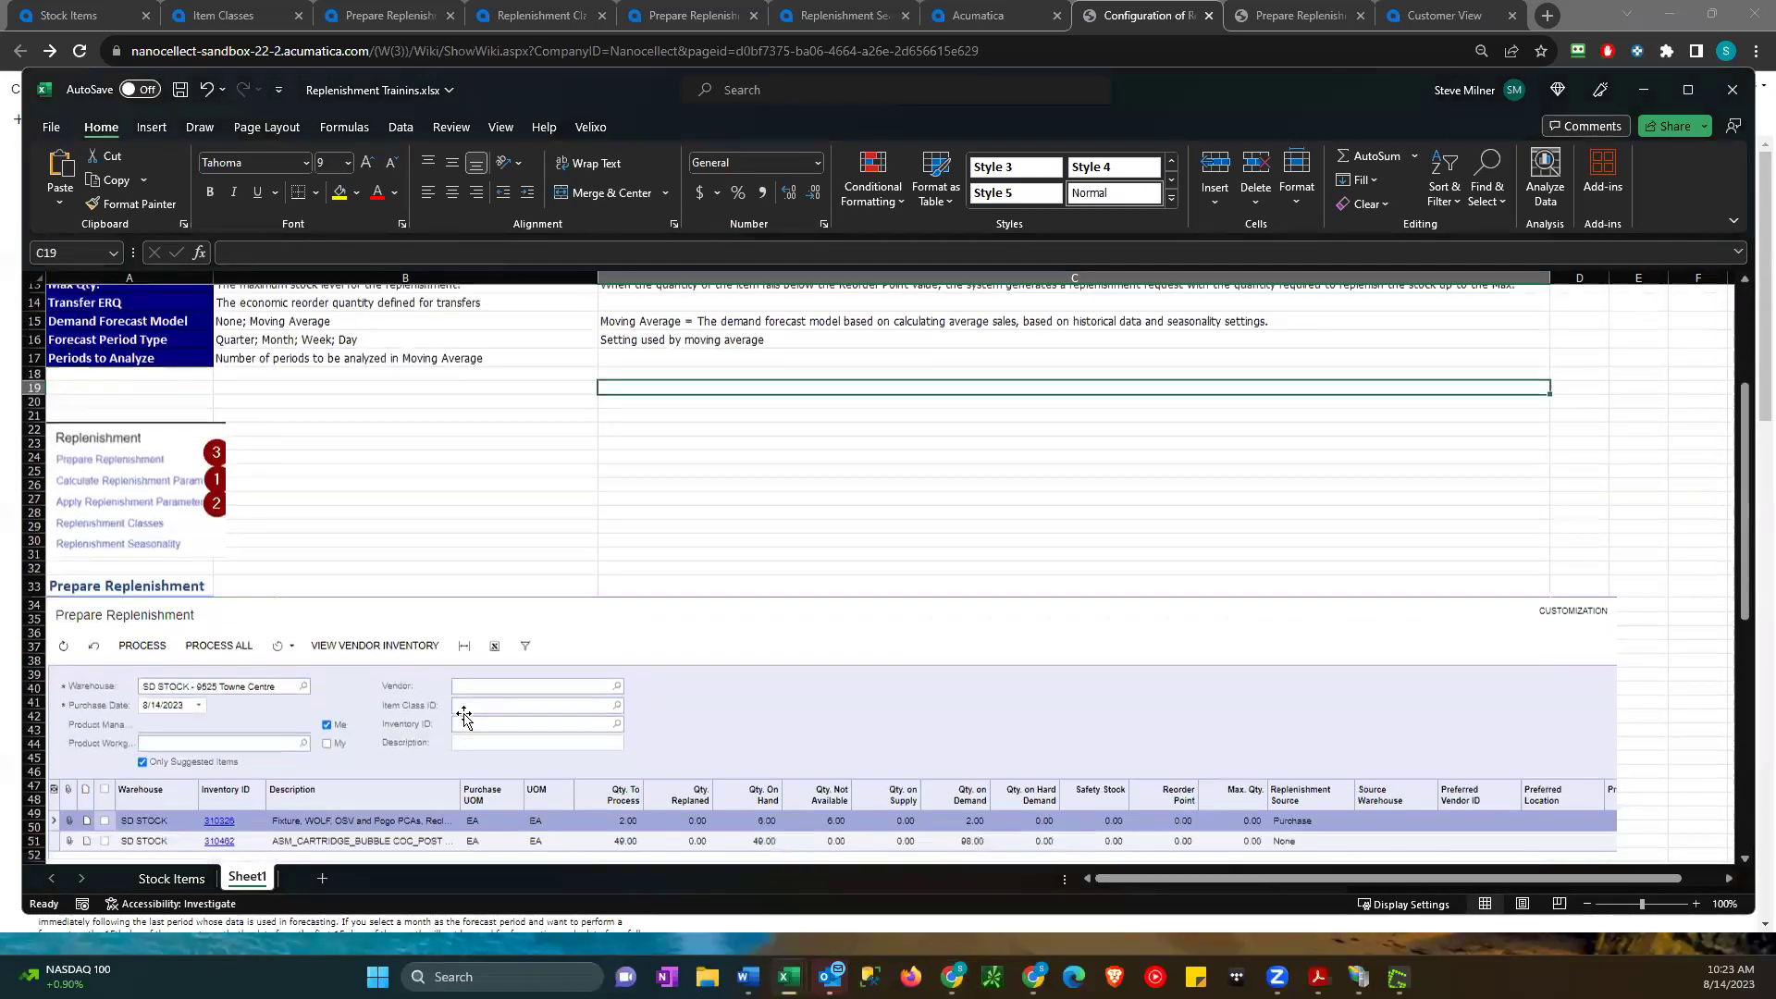
{"action": "scroll", "coordinate": [463, 713], "scroll_direction": "down", "scroll_amount": 6}
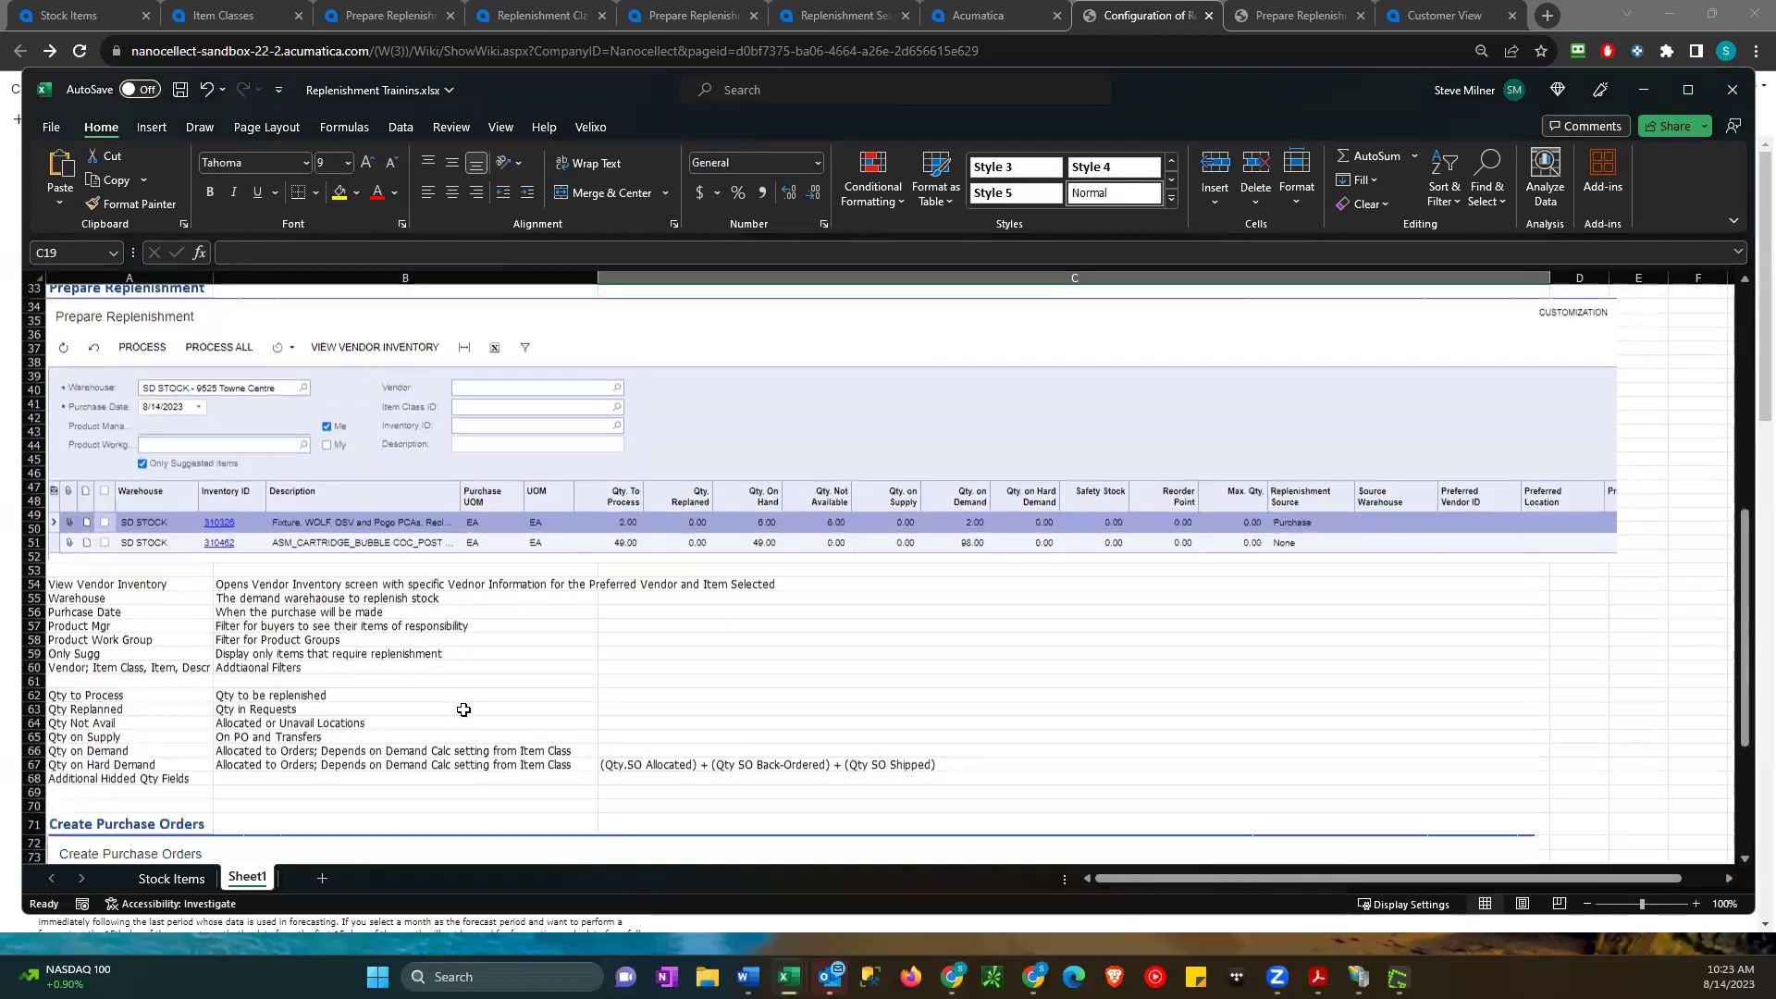
{"action": "scroll", "coordinate": [463, 709], "scroll_direction": "down", "scroll_amount": 1}
{"action": "scroll", "coordinate": [464, 709], "scroll_direction": "up", "scroll_amount": 12}
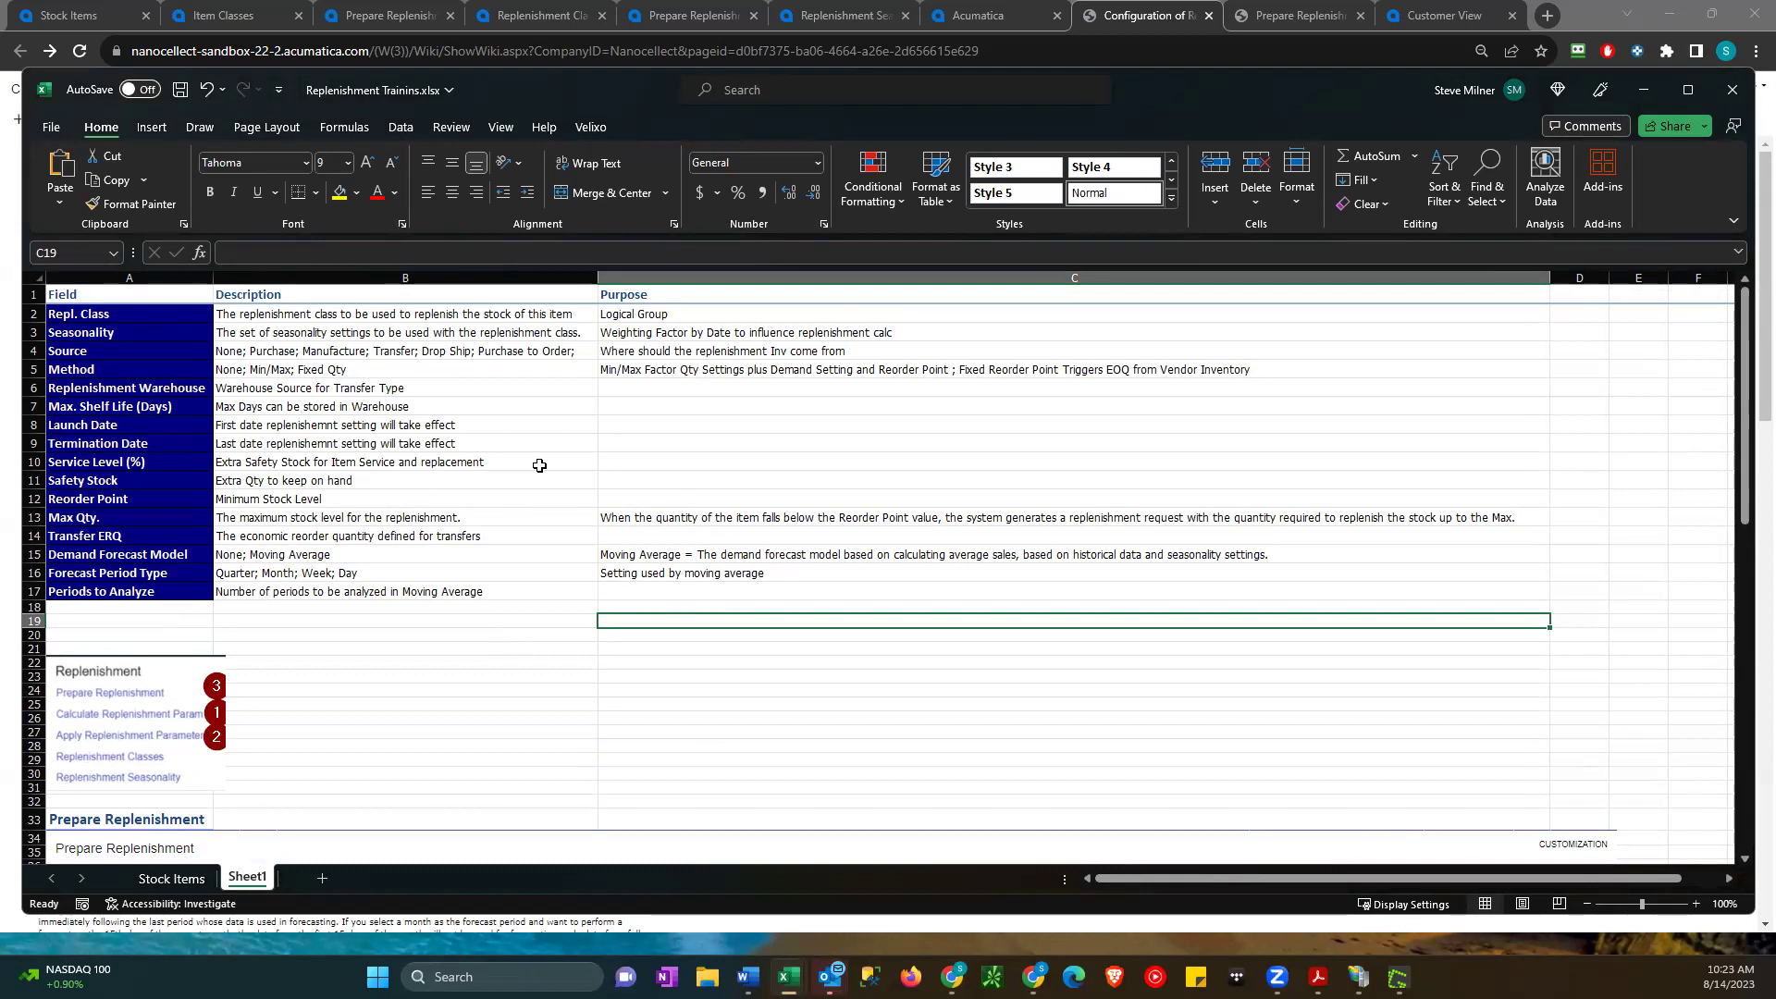
- Examine the sheet's explanations of Demand Forecast Model, Forecast Period Type and Periods to Analyze
{"action": "left_click", "coordinate": [376, 558]}
{"action": "left_click_drag", "start_coordinate": [177, 558], "coordinate": [717, 556]}
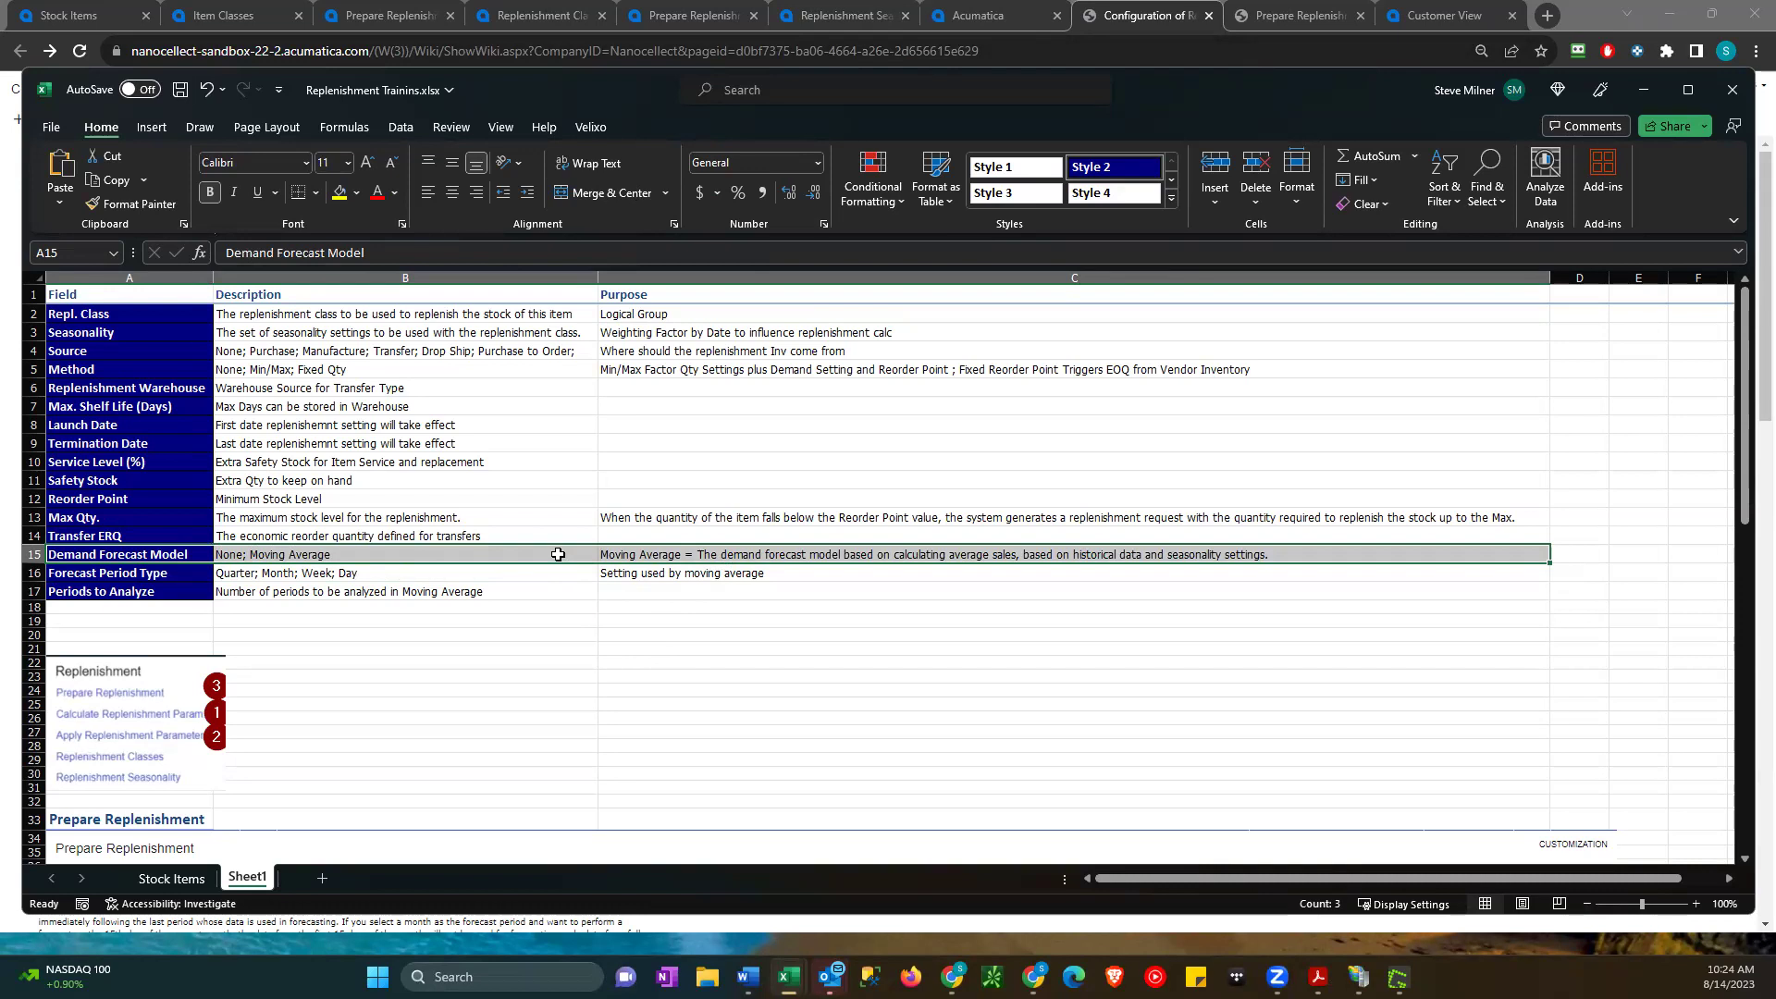
{"action": "left_click_drag", "start_coordinate": [274, 411], "coordinate": [278, 518]}
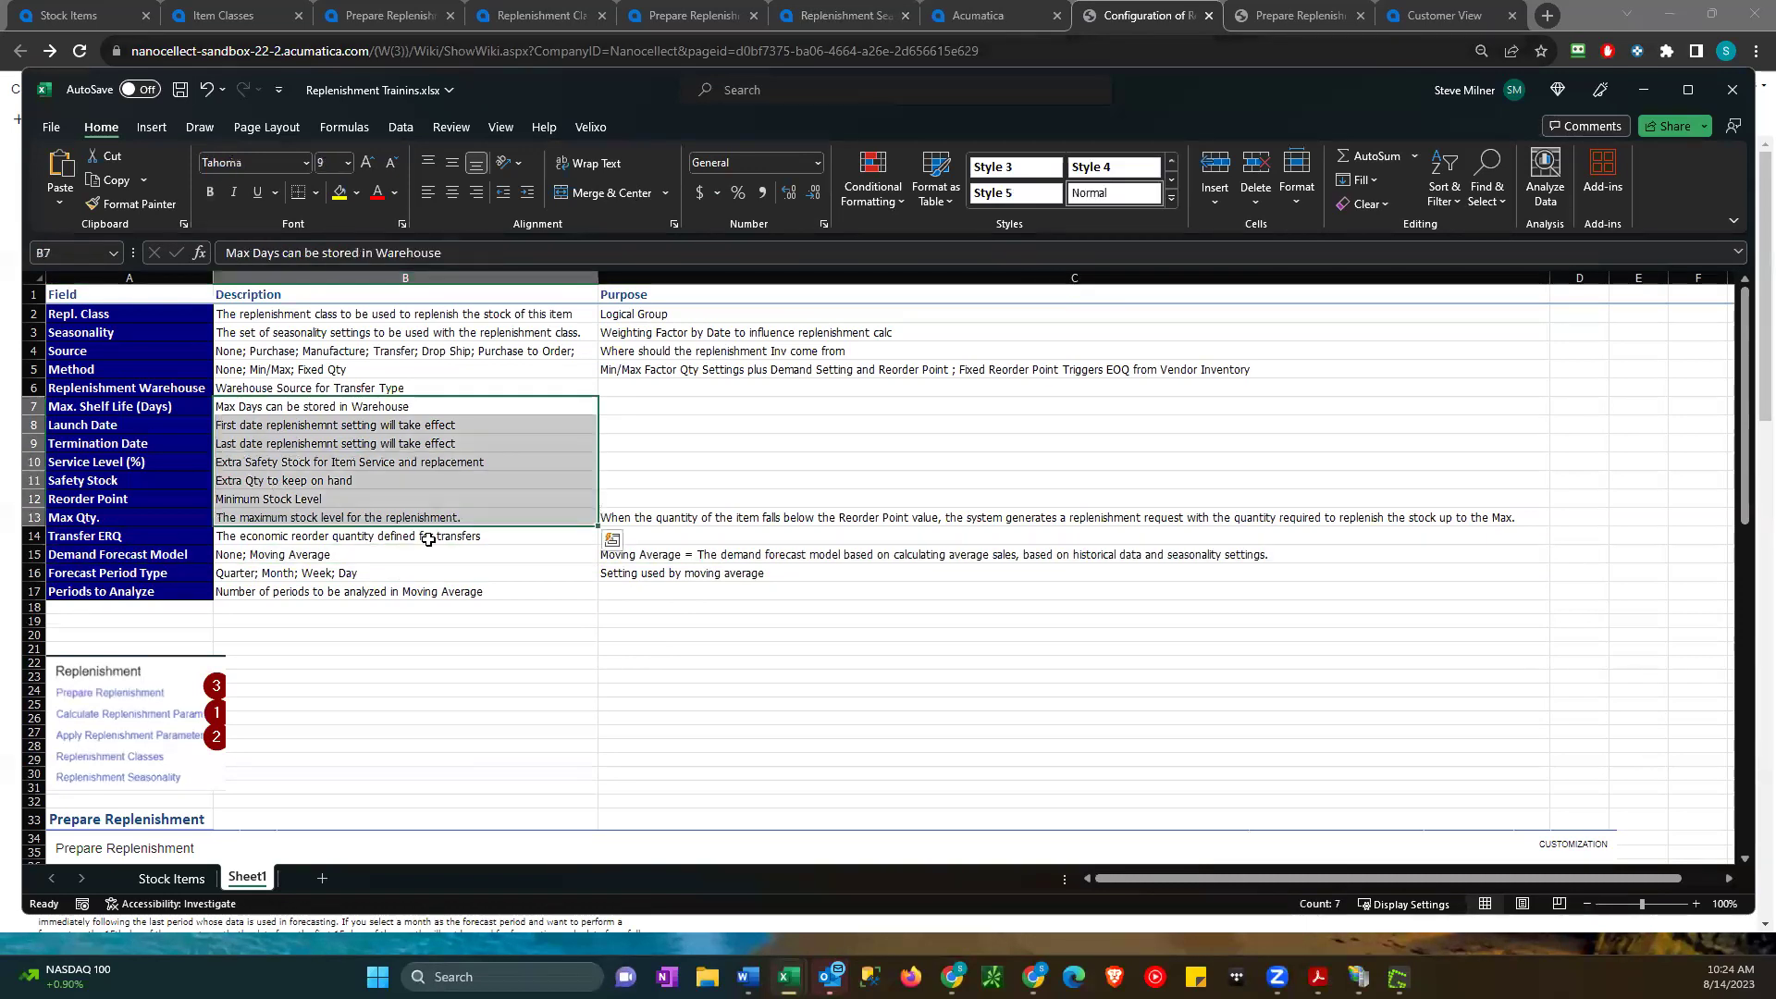
{"action": "left_click", "coordinate": [522, 659]}
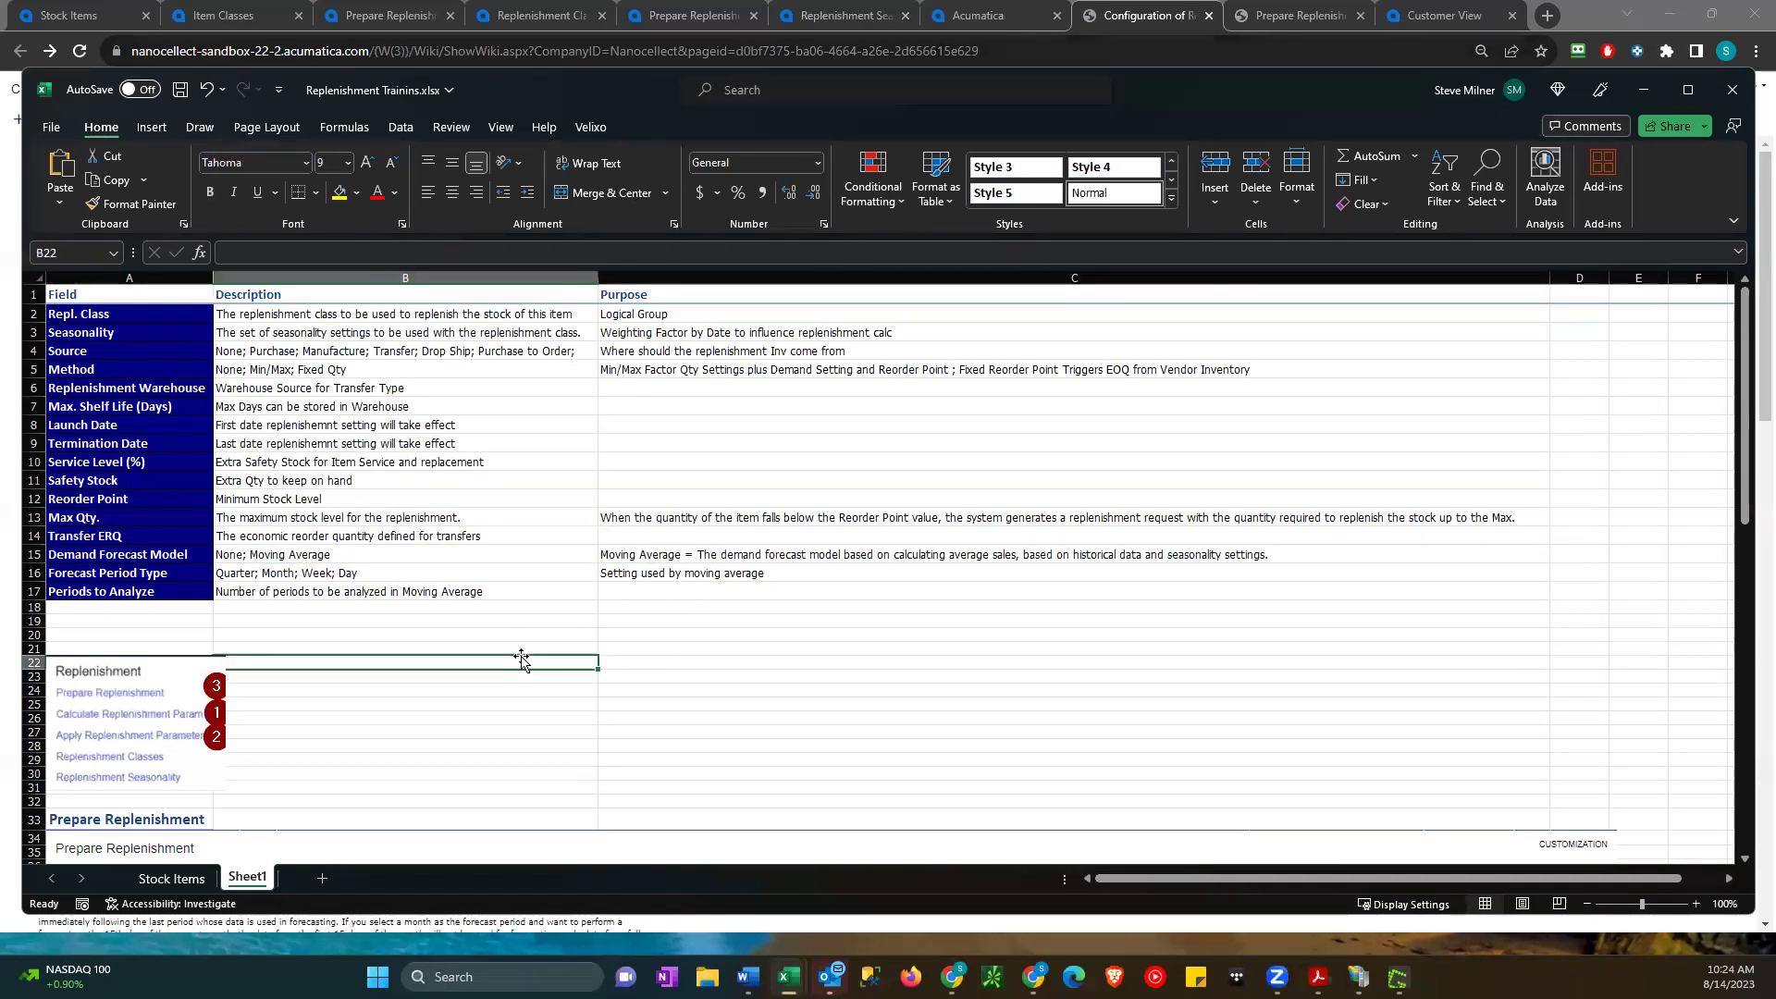
{"action": "left_click", "coordinate": [396, 557]}
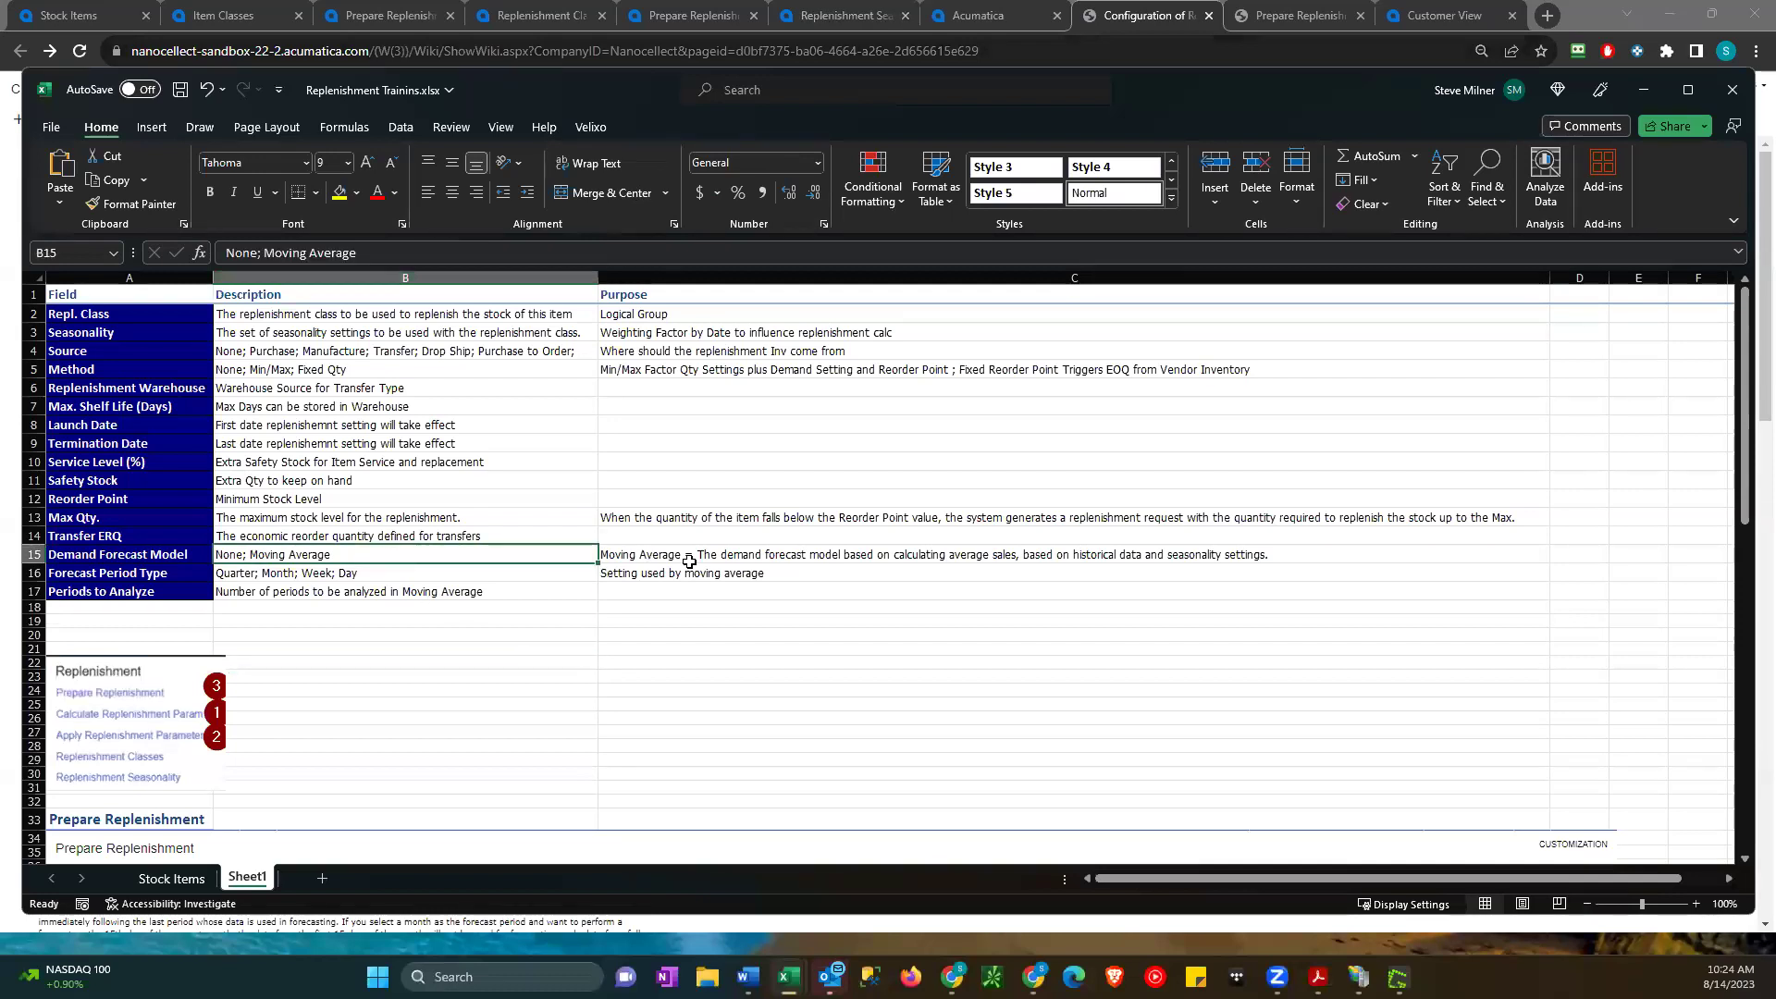
{"action": "left_click", "coordinate": [740, 557]}
{"action": "left_click", "coordinate": [453, 572]}
{"action": "left_click", "coordinate": [441, 595]}
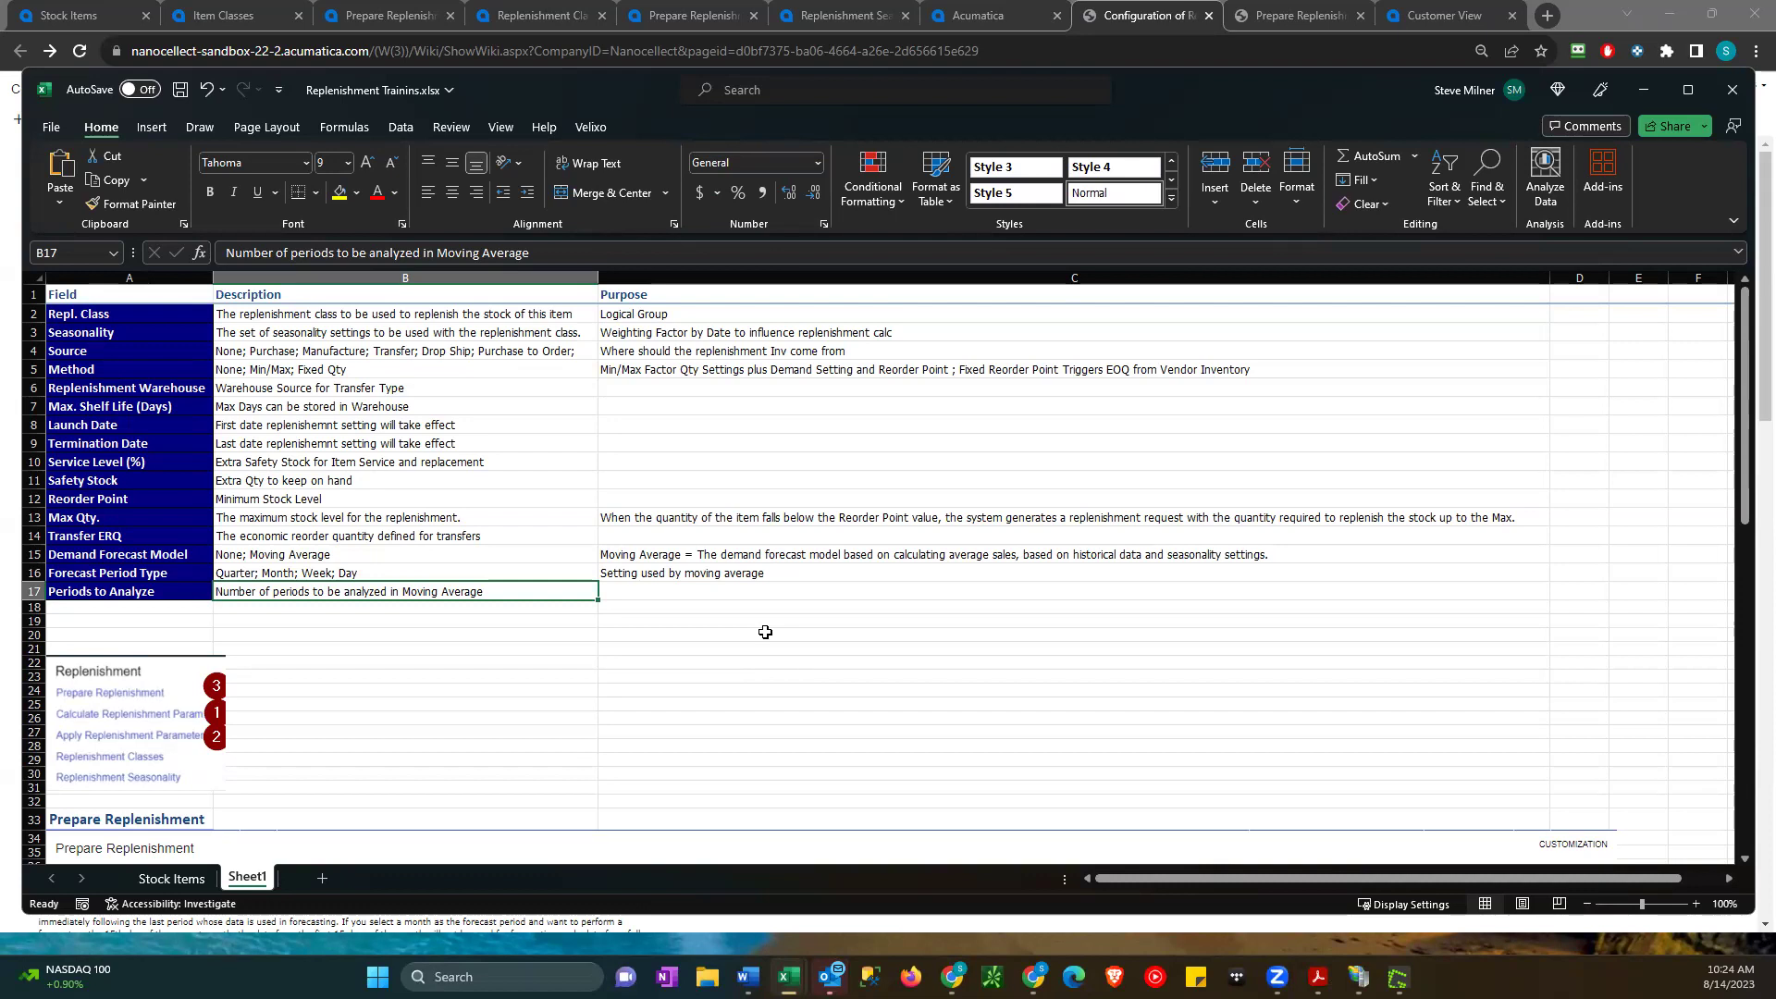
- Display Excel's drawing tools and highlight the Safety Stock and Reorder Point descriptions in the field table
{"action": "key", "text": "alt"}
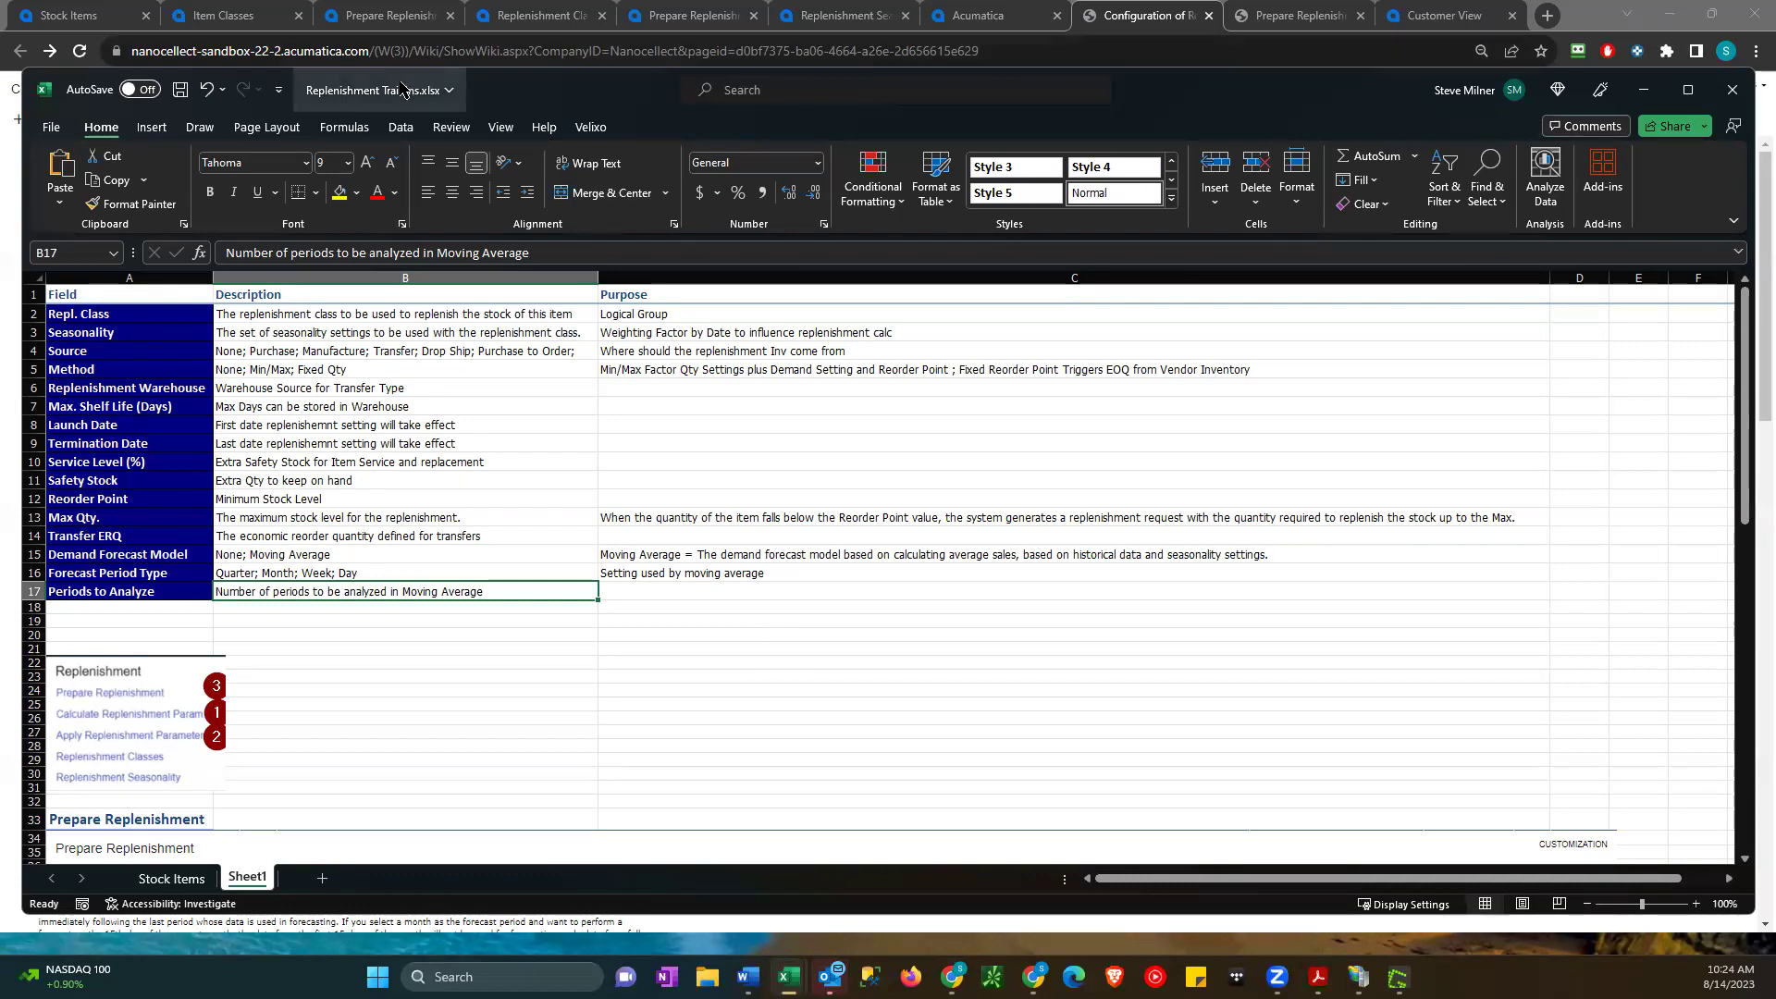
{"action": "key", "text": "Right"}
{"action": "key", "text": "Right"}
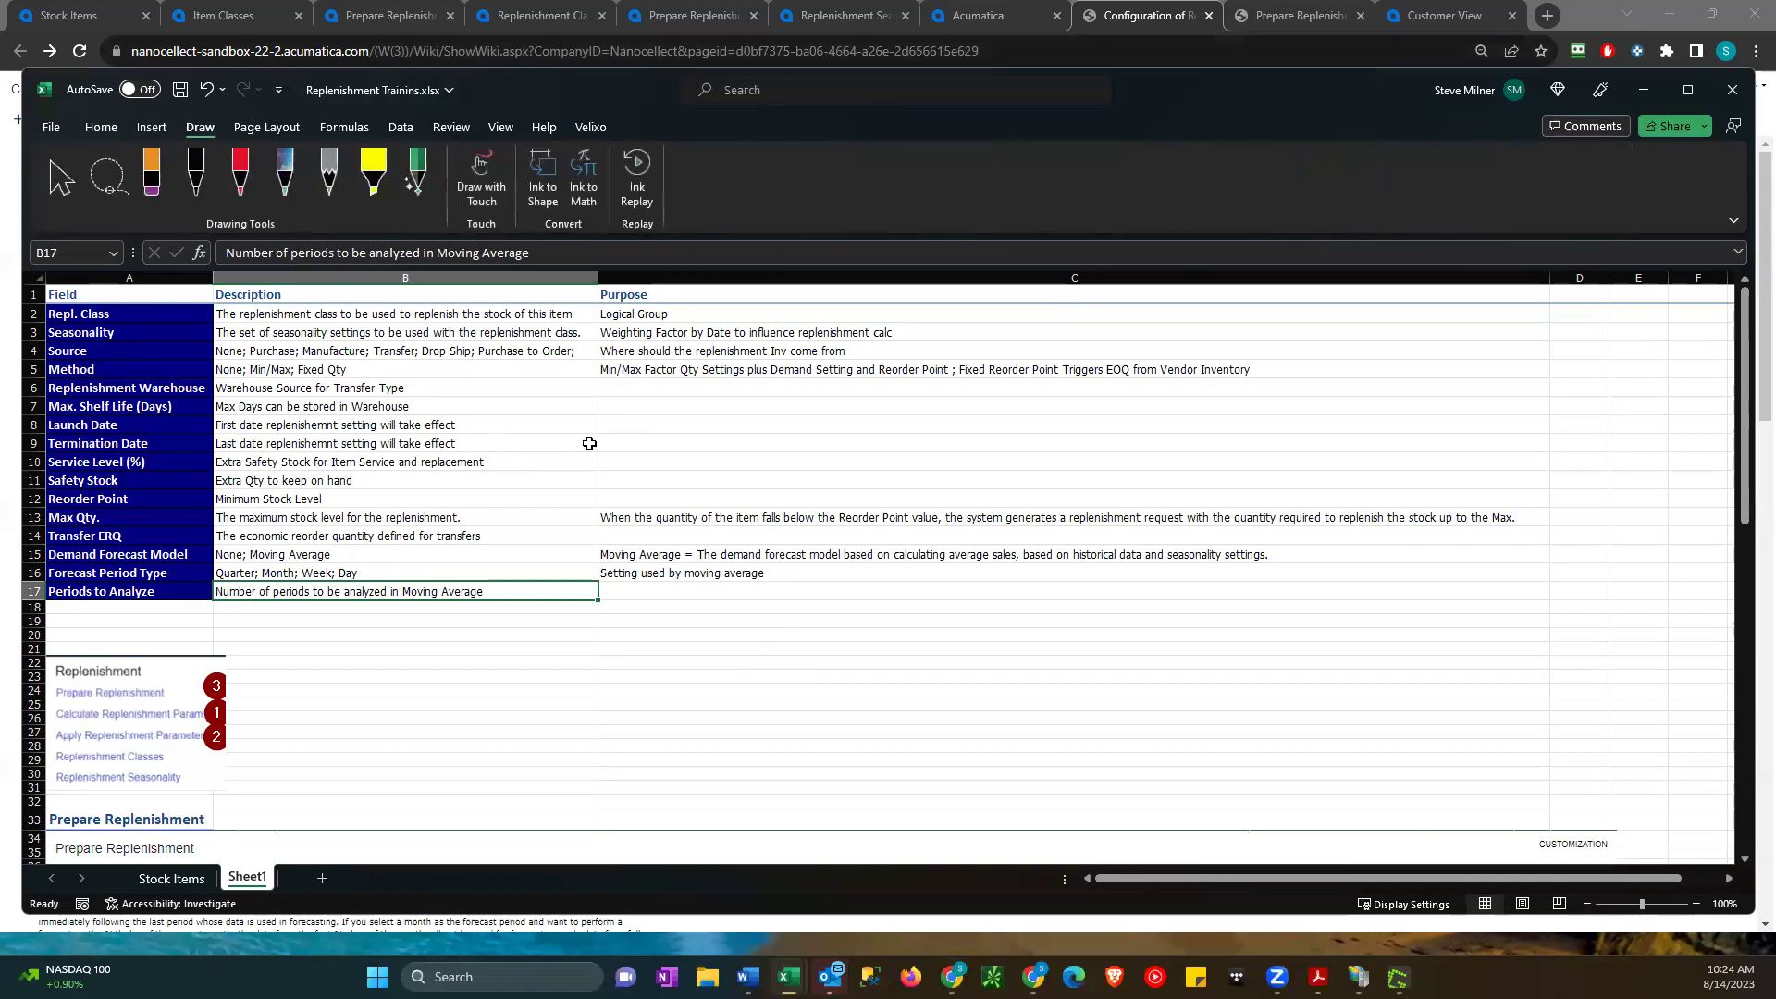
{"action": "left_click", "coordinate": [373, 499]}
{"action": "left_click_drag", "start_coordinate": [141, 486], "coordinate": [303, 502]}
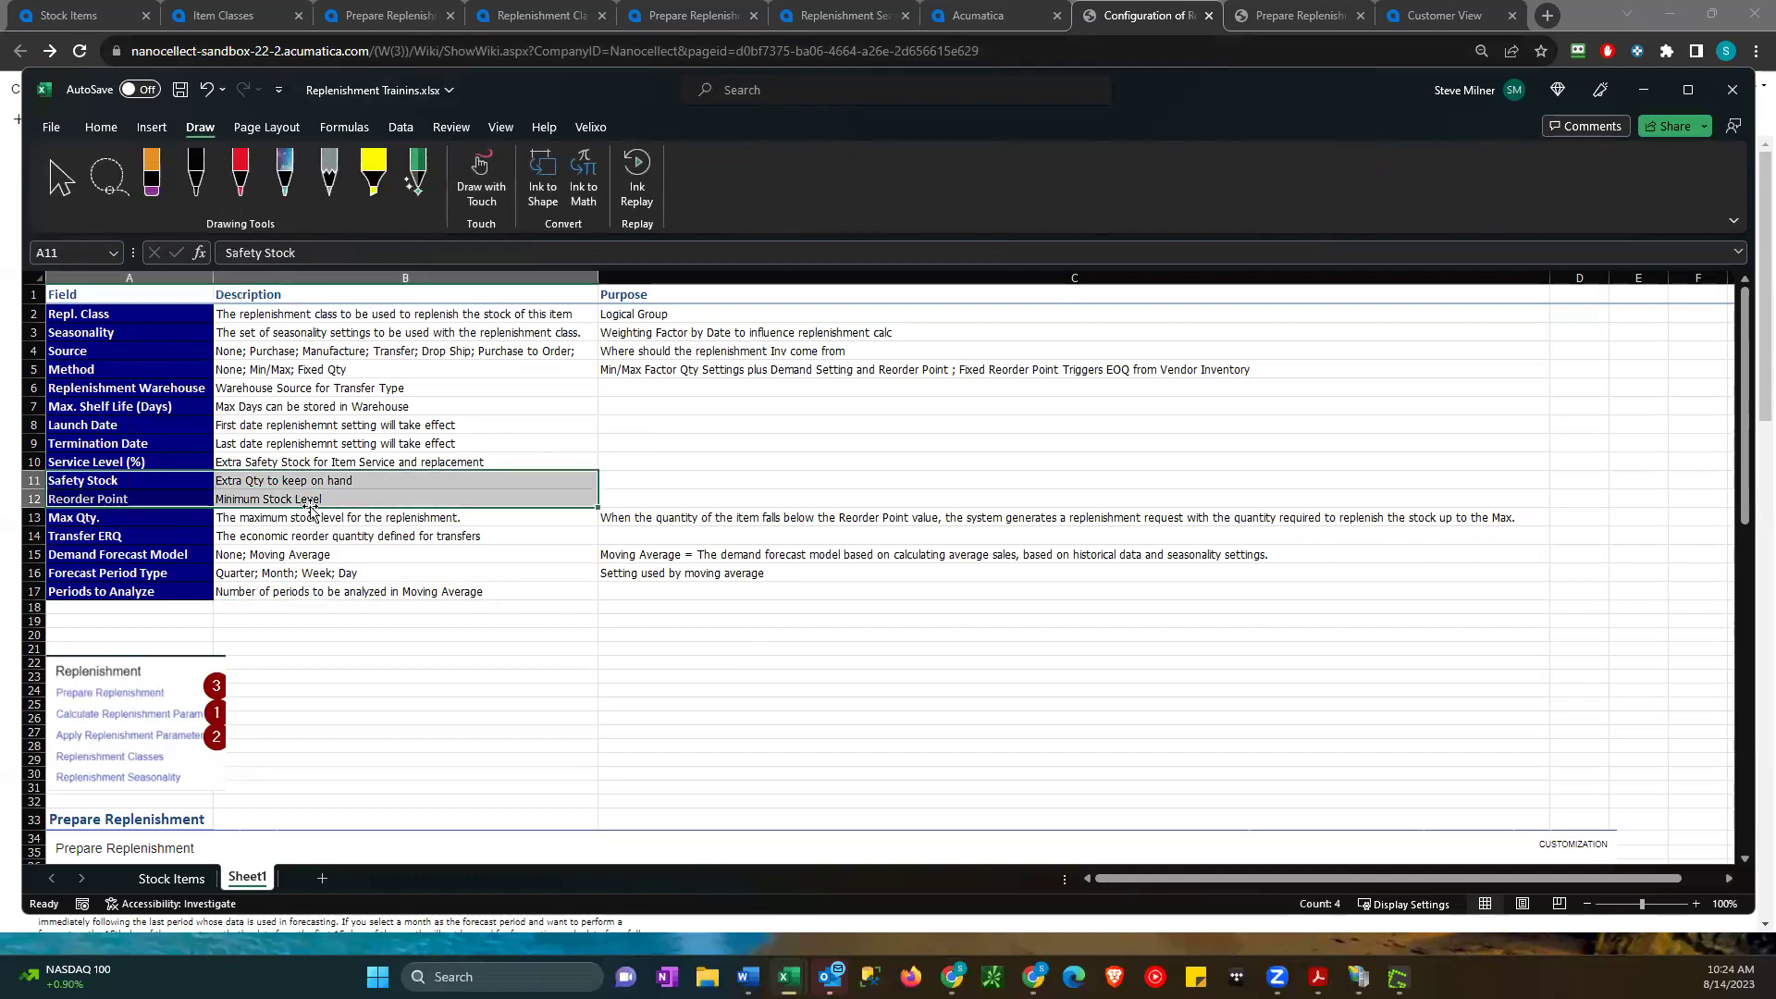
{"action": "left_click", "coordinate": [329, 500]}
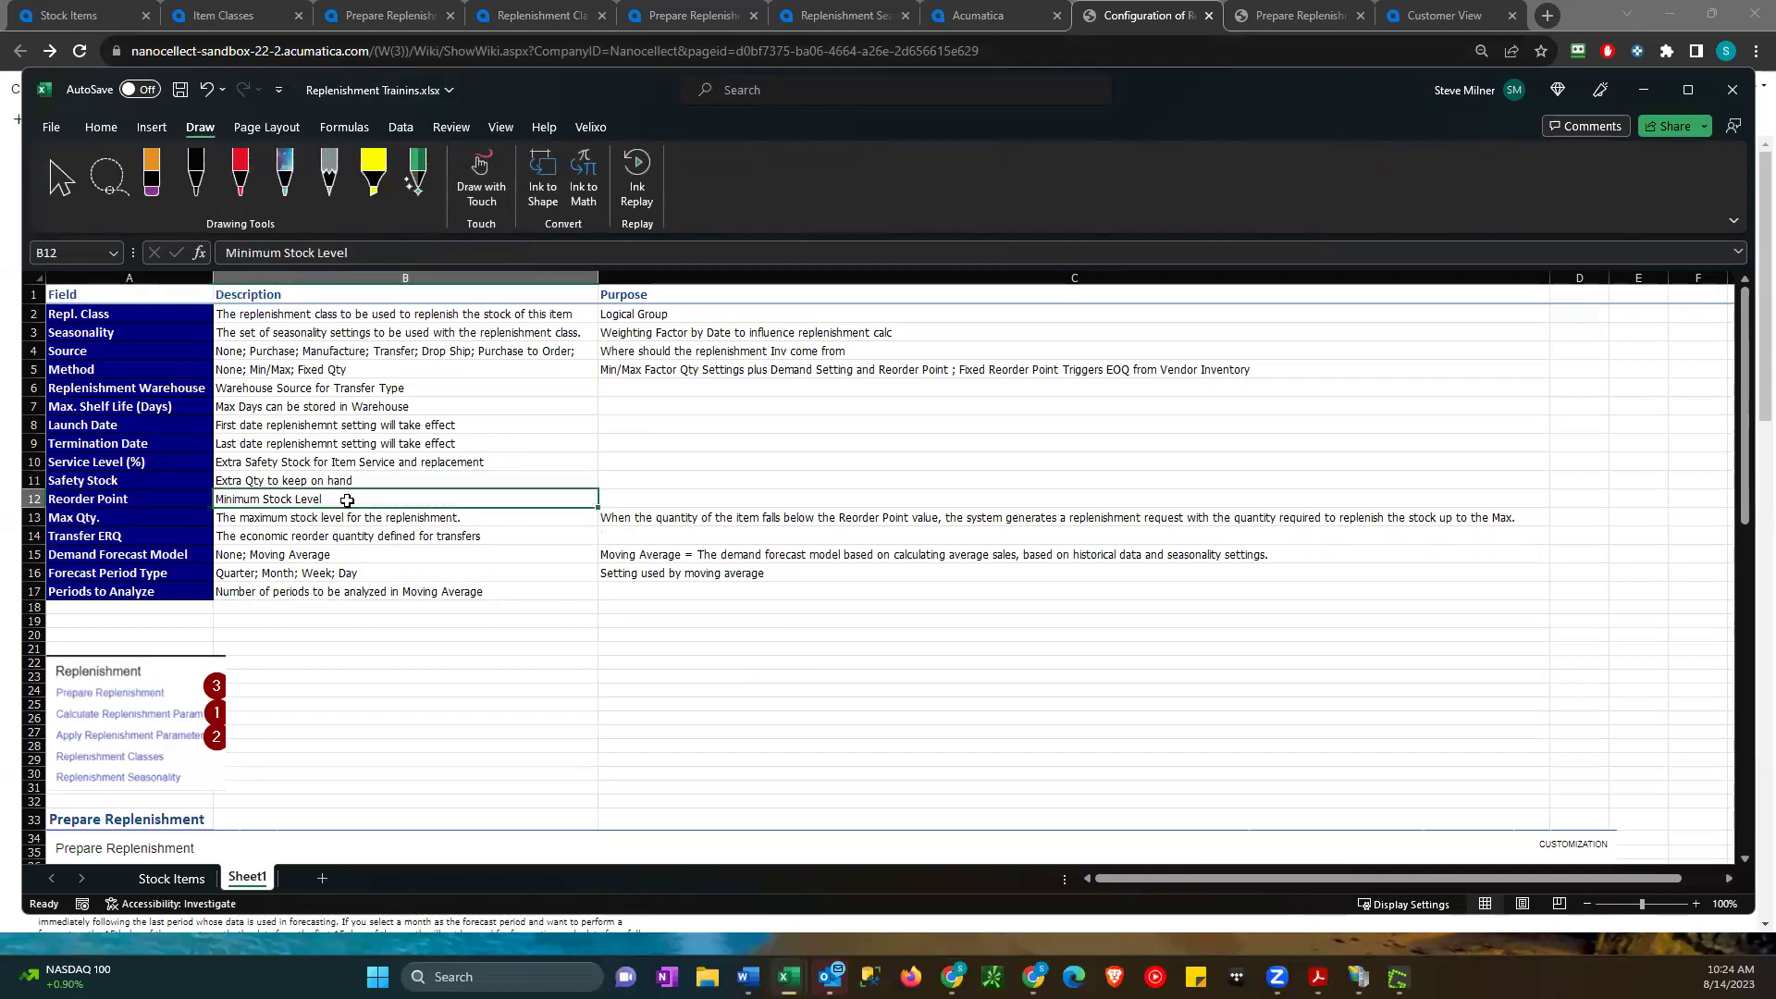
- Compare the Safety Stock and Reorder Point descriptions in the training sheet's field table
{"action": "left_click", "coordinate": [341, 483]}
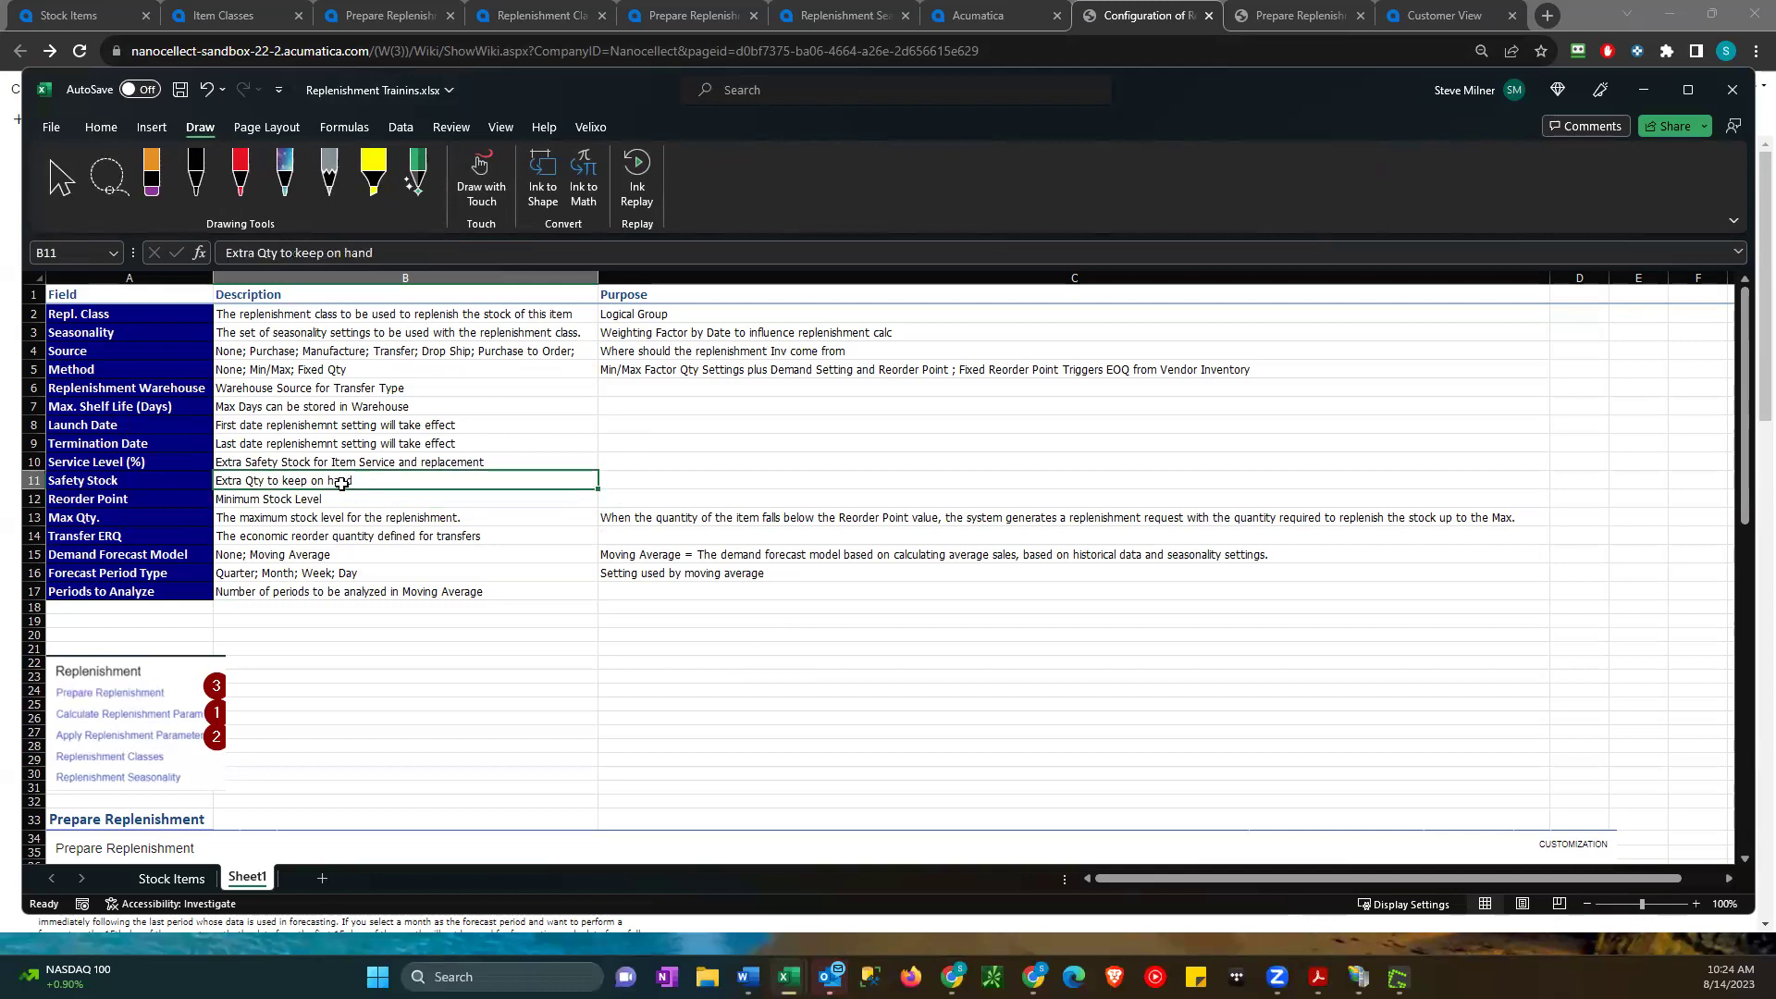
{"action": "left_click_drag", "start_coordinate": [341, 483], "coordinate": [338, 497]}
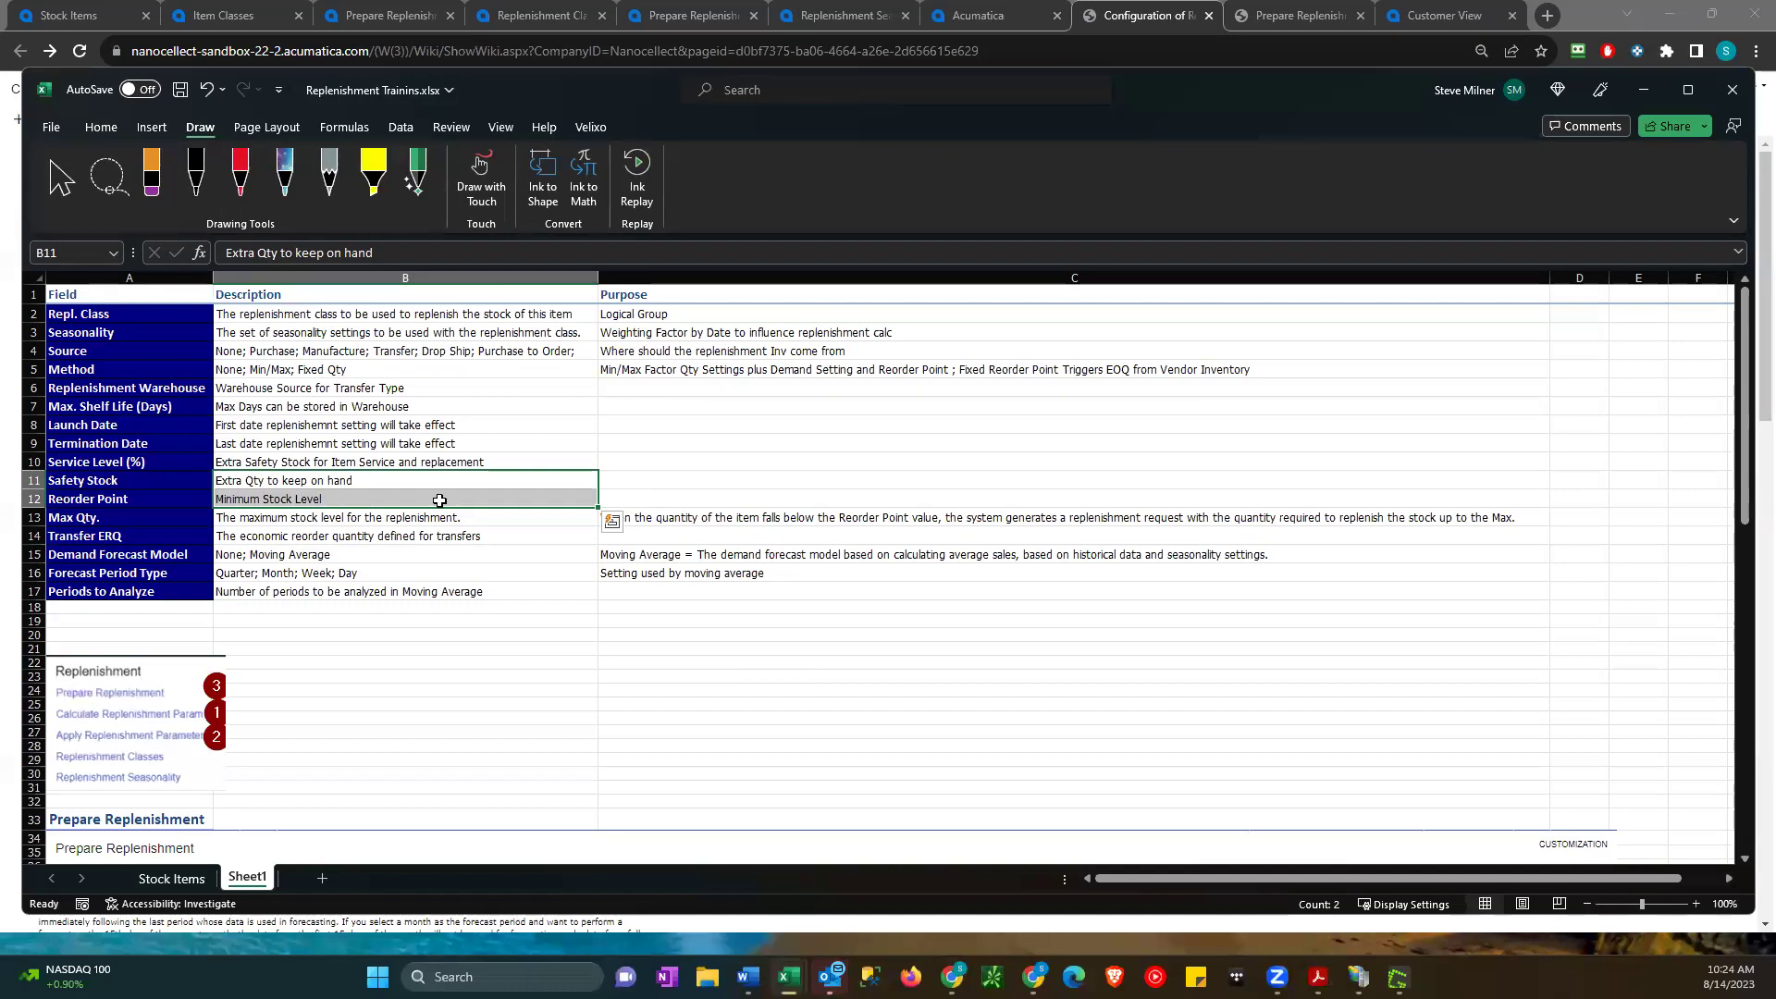
{"action": "left_click_drag", "start_coordinate": [393, 482], "coordinate": [395, 496]}
{"action": "left_click", "coordinate": [631, 498]}
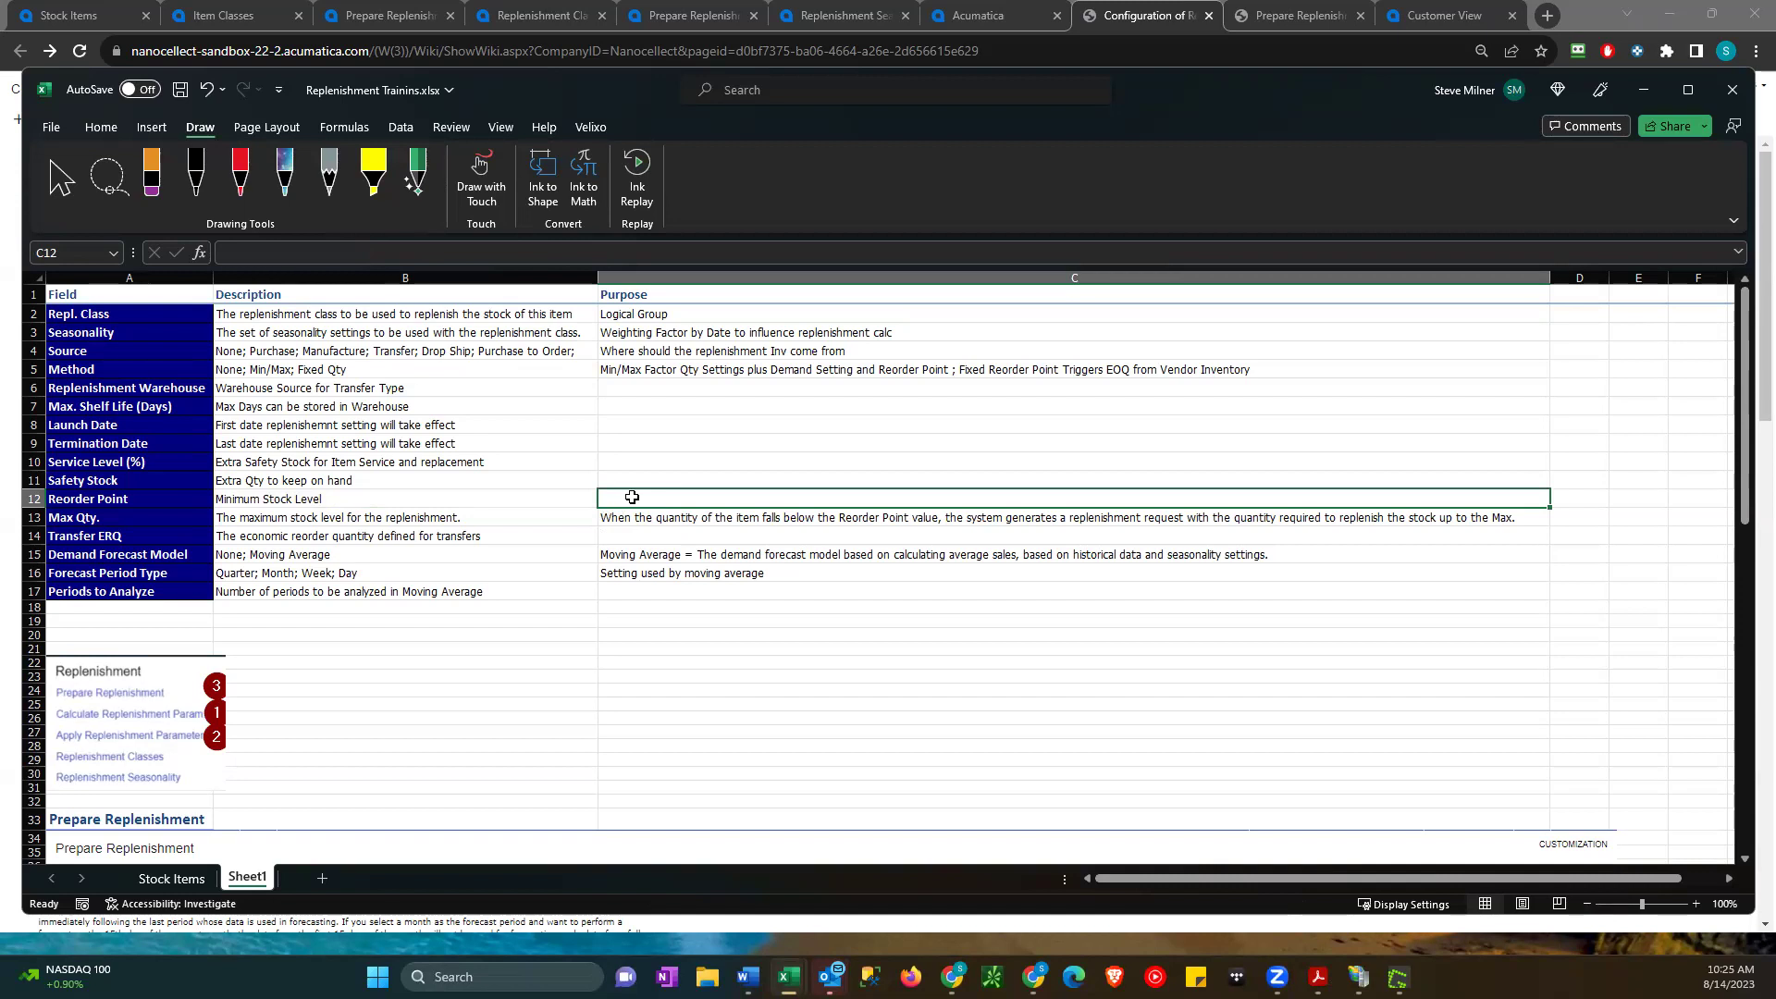
{"action": "left_click", "coordinate": [357, 497]}
{"action": "left_click", "coordinate": [288, 480]}
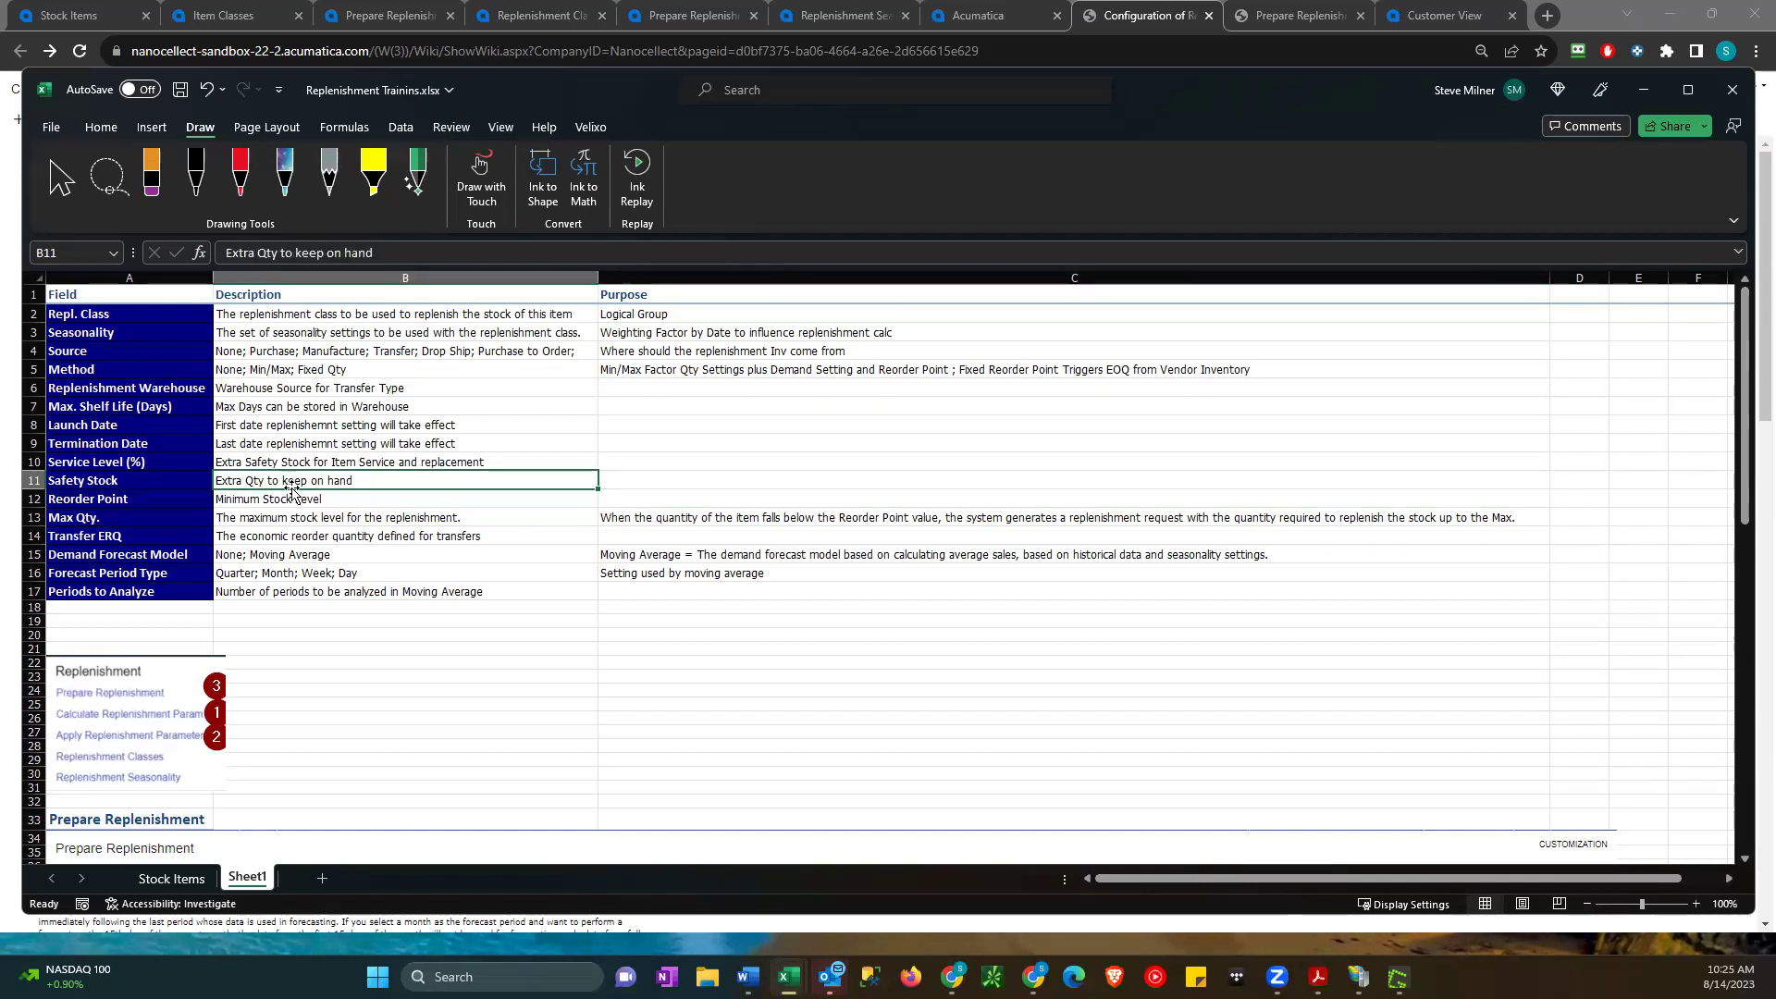
{"action": "left_click", "coordinate": [370, 501]}
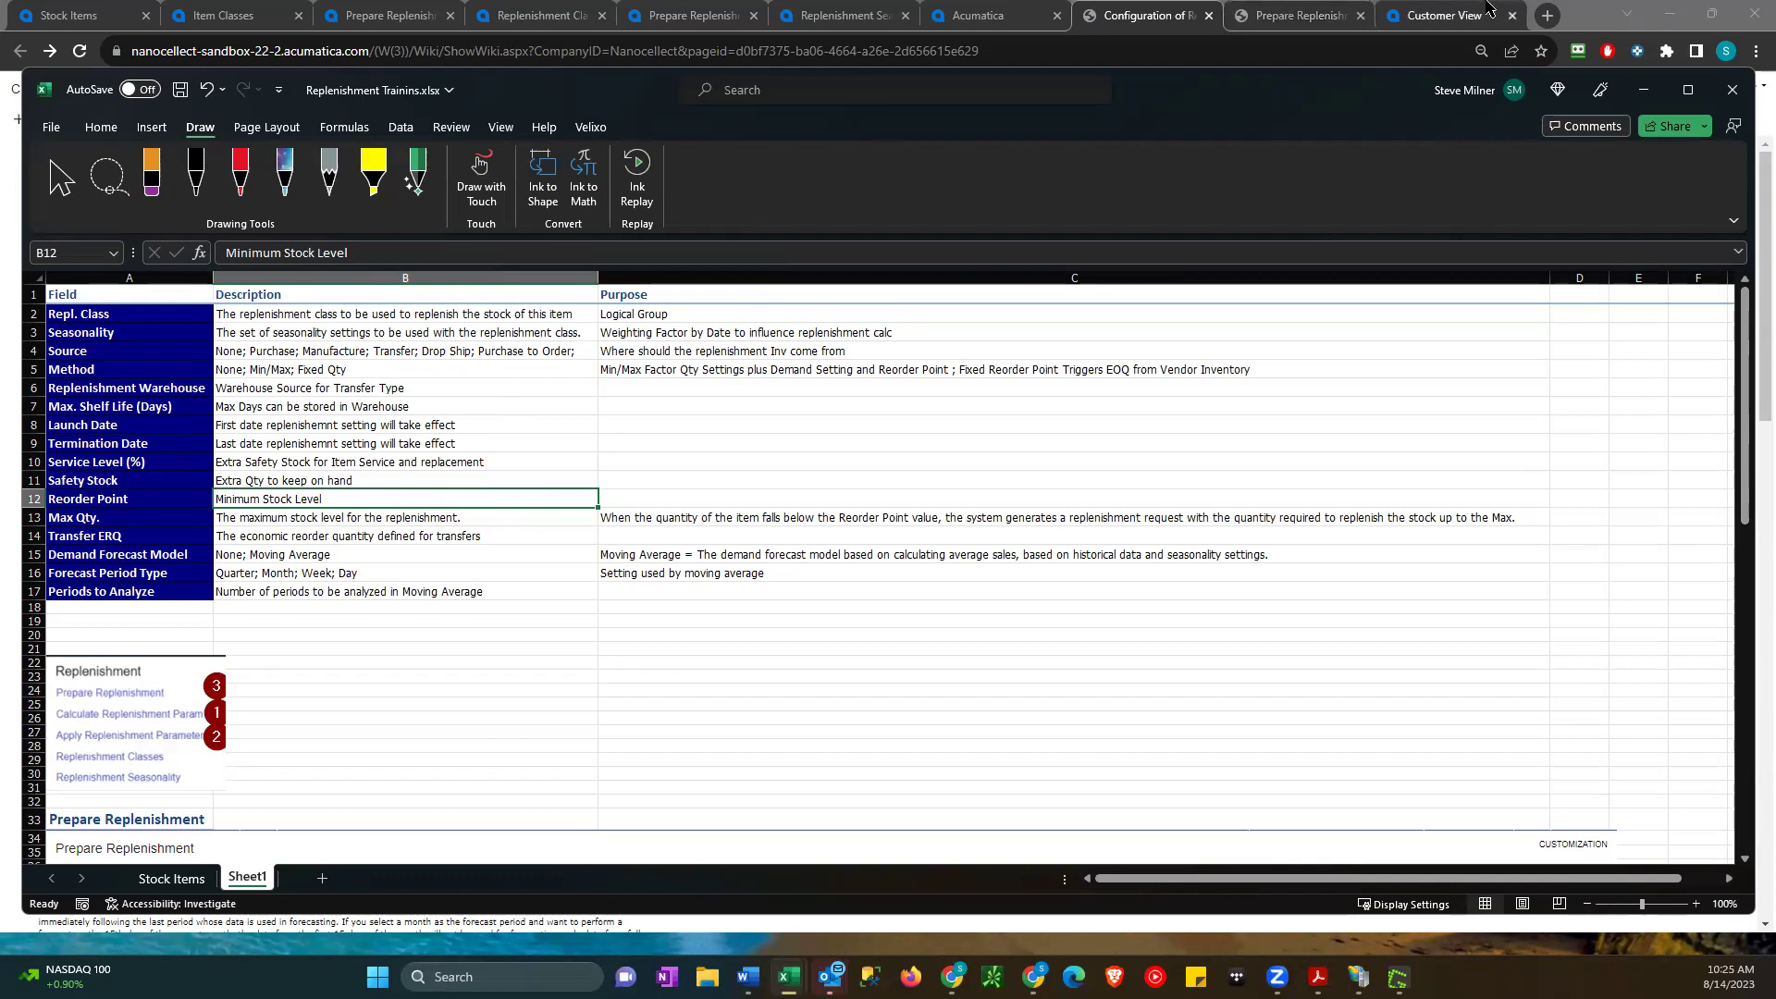
- Switch from Excel to Acumatica in the browser and display the Prepare Replenishment screen for the SD STOCK warehouse
{"action": "left_click_drag", "start_coordinate": [1358, 89], "coordinate": [889, 220]}
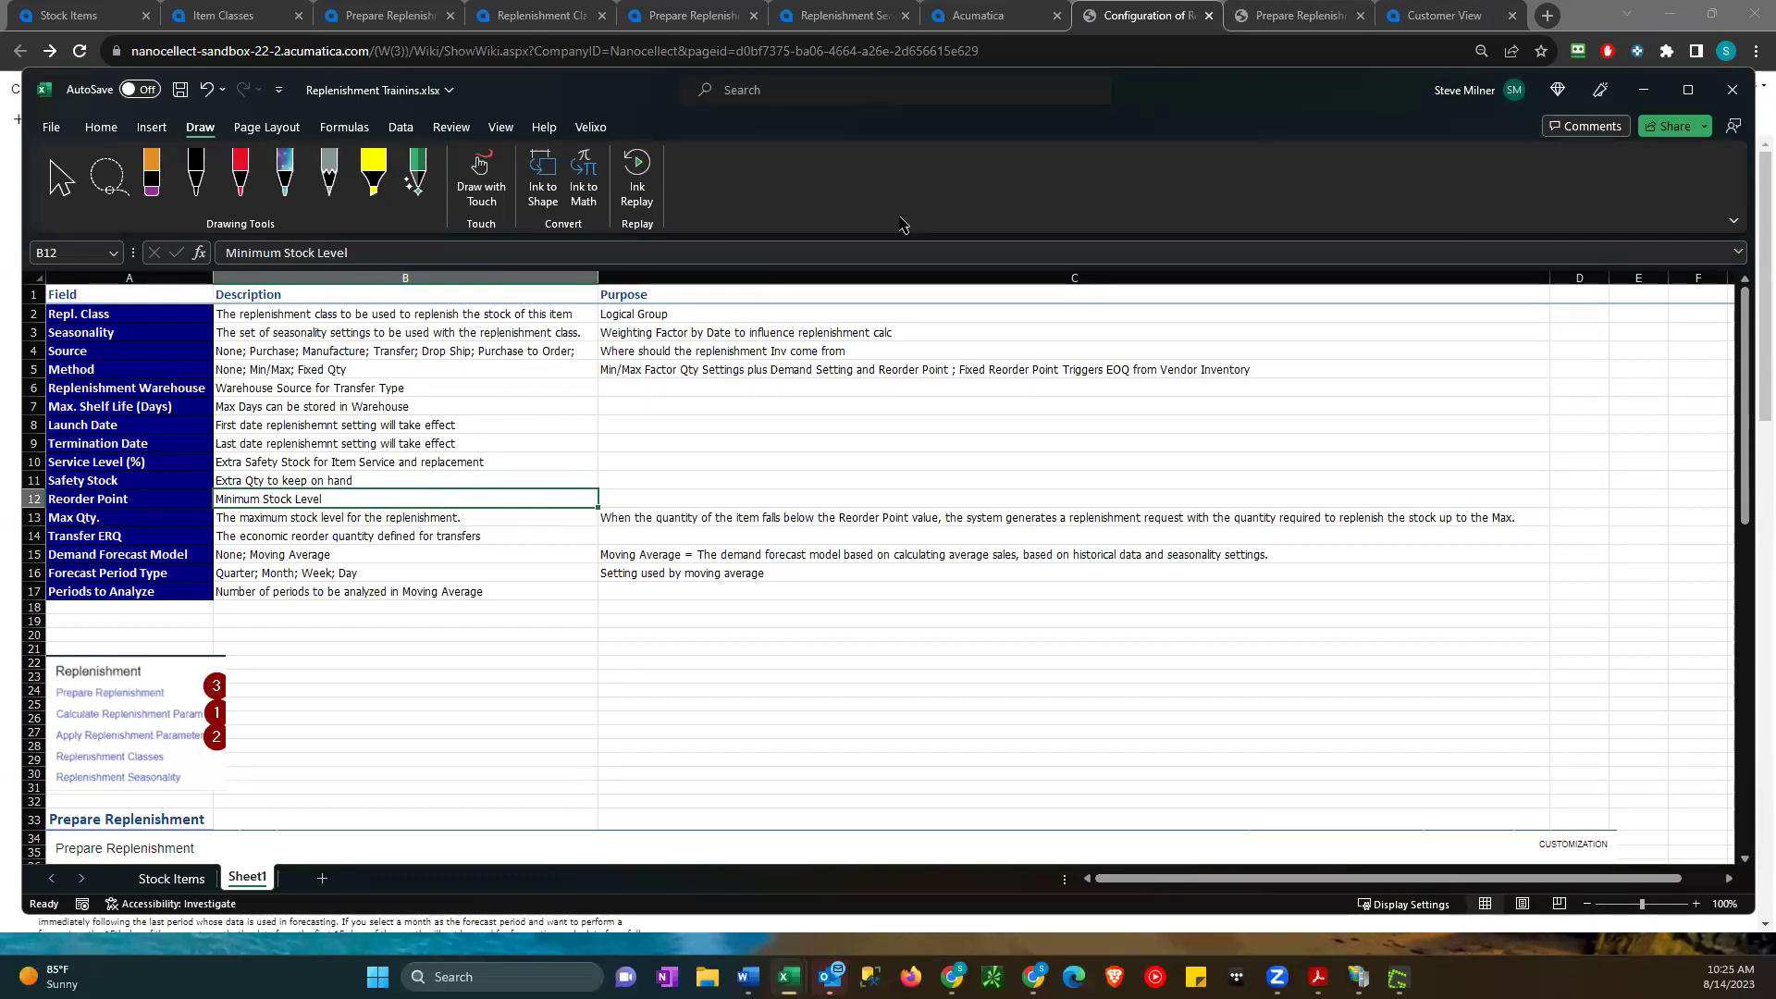
{"action": "left_click", "coordinate": [237, 17]}
{"action": "left_click", "coordinate": [396, 14]}
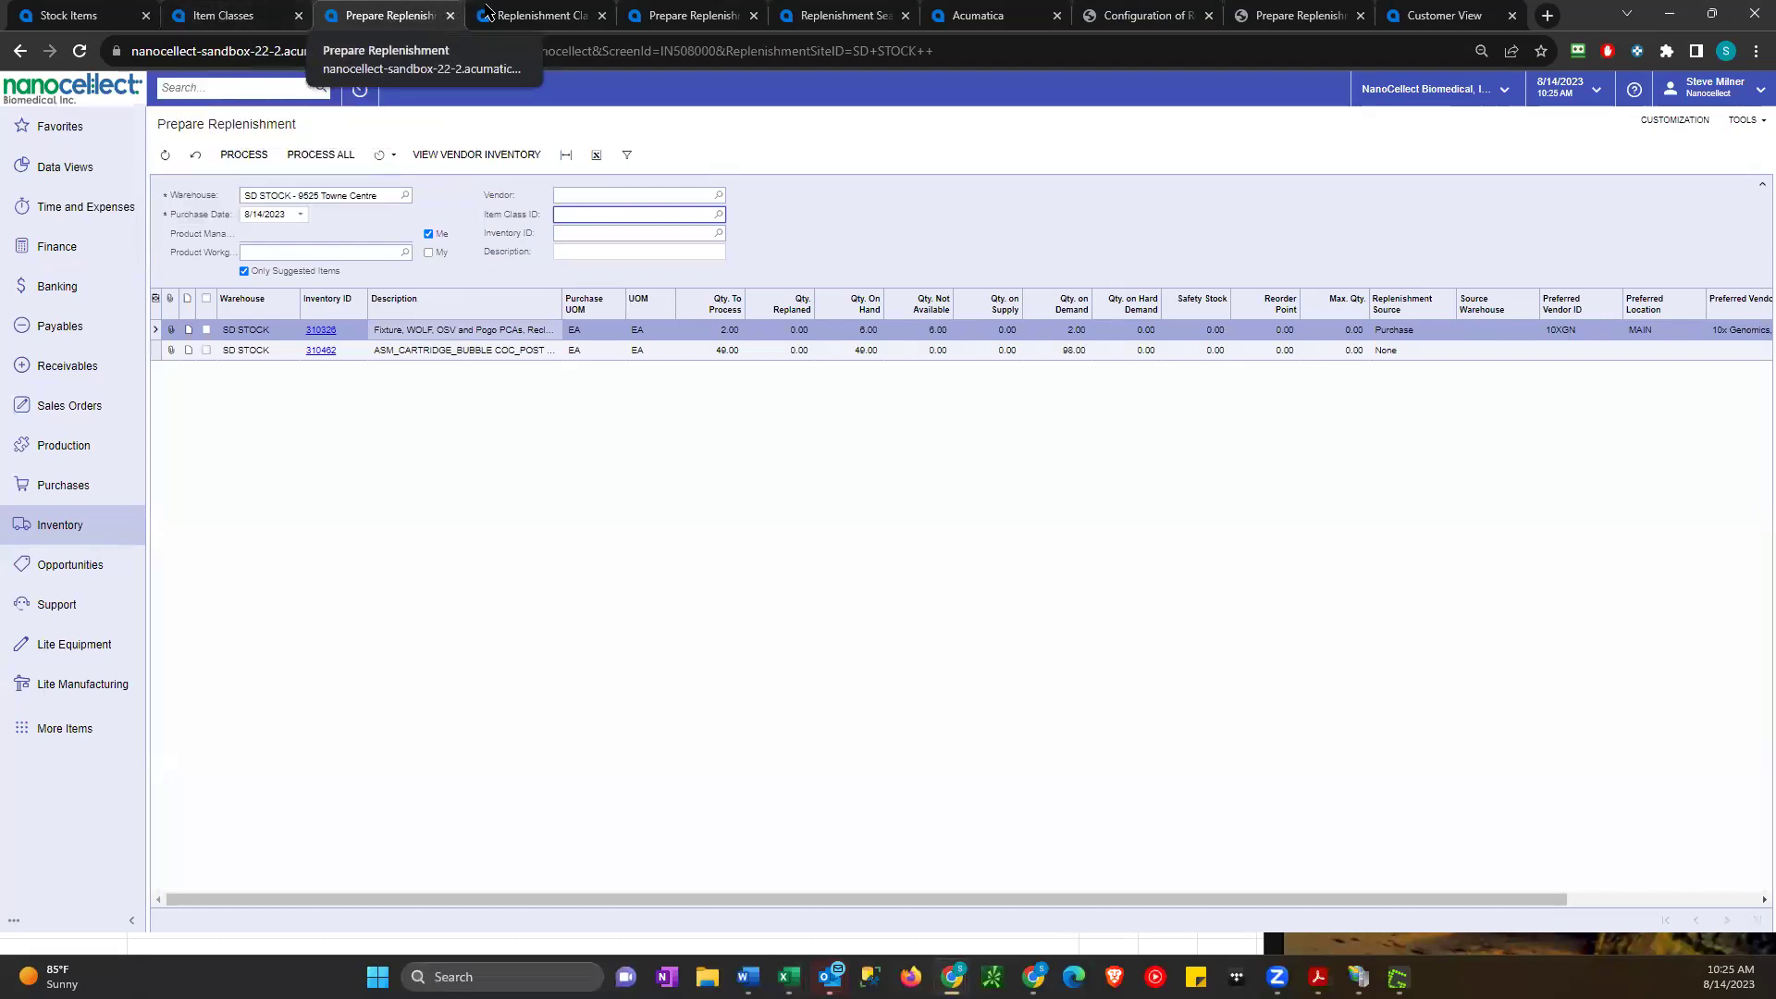
{"action": "left_click", "coordinate": [523, 15]}
{"action": "left_click", "coordinate": [398, 15]}
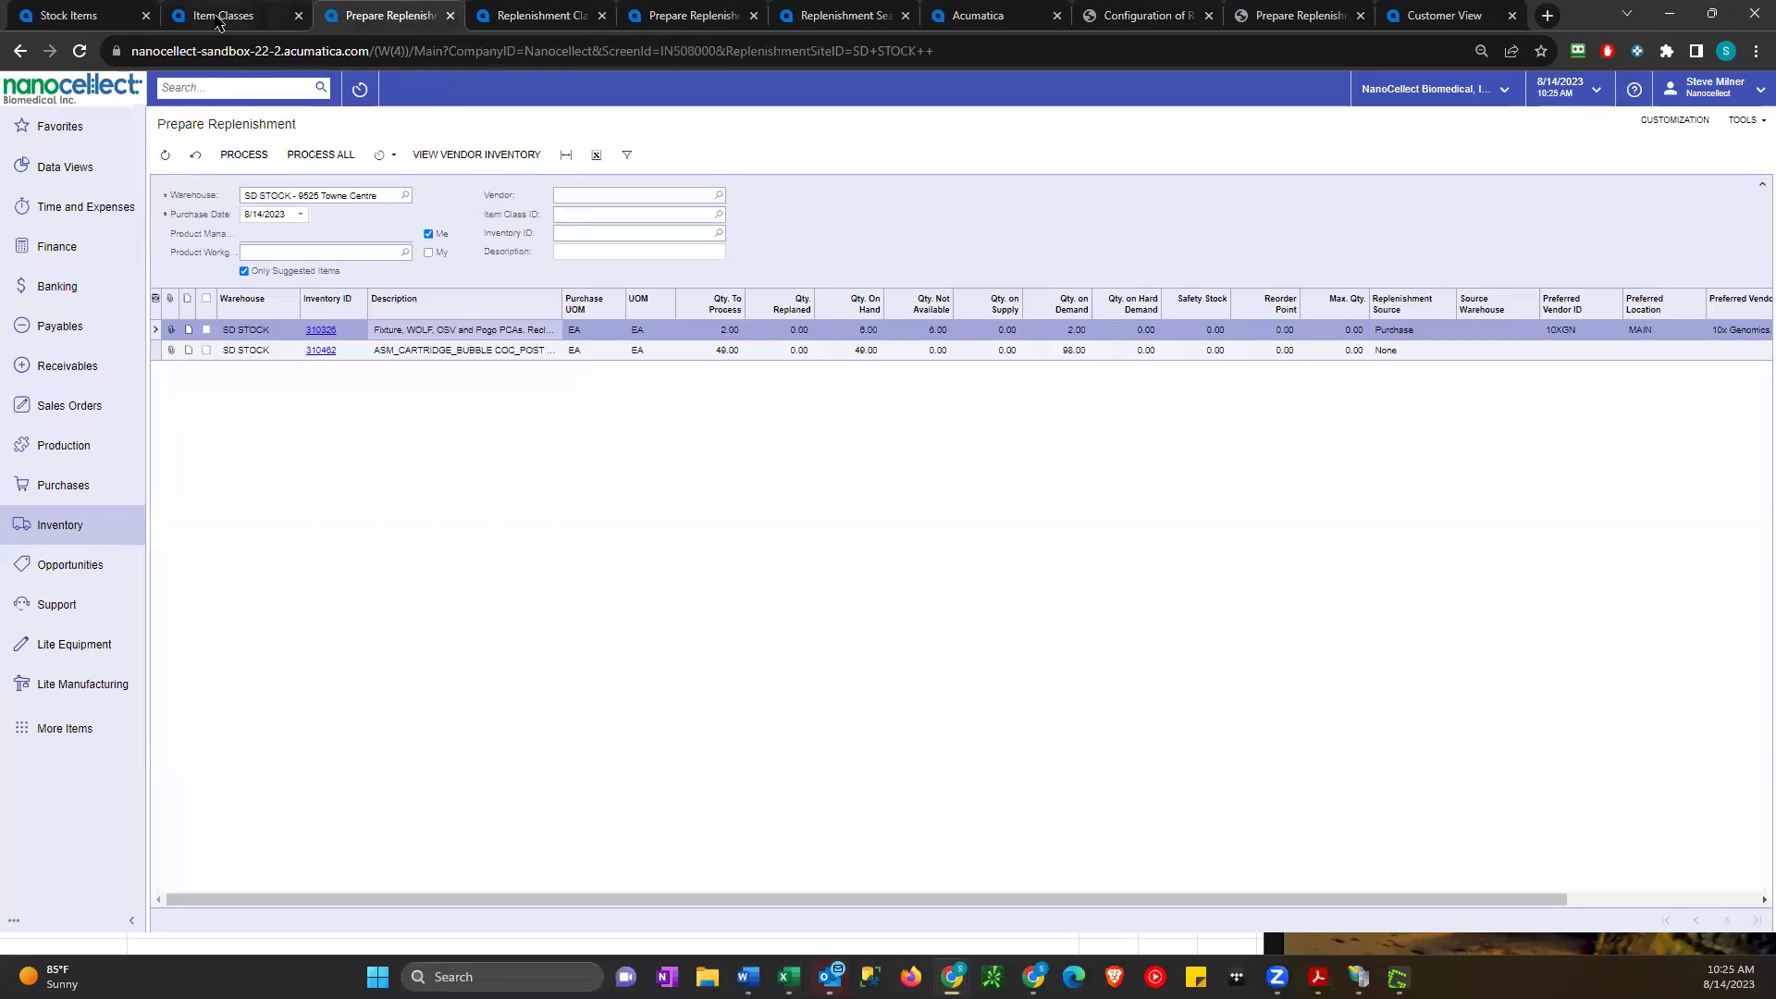
- Open Prepare Replenishment from the full Inventory list in place of Item Classes, and close that duplicate browser tab
{"action": "left_click", "coordinate": [219, 16]}
{"action": "left_click", "coordinate": [48, 526]}
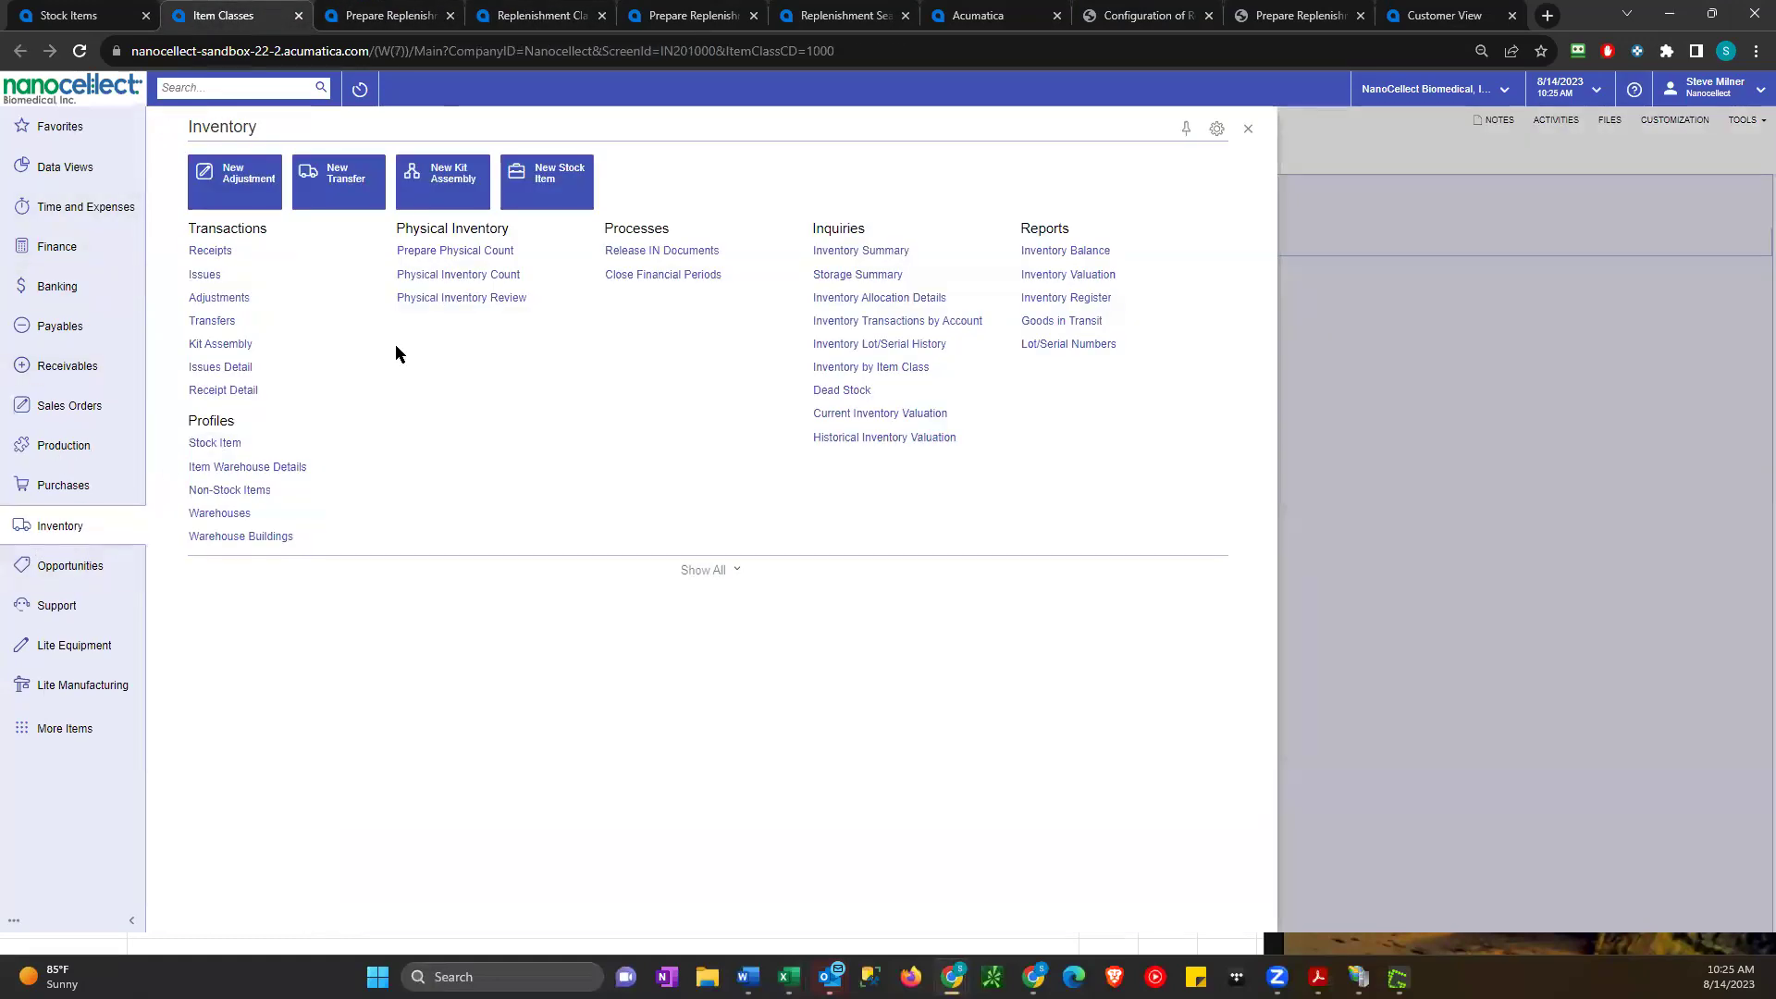
{"action": "left_click", "coordinate": [709, 570]}
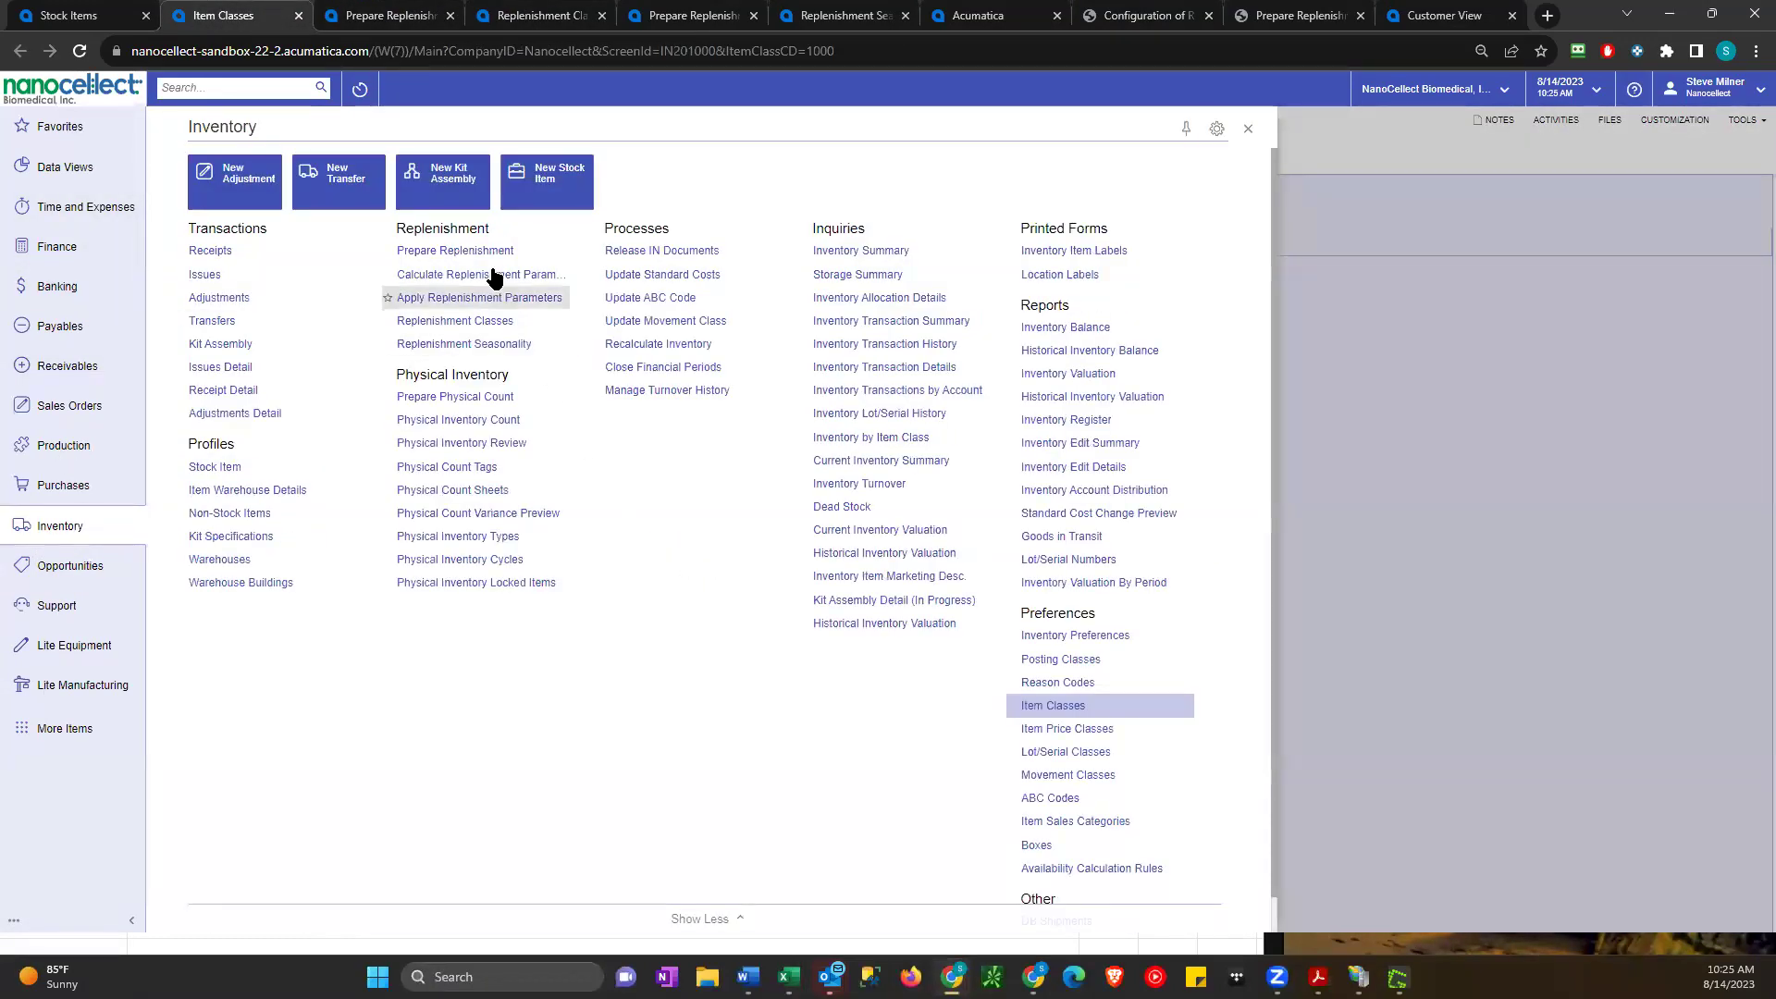
{"action": "left_click", "coordinate": [476, 251]}
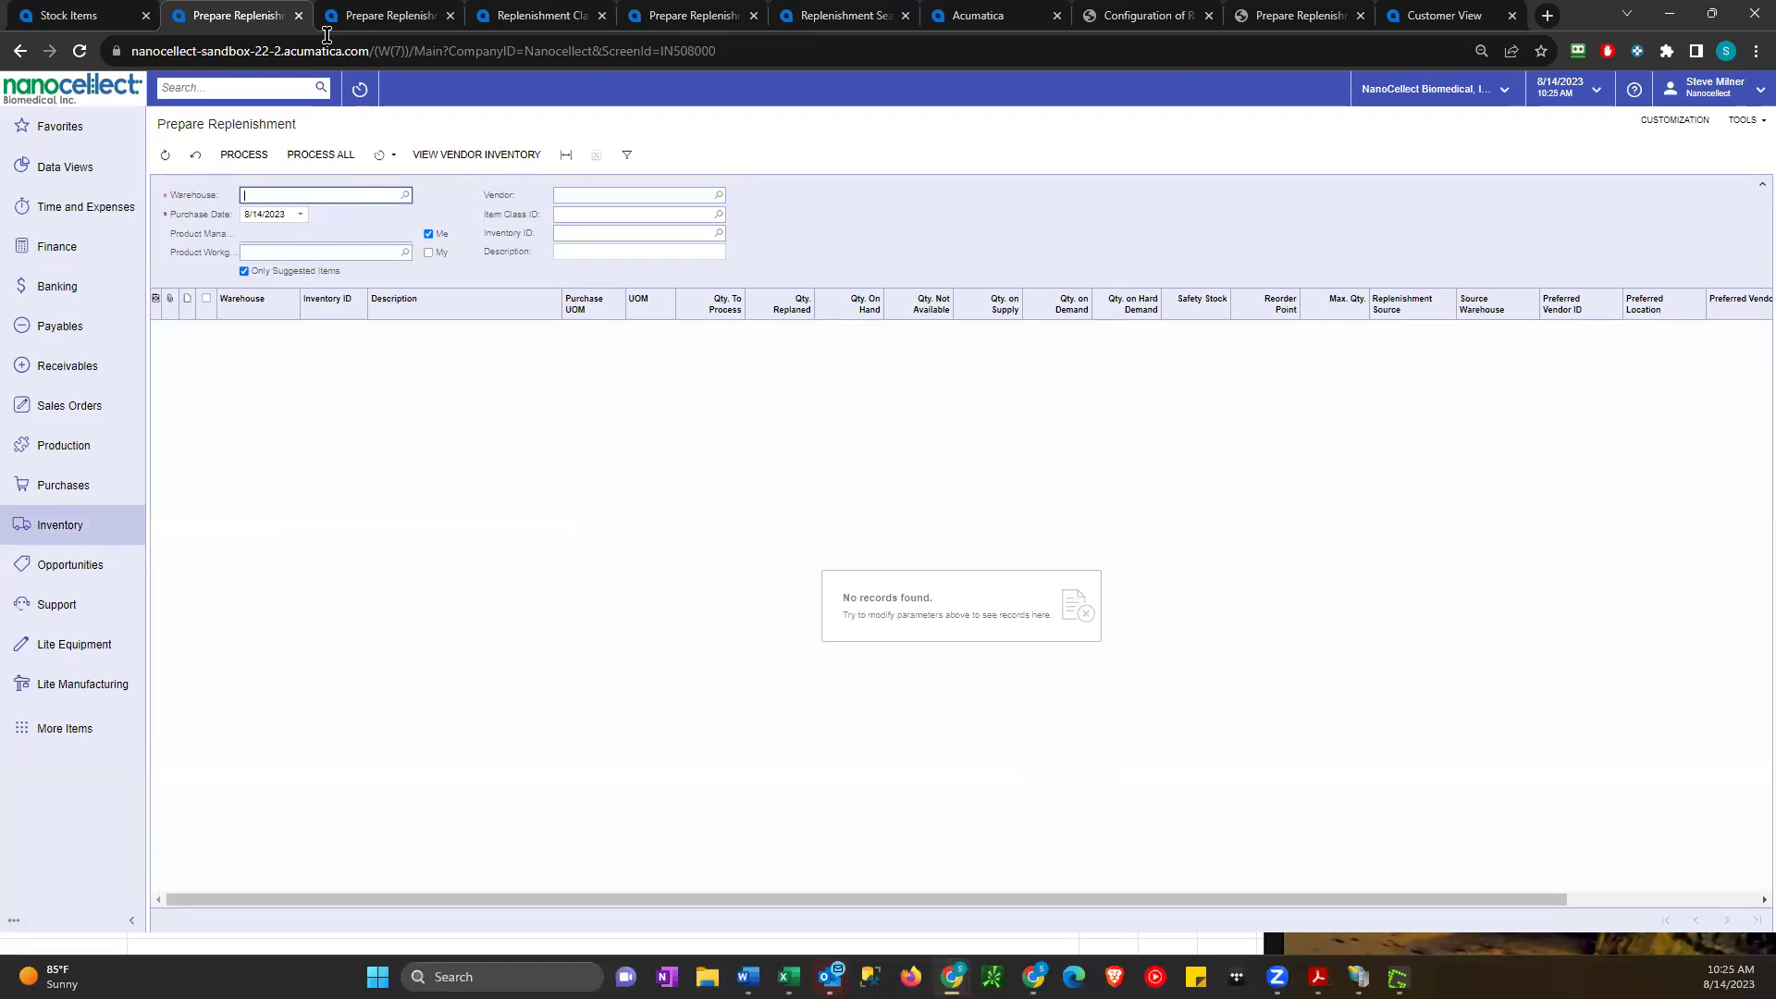
{"action": "left_click", "coordinate": [298, 16]}
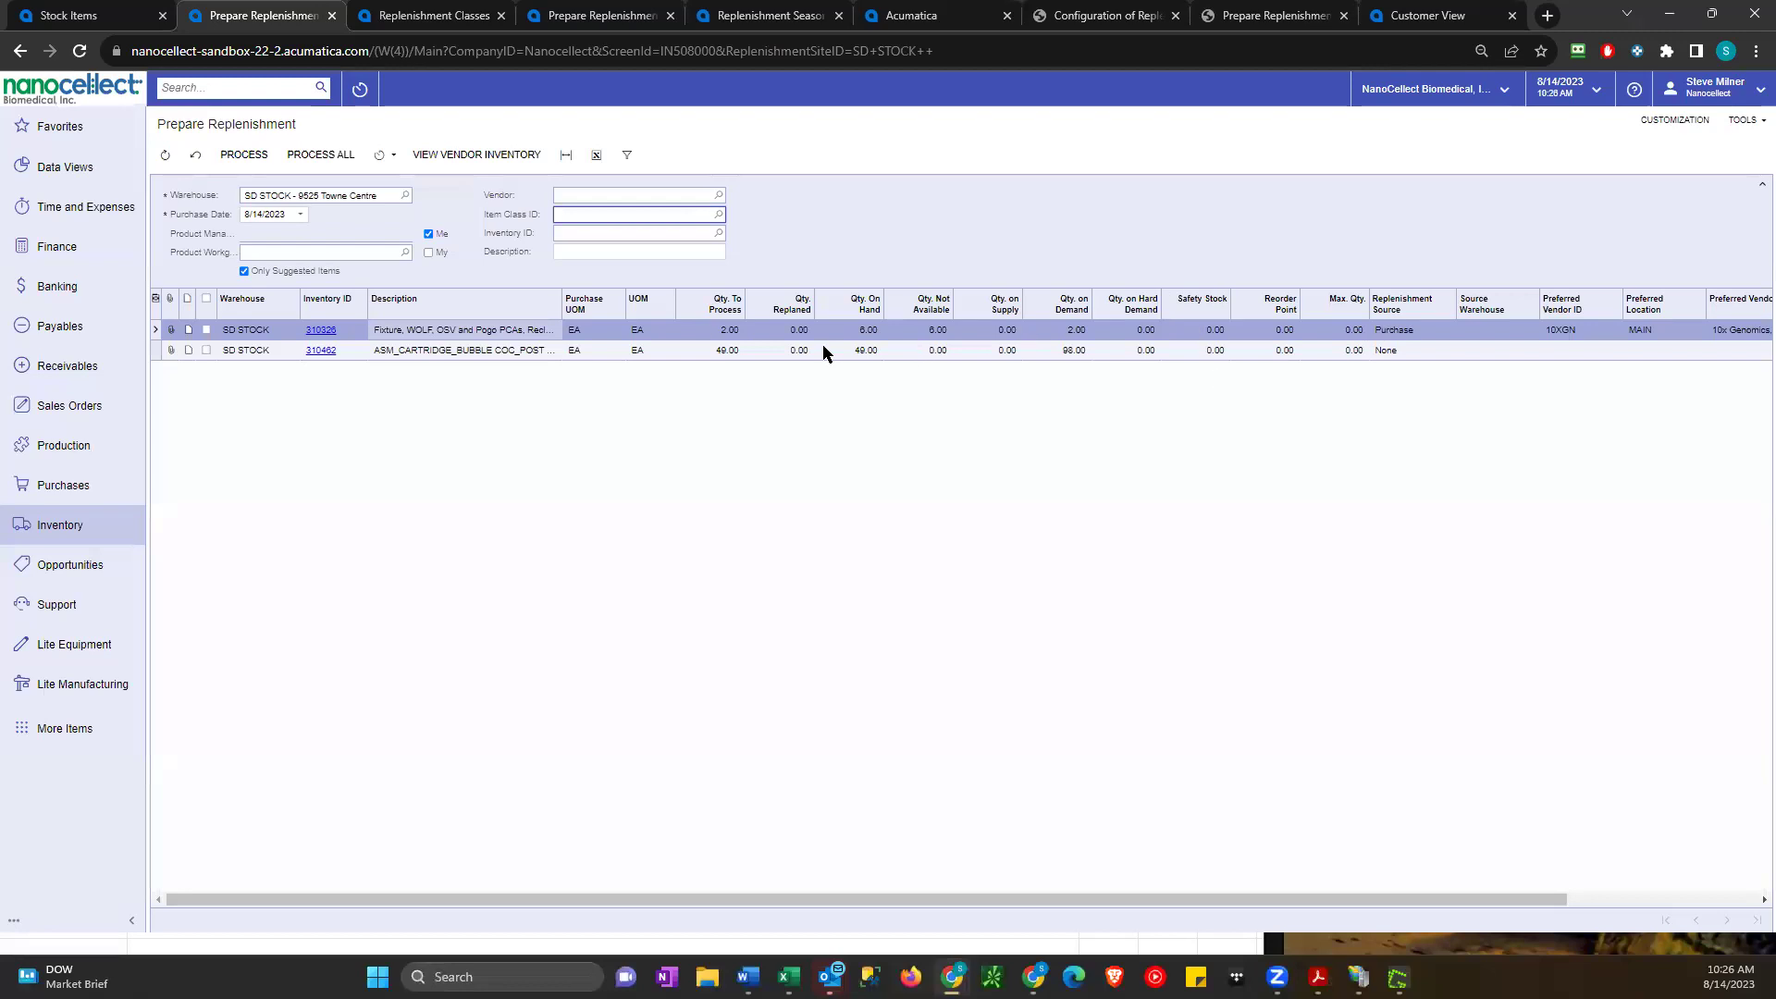
- Examine the available quantity columns in the replenishment grid's Column Configuration and close it without changes
{"action": "left_click", "coordinate": [155, 298]}
{"action": "left_click", "coordinate": [888, 422]}
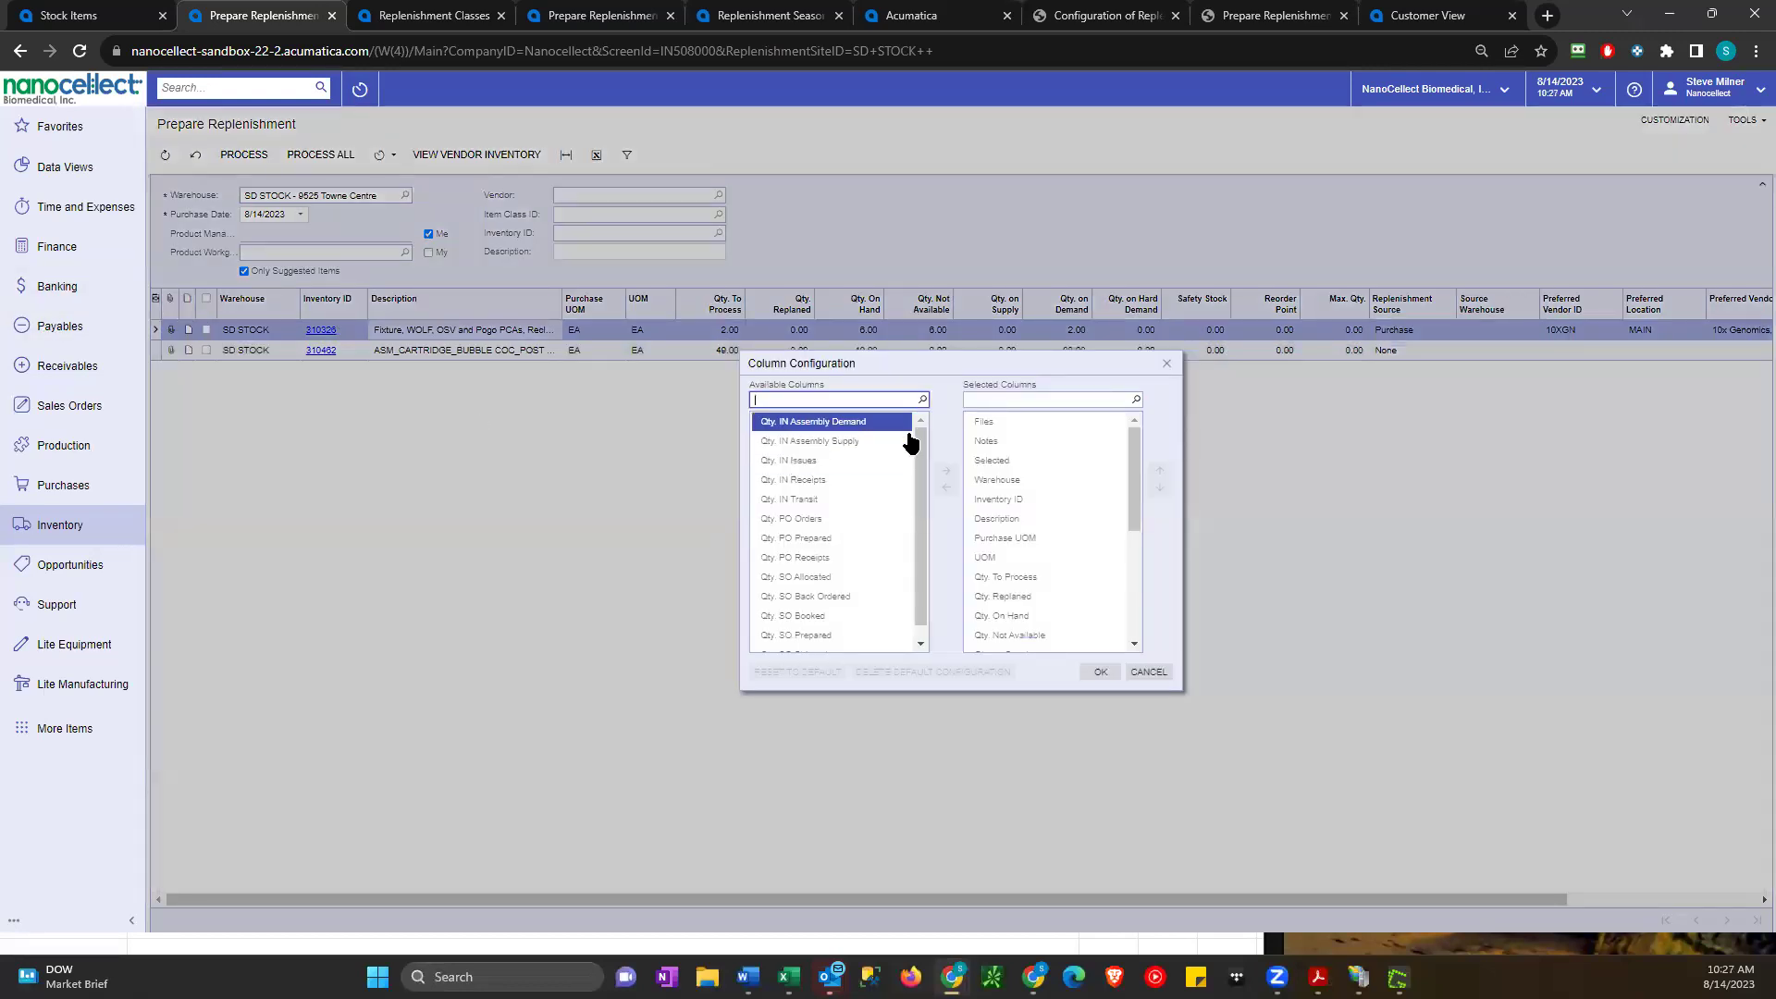
{"action": "left_click_drag", "start_coordinate": [920, 442], "coordinate": [868, 387]}
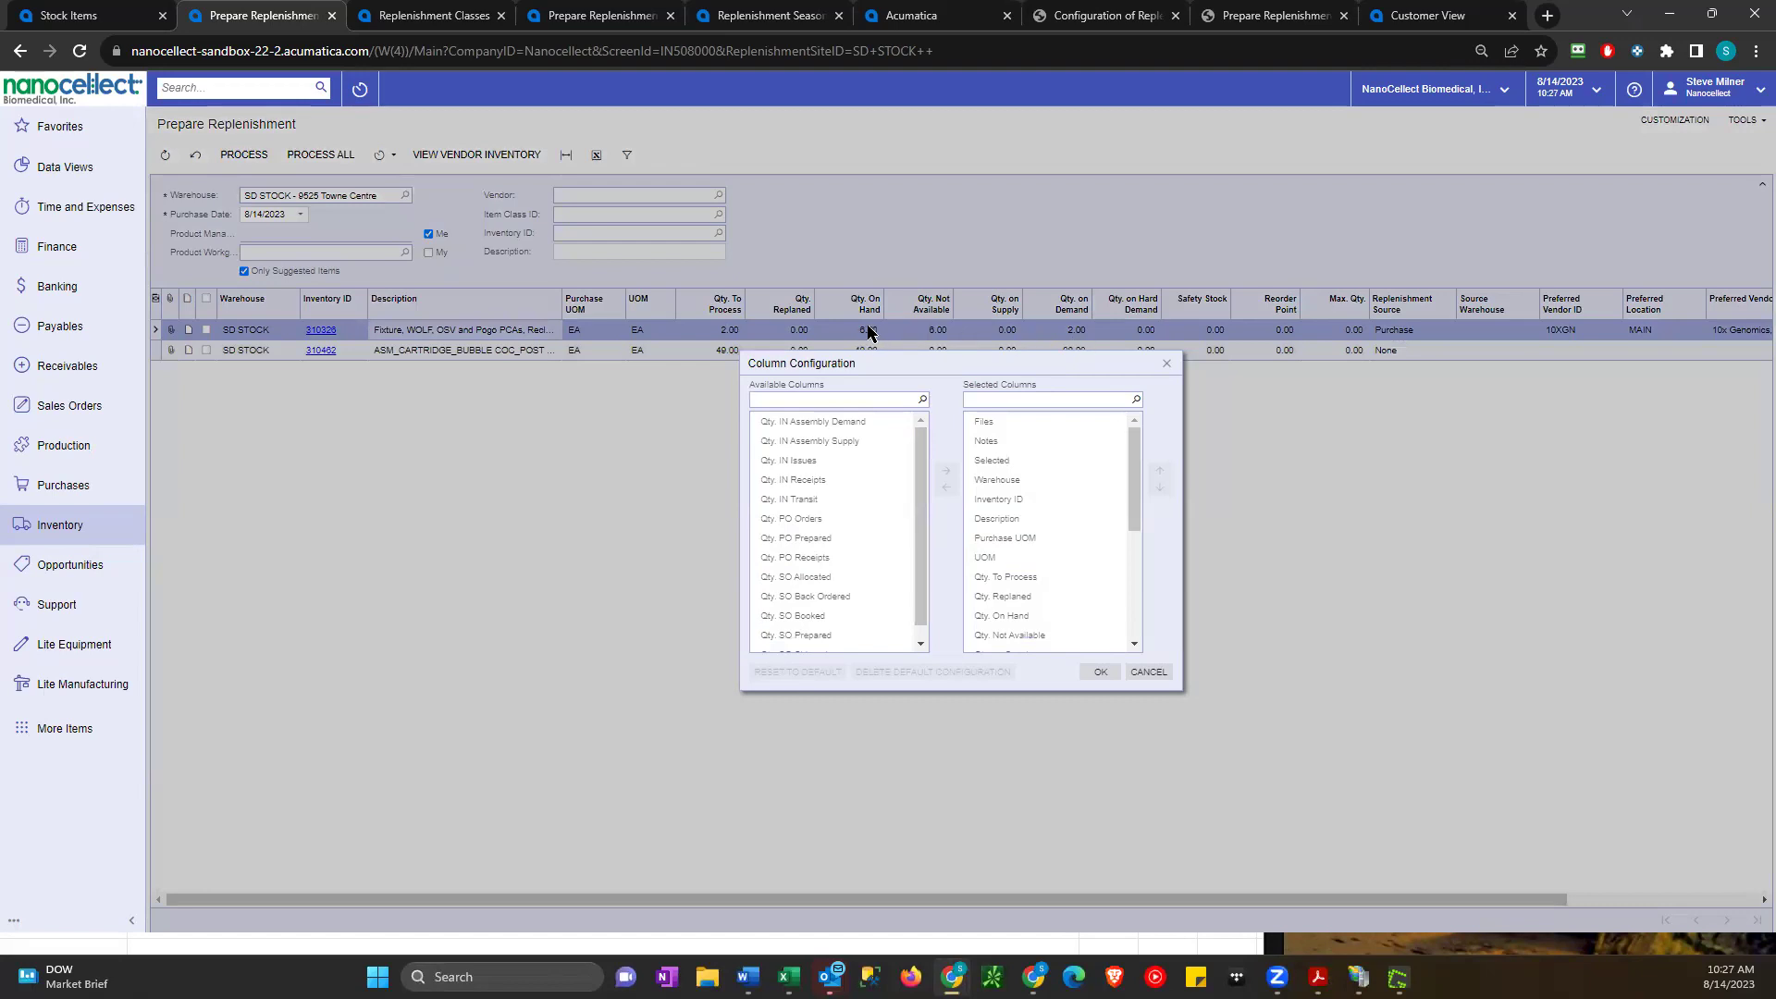
{"action": "left_click", "coordinate": [805, 460]}
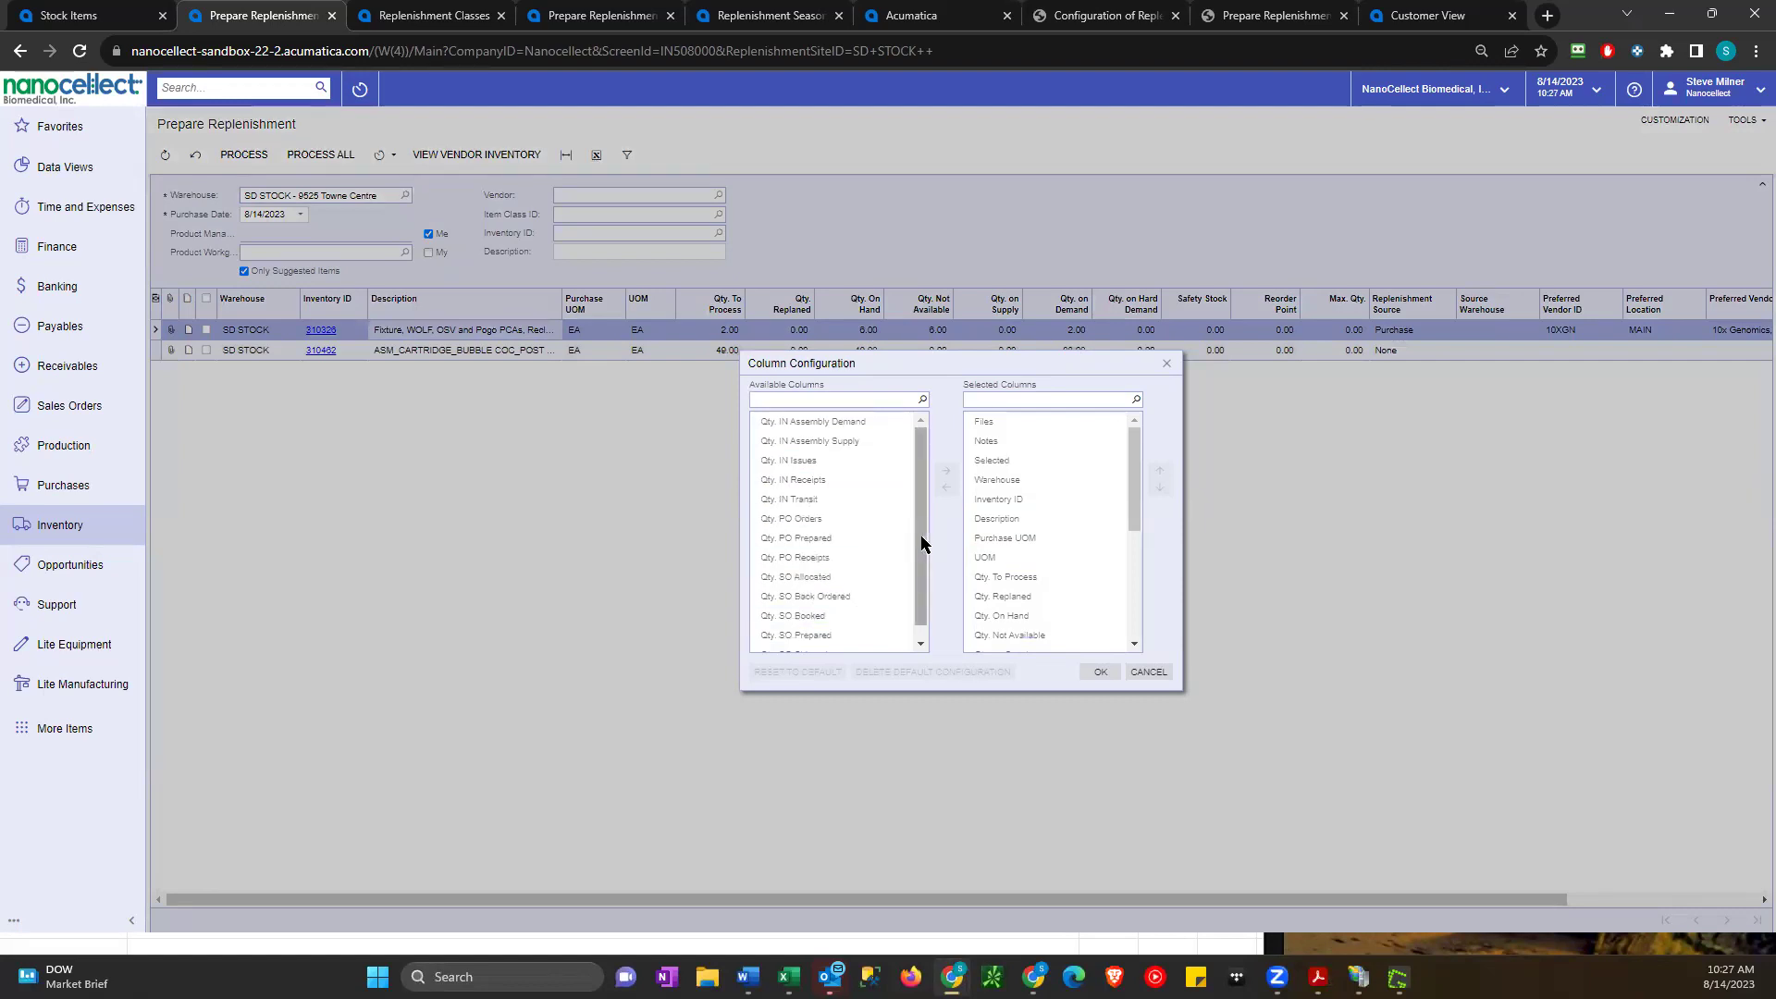
{"action": "left_click_drag", "start_coordinate": [921, 544], "coordinate": [914, 580]}
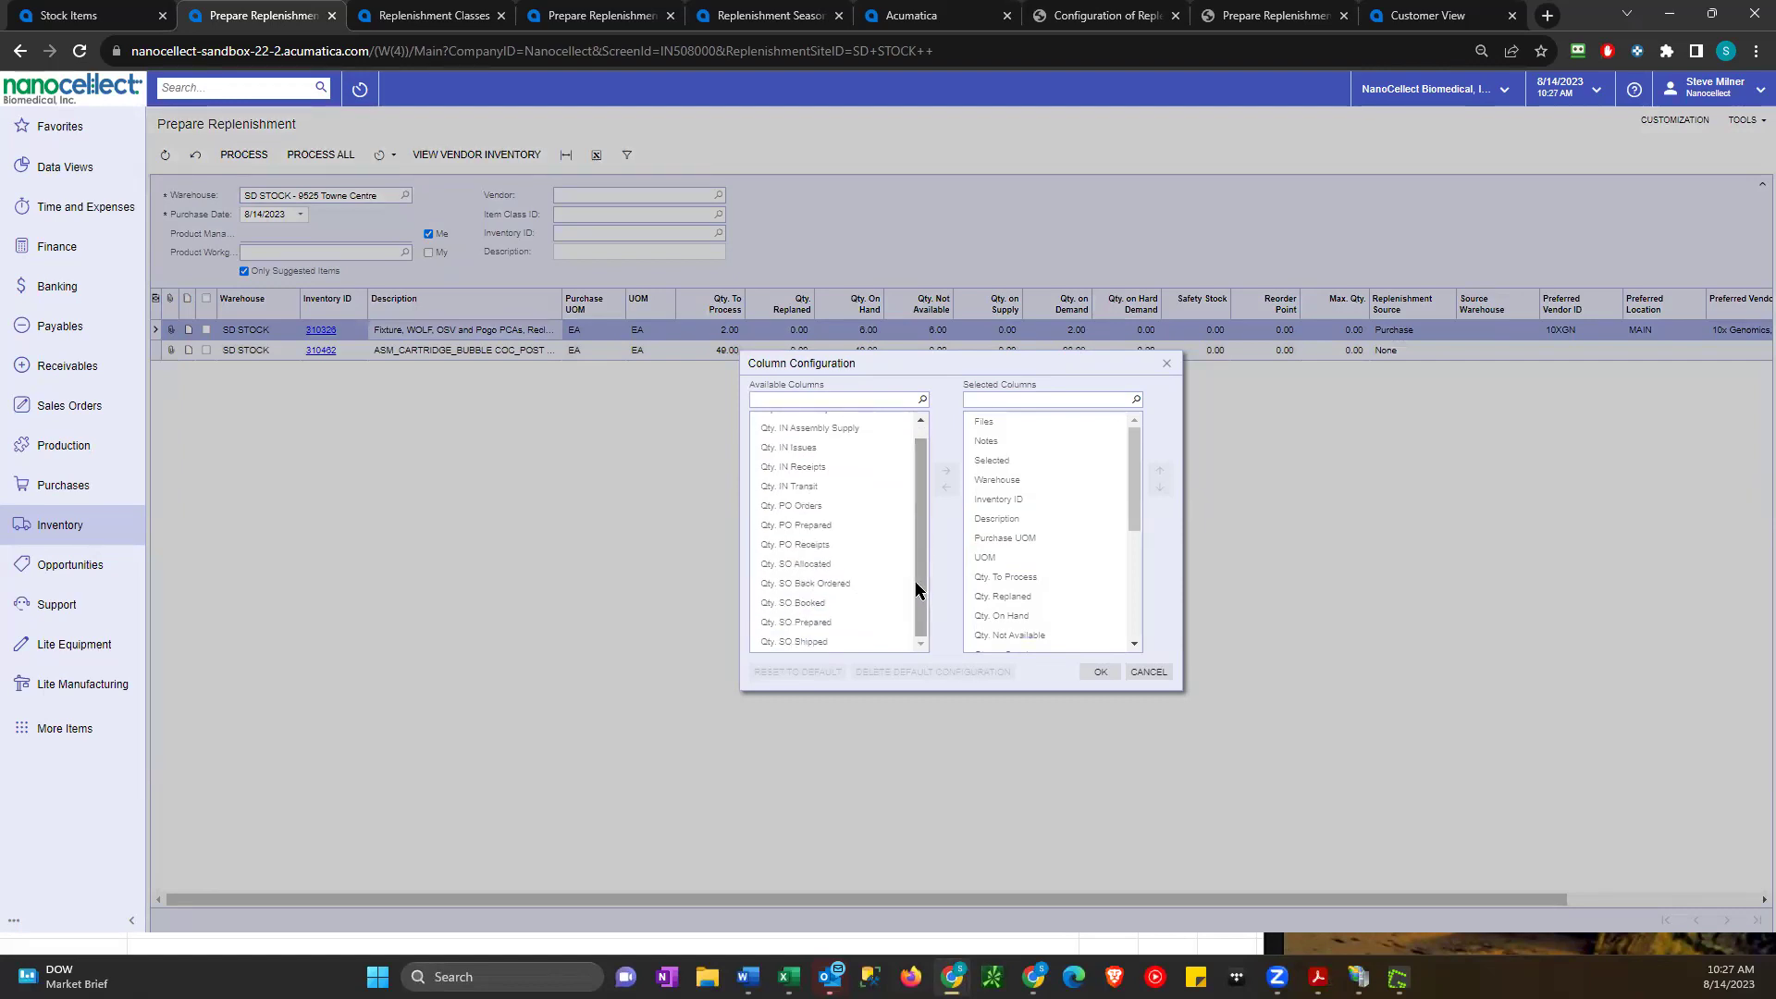
{"action": "left_click_drag", "start_coordinate": [914, 580], "coordinate": [915, 567]}
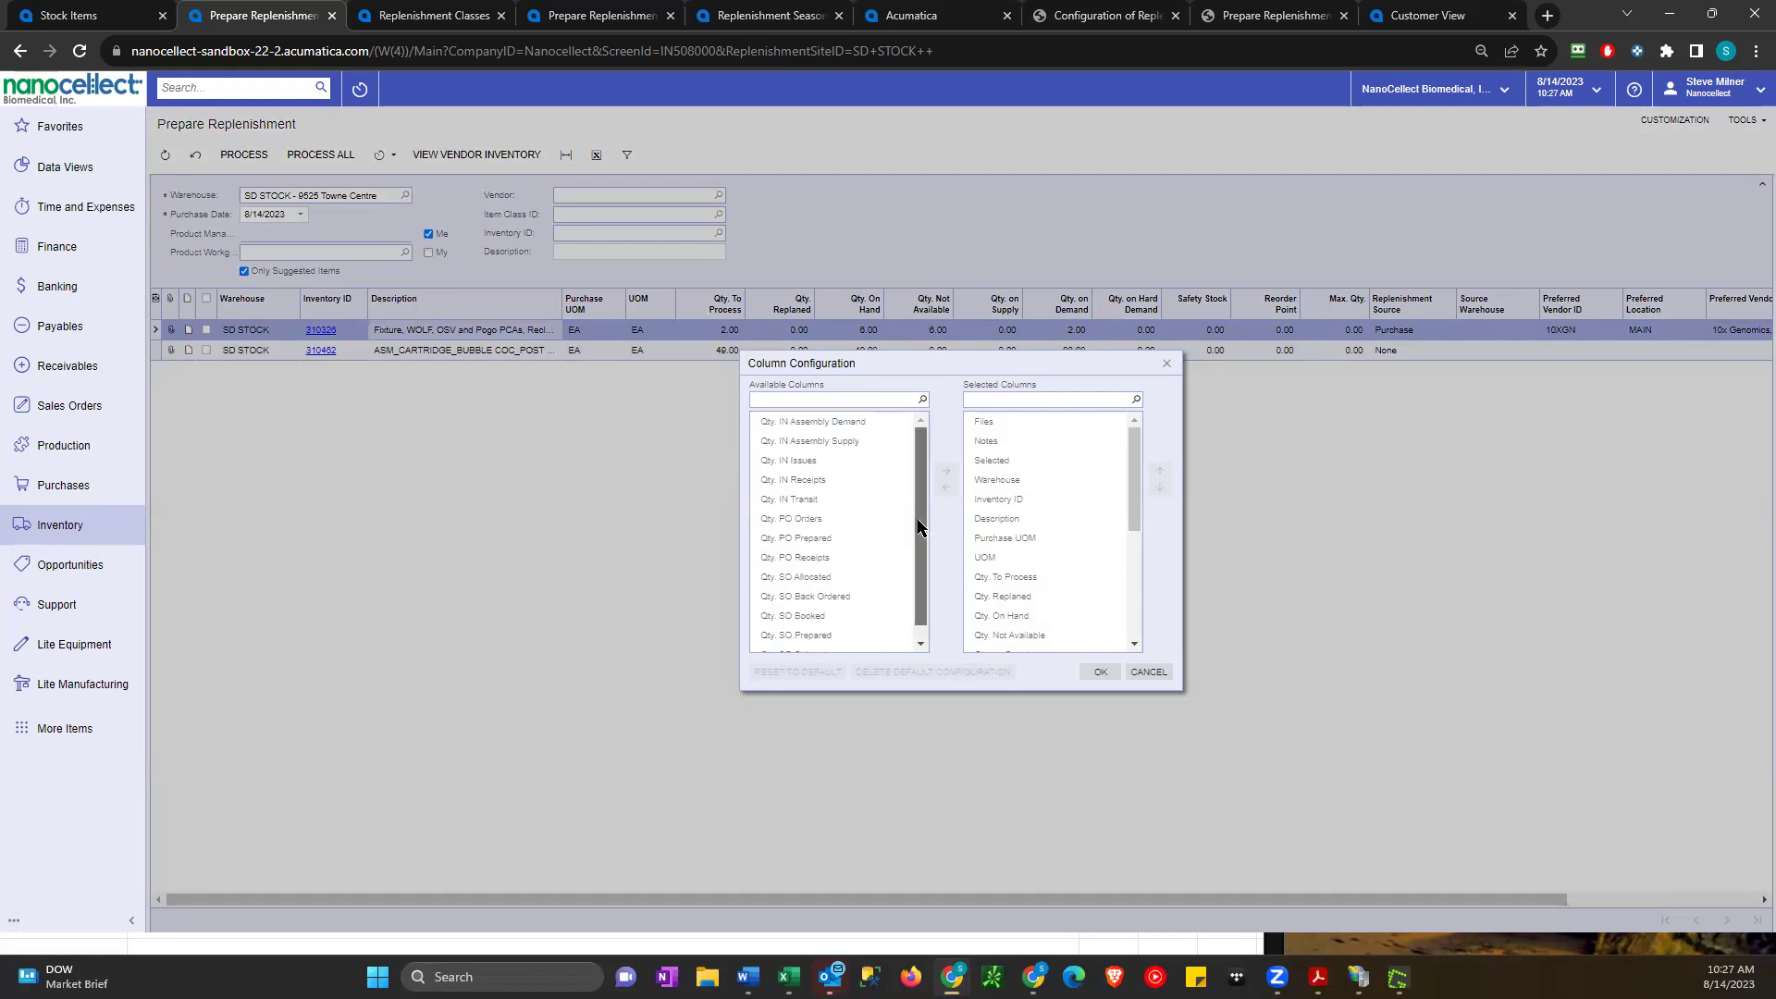
{"action": "left_click", "coordinate": [1164, 364]}
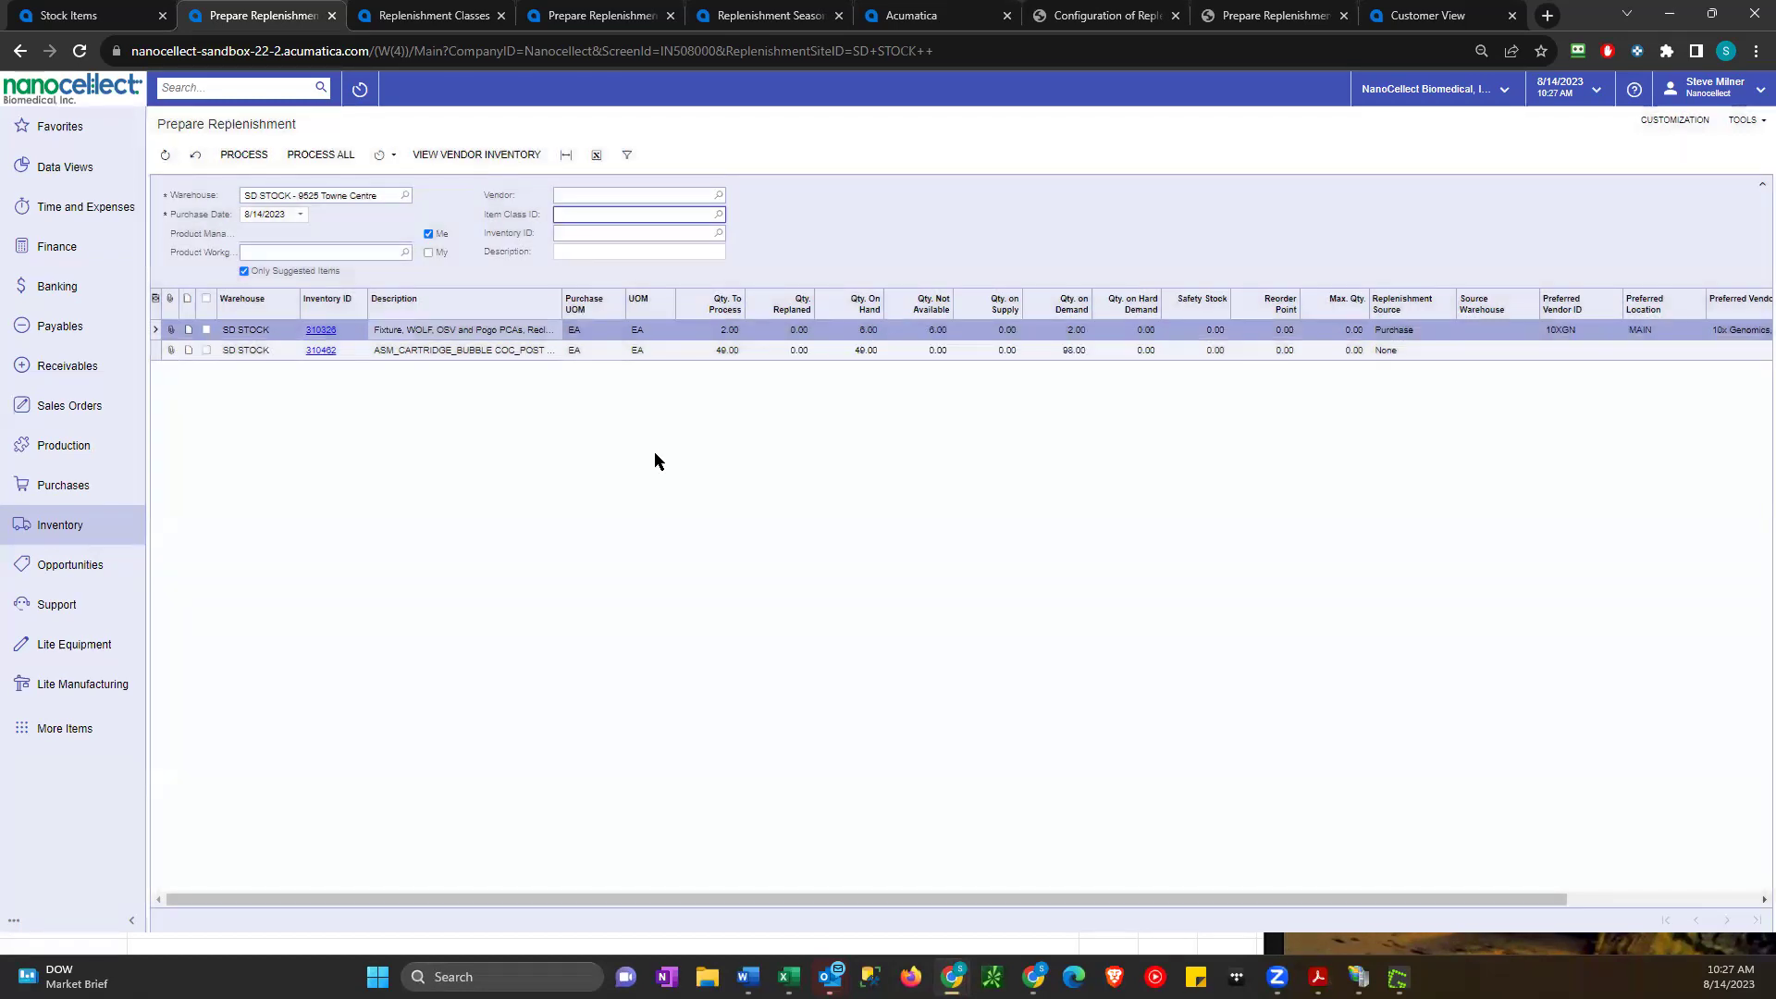